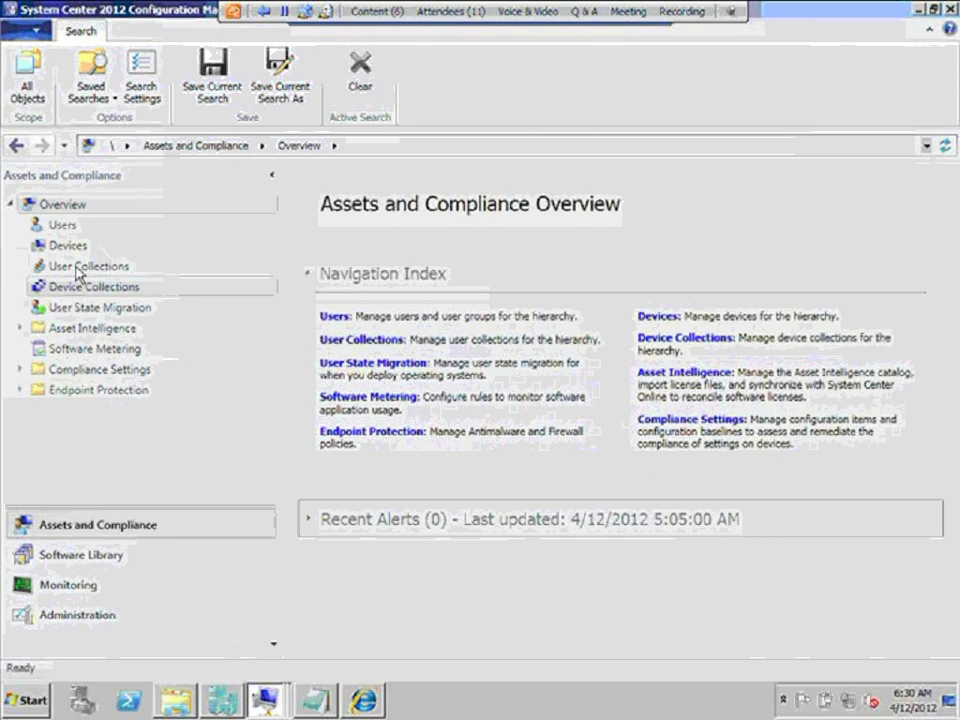
Show the six Discovery Methods under Administration > Hierarchy Configuration.
{"action": "left_click", "coordinate": [80, 556]}
{"action": "left_click", "coordinate": [65, 590]}
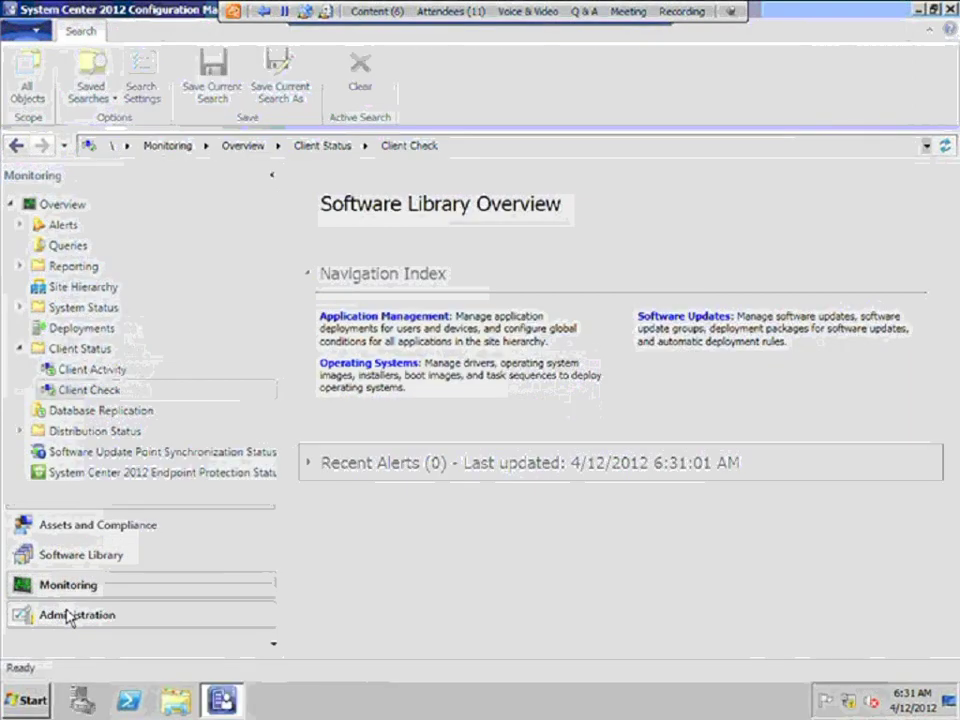
{"action": "left_click", "coordinate": [79, 615]}
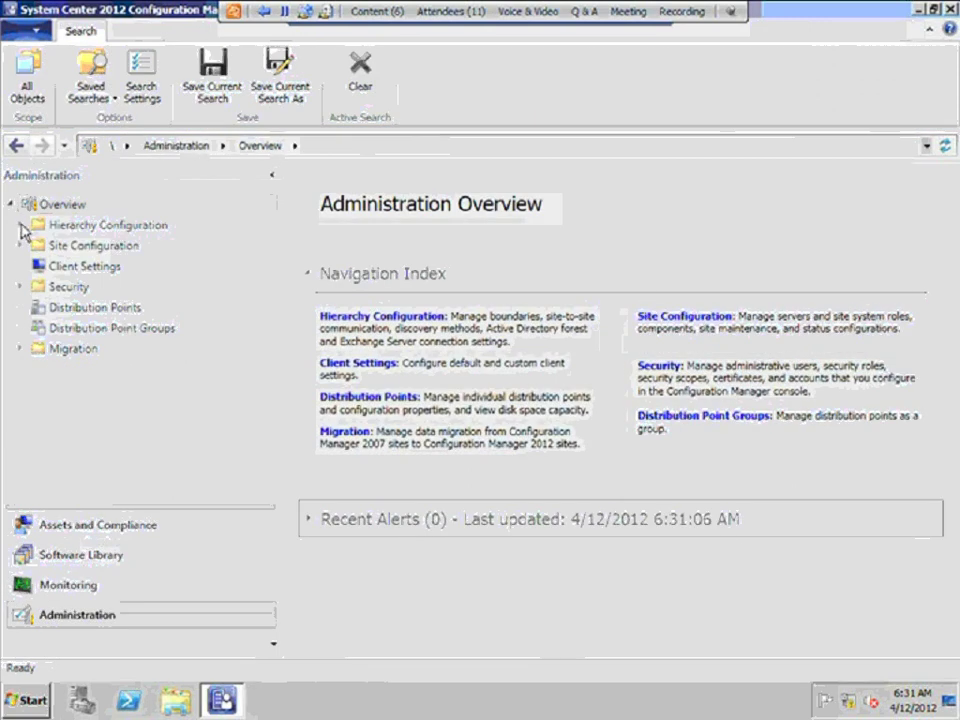
{"action": "left_click", "coordinate": [20, 225]}
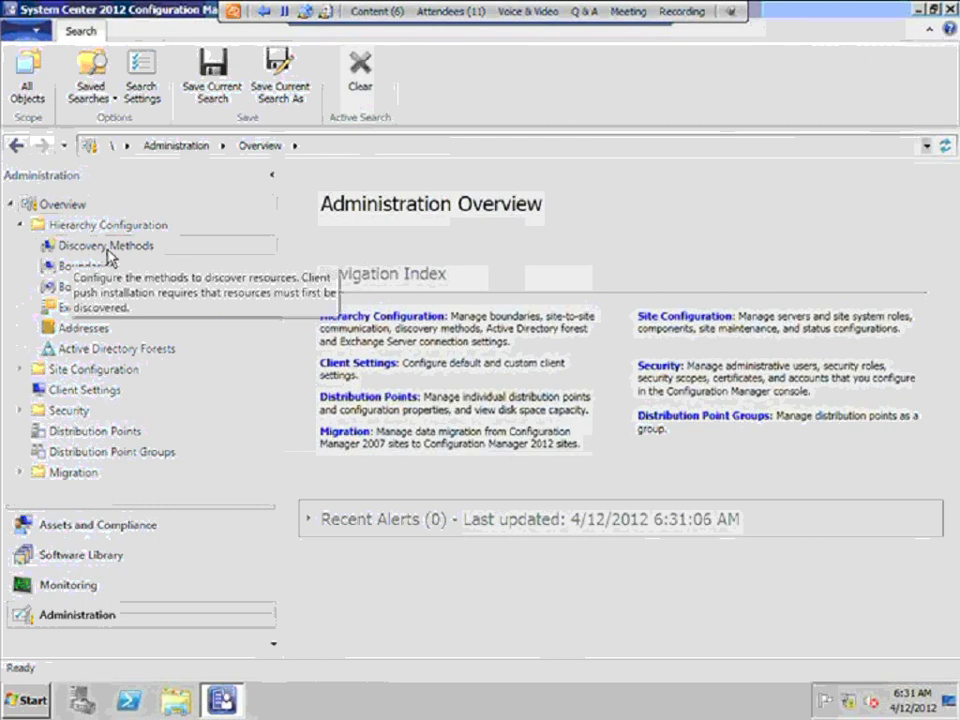
{"action": "left_click", "coordinate": [107, 250]}
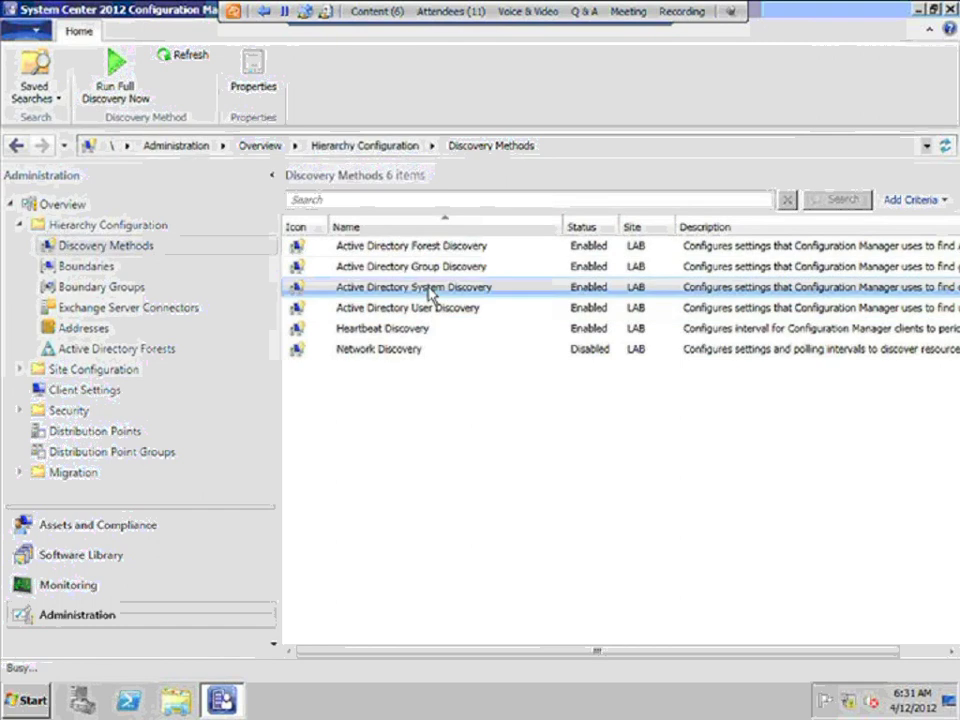
{"action": "double_click", "coordinate": [430, 292]}
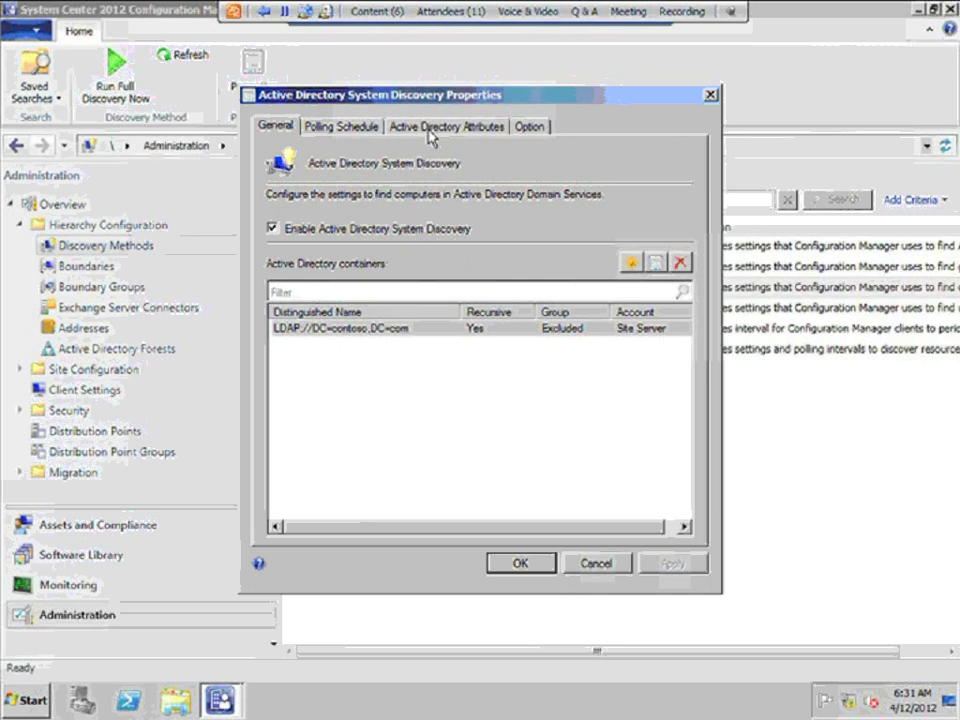
{"action": "left_click", "coordinate": [537, 127]}
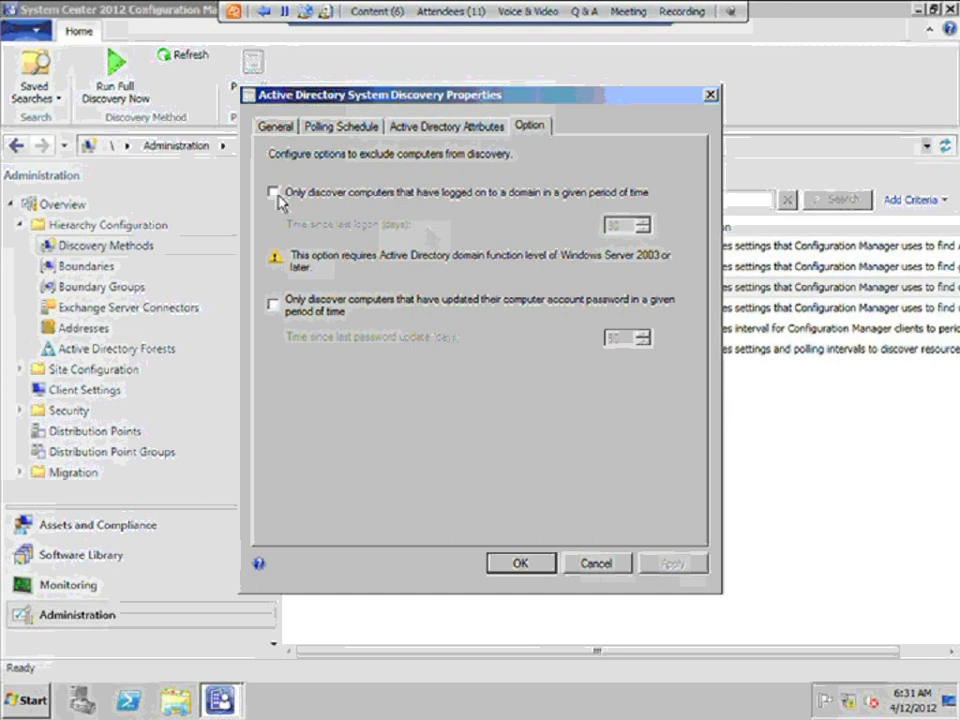
{"action": "key", "text": "space"}
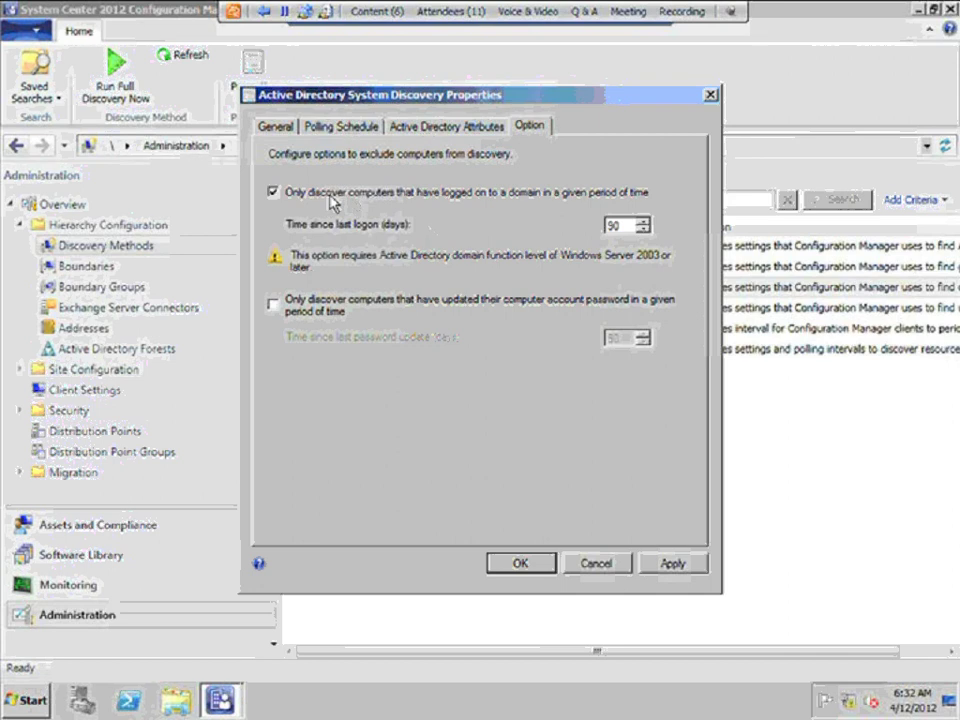
{"action": "left_click", "coordinate": [274, 306]}
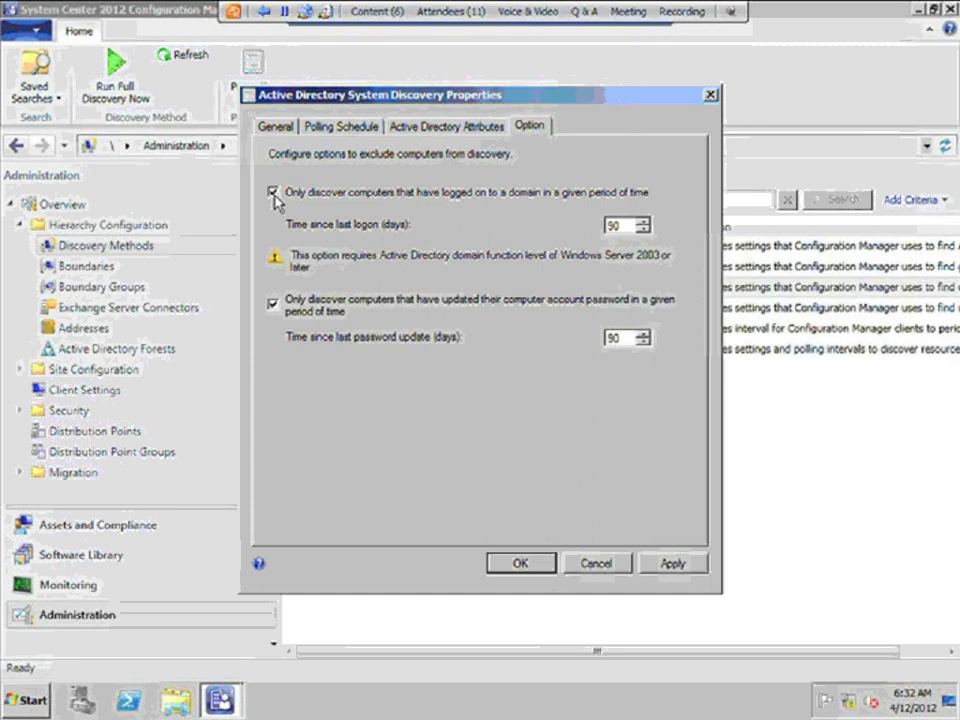
{"action": "left_click", "coordinate": [272, 192]}
{"action": "left_click", "coordinate": [272, 304]}
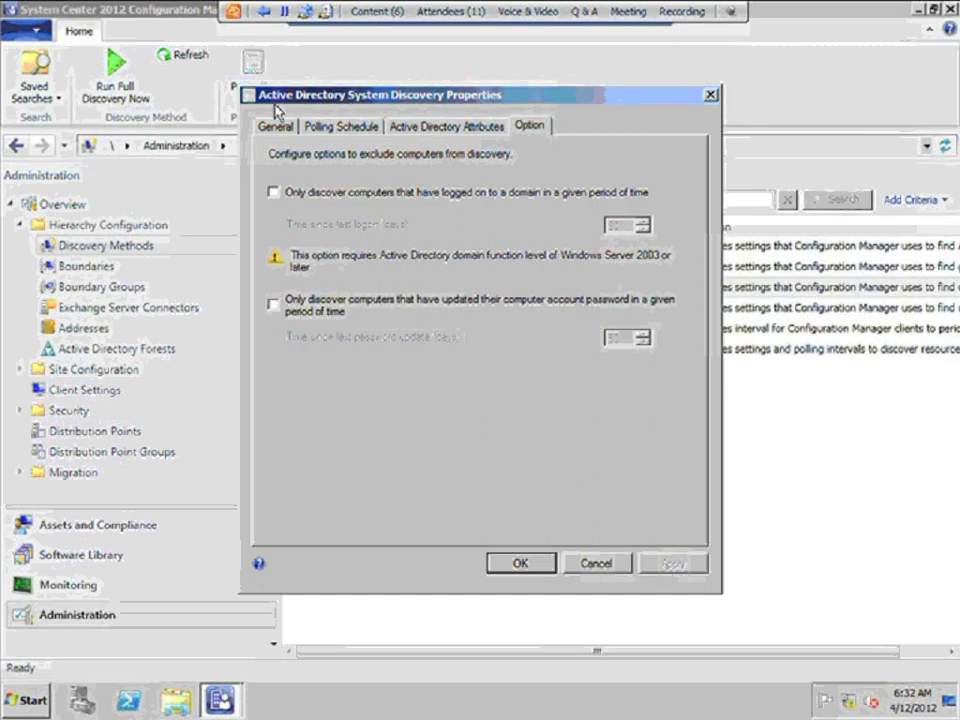
{"action": "left_click", "coordinate": [276, 127]}
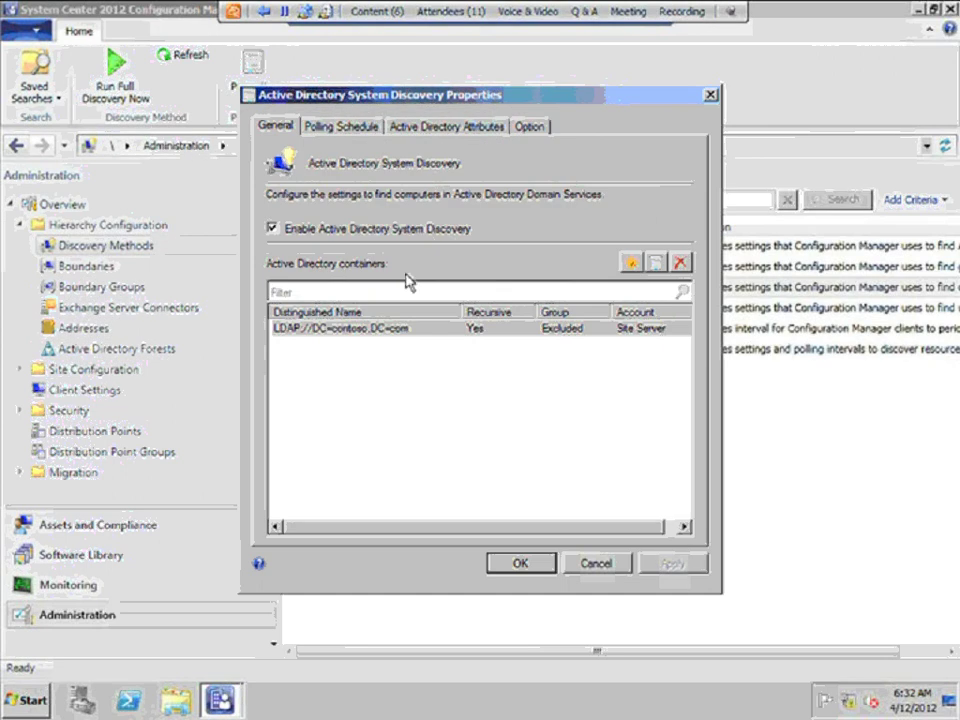
{"action": "key", "text": "Escape"}
{"action": "left_click", "coordinate": [364, 251]}
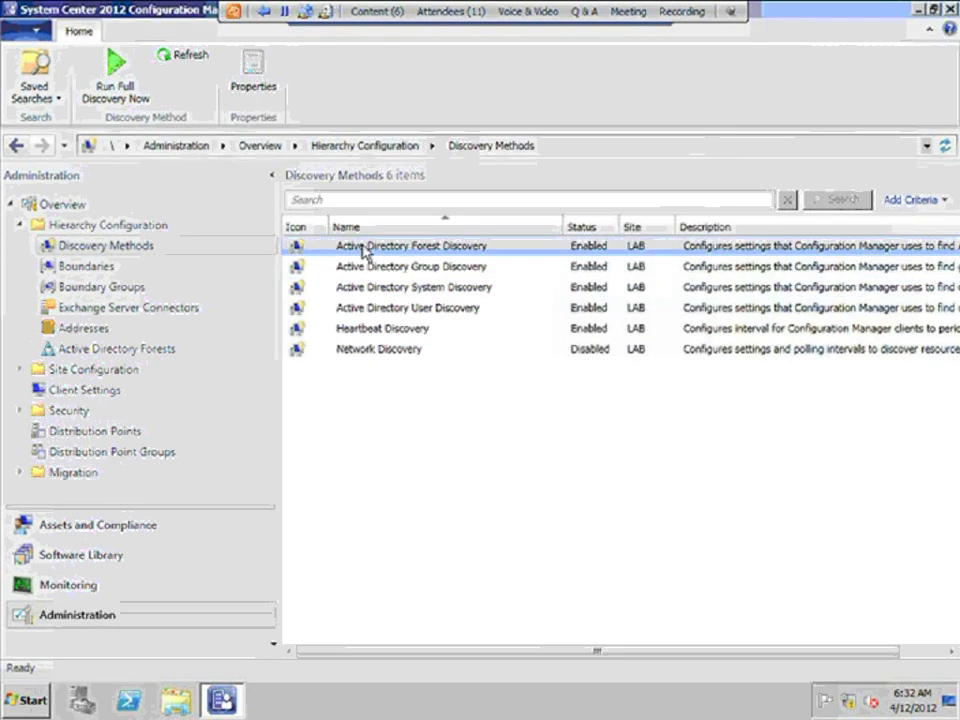
{"action": "right_click", "coordinate": [364, 251]}
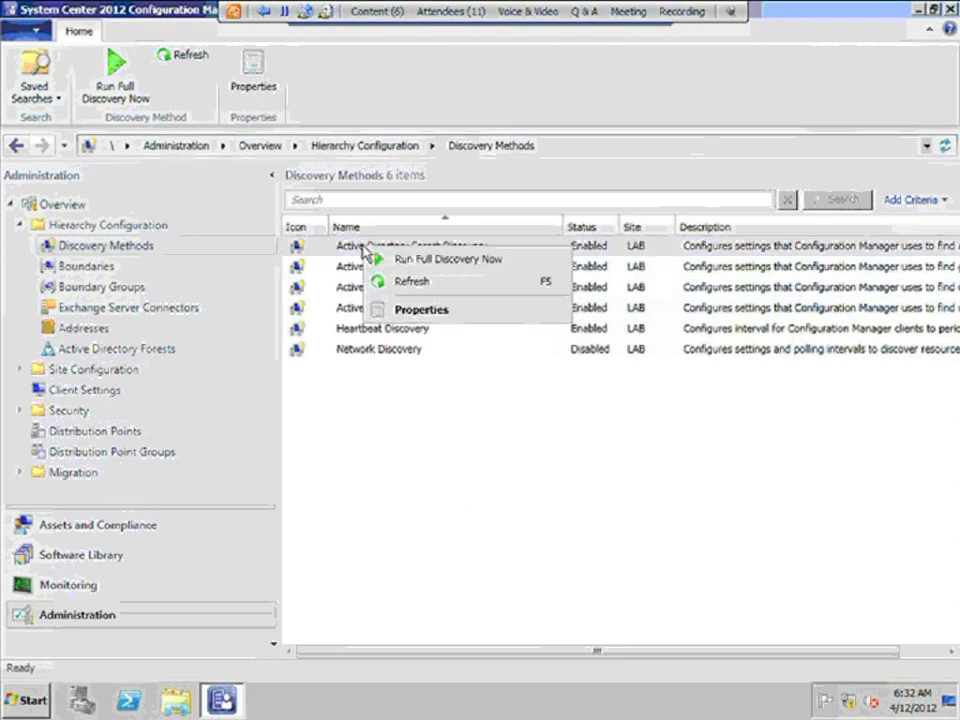
{"action": "left_click", "coordinate": [400, 310]}
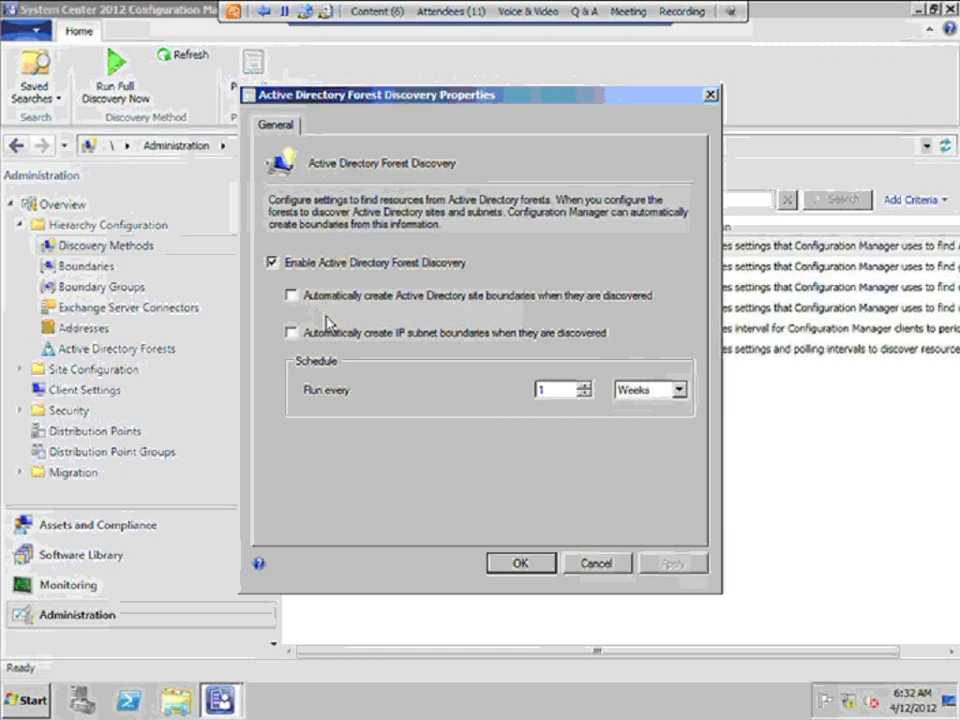
{"action": "key", "text": "Tab"}
{"action": "key", "text": "space"}
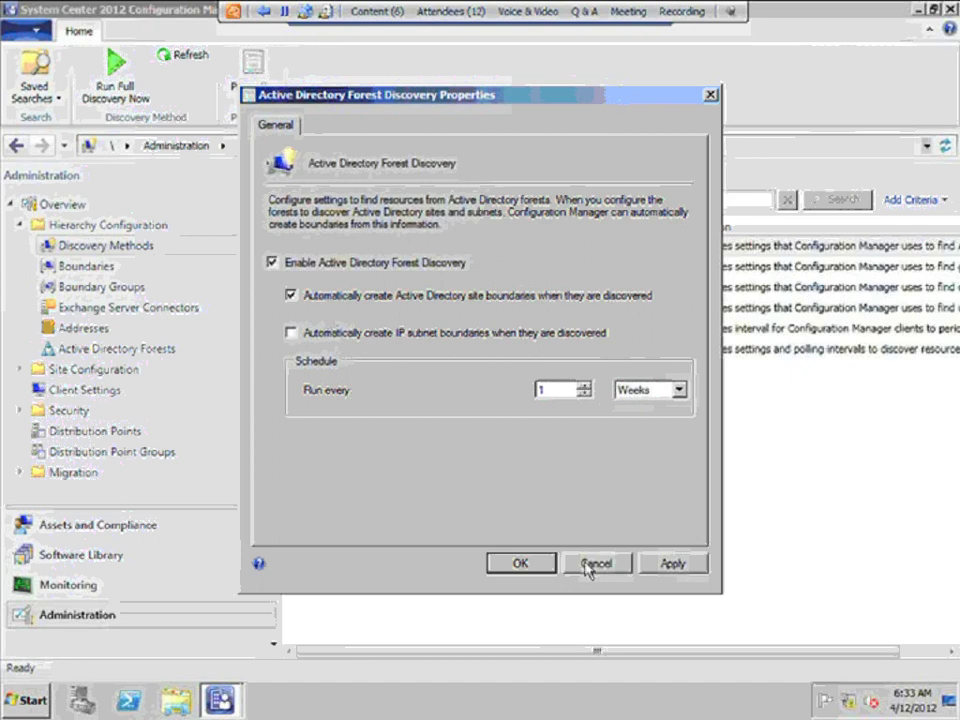
{"action": "left_click", "coordinate": [611, 569]}
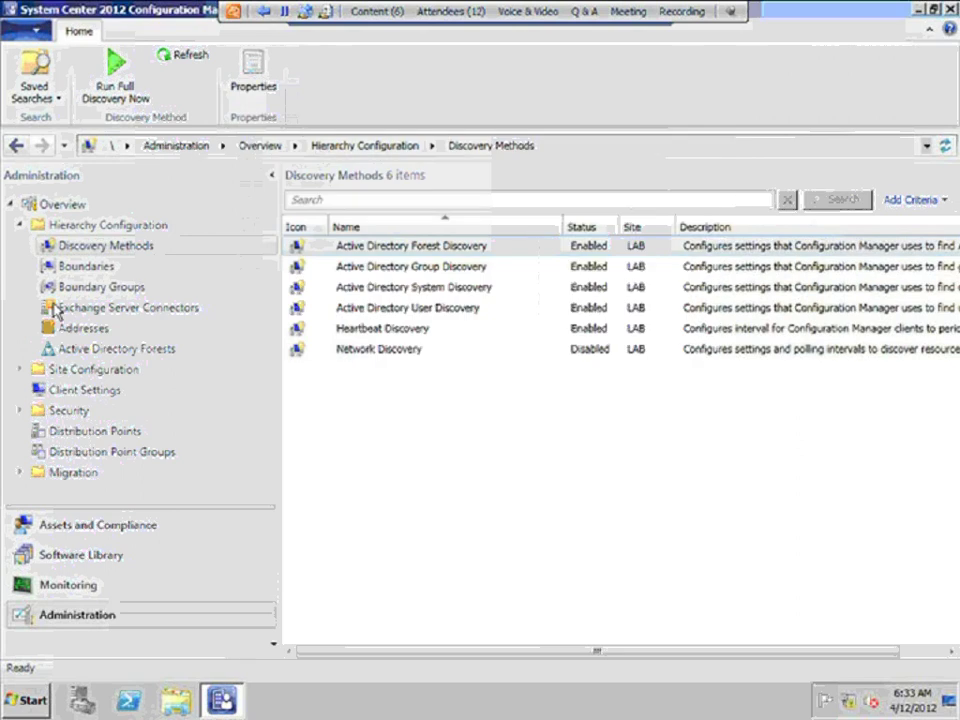
List the Contoso Enterprise boundary group's member, IP range 10.1.1.0-10.1.1.255.
{"action": "left_click", "coordinate": [80, 268]}
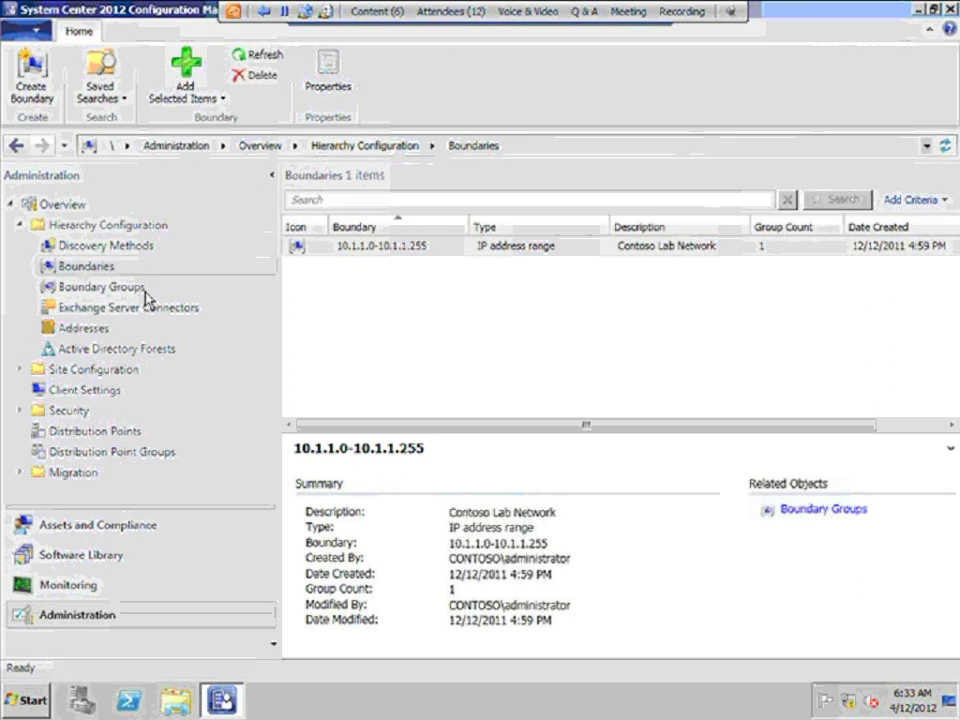
{"action": "left_click", "coordinate": [110, 287]}
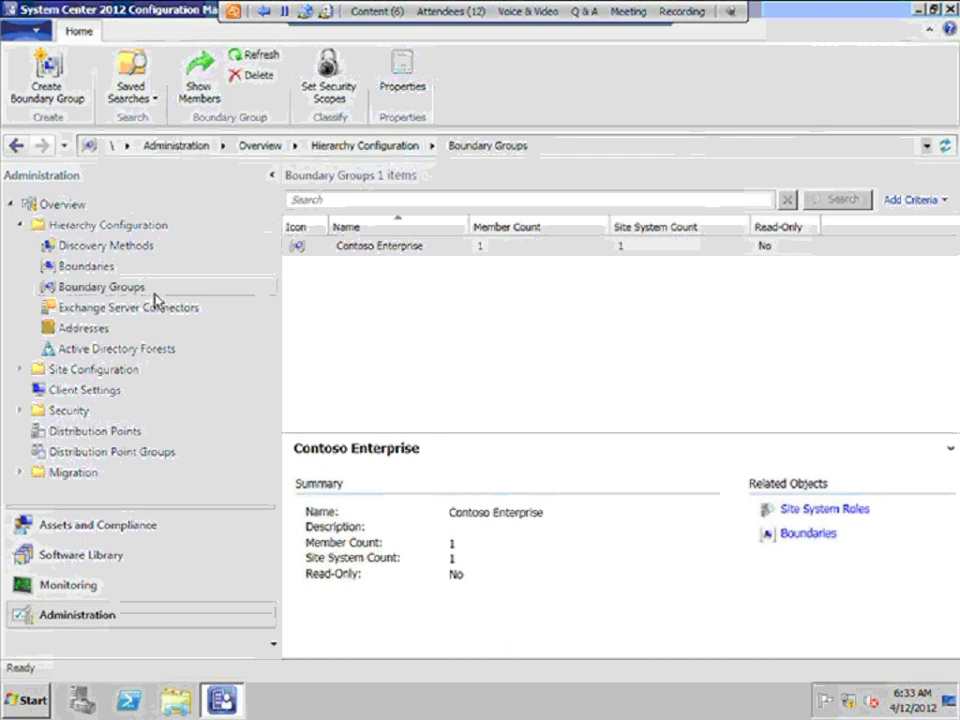
{"action": "right_click", "coordinate": [359, 250]}
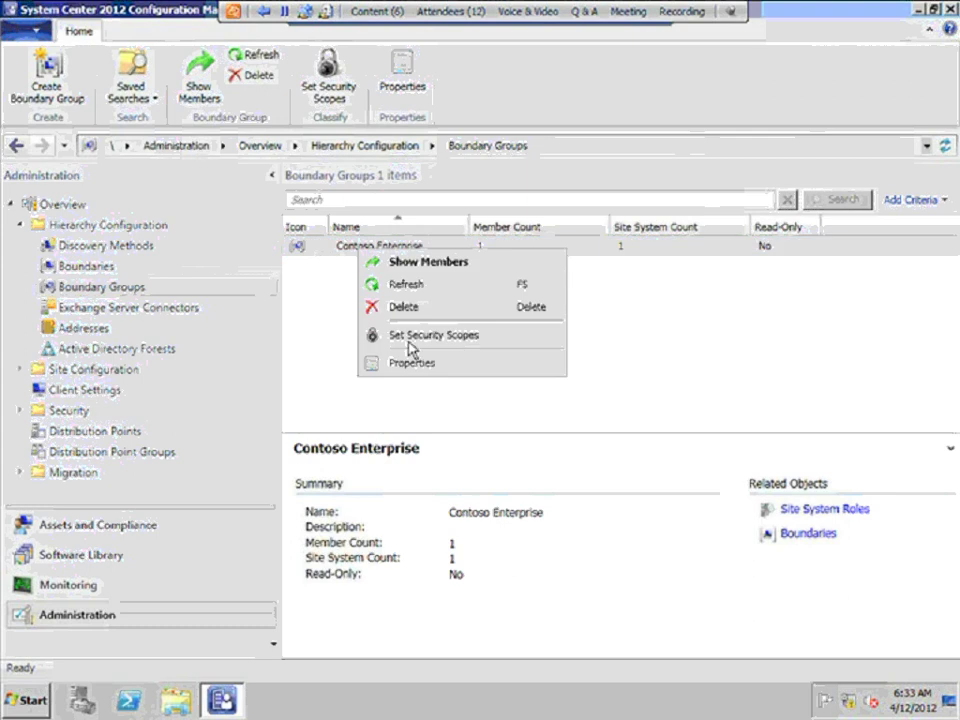
{"action": "left_click", "coordinate": [416, 263]}
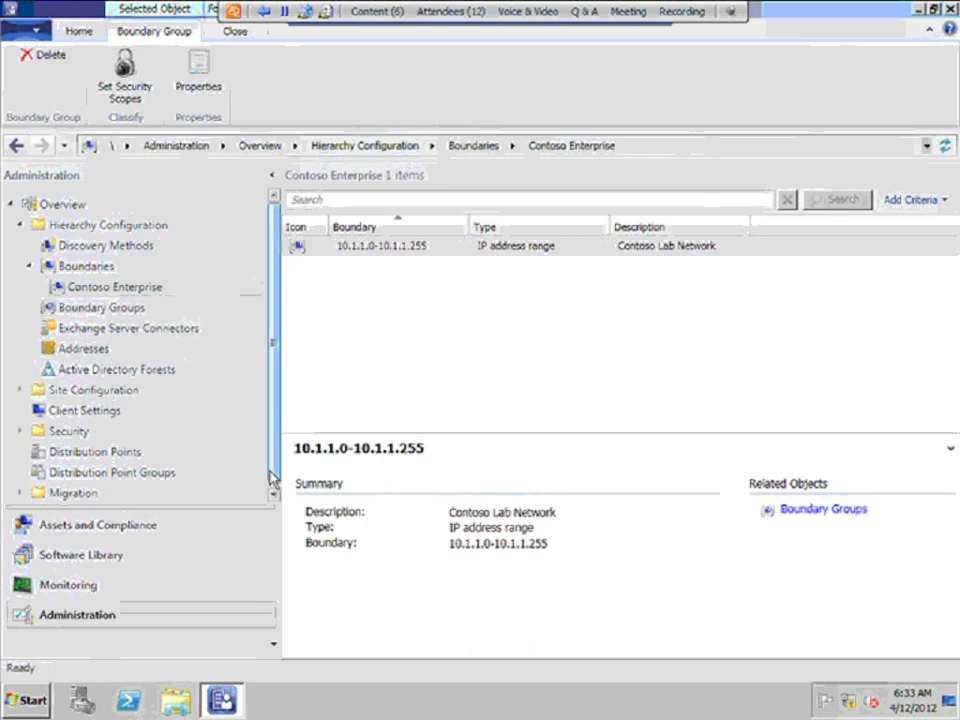
Show the servers and site system roles for the LAB - Contoso LAB site.
{"action": "left_click", "coordinate": [22, 226]}
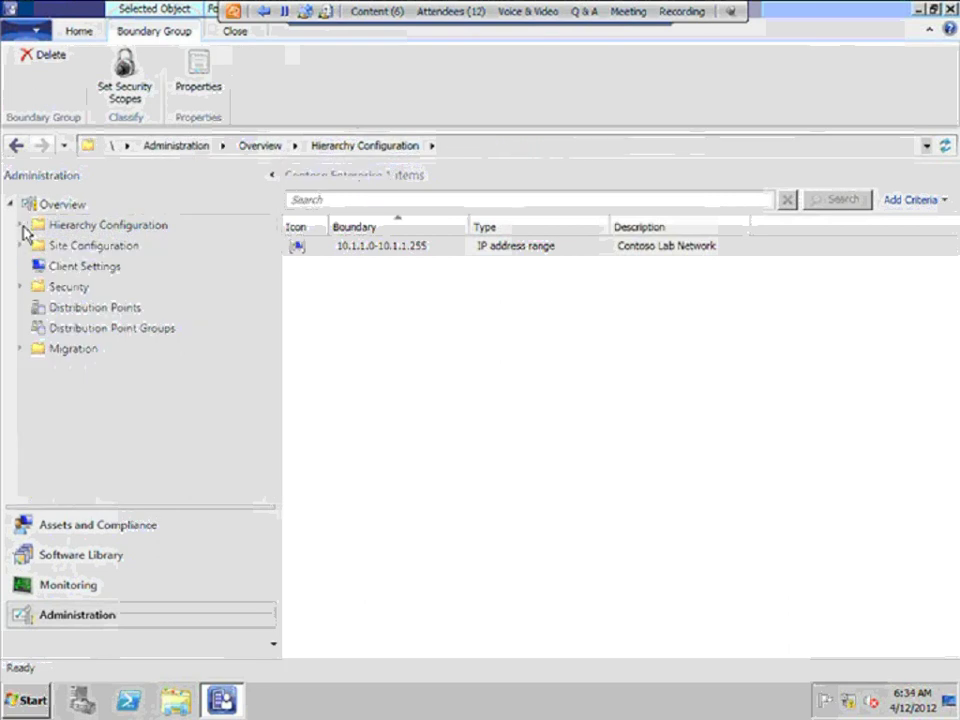
{"action": "left_click", "coordinate": [21, 245]}
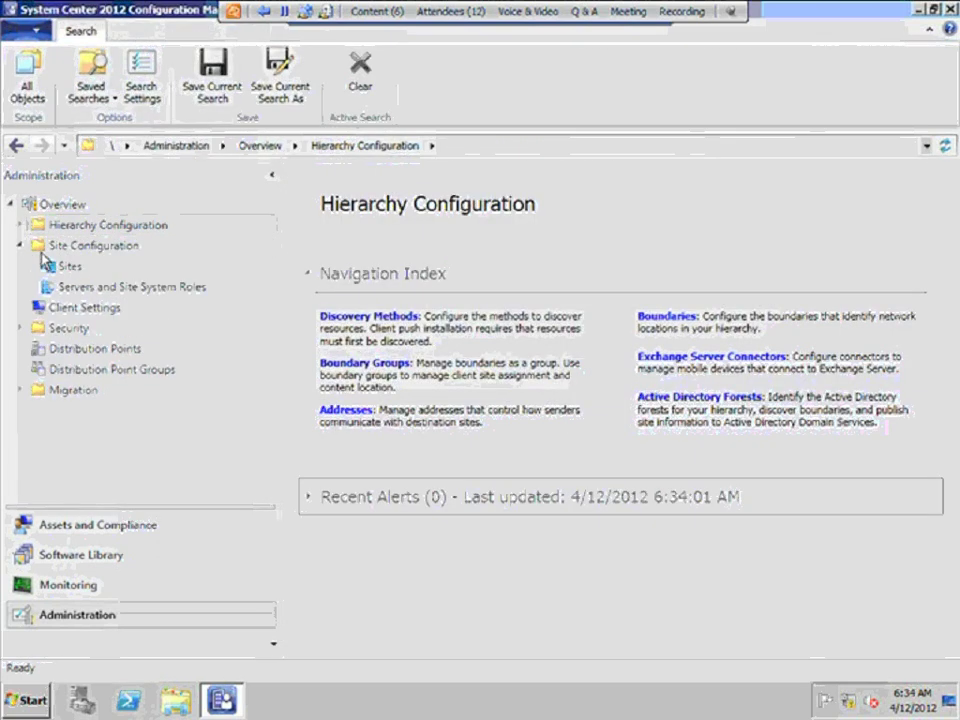
{"action": "left_click", "coordinate": [63, 268]}
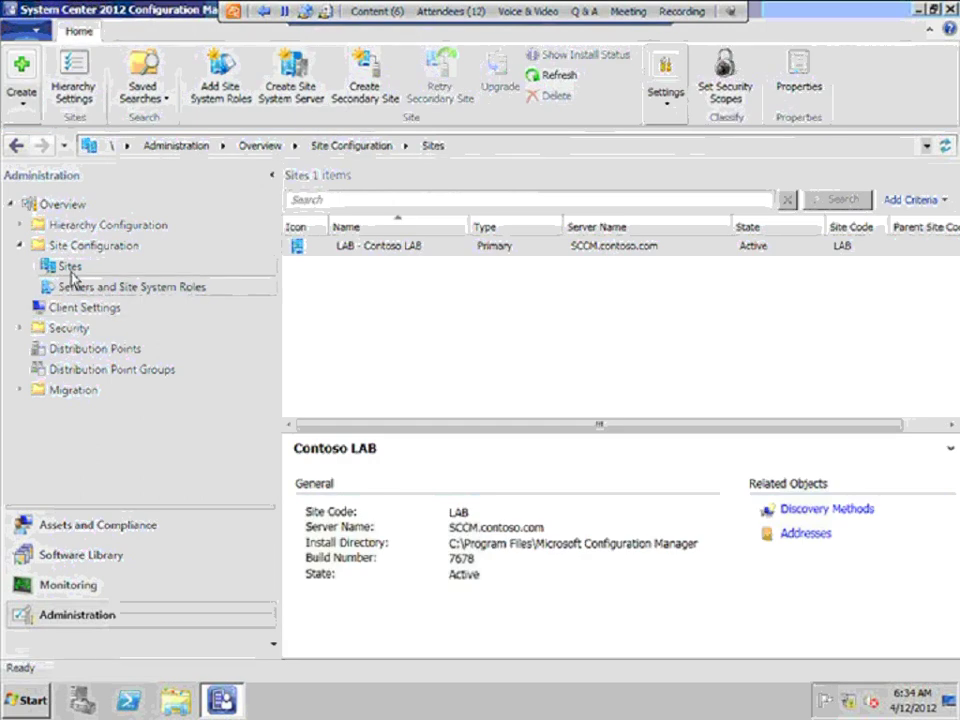
{"action": "left_click", "coordinate": [386, 250]}
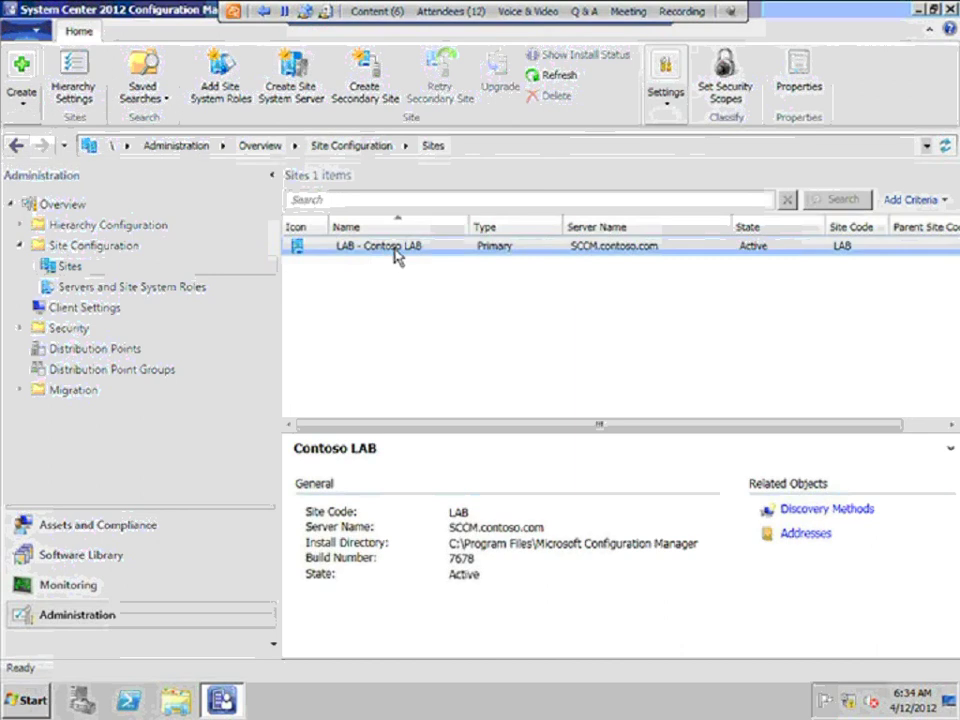
{"action": "left_click", "coordinate": [125, 287]}
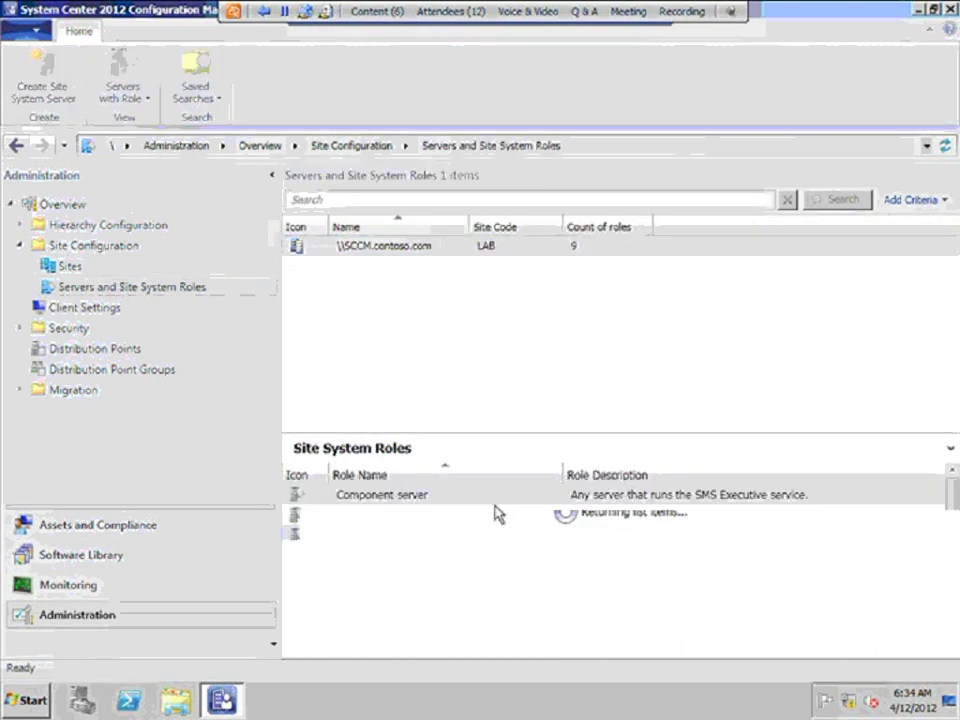
Bring up the actions for the site server's Distribution point role.
{"action": "left_click", "coordinate": [461, 524]}
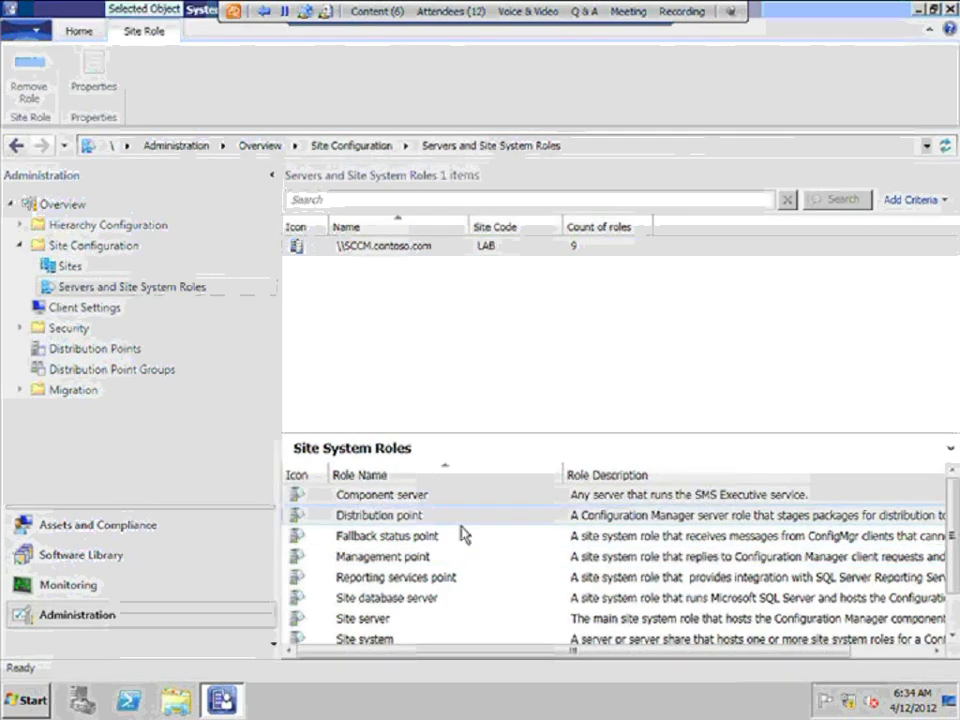
{"action": "left_click", "coordinate": [461, 535]}
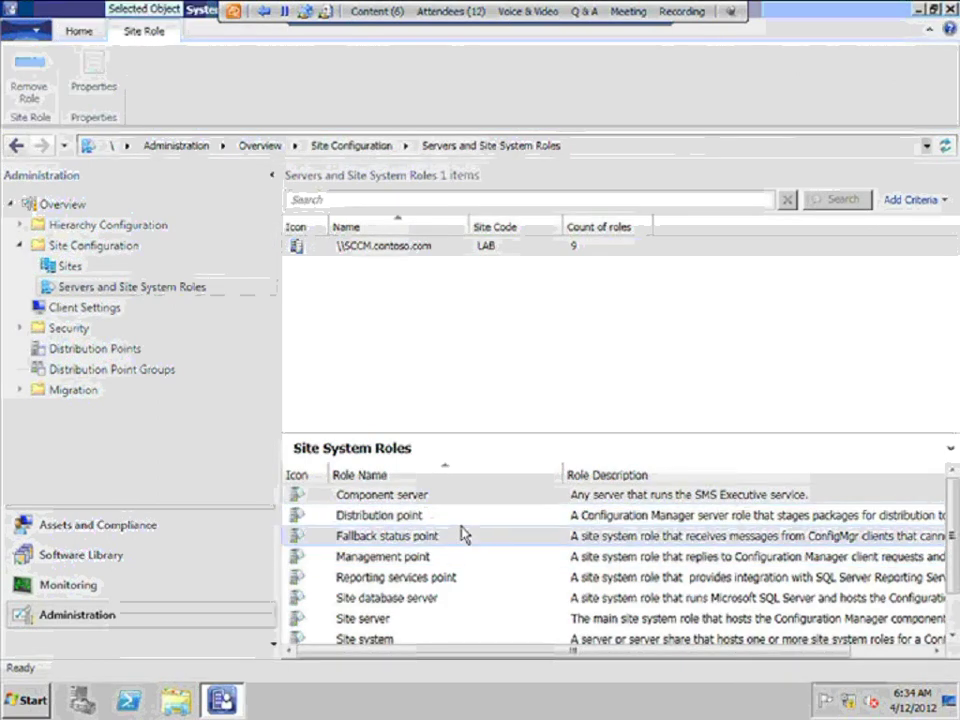
{"action": "left_click", "coordinate": [420, 623]}
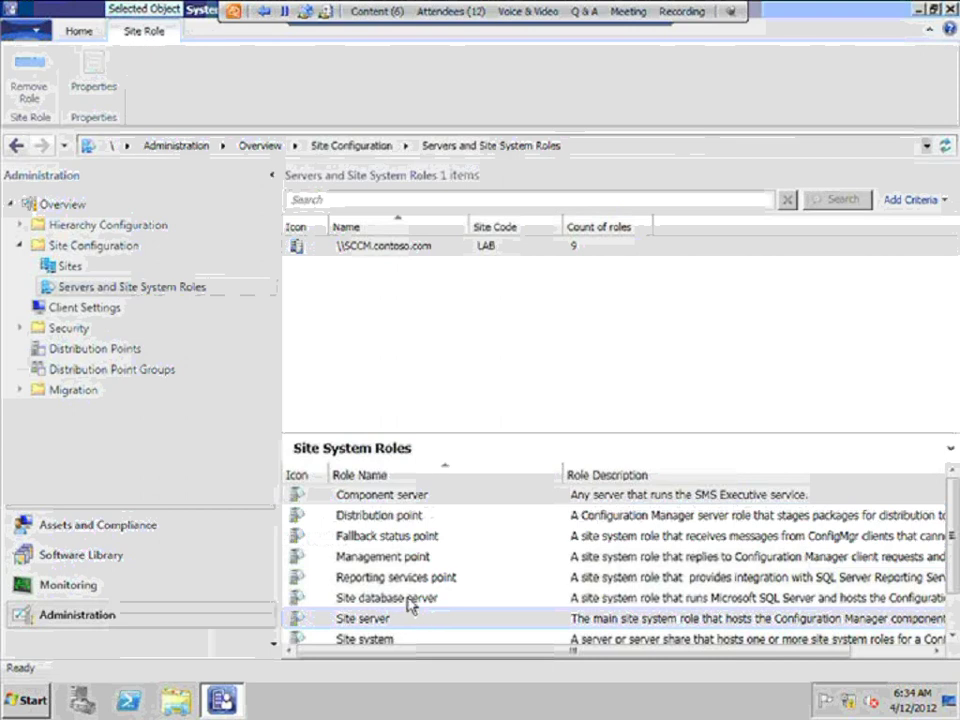
{"action": "left_click", "coordinate": [405, 522]}
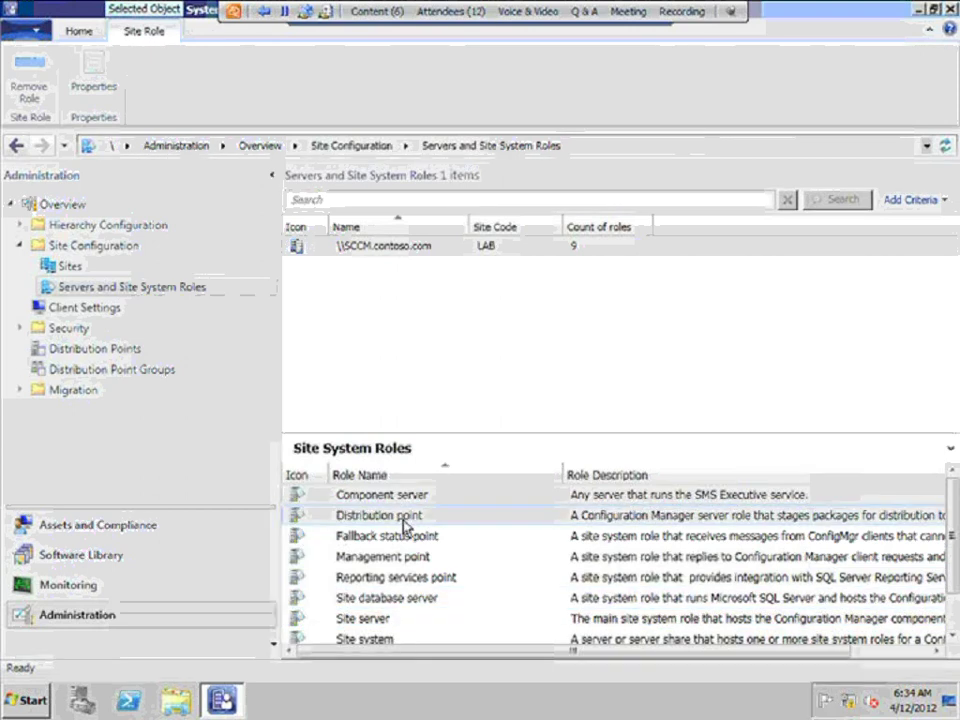
{"action": "right_click", "coordinate": [405, 522]}
{"action": "left_click", "coordinate": [446, 566]}
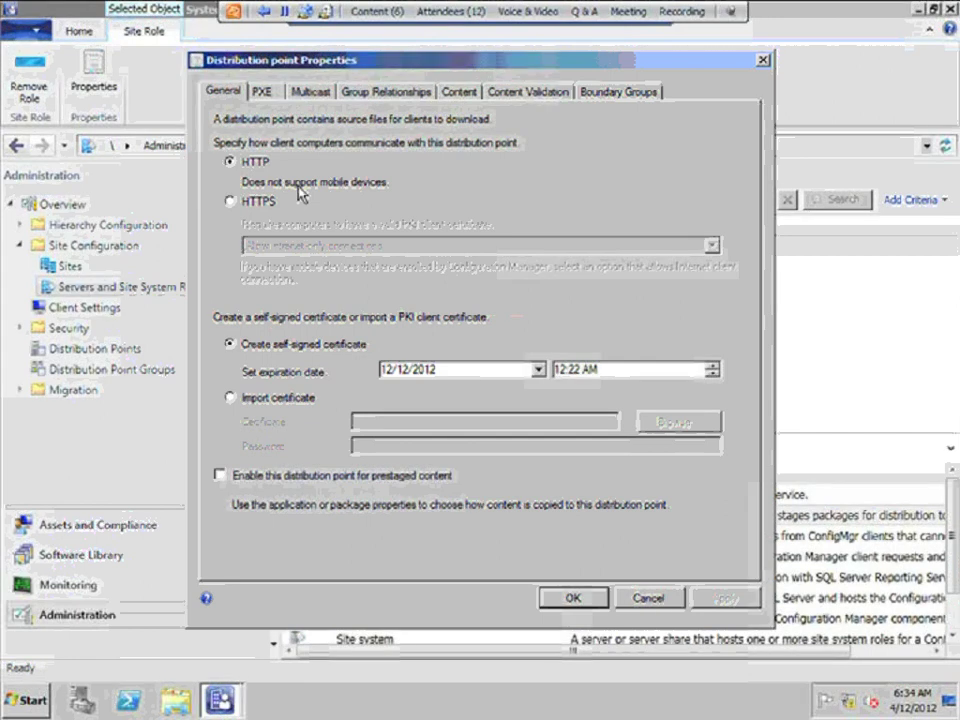
{"action": "left_click", "coordinate": [229, 202]}
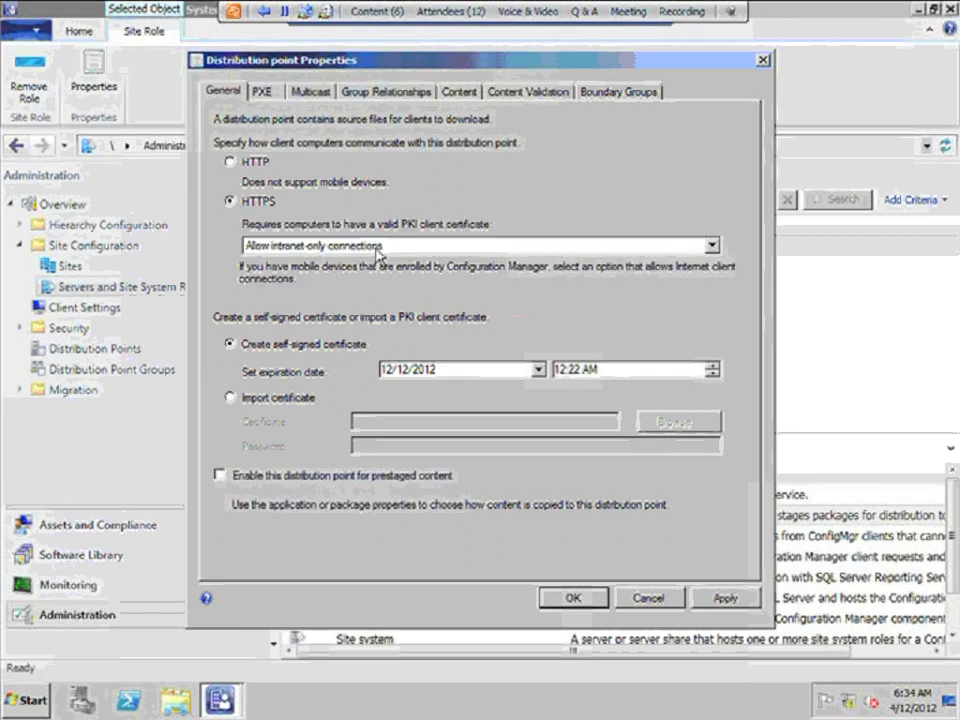
{"action": "left_click", "coordinate": [713, 245]}
{"action": "left_click", "coordinate": [291, 217]}
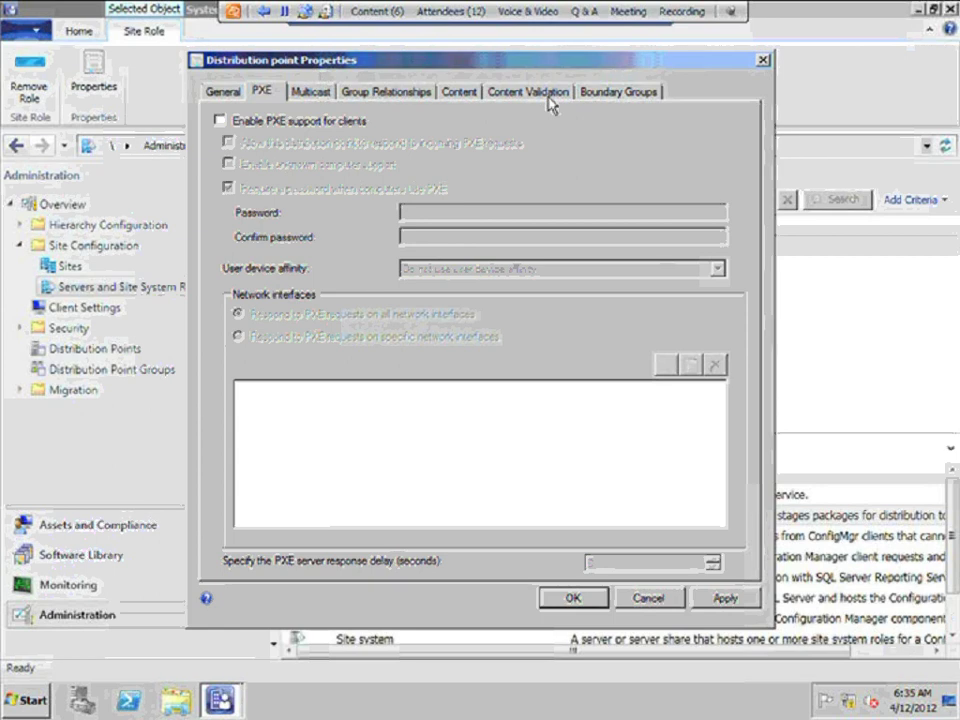
{"action": "left_click", "coordinate": [549, 96]}
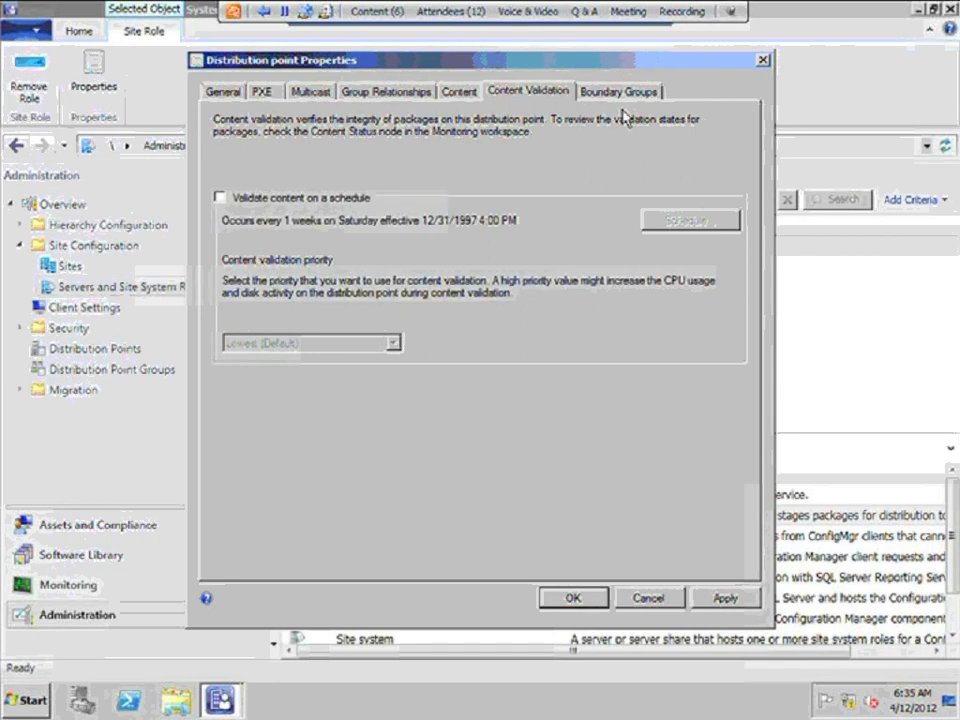
{"action": "left_click", "coordinate": [640, 600]}
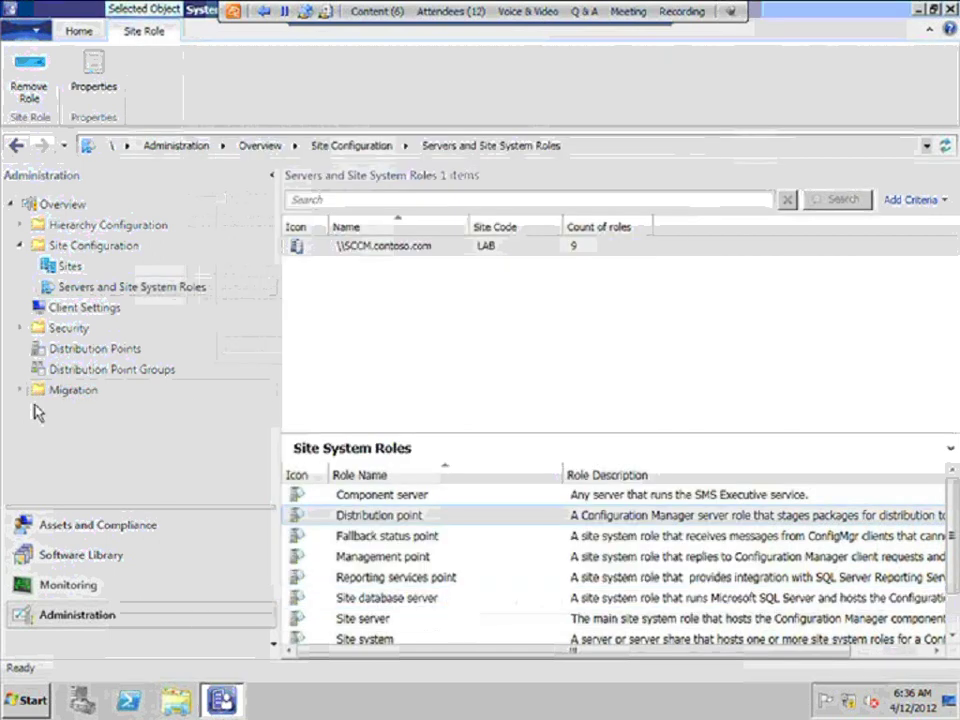
Start a new group from the Distribution Point Groups list under Hierarchy Configuration.
{"action": "left_click", "coordinate": [20, 226]}
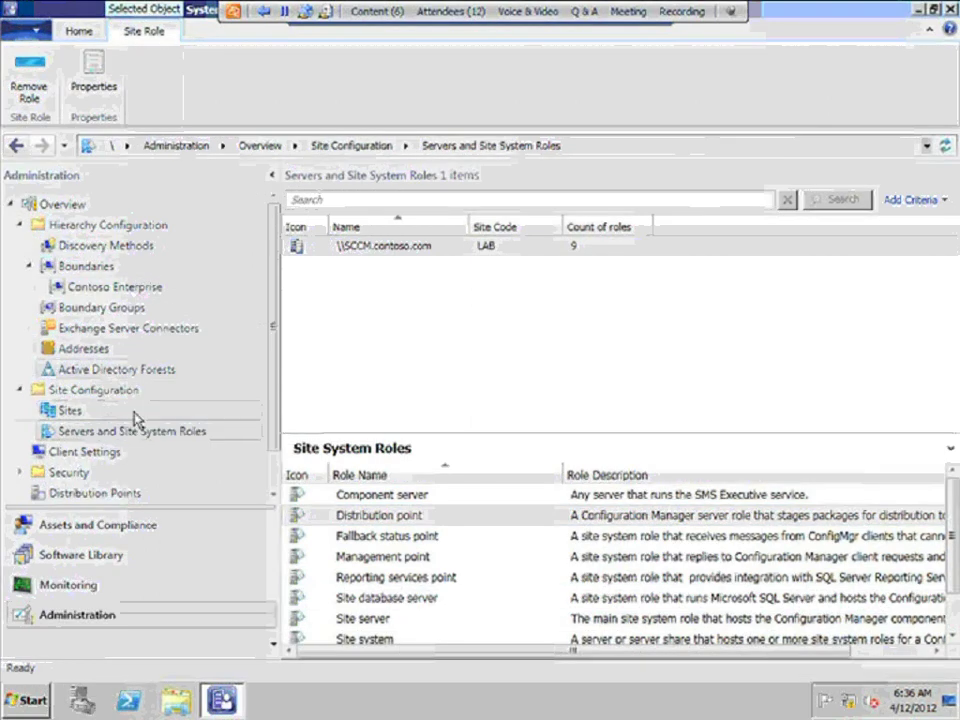
{"action": "scroll", "coordinate": [120, 455], "scroll_direction": "down", "scroll_amount": 1}
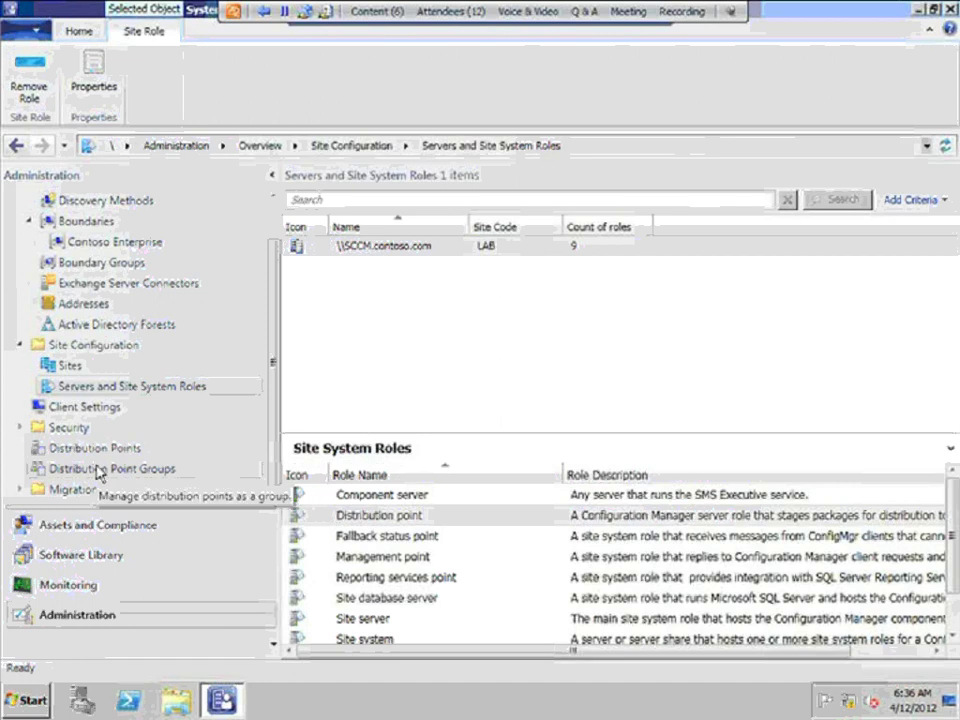
{"action": "left_click", "coordinate": [99, 470]}
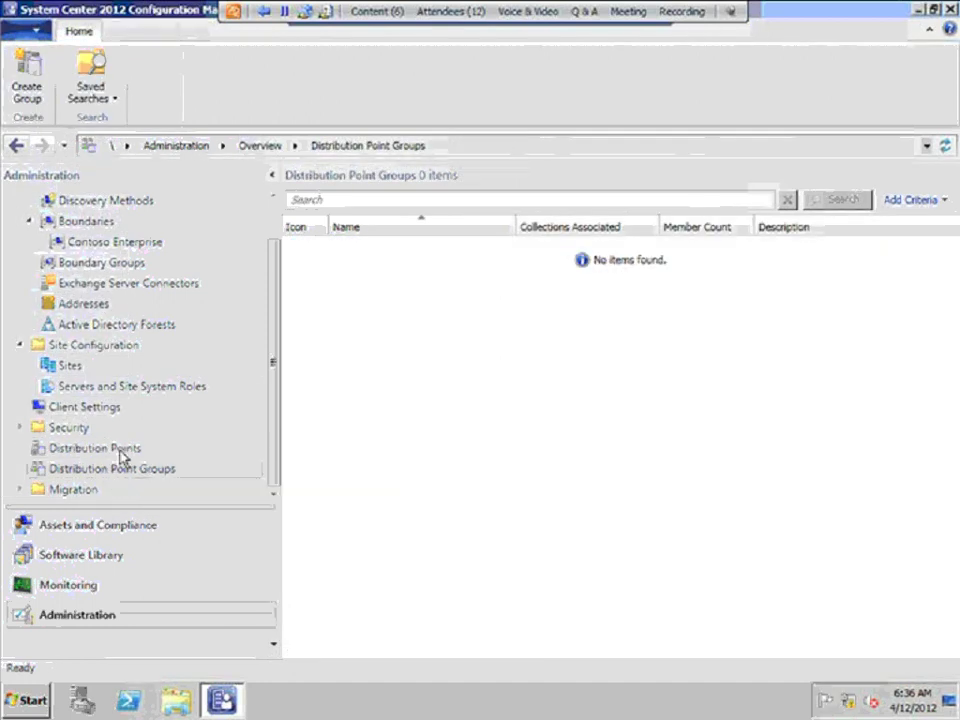
{"action": "left_click", "coordinate": [123, 454]}
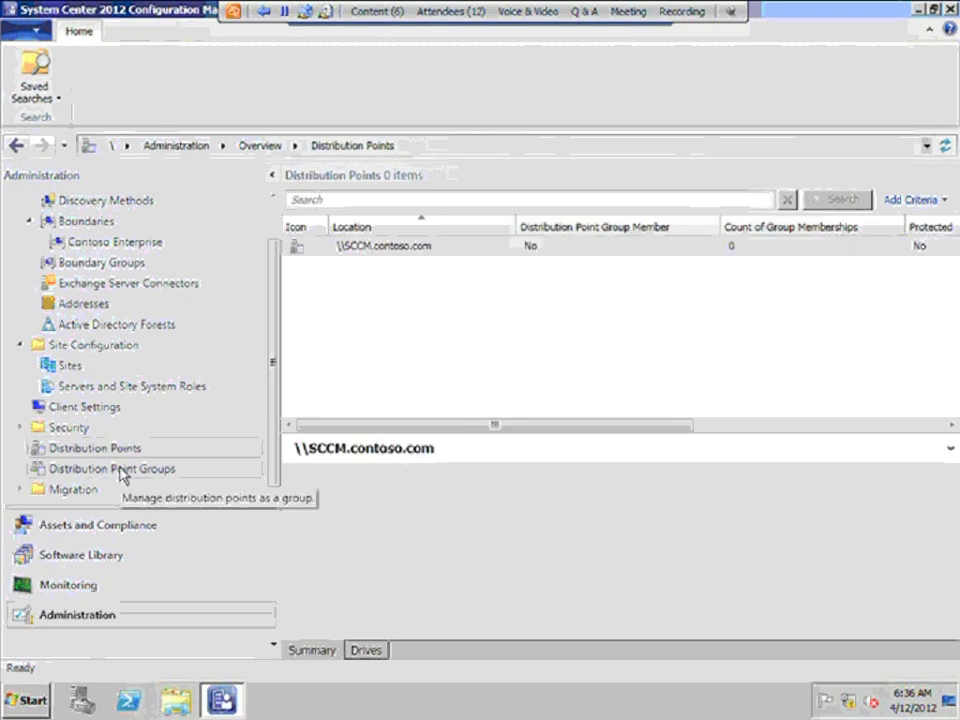
{"action": "left_click", "coordinate": [120, 470]}
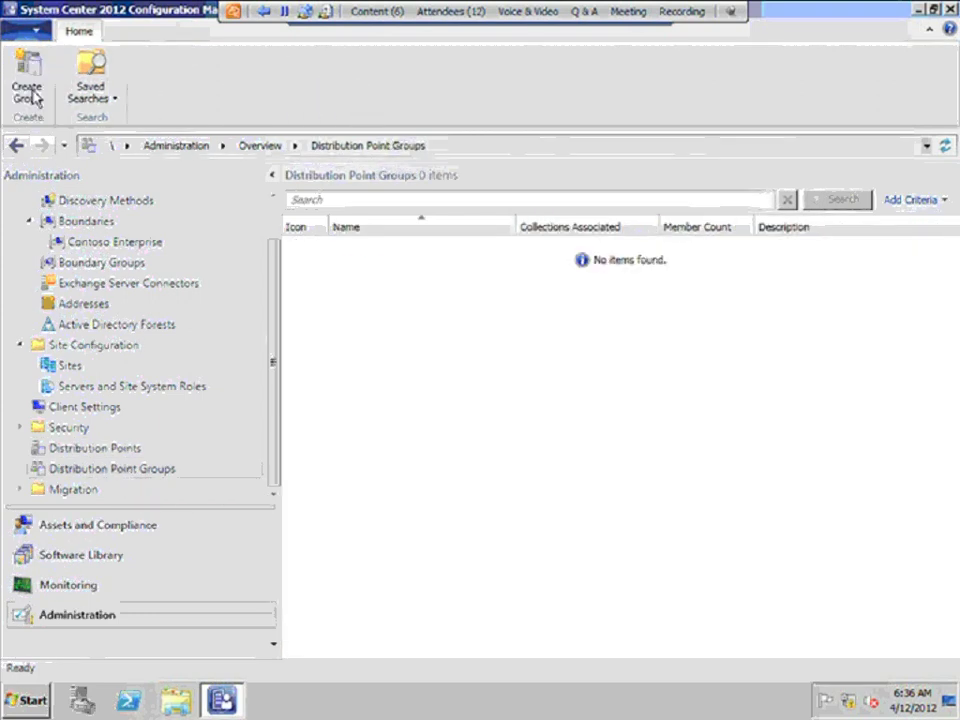
{"action": "left_click", "coordinate": [31, 94]}
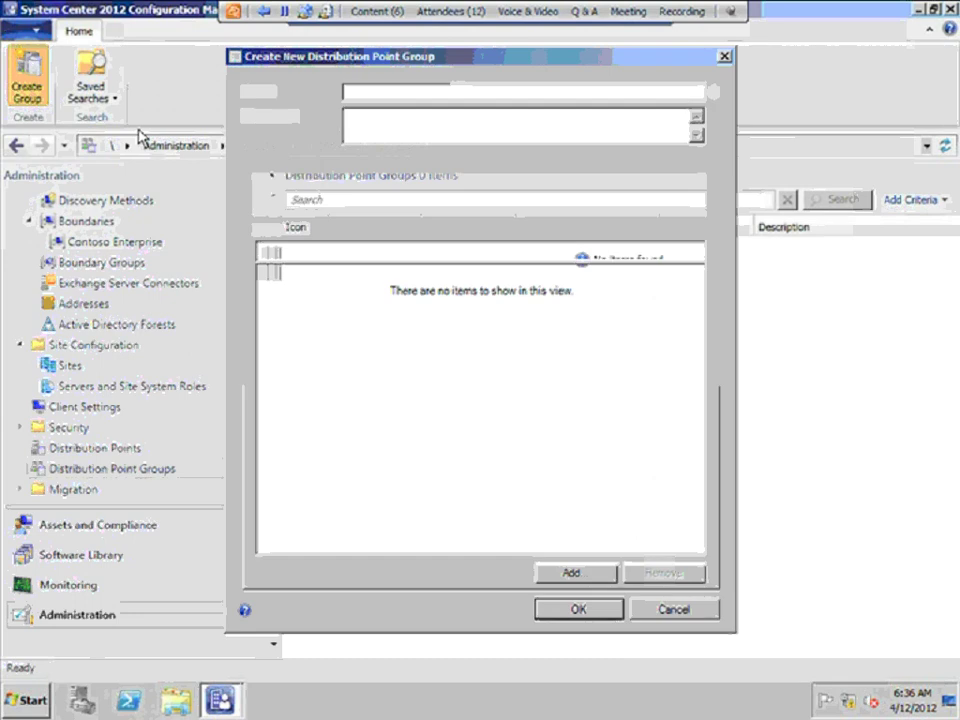
Name the new distribution point group Cluj-Napoca DP.
{"action": "type", "text": "Bucharest DP"}
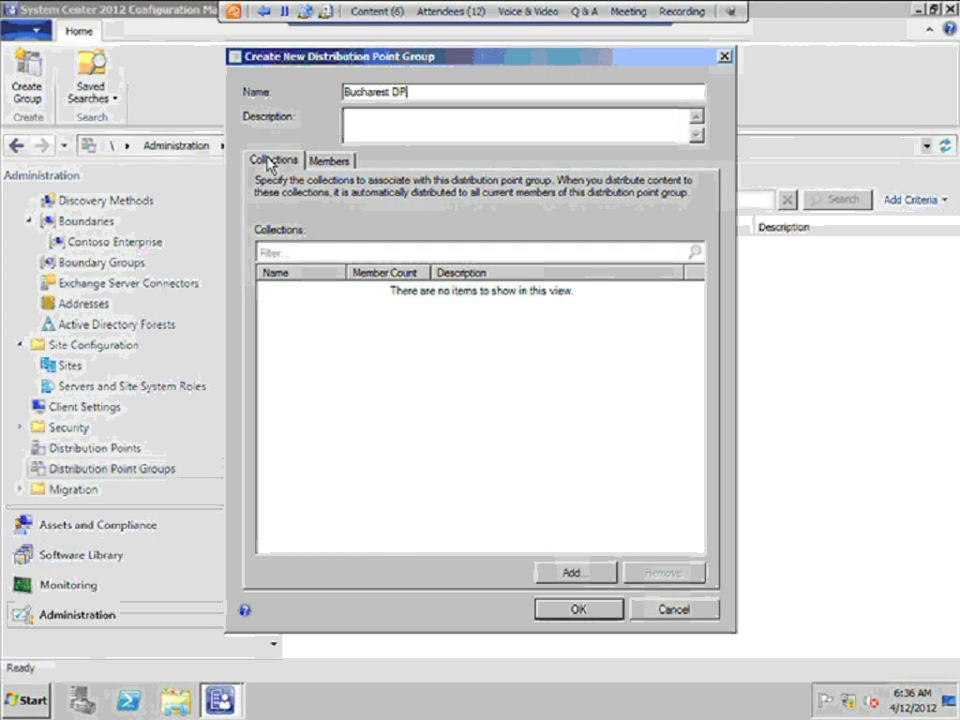
{"action": "key", "text": "BackSpace"}
{"action": "key", "text": "BackSpace"}
{"action": "key", "text": "BackSpace"}
{"action": "key", "text": "BackSpace"}
{"action": "key", "text": "BackSpace"}
{"action": "key", "text": "BackSpace"}
{"action": "key", "text": "BackSpace"}
{"action": "key", "text": "BackSpace"}
{"action": "key", "text": "BackSpace"}
{"action": "key", "text": "BackSpace"}
{"action": "key", "text": "BackSpace"}
{"action": "key", "text": "BackSpace"}
{"action": "type", "text": "Clu"}
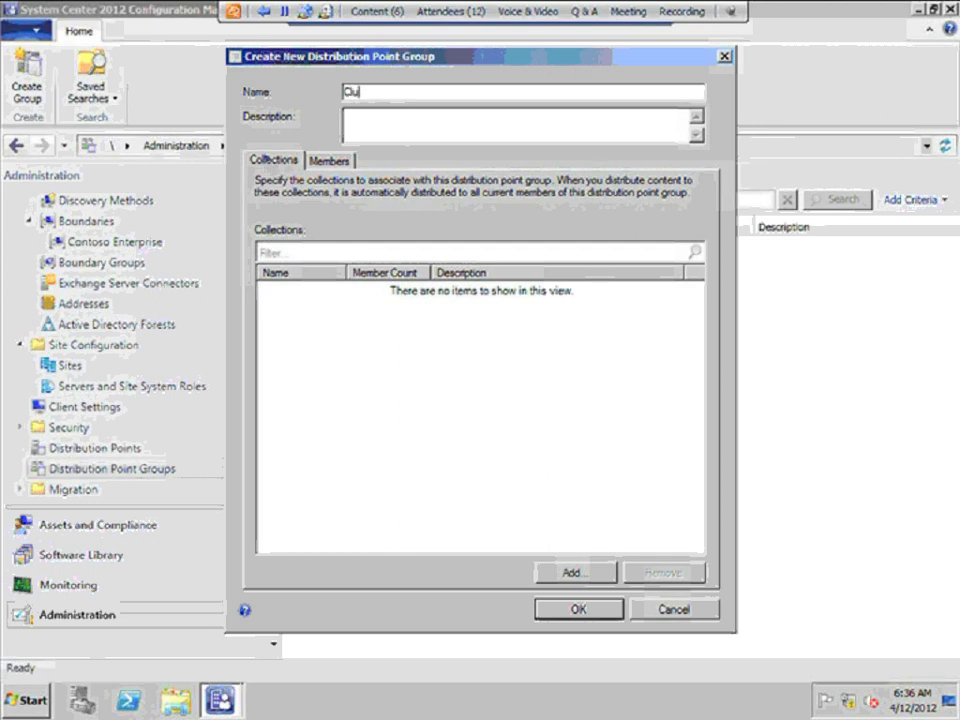
{"action": "type", "text": "j-Napoca DP"}
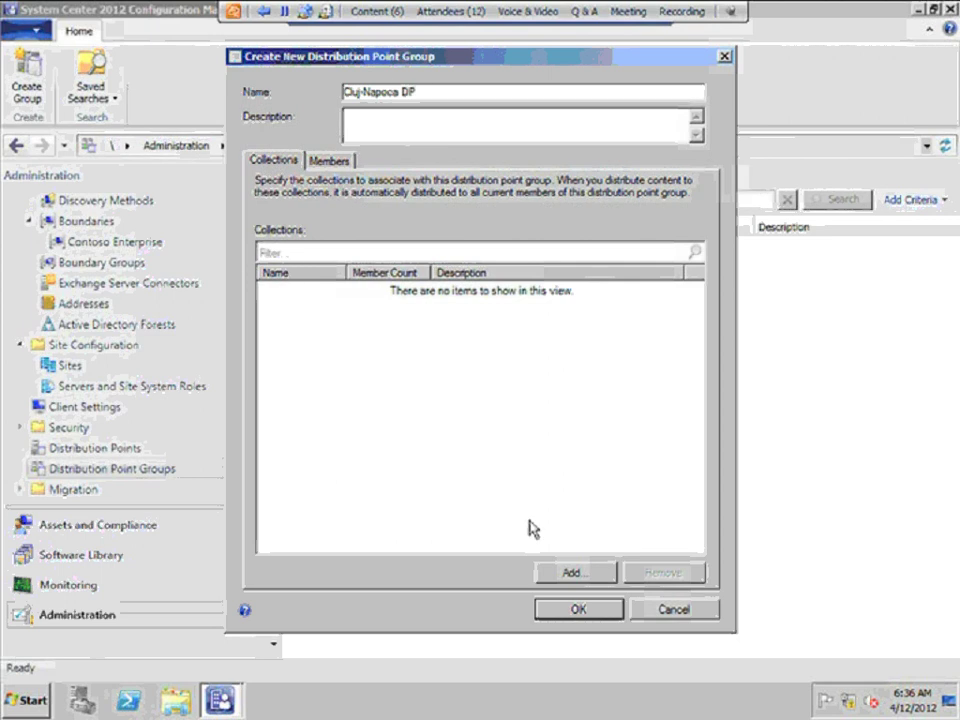
Add \\SCCM.contoso.com as the group's member distribution point.
{"action": "left_click", "coordinate": [318, 161]}
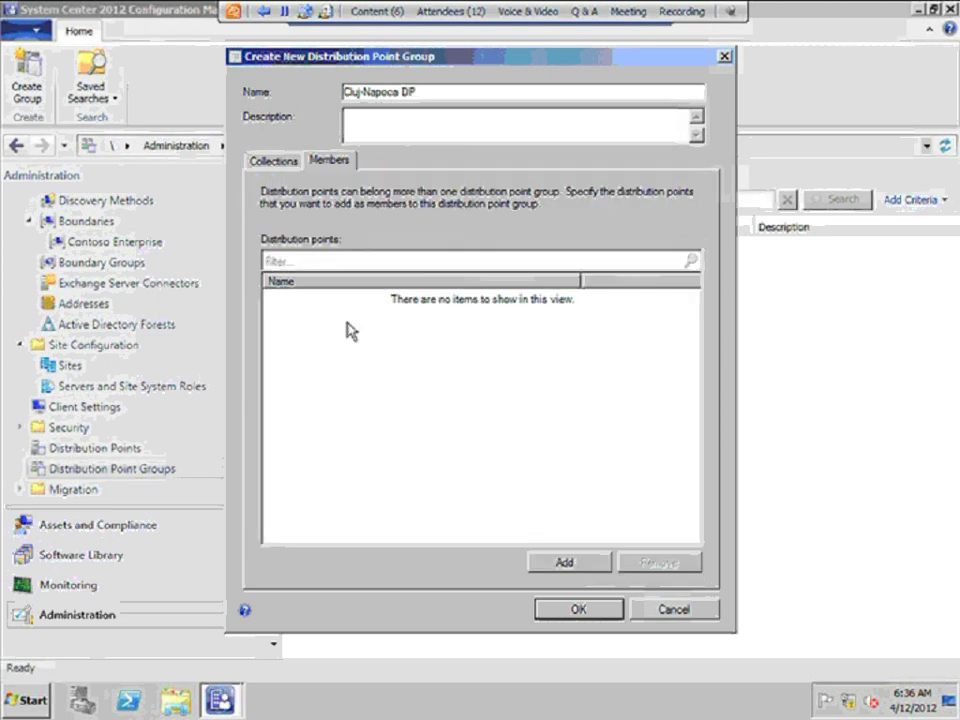
{"action": "left_click", "coordinate": [565, 562]}
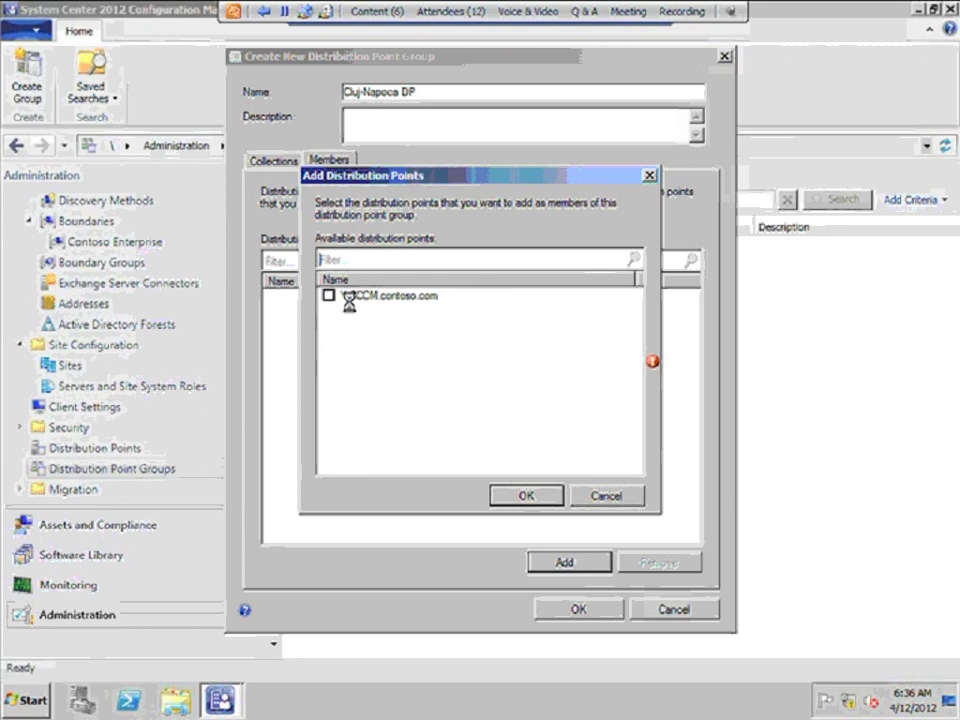
{"action": "left_click", "coordinate": [329, 296]}
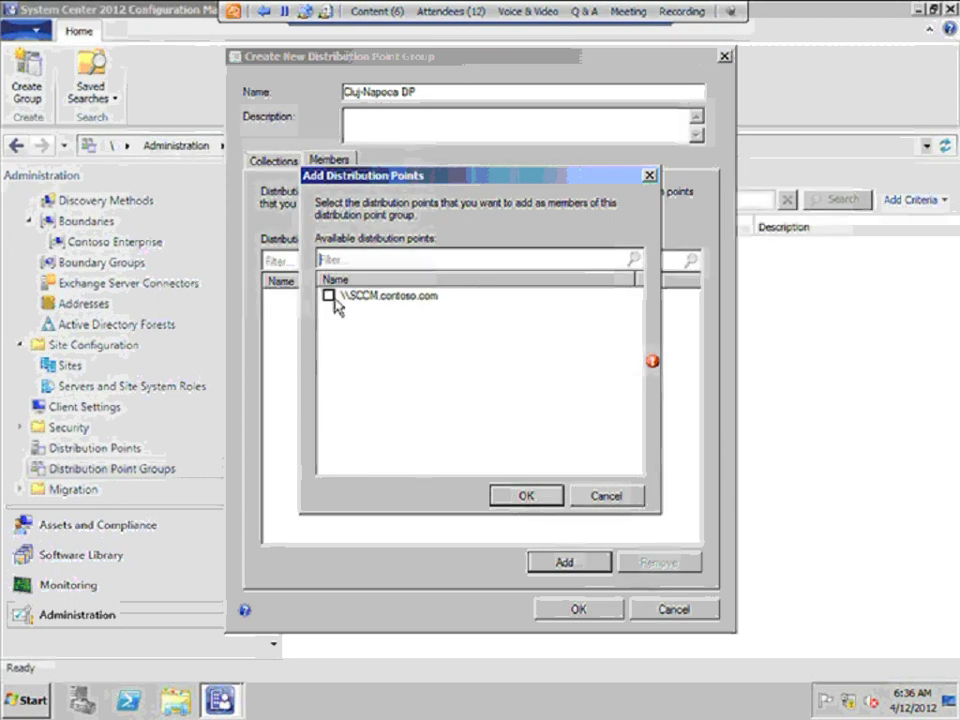
{"action": "left_click", "coordinate": [527, 496]}
{"action": "left_click", "coordinate": [564, 562]}
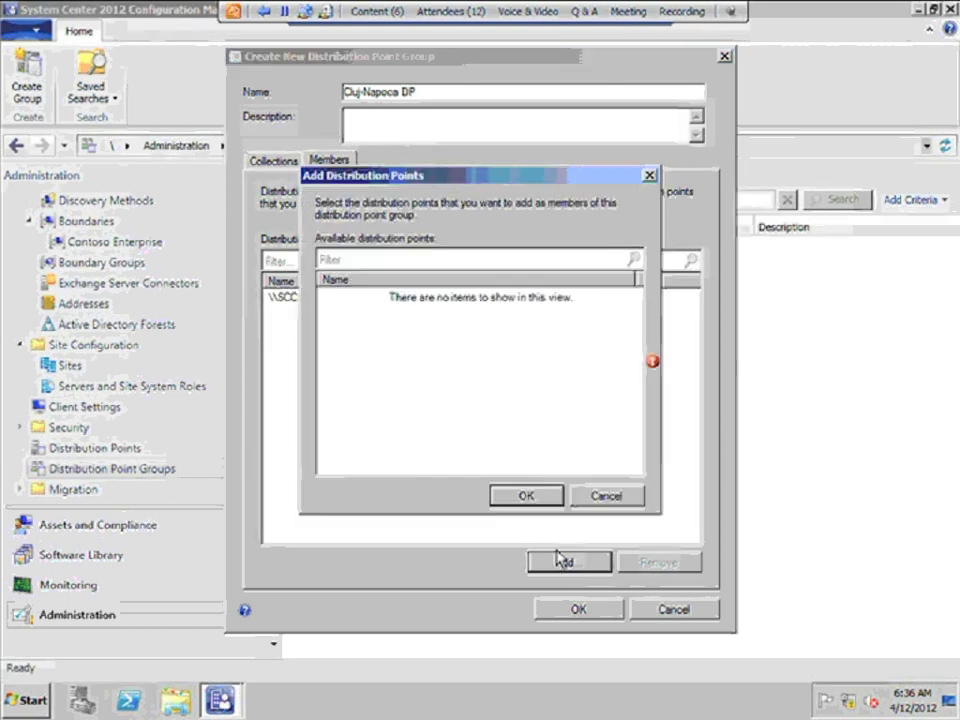
{"action": "left_click", "coordinate": [606, 496]}
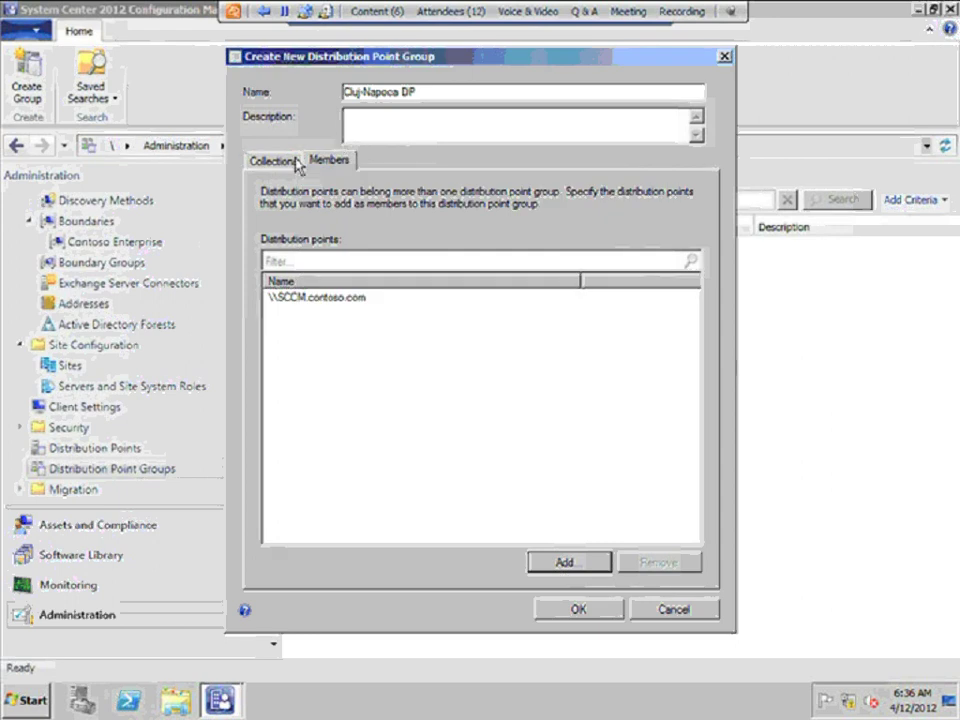
{"action": "left_click", "coordinate": [295, 162]}
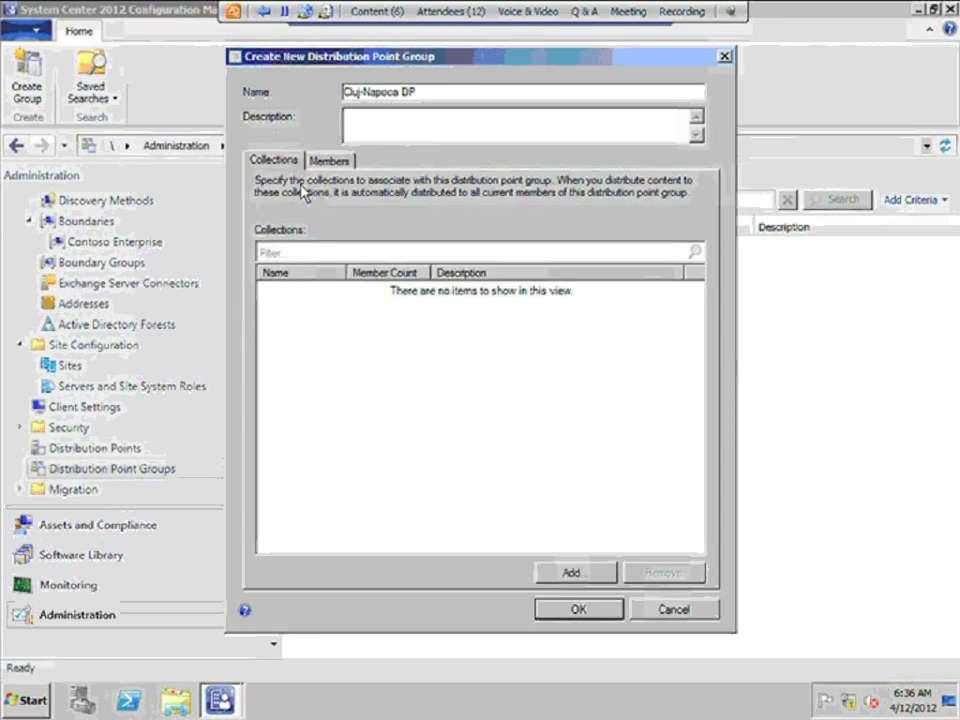
Create the Cluj-Napoca DP group without associating any device or user collections.
{"action": "left_click", "coordinate": [570, 572]}
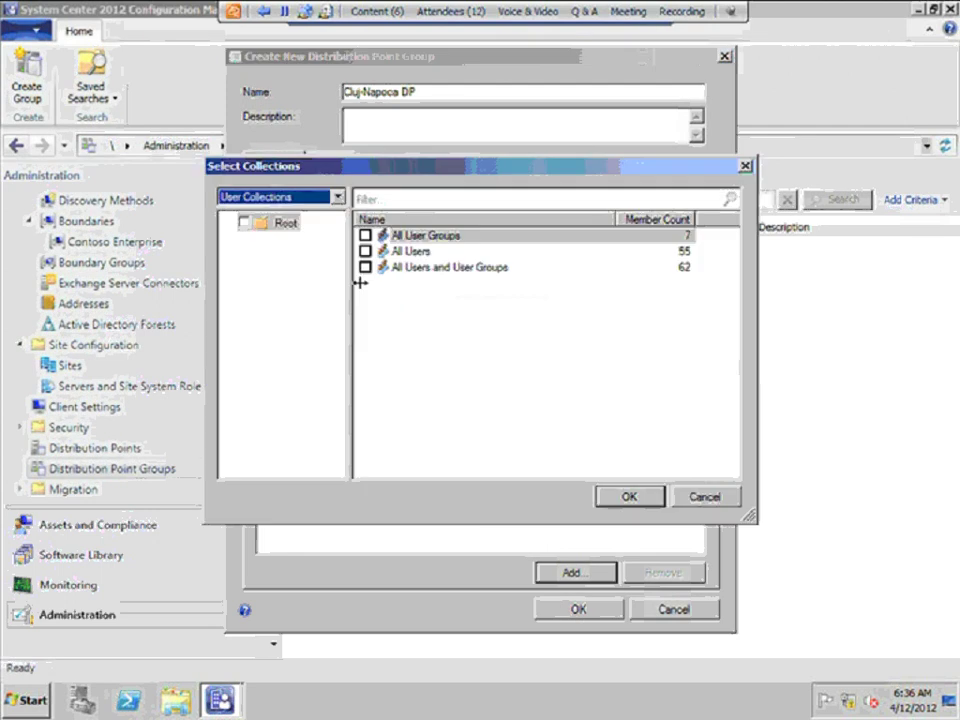
{"action": "left_click", "coordinate": [337, 197]}
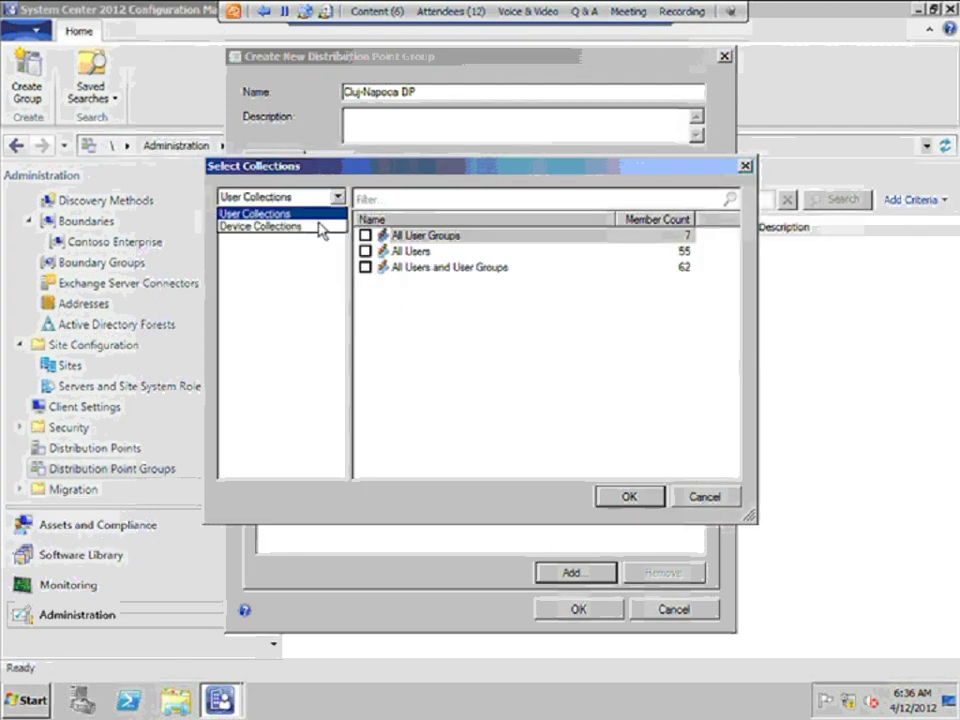
{"action": "left_click", "coordinate": [318, 228]}
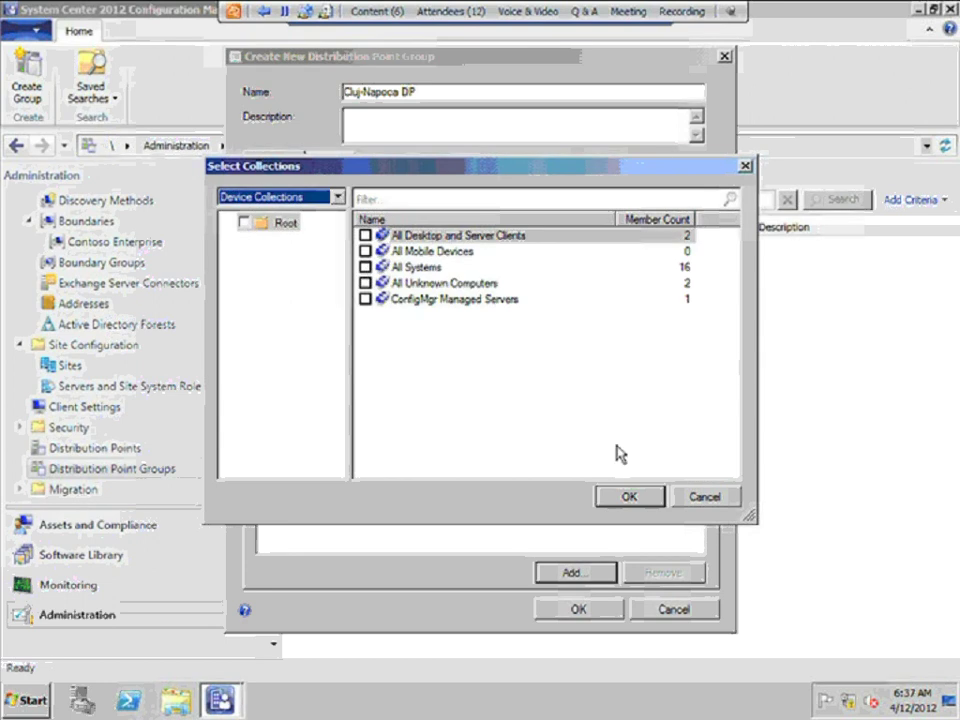
{"action": "left_click", "coordinate": [706, 498]}
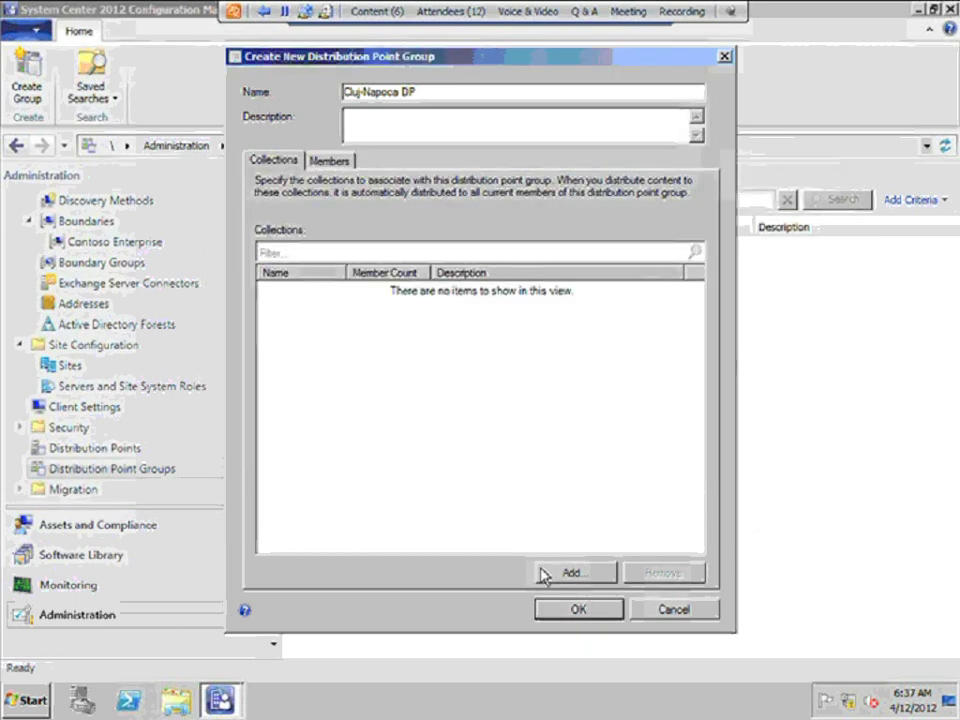
{"action": "key", "text": "Return"}
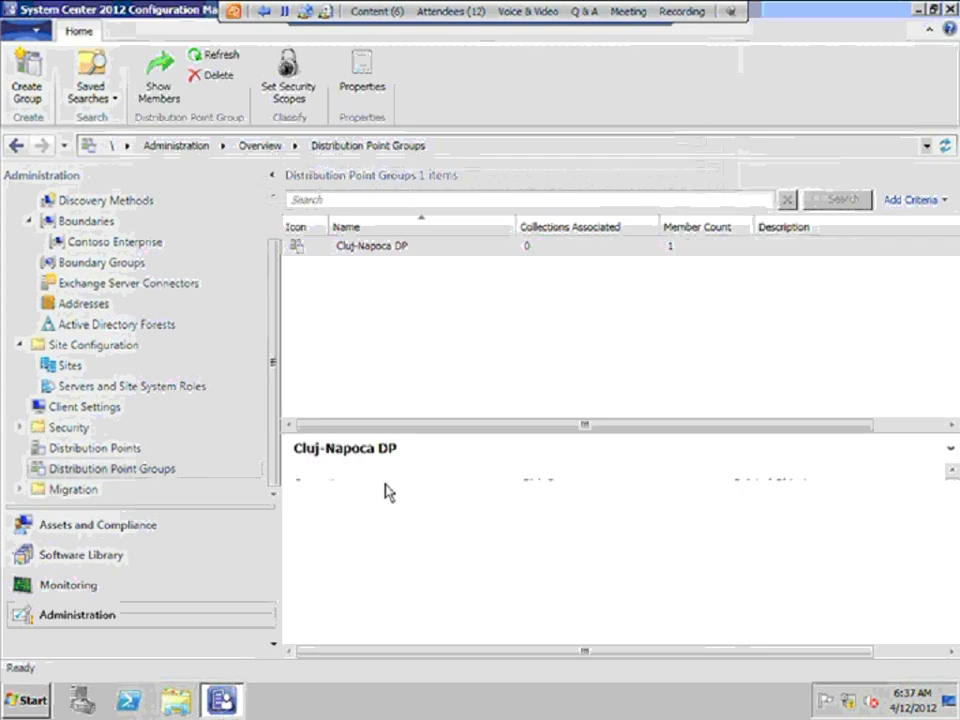
Launch the Create Application Wizard from Software Library > Application Management > Applications.
{"action": "left_click", "coordinate": [77, 527]}
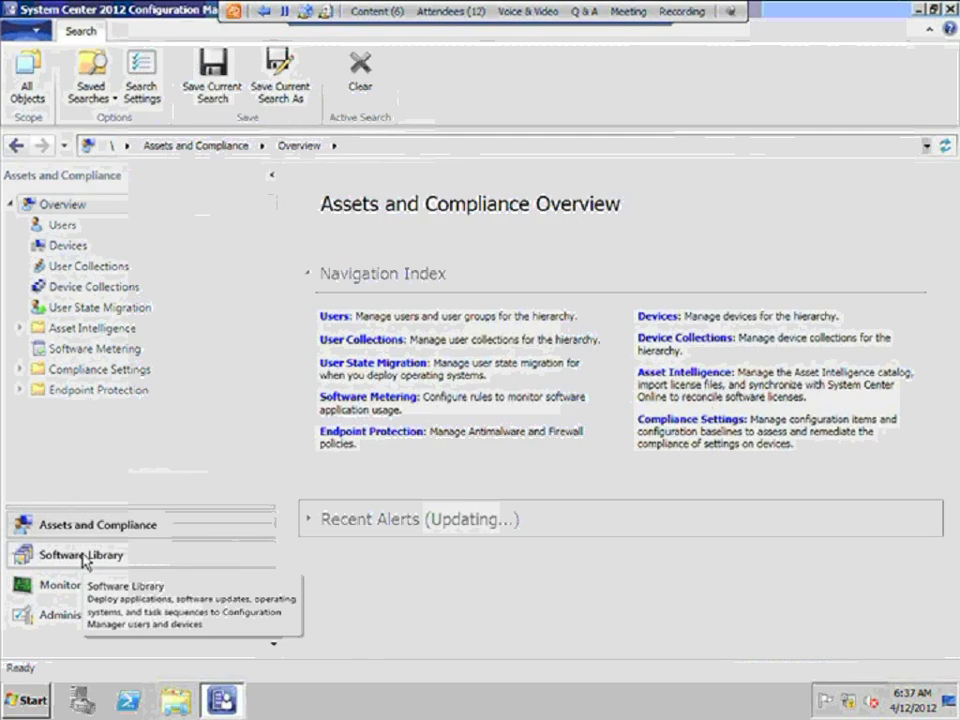
{"action": "left_click", "coordinate": [83, 558]}
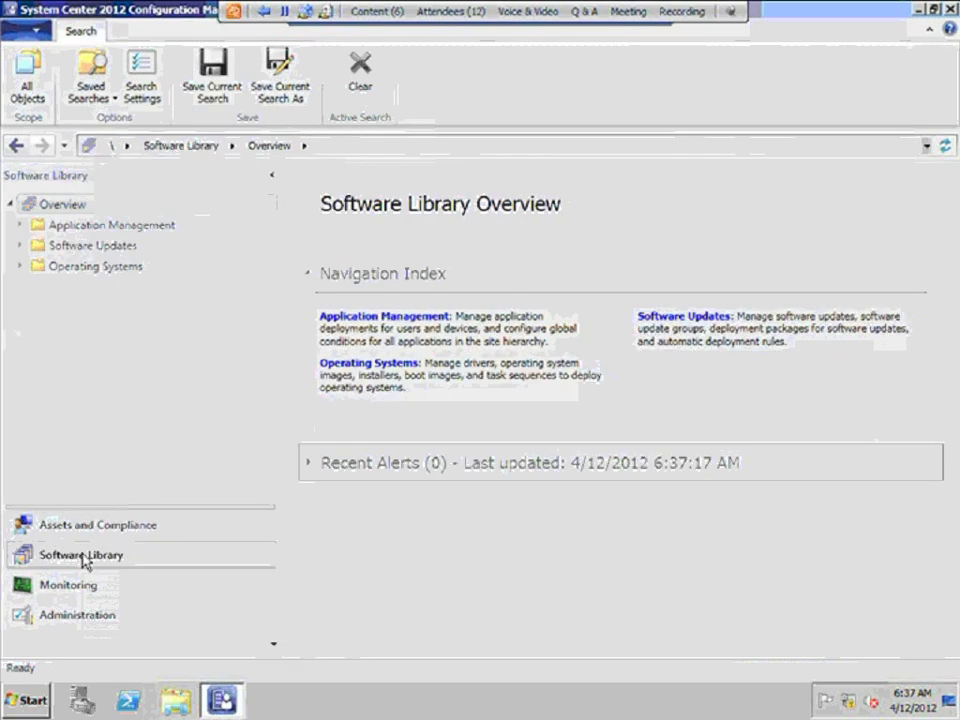
{"action": "left_click", "coordinate": [18, 226]}
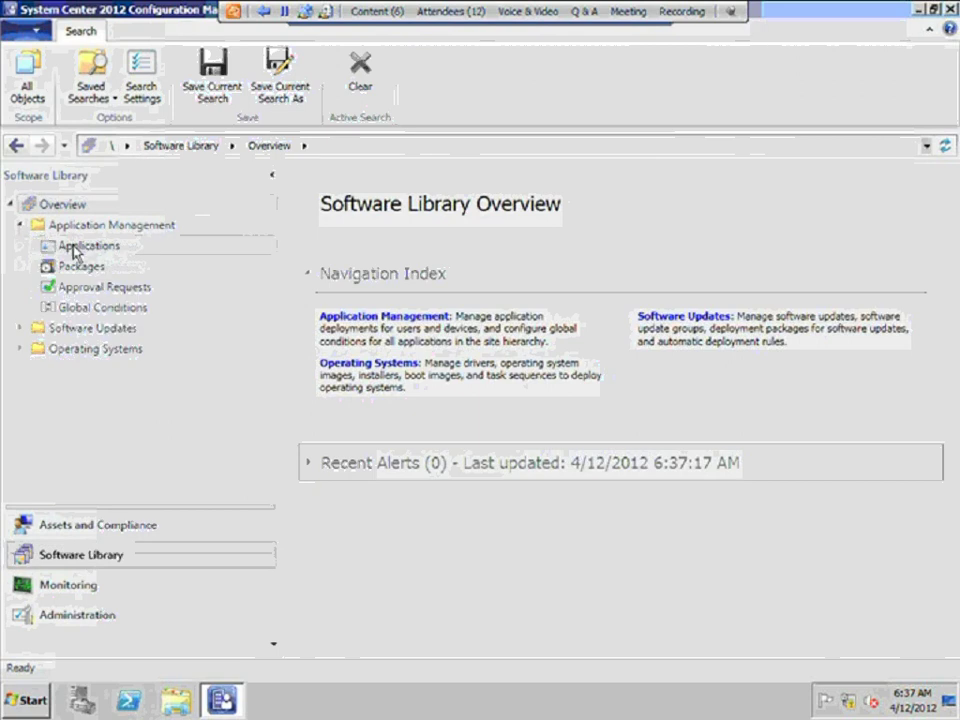
{"action": "left_click", "coordinate": [67, 250]}
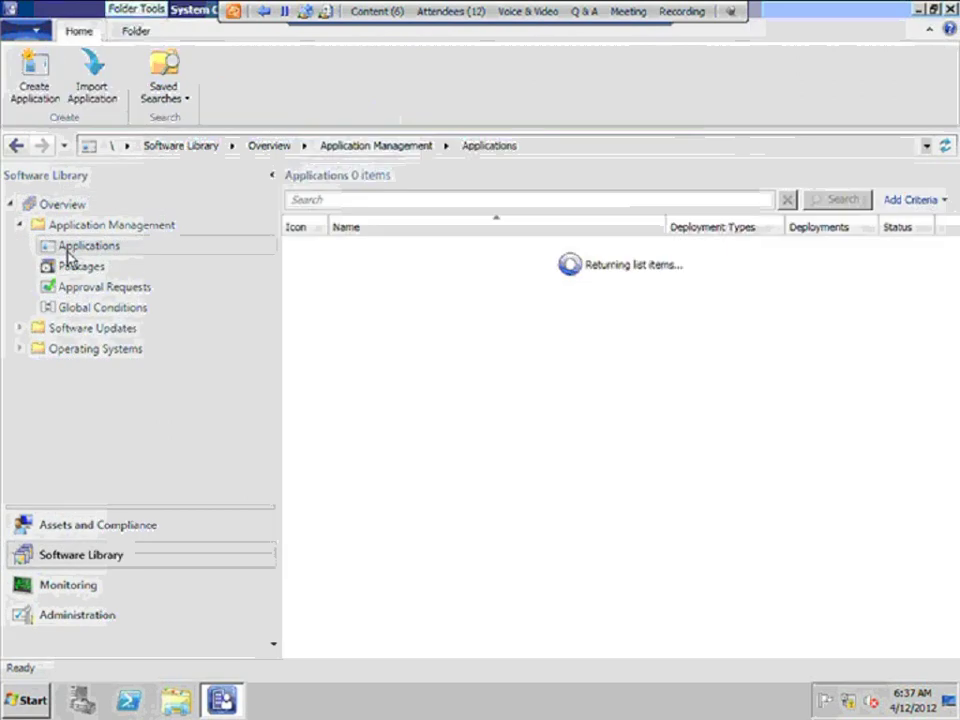
{"action": "left_click", "coordinate": [36, 80]}
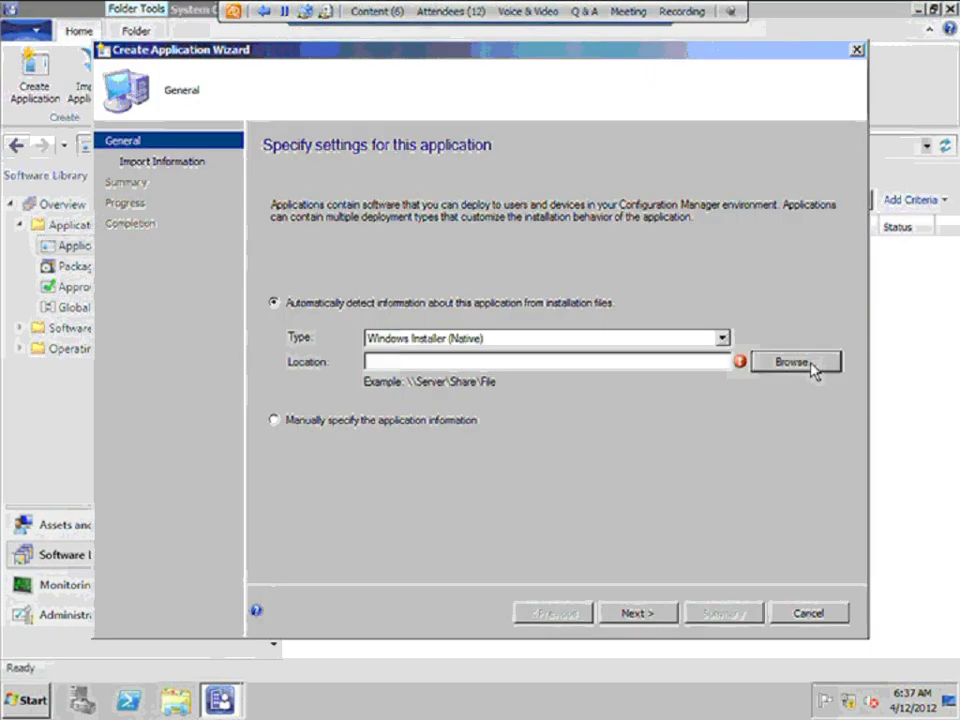
Browse to the \\sccm\C$\SoftwareApps share for the installer.
{"action": "left_click", "coordinate": [810, 364]}
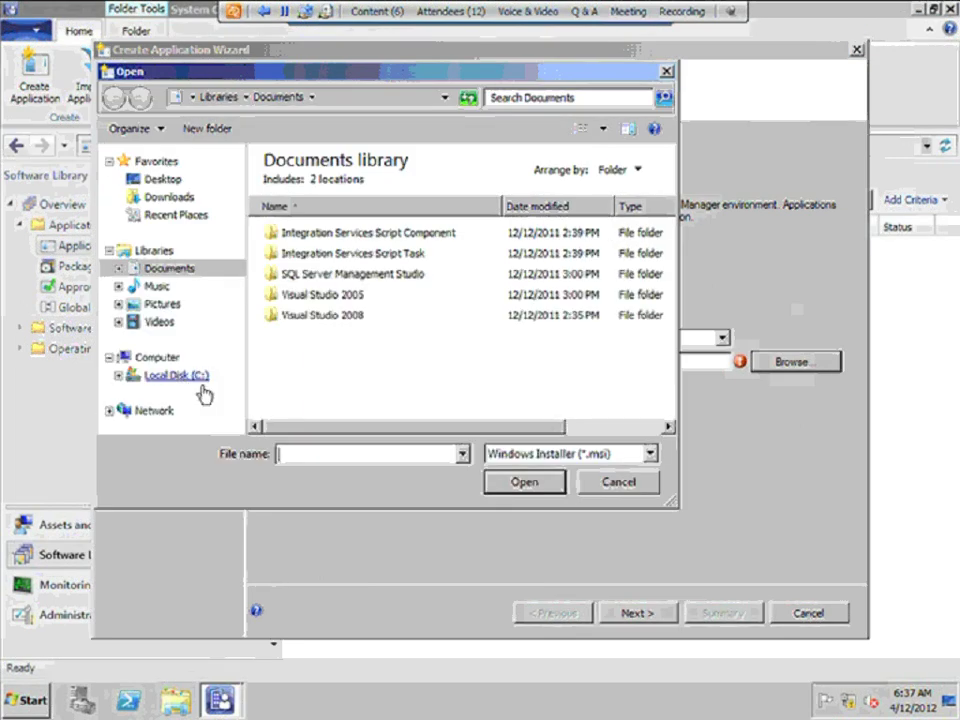
{"action": "type", "text": "\\\\"}
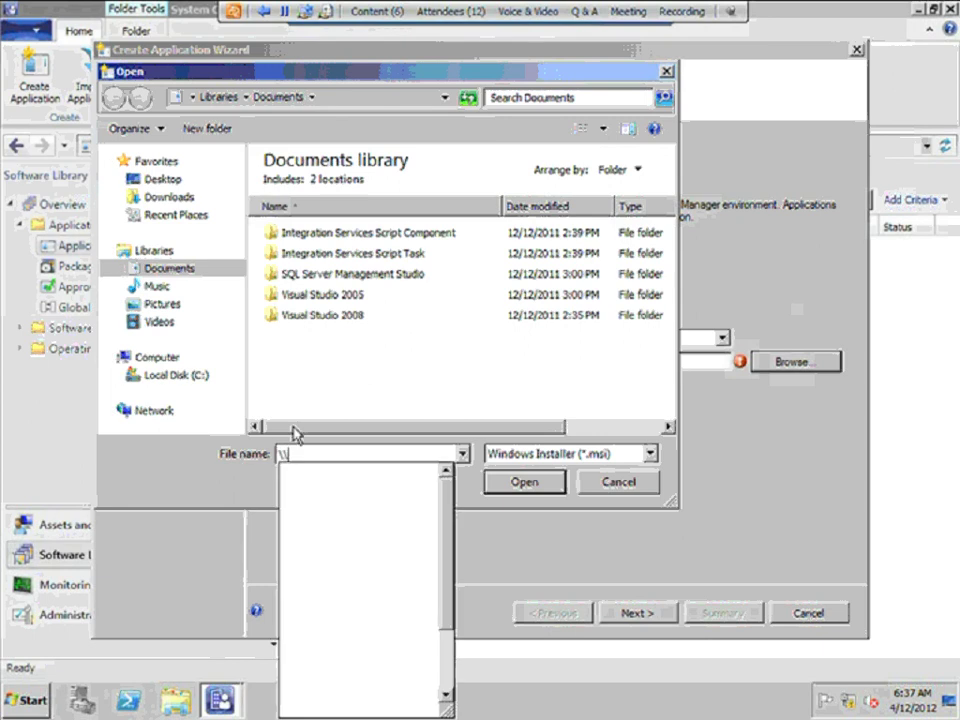
{"action": "type", "text": "sccm"}
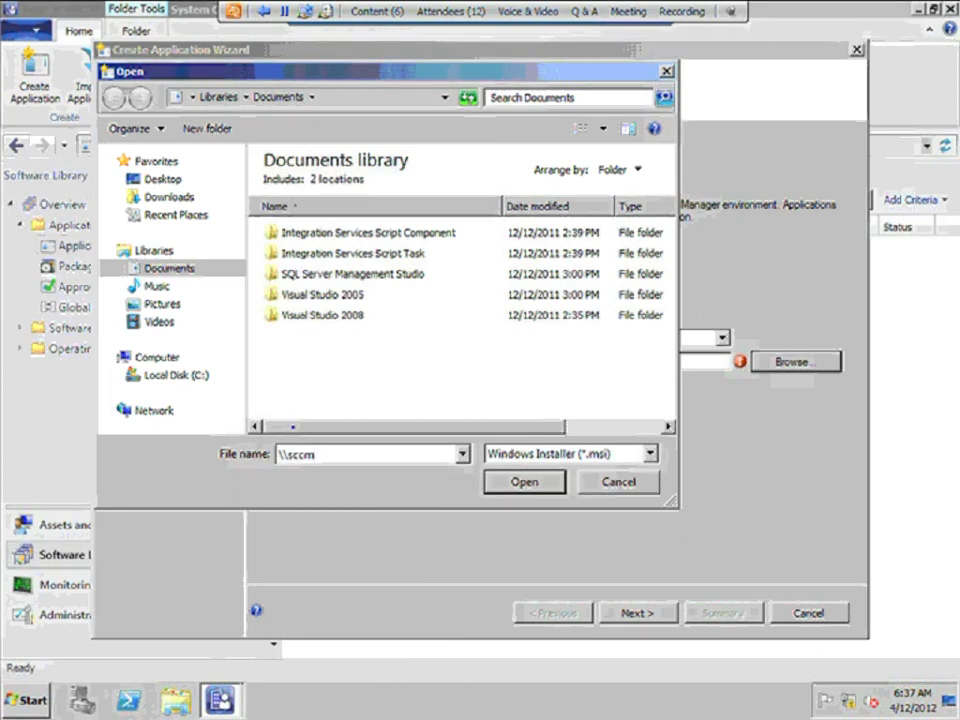
{"action": "type", "text": "\\"}
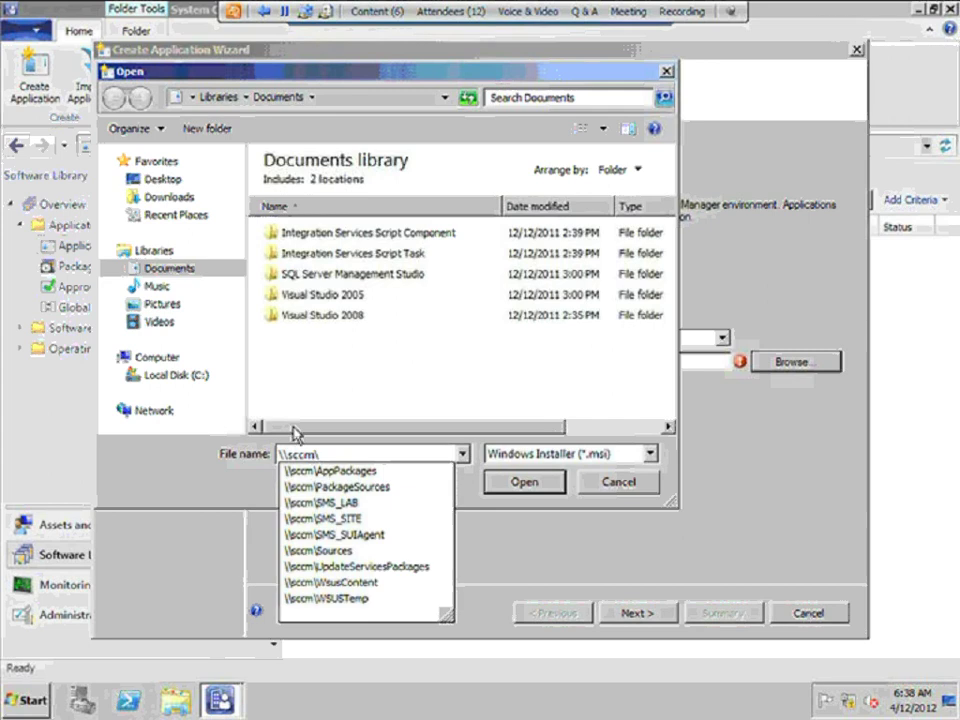
{"action": "type", "text": "C"}
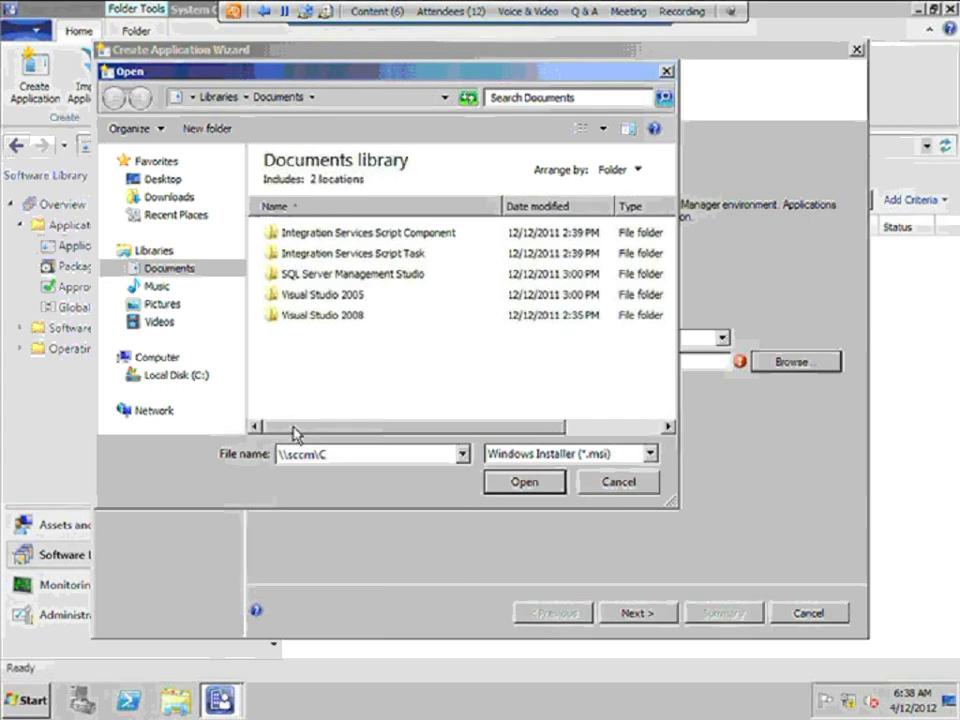
{"action": "type", "text": "$\\"}
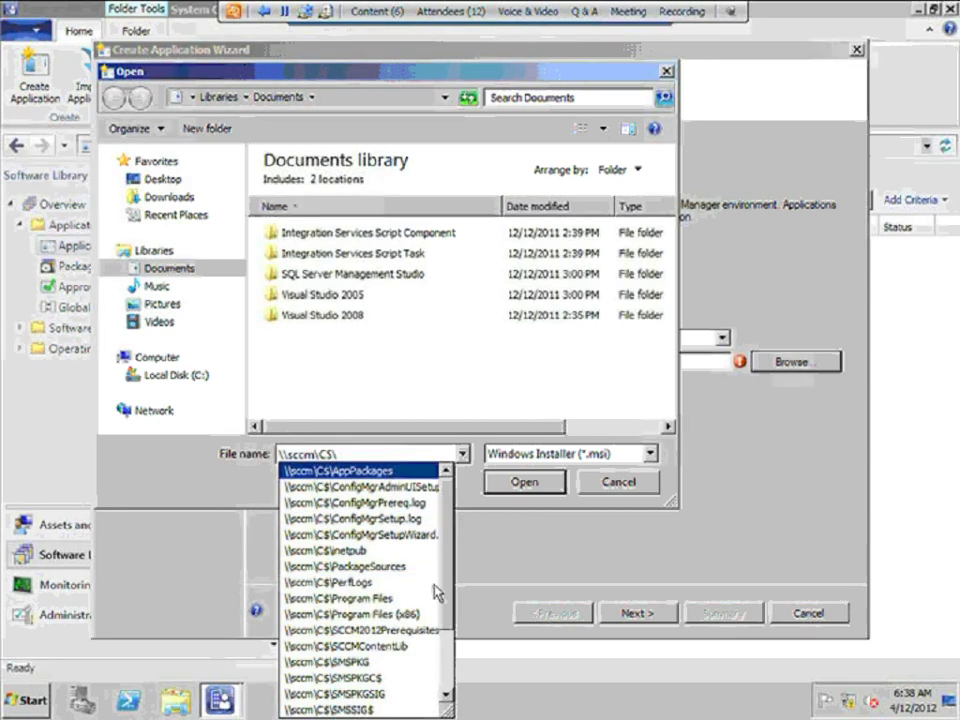
{"action": "scroll", "coordinate": [446, 678], "scroll_direction": "down", "scroll_amount": 2}
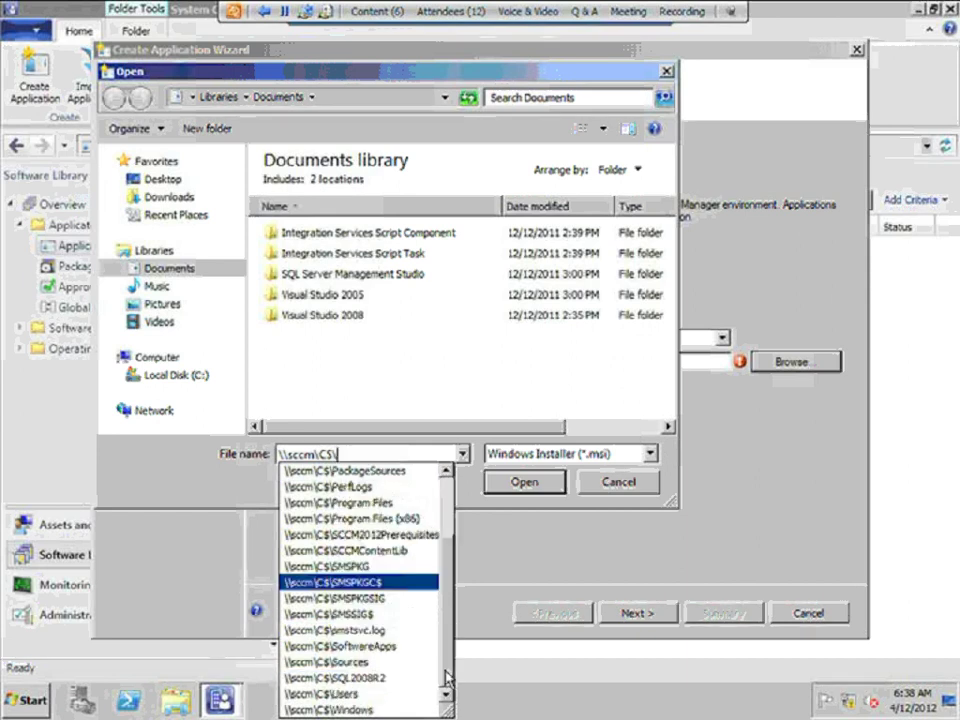
{"action": "left_click", "coordinate": [391, 652]}
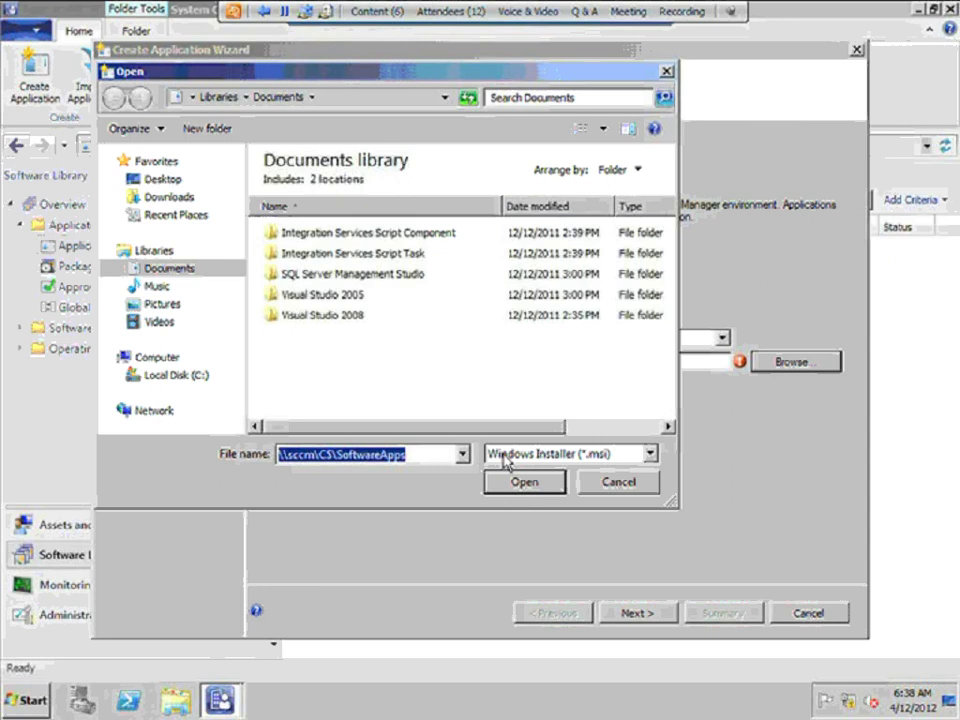
{"action": "key", "text": "Return"}
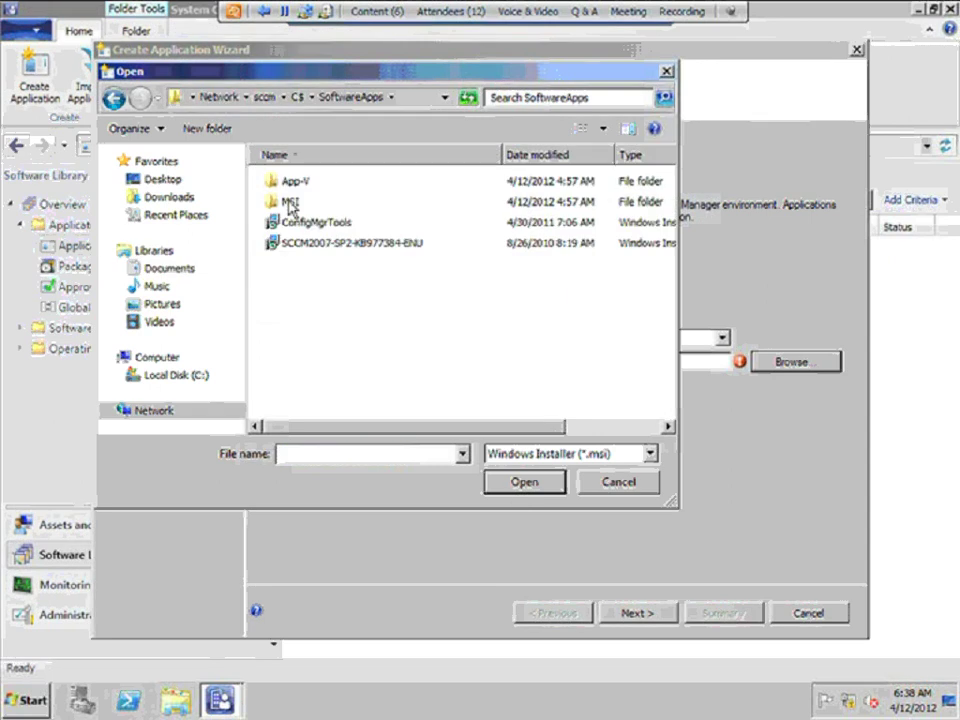
Choose ppviewer.msi from the MSI\PowerPointViewer2007 folder as the installer location.
{"action": "double_click", "coordinate": [290, 204]}
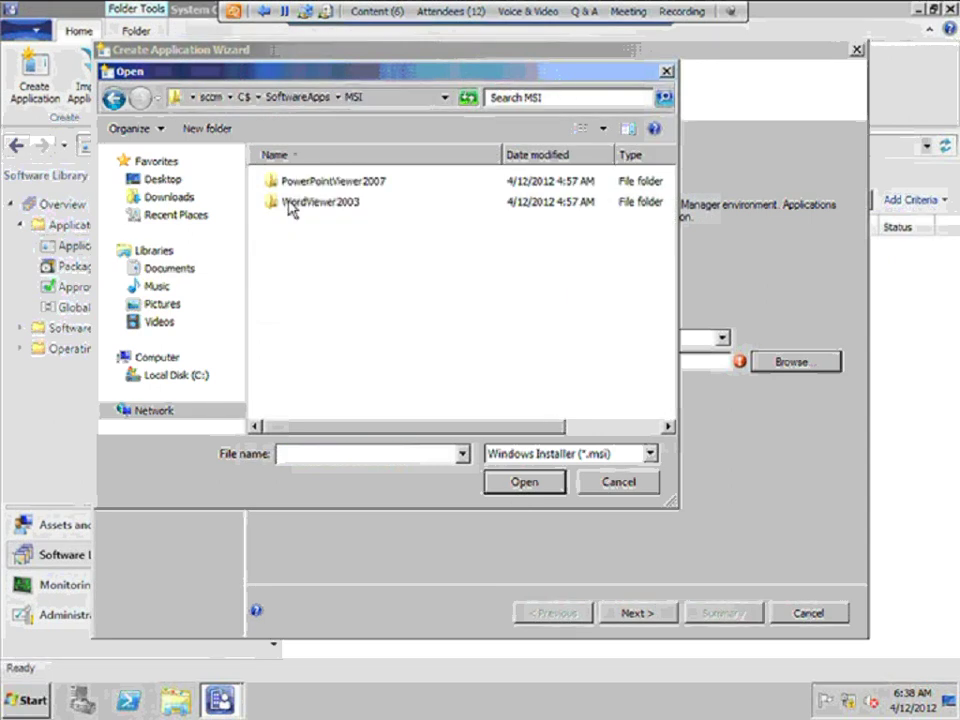
{"action": "left_click", "coordinate": [297, 97]}
{"action": "double_click", "coordinate": [292, 186]}
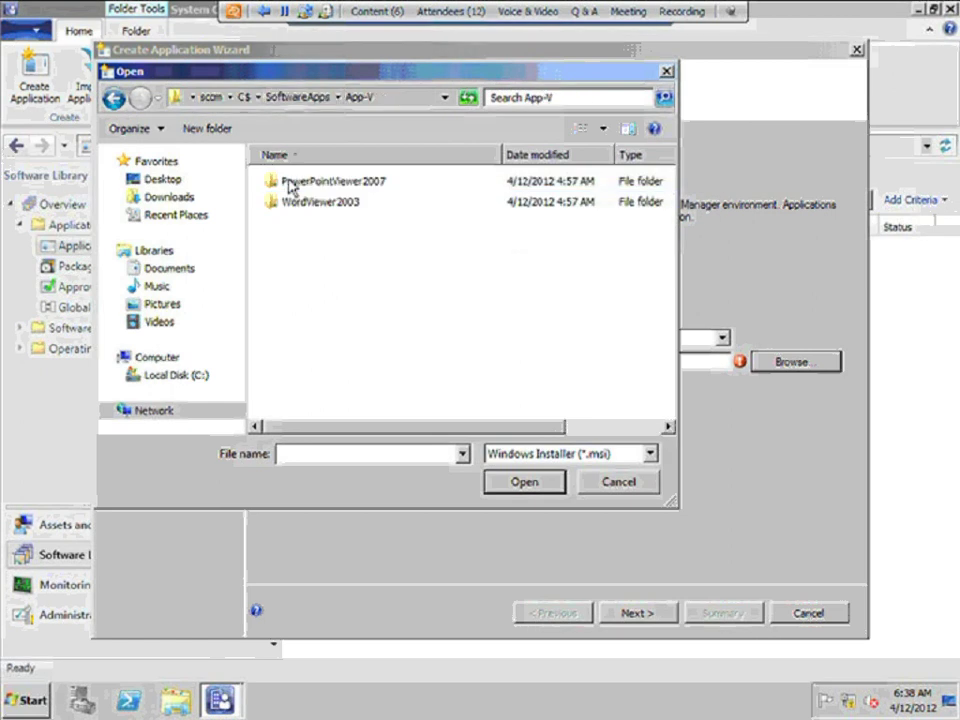
{"action": "left_click", "coordinate": [321, 99]}
{"action": "double_click", "coordinate": [298, 202]}
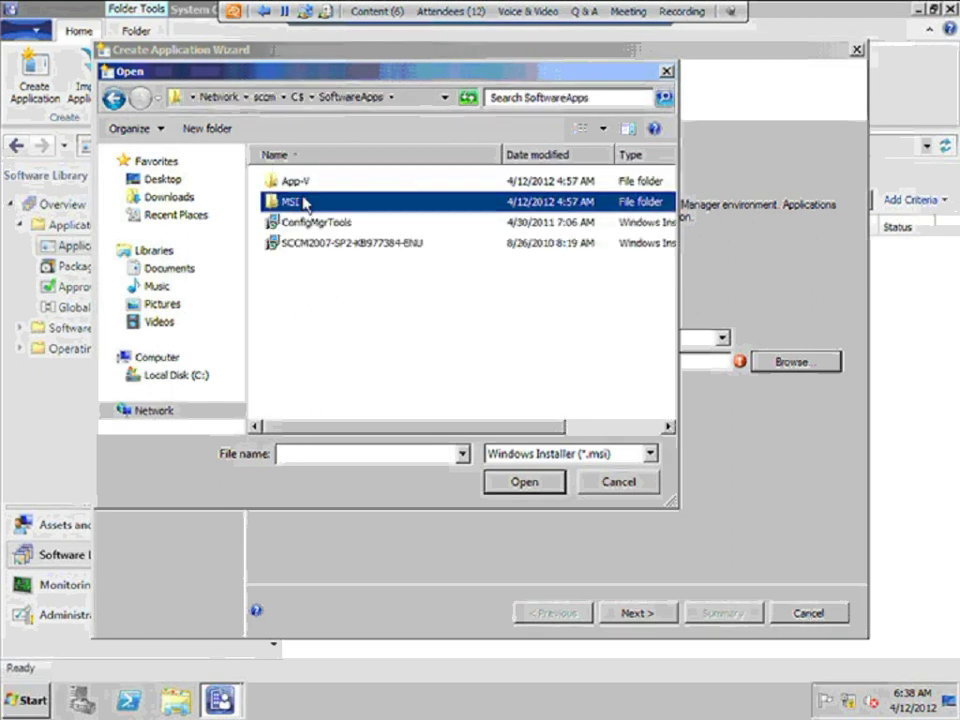
{"action": "double_click", "coordinate": [314, 184]}
{"action": "left_click", "coordinate": [306, 203]}
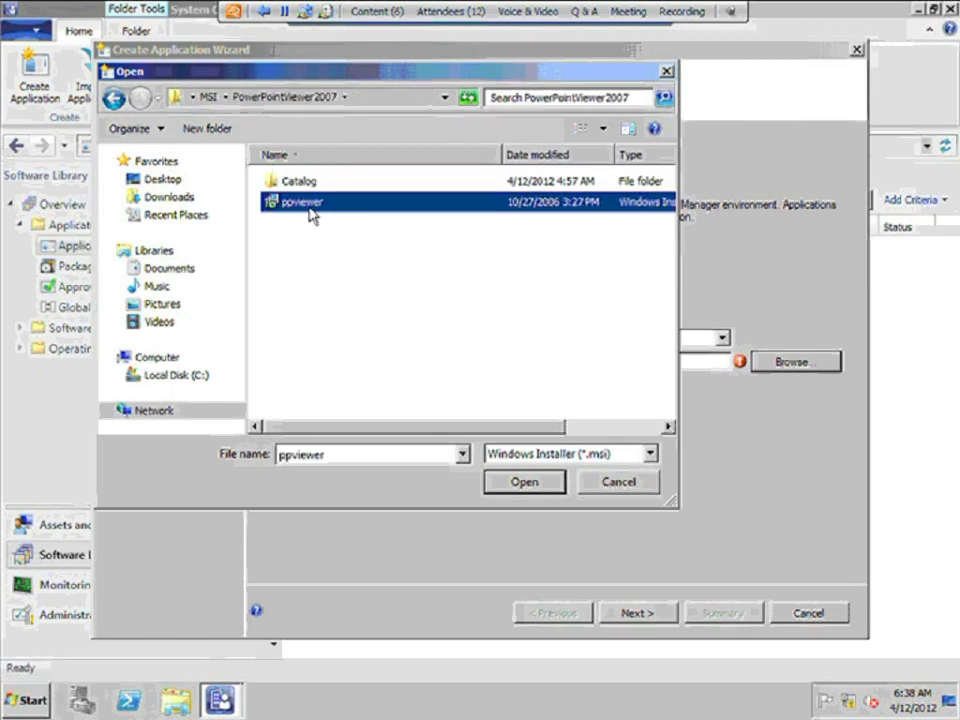
{"action": "left_click", "coordinate": [541, 492]}
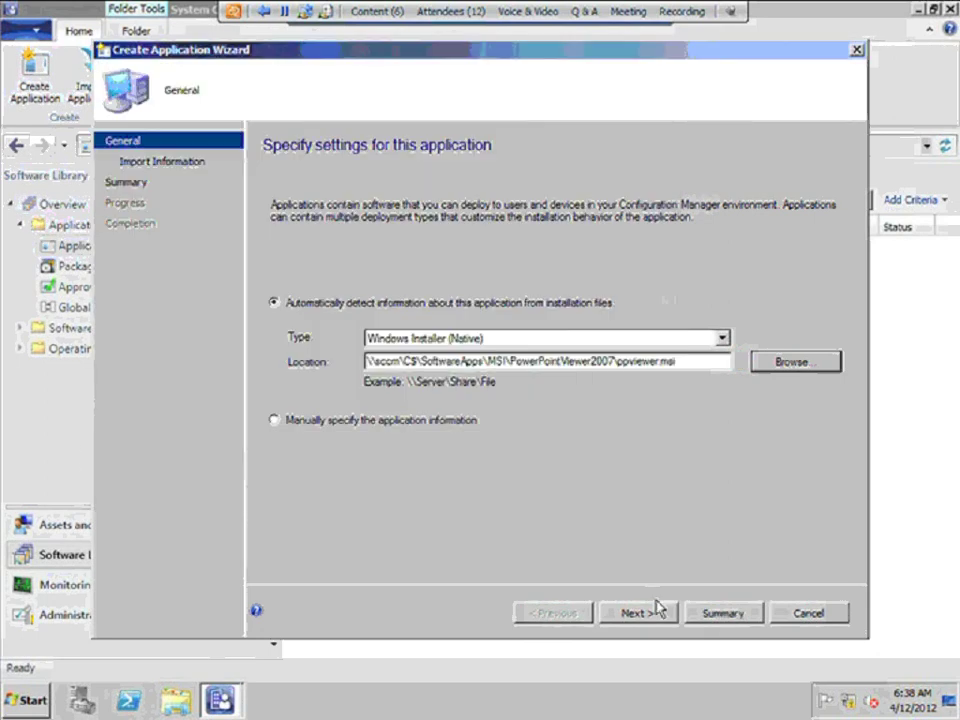
Import the ppviewer.msi details, Microsoft Office PowerPoint Viewer 2007 (English), and continue.
{"action": "left_click", "coordinate": [649, 612]}
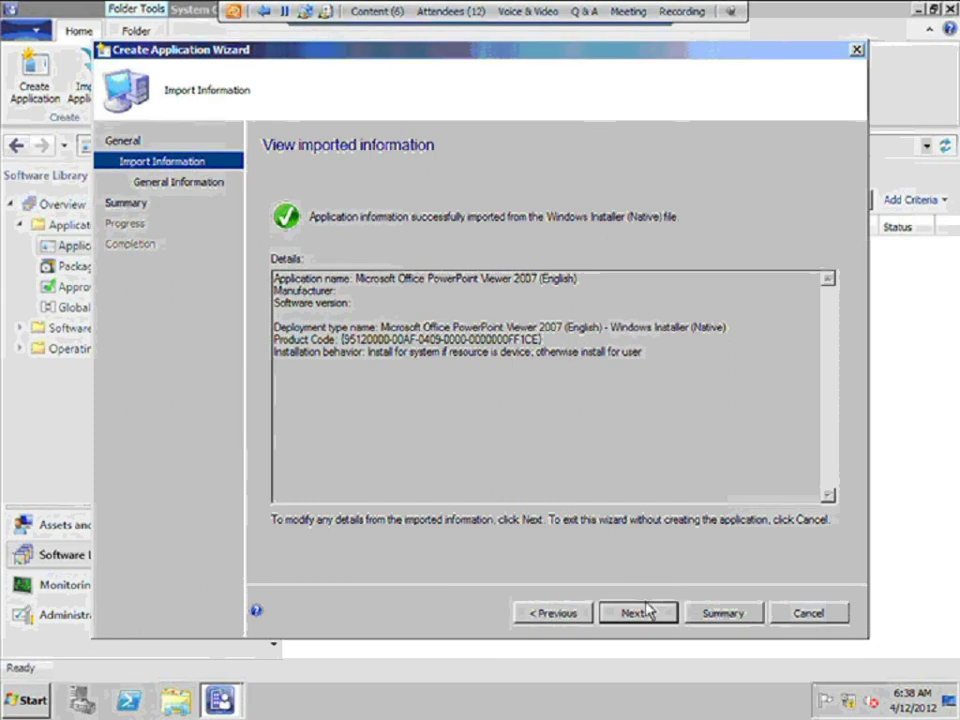
{"action": "left_click", "coordinate": [634, 613]}
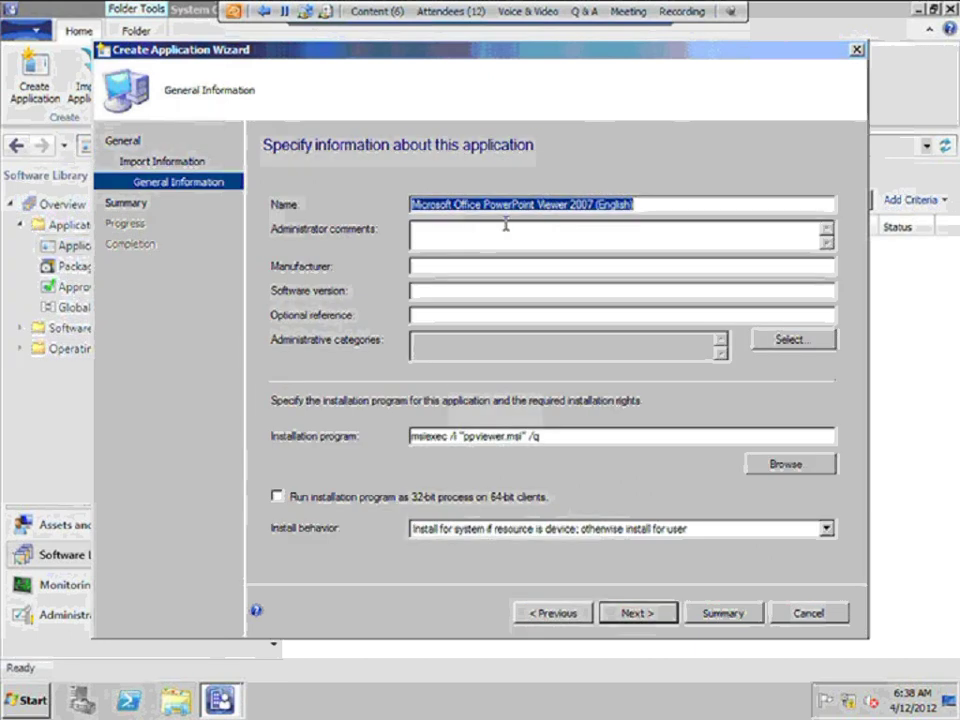
Move 'Microsoft' from the application name into Manufacturer and drop '2007' from the name.
{"action": "left_click_drag", "start_coordinate": [458, 195], "coordinate": [403, 208]}
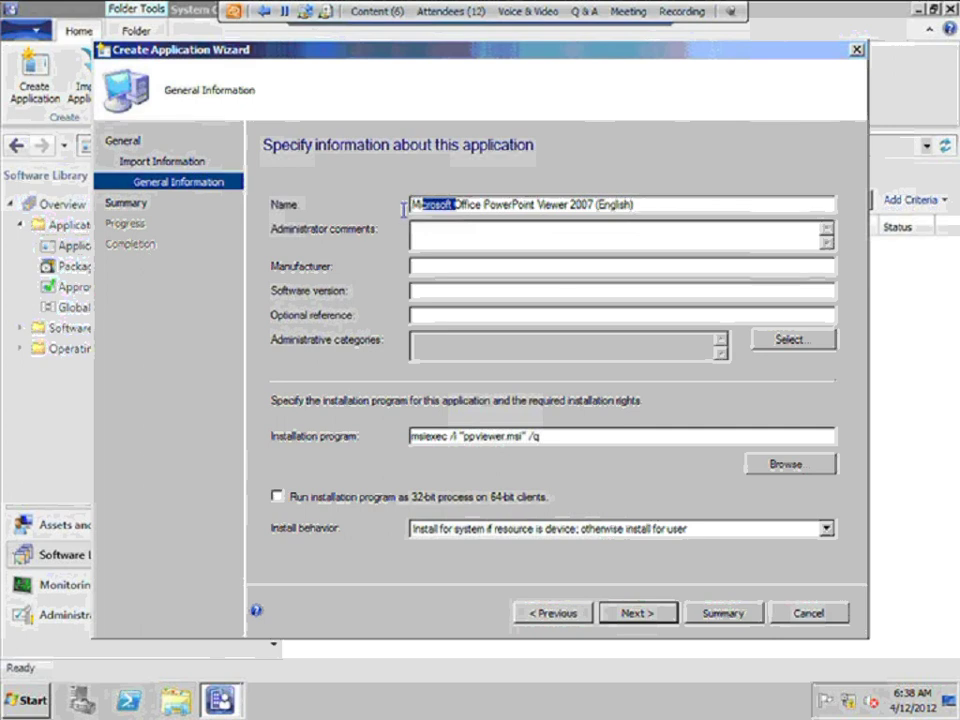
{"action": "key", "text": "Delete"}
{"action": "left_click", "coordinate": [443, 266]}
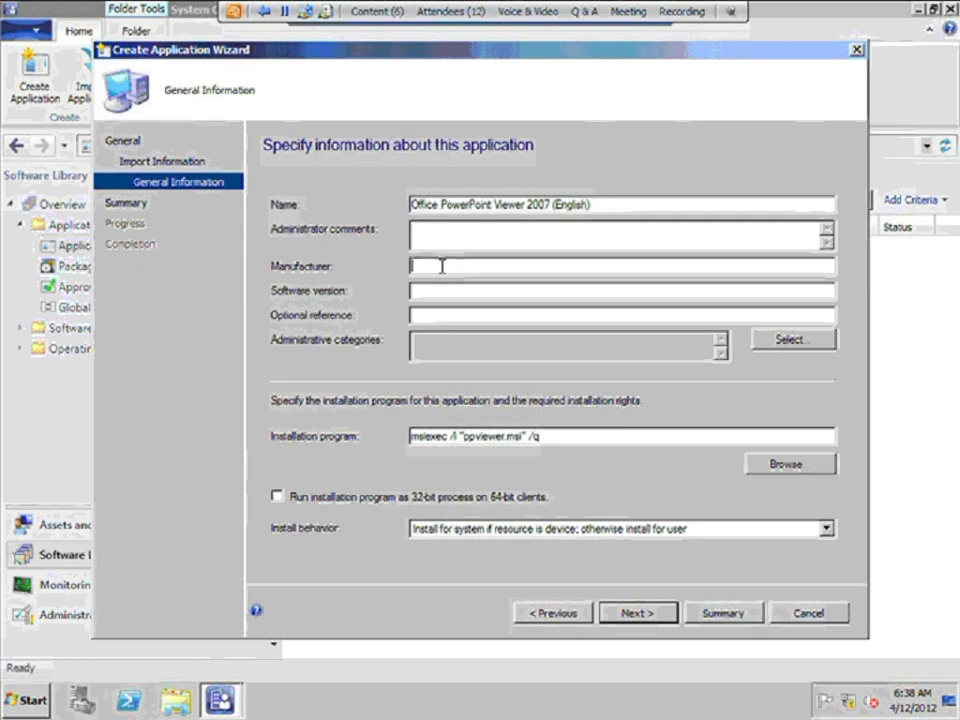
{"action": "type", "text": "Microsoft"}
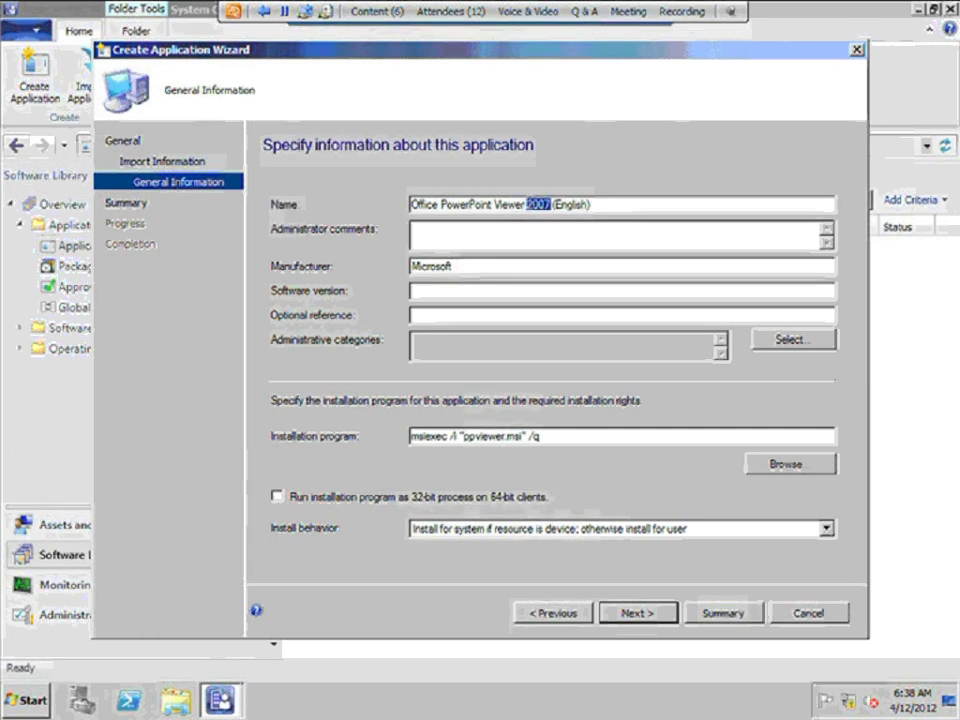
{"action": "key", "text": "Delete"}
Set software version 2007, trim '(English)' so the name is Office PowerPoint Viewer, and continue.
{"action": "left_click", "coordinate": [463, 288]}
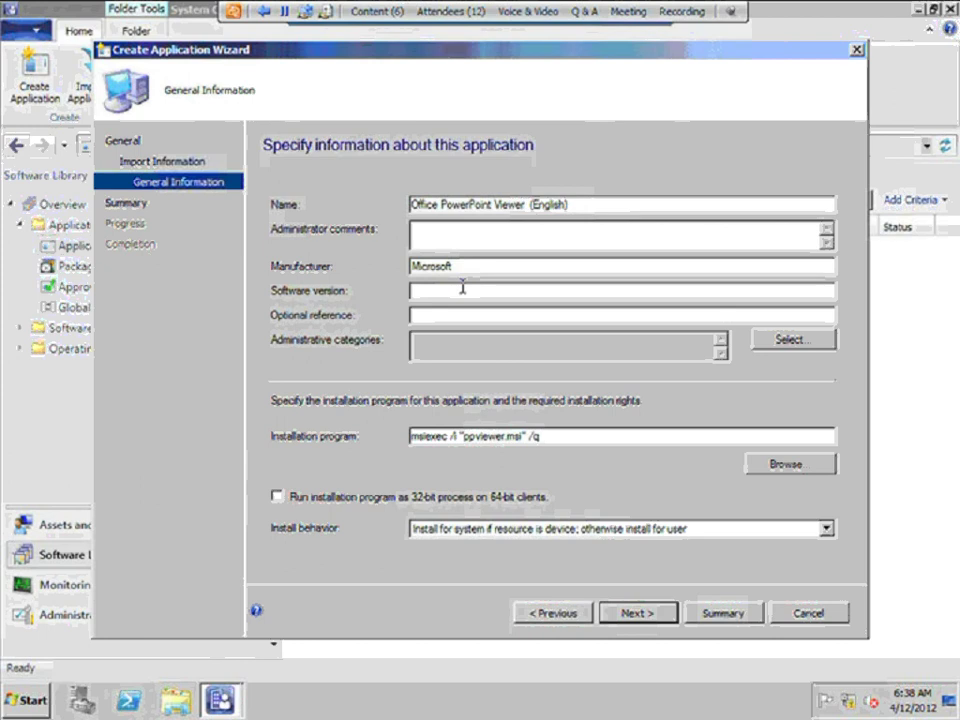
{"action": "type", "text": "2007"}
{"action": "left_click_drag", "start_coordinate": [577, 205], "coordinate": [532, 204]}
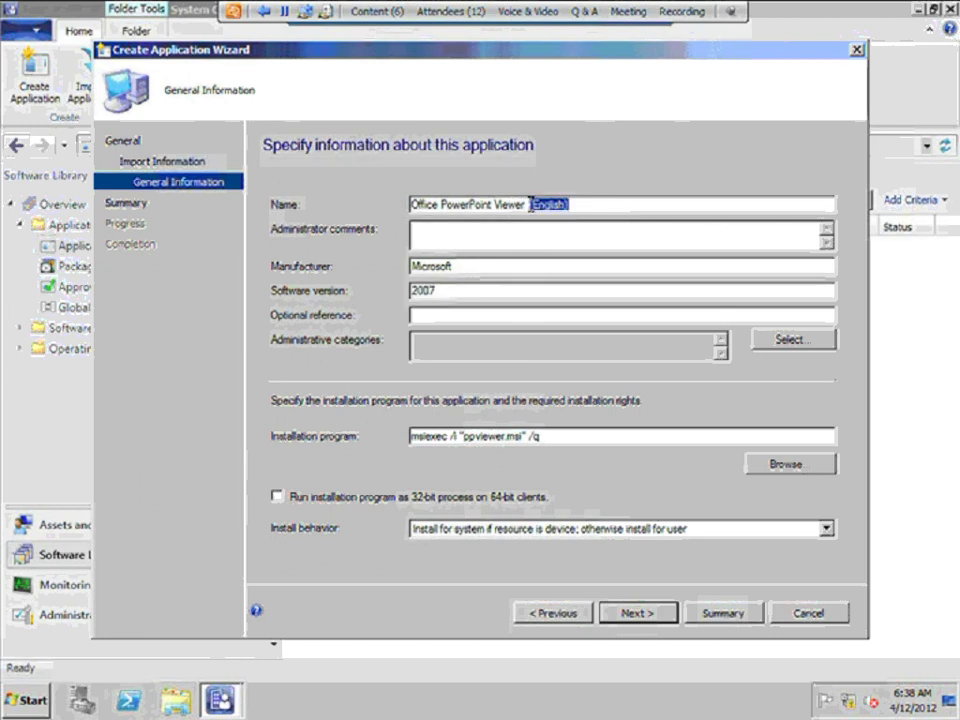
{"action": "key", "text": "Delete"}
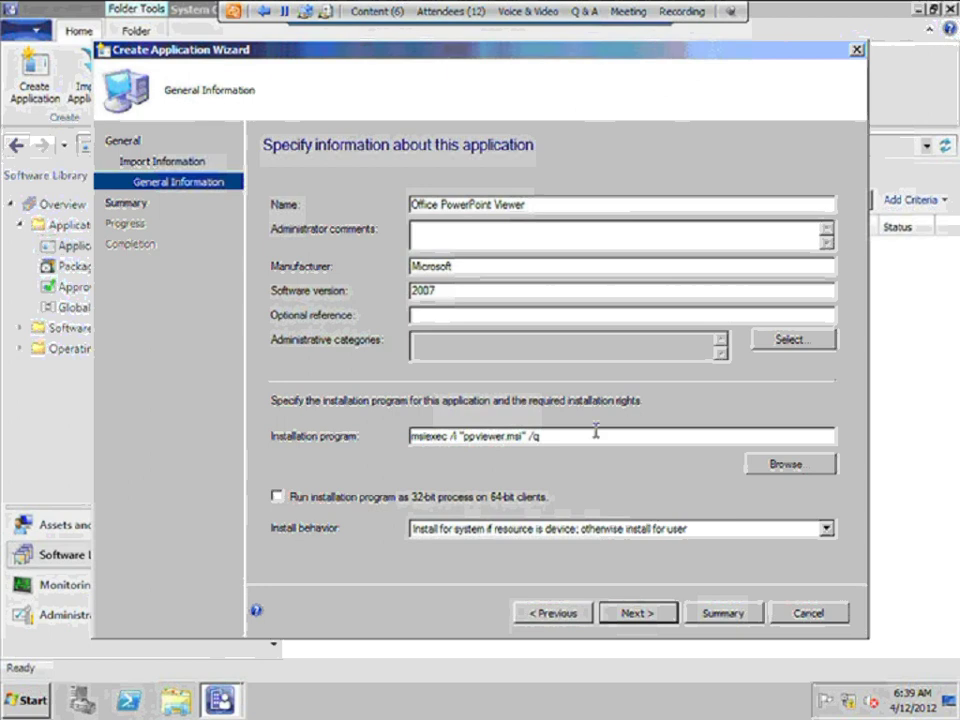
{"action": "left_click_drag", "start_coordinate": [589, 437], "coordinate": [410, 436]}
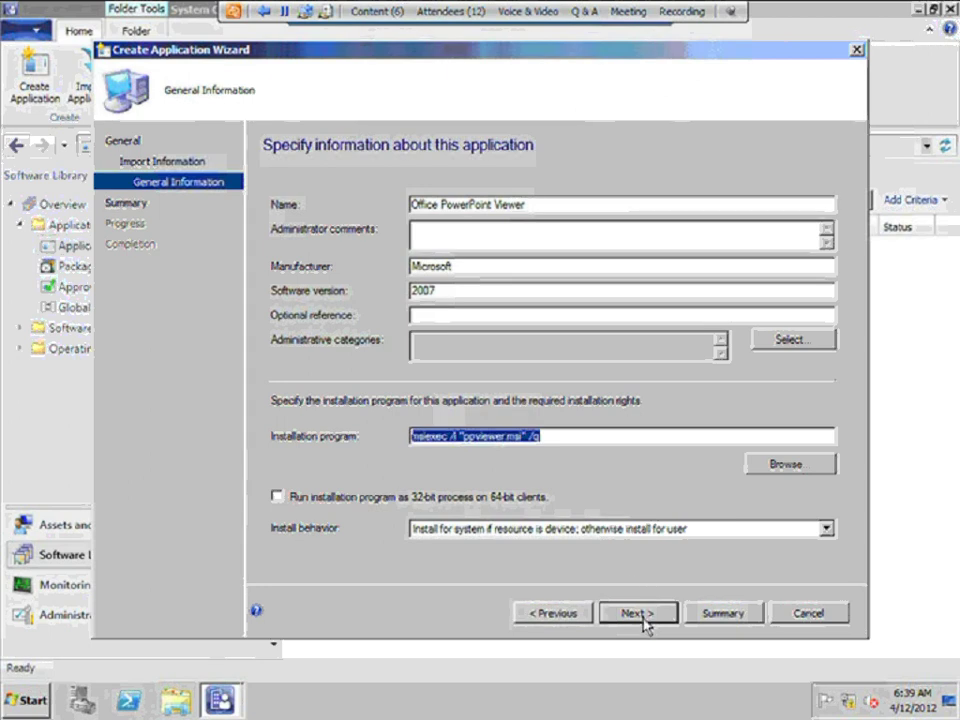
{"action": "left_click", "coordinate": [643, 617]}
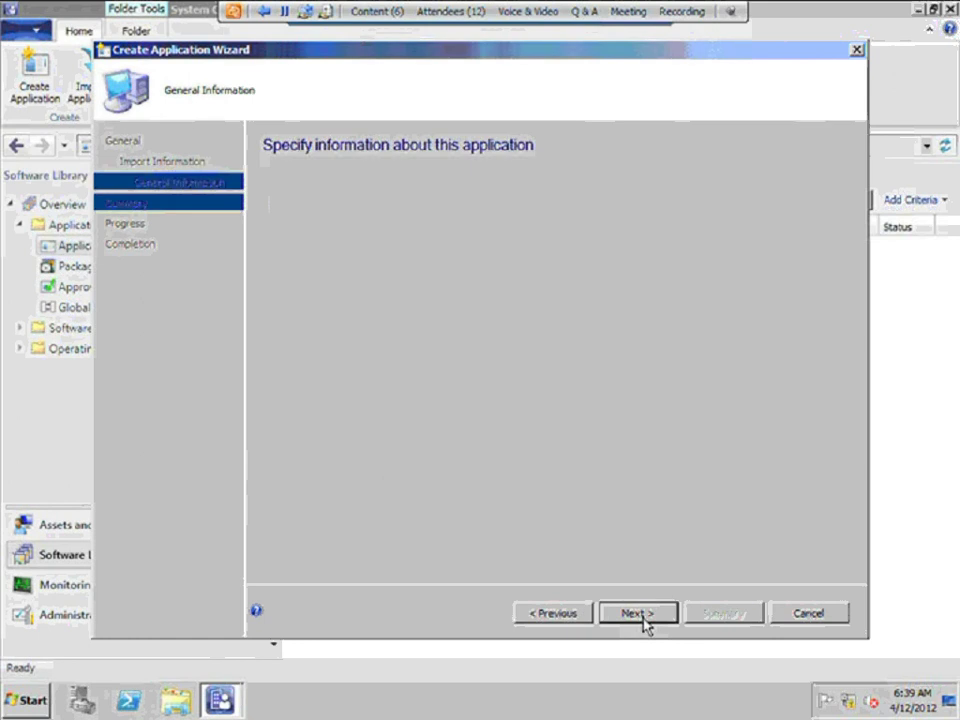
Complete the wizard from its Summary page so Office PowerPoint Viewer is created with one deployment type.
{"action": "left_click", "coordinate": [648, 617]}
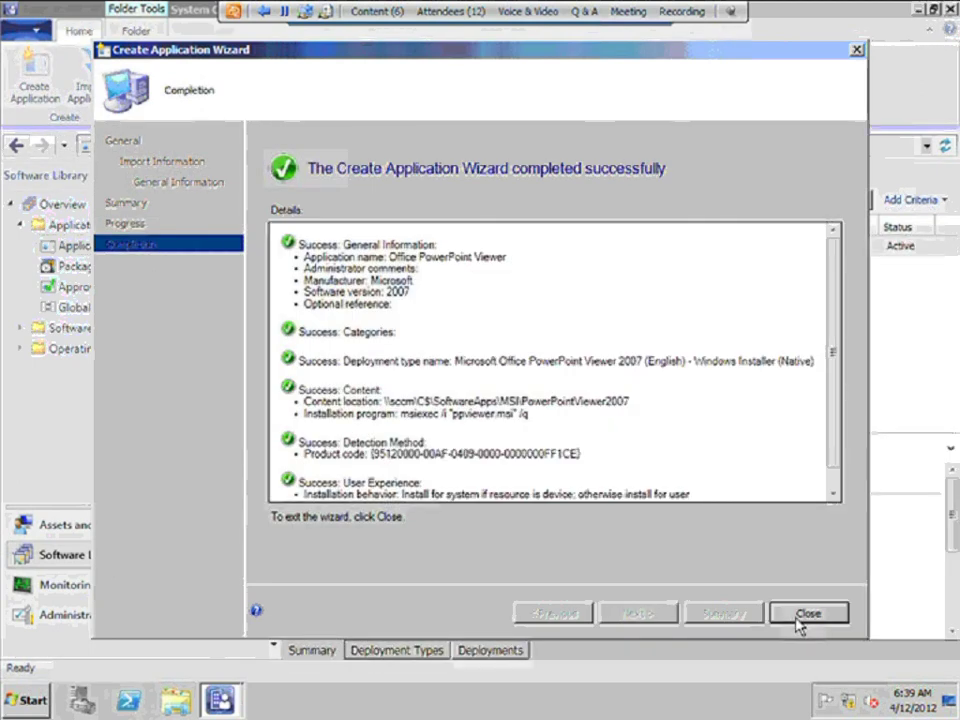
{"action": "left_click", "coordinate": [800, 618]}
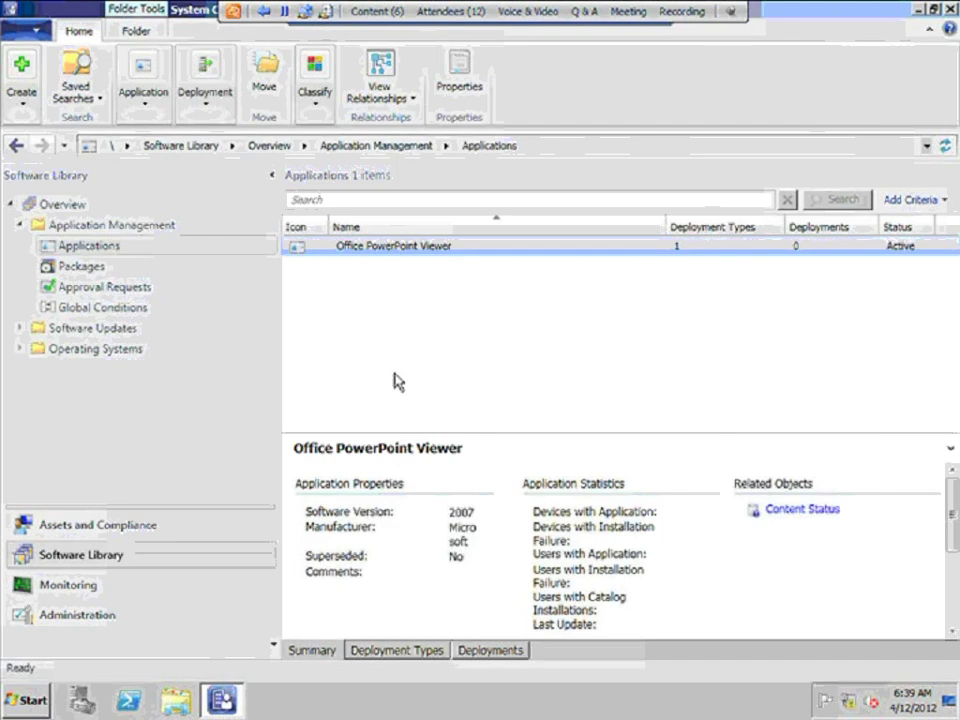
From the application's Deployment Types view, launch the Create Deployment Type Wizard for Office PowerPoint Viewer.
{"action": "left_click", "coordinate": [398, 652]}
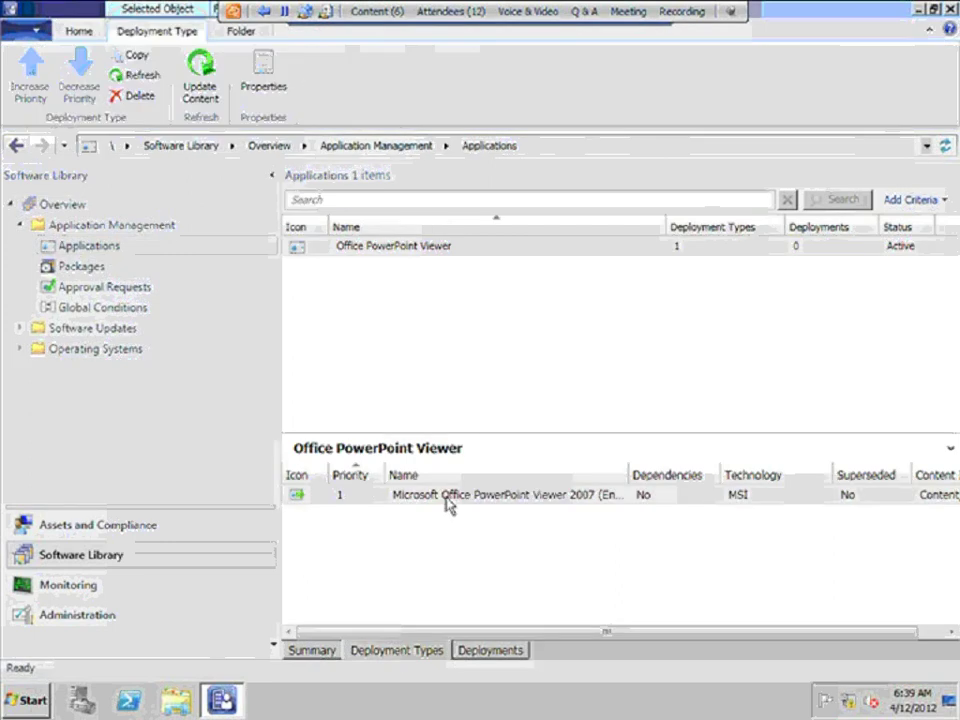
{"action": "left_click", "coordinate": [754, 505]}
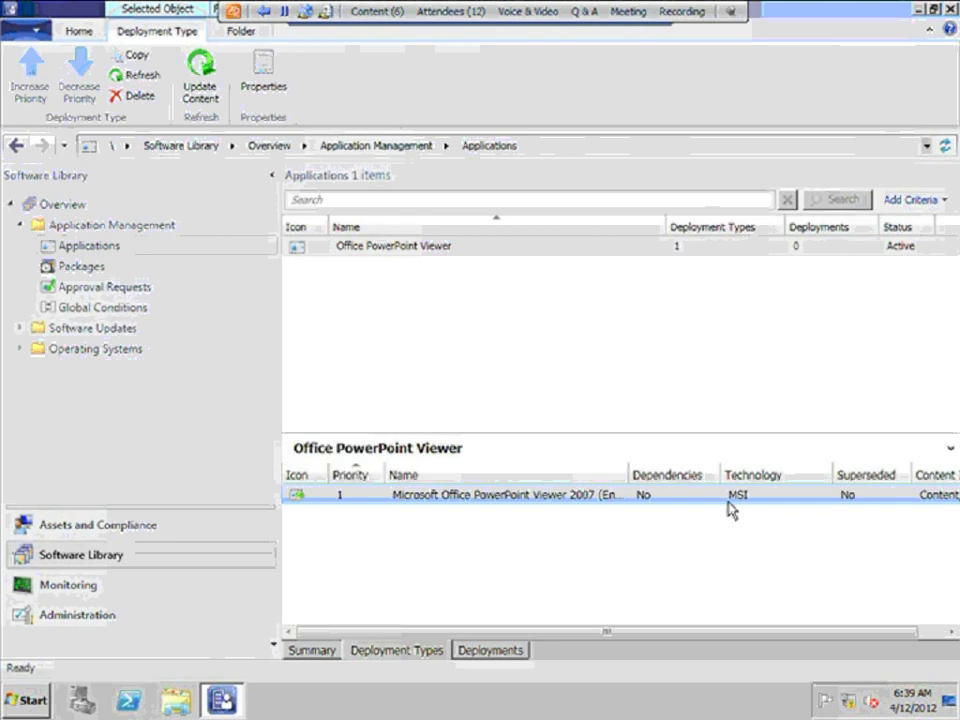
{"action": "left_click", "coordinate": [472, 549]}
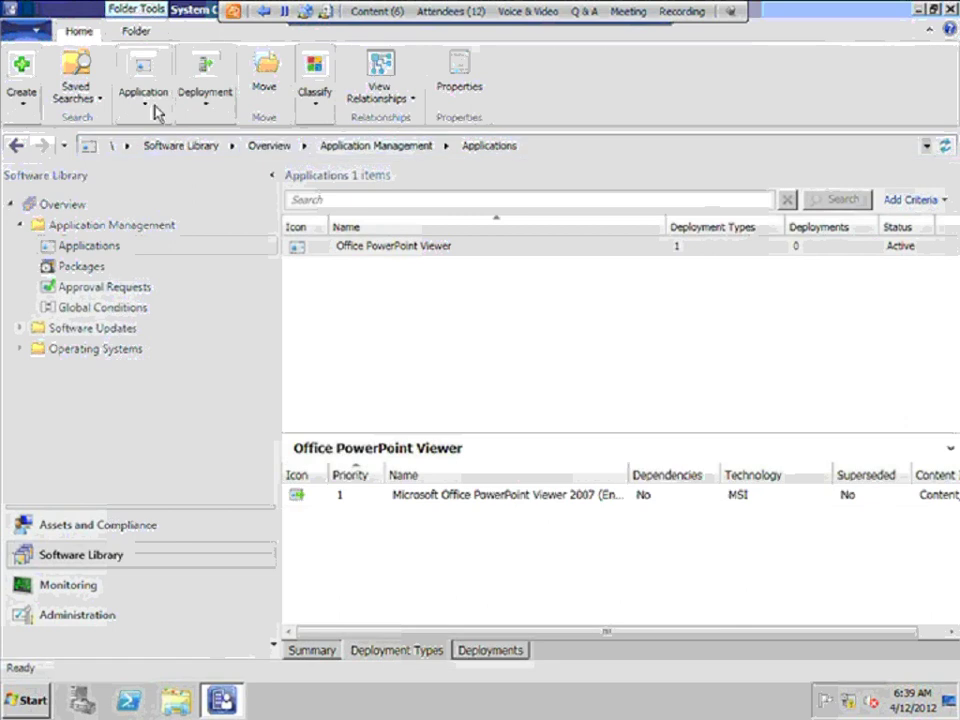
{"action": "left_click", "coordinate": [154, 111]}
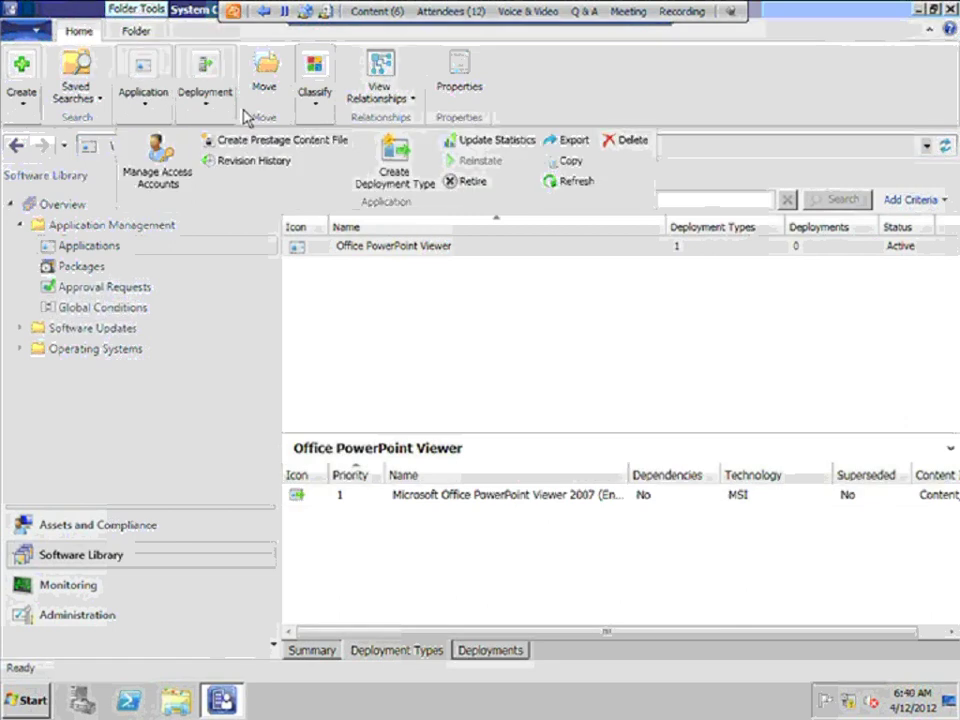
{"action": "left_click", "coordinate": [388, 163]}
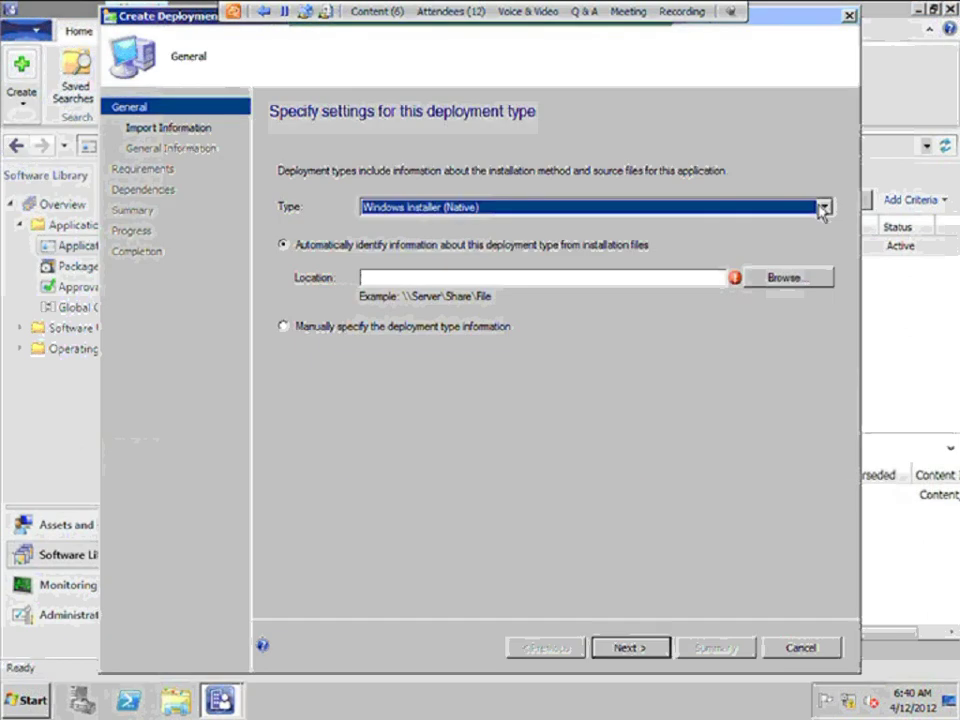
Set the type to Microsoft Application Virtualization, located at the App-V\PowerPointViewer2007 manifest file.
{"action": "left_click", "coordinate": [822, 208]}
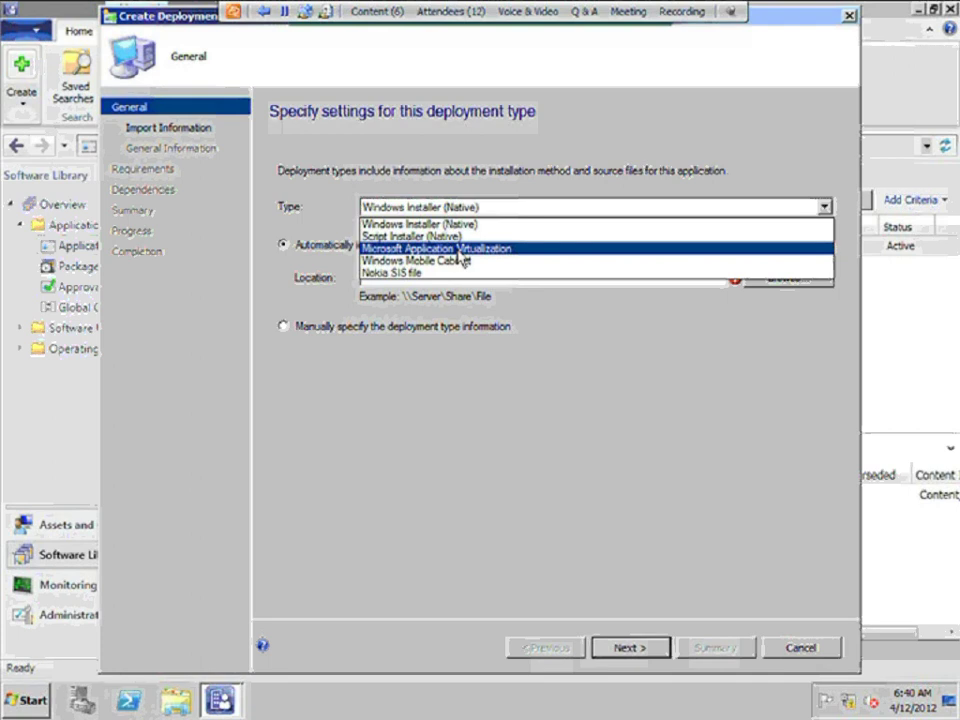
{"action": "left_click", "coordinate": [460, 252]}
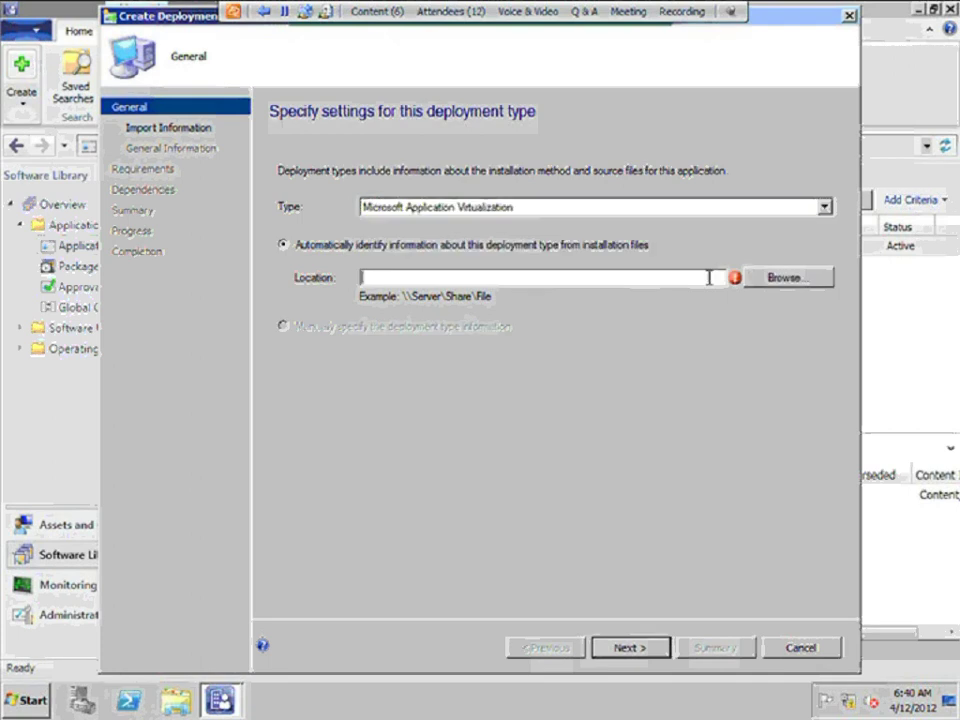
{"action": "left_click", "coordinate": [764, 280]}
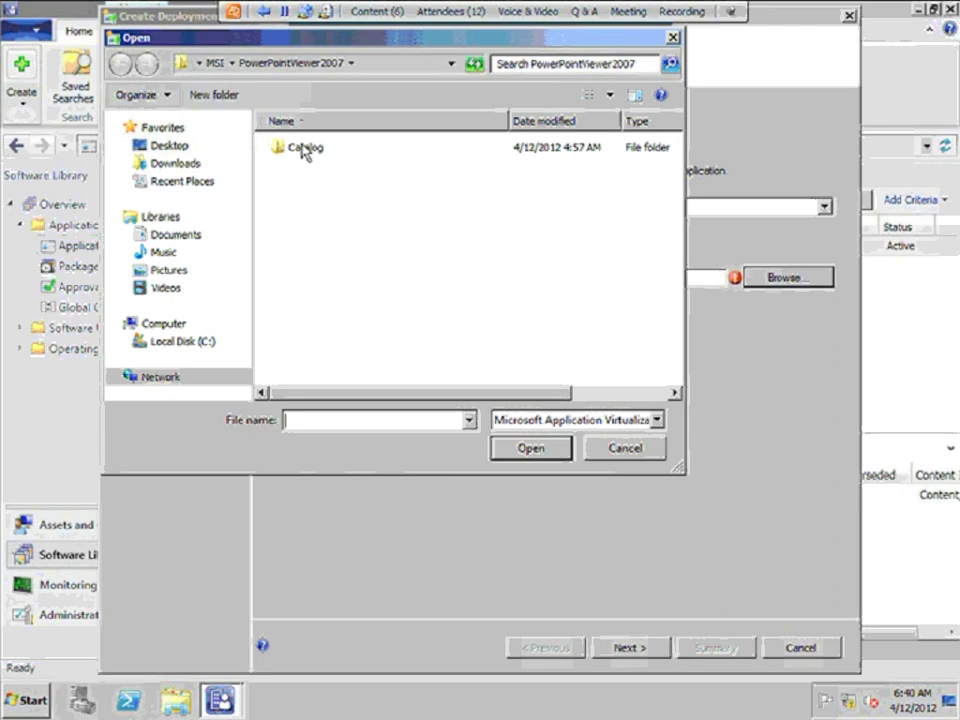
{"action": "left_click", "coordinate": [213, 64]}
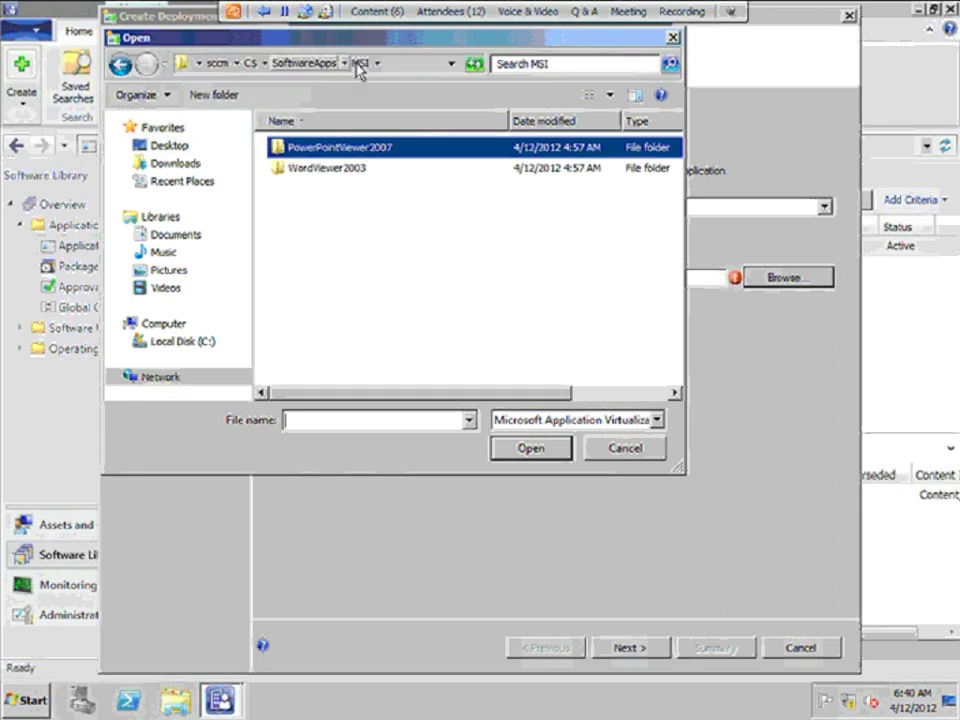
{"action": "left_click", "coordinate": [325, 64]}
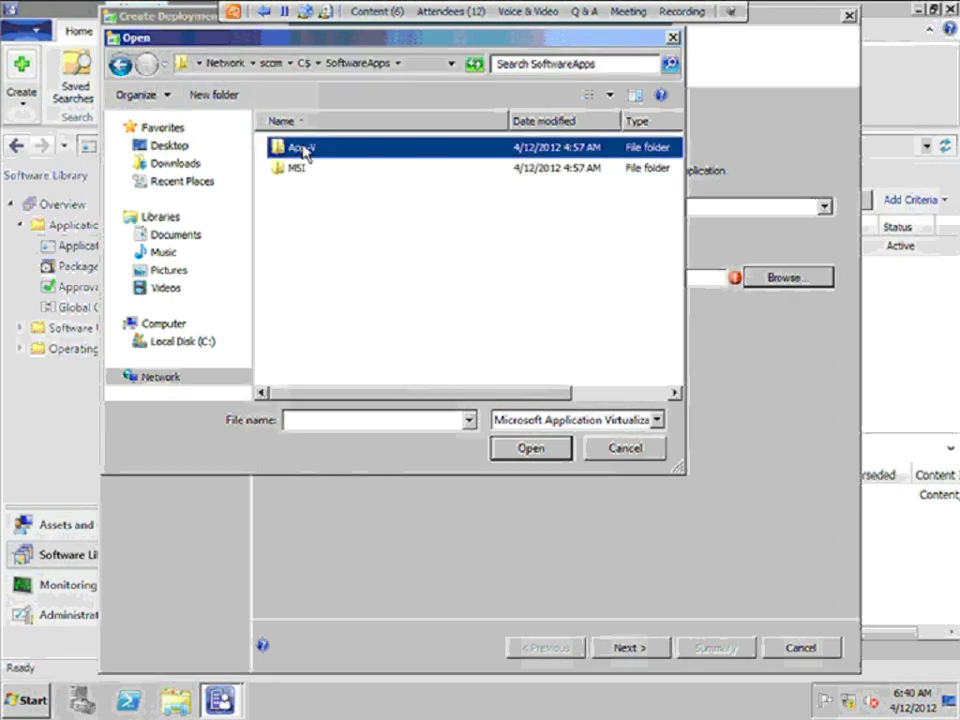
{"action": "double_click", "coordinate": [303, 151]}
{"action": "double_click", "coordinate": [311, 151]}
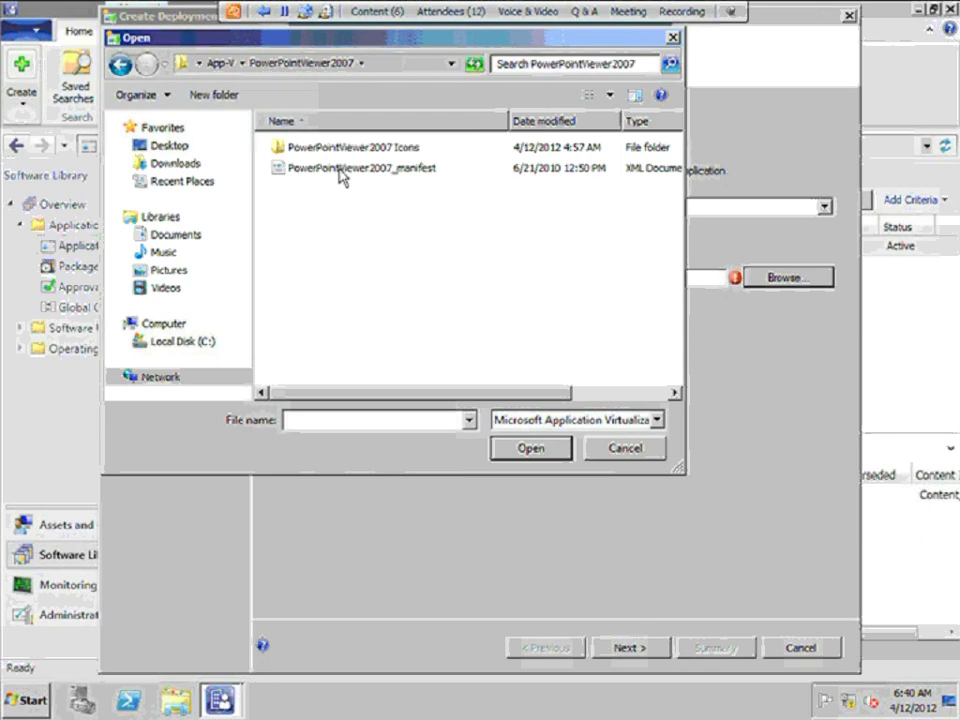
{"action": "left_click", "coordinate": [341, 174]}
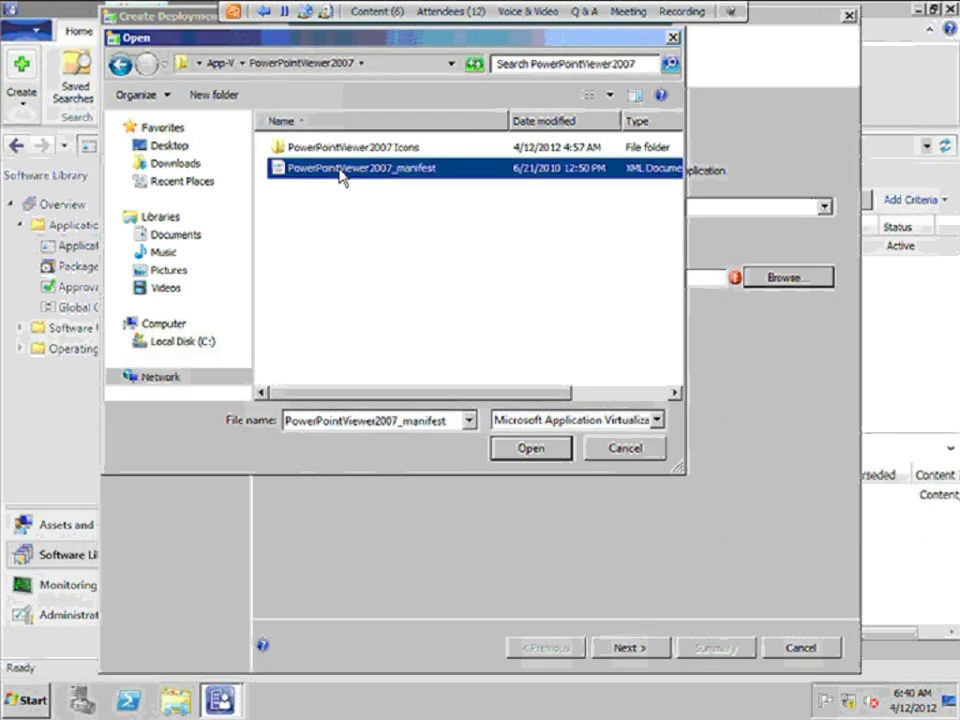
{"action": "left_click", "coordinate": [531, 452]}
Import the manifest information and accept the general information to reach Requirements.
{"action": "left_click", "coordinate": [640, 651]}
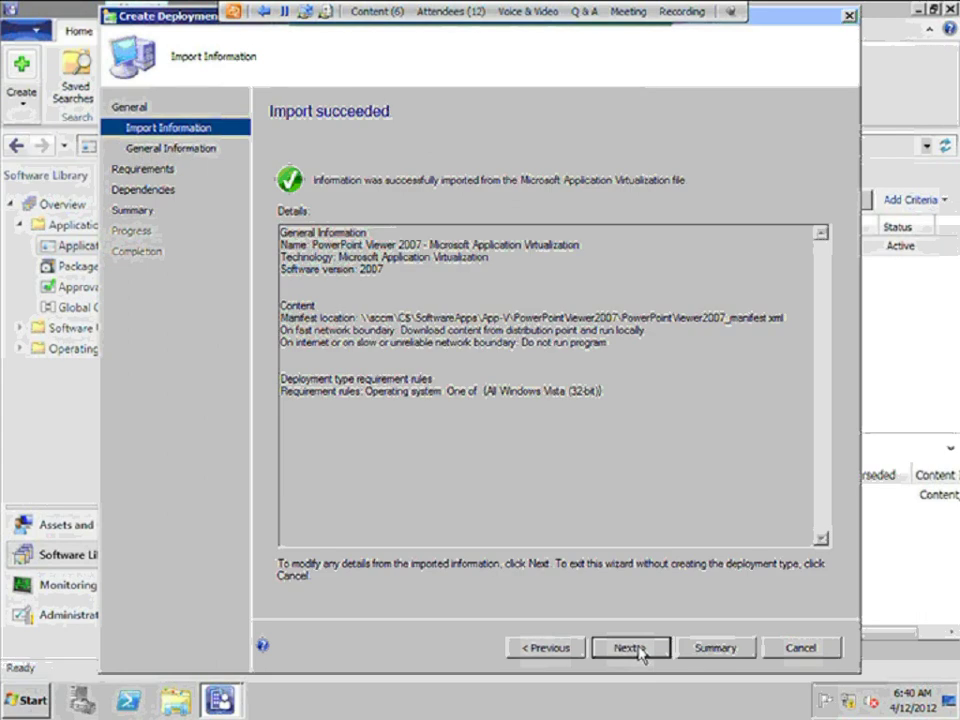
{"action": "left_click", "coordinate": [630, 648]}
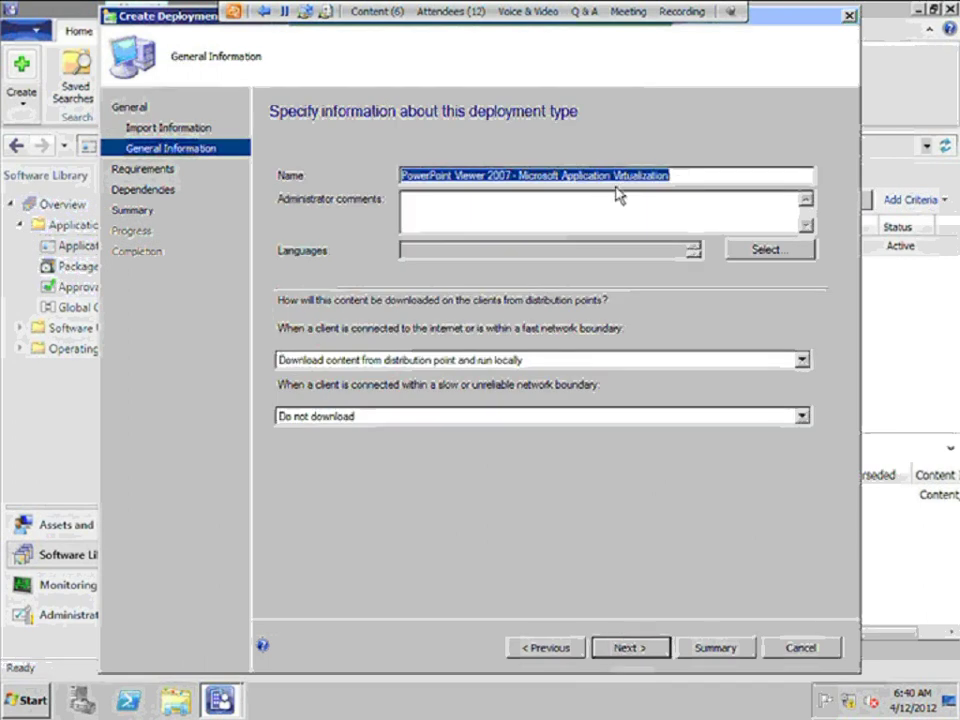
{"action": "left_click", "coordinate": [655, 647]}
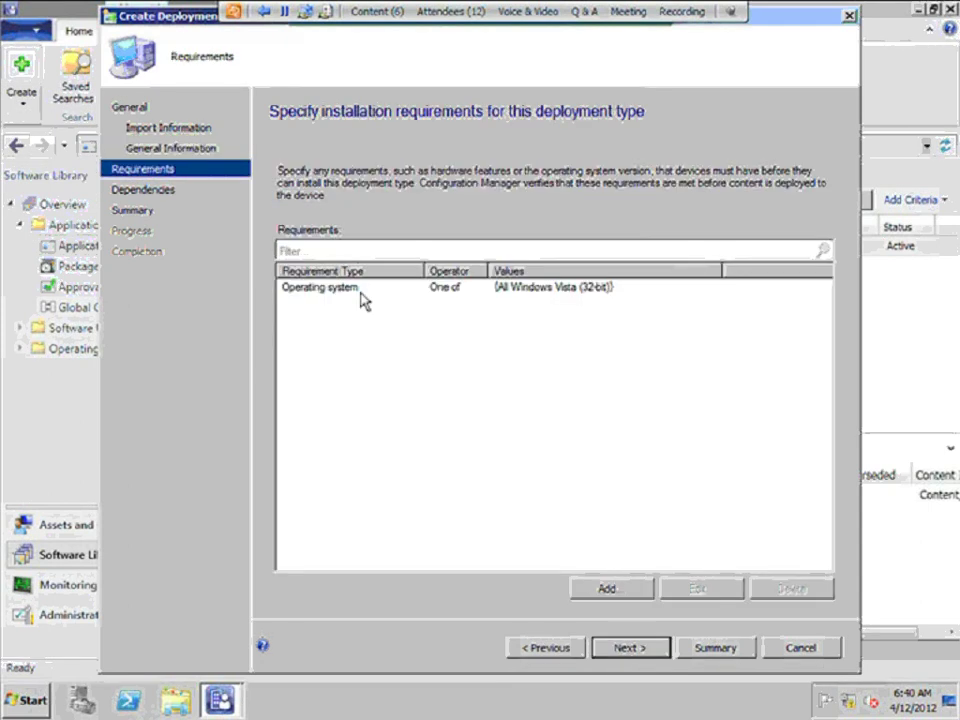
Edit the operating system requirement to include all Windows XP, Vista, 7, 2003 and 2008 versions.
{"action": "left_click", "coordinate": [353, 290]}
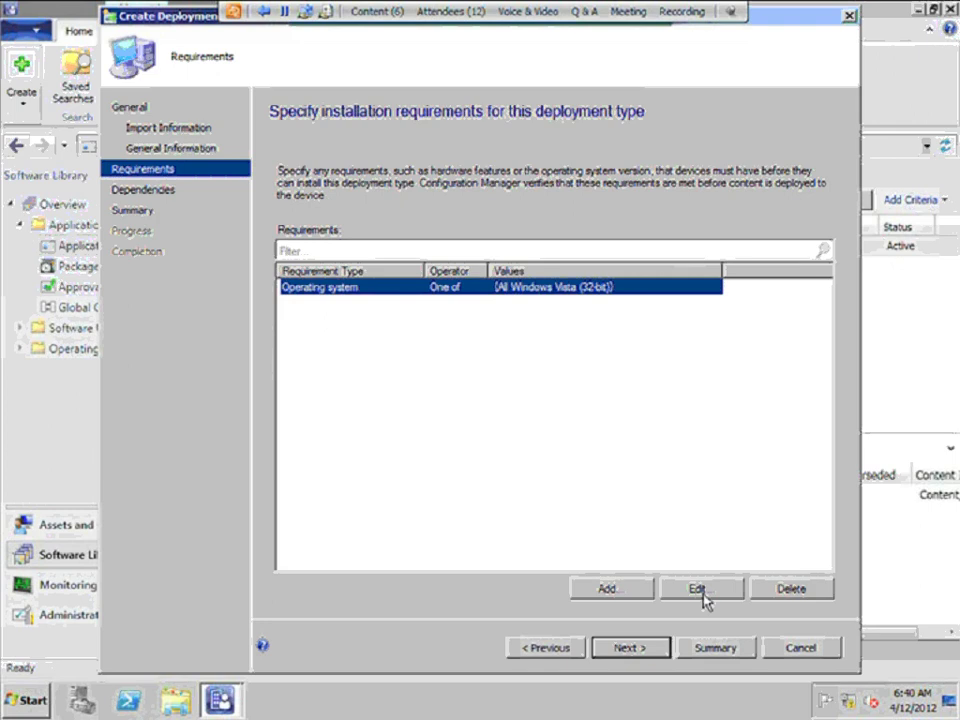
{"action": "left_click", "coordinate": [699, 590]}
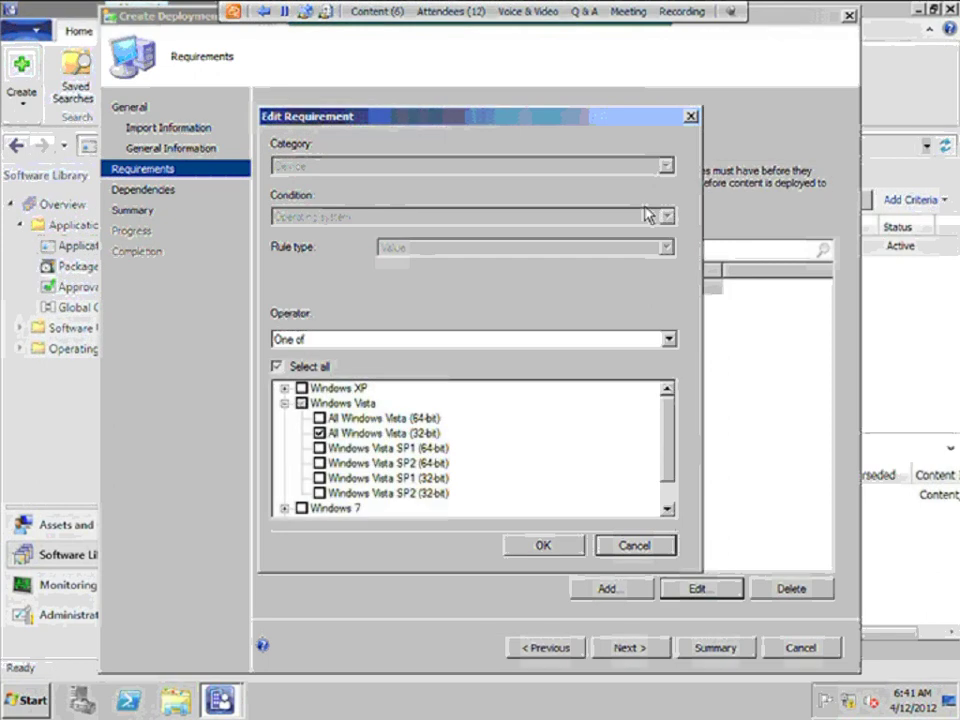
{"action": "left_click", "coordinate": [669, 509]}
{"action": "left_click", "coordinate": [669, 509]}
{"action": "left_click_drag", "start_coordinate": [670, 495], "coordinate": [678, 450]}
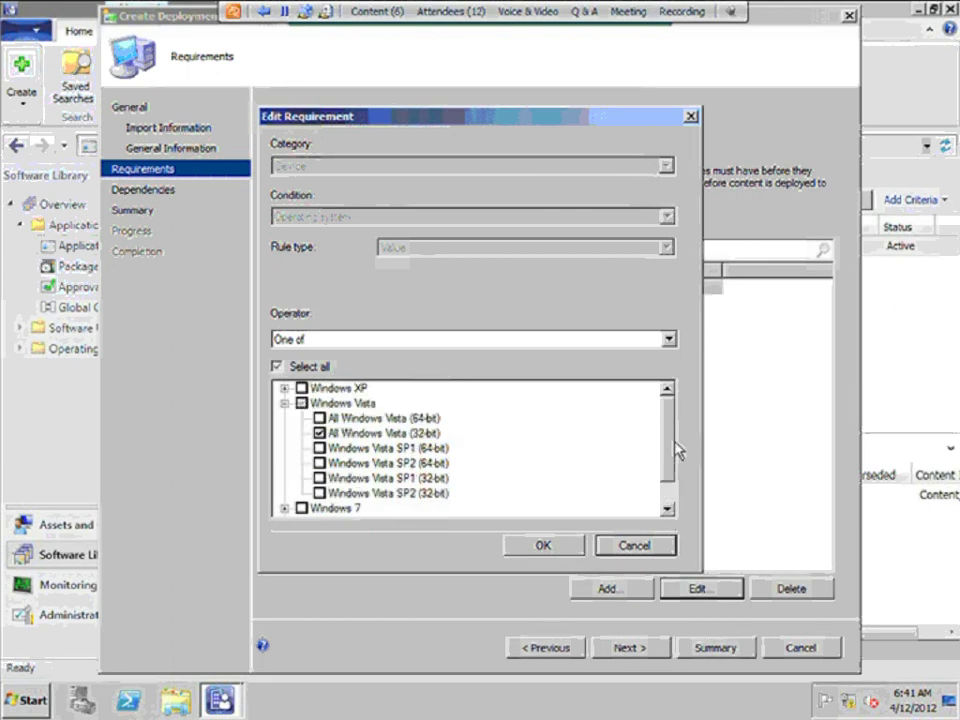
{"action": "left_click", "coordinate": [302, 404]}
{"action": "left_click", "coordinate": [302, 403]}
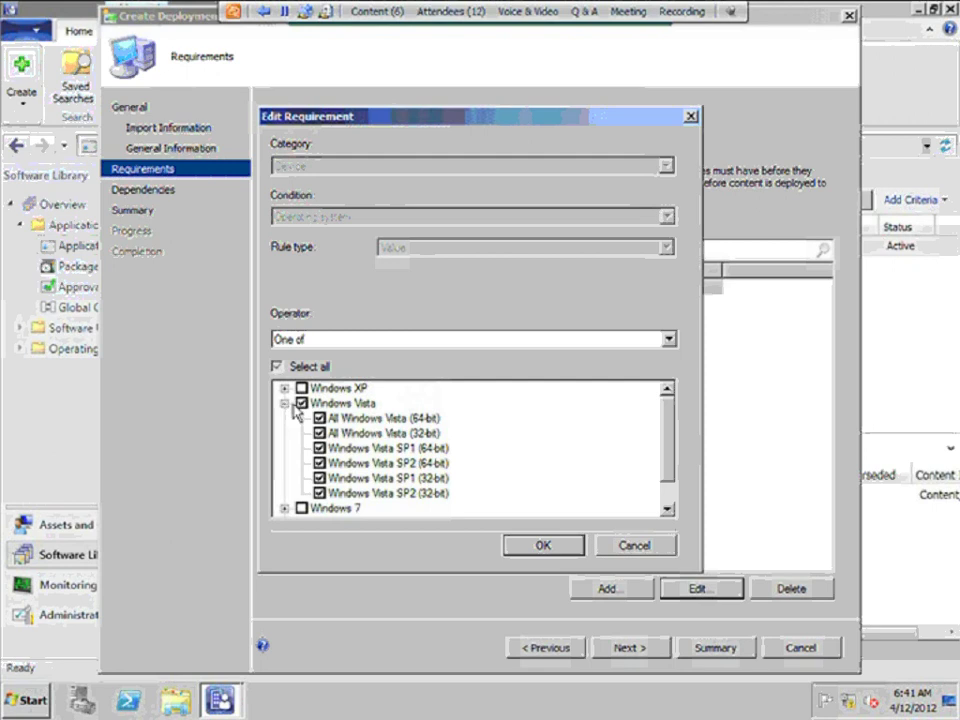
{"action": "left_click", "coordinate": [302, 388]}
{"action": "left_click", "coordinate": [667, 509]}
{"action": "left_click", "coordinate": [667, 509]}
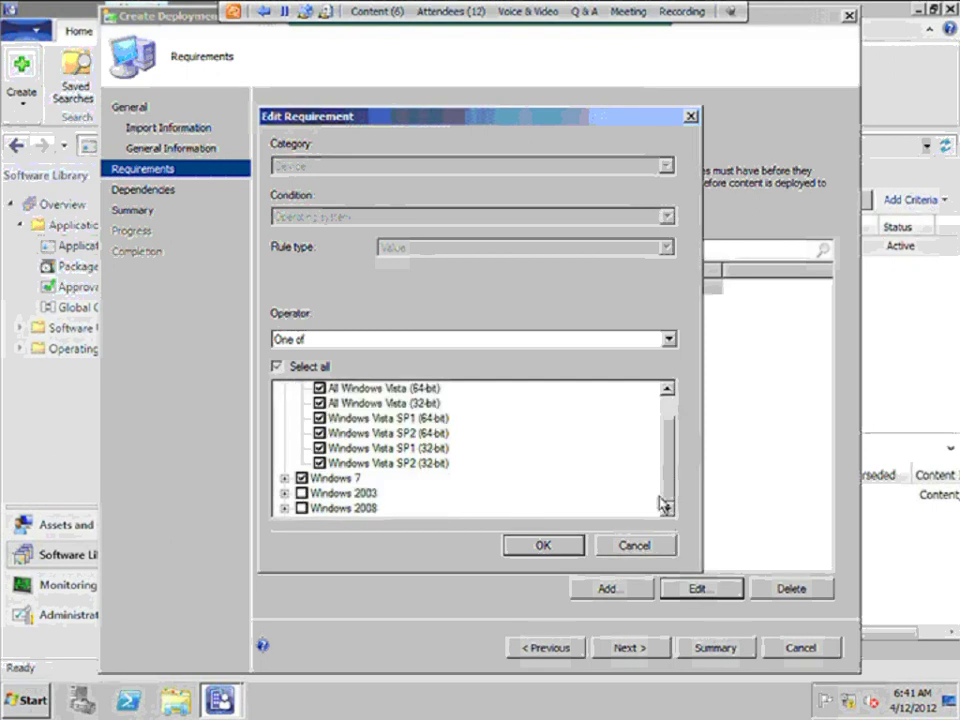
{"action": "left_click", "coordinate": [302, 493]}
{"action": "left_click", "coordinate": [302, 508]}
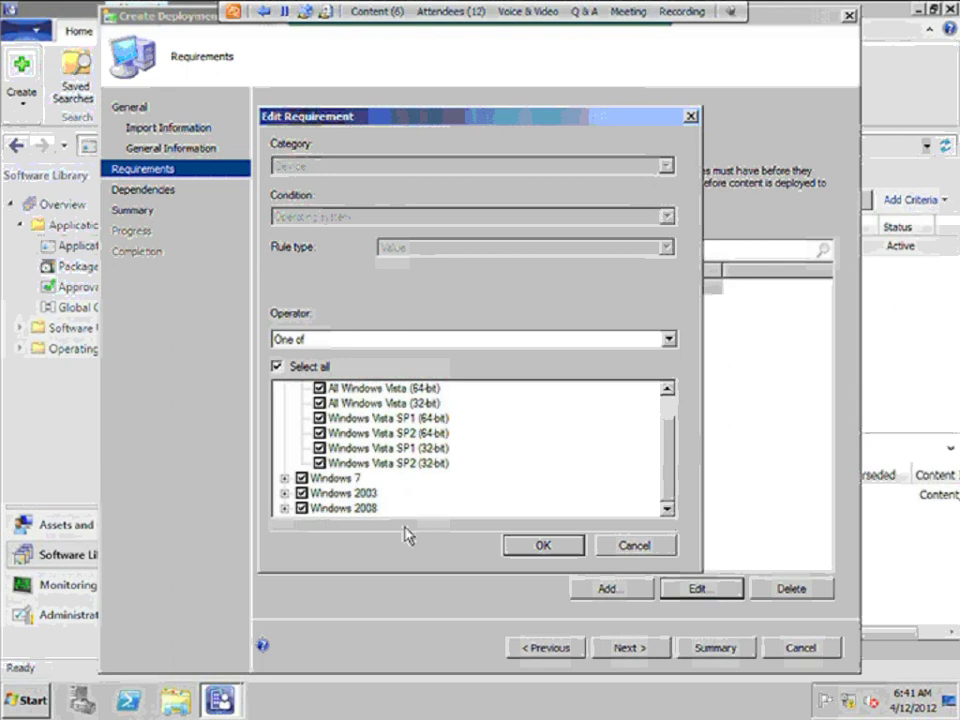
{"action": "left_click", "coordinate": [525, 549]}
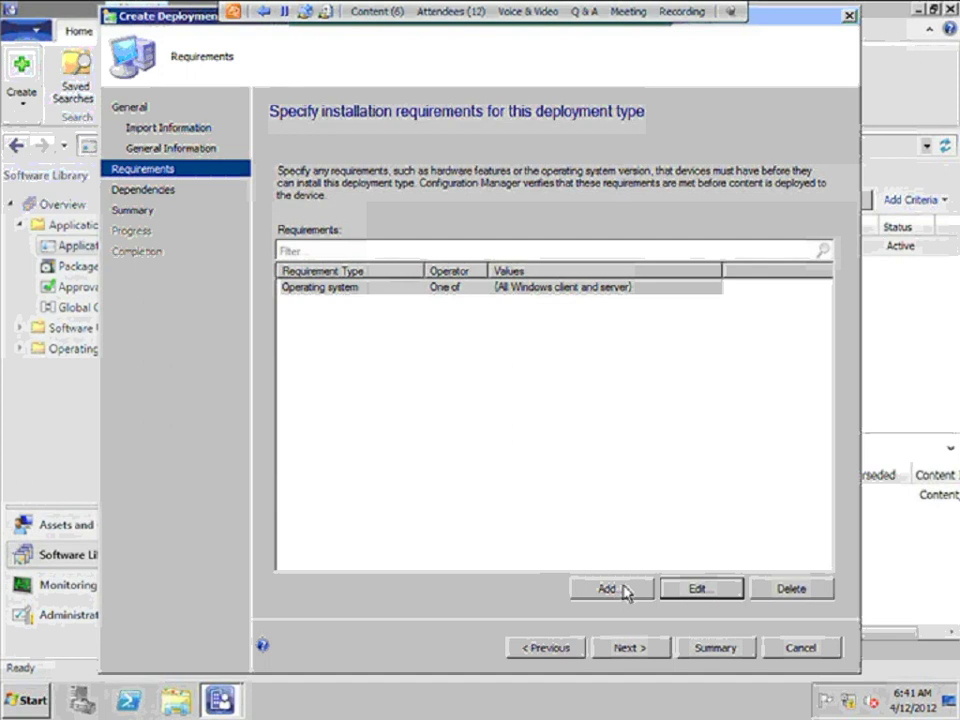
Add a User-category requirement: Primary device Equals False.
{"action": "left_click", "coordinate": [625, 591]}
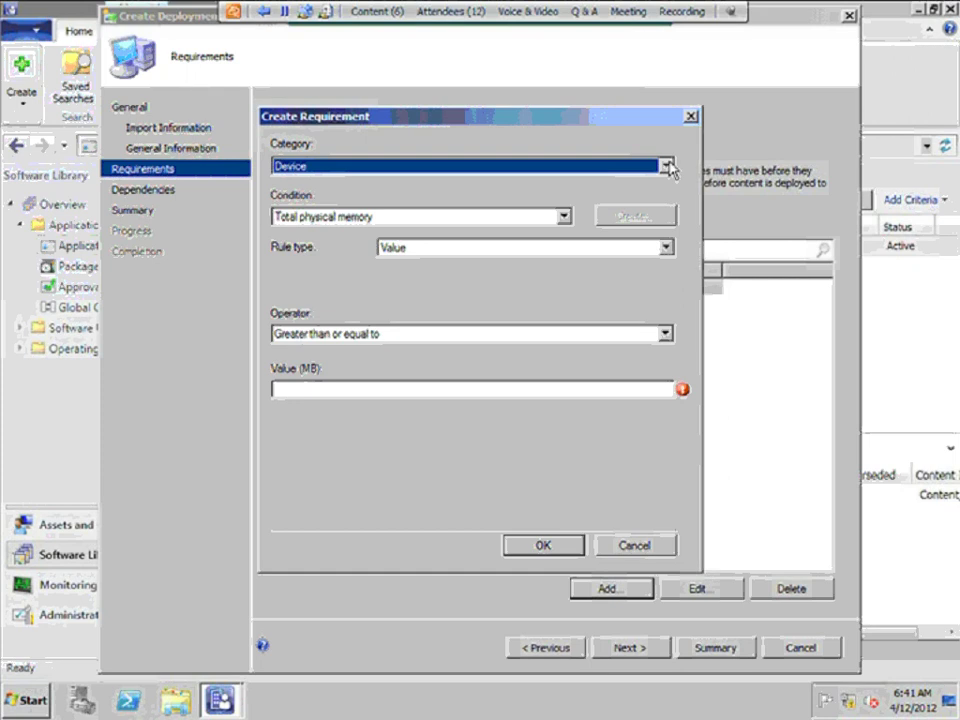
{"action": "left_click", "coordinate": [669, 166]}
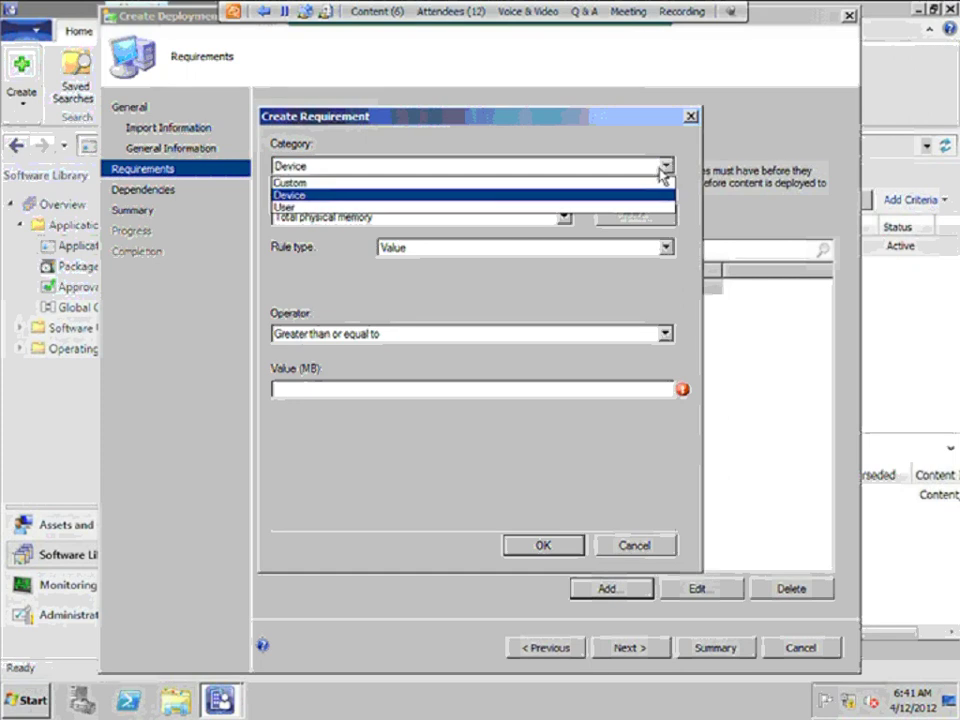
{"action": "left_click", "coordinate": [499, 208]}
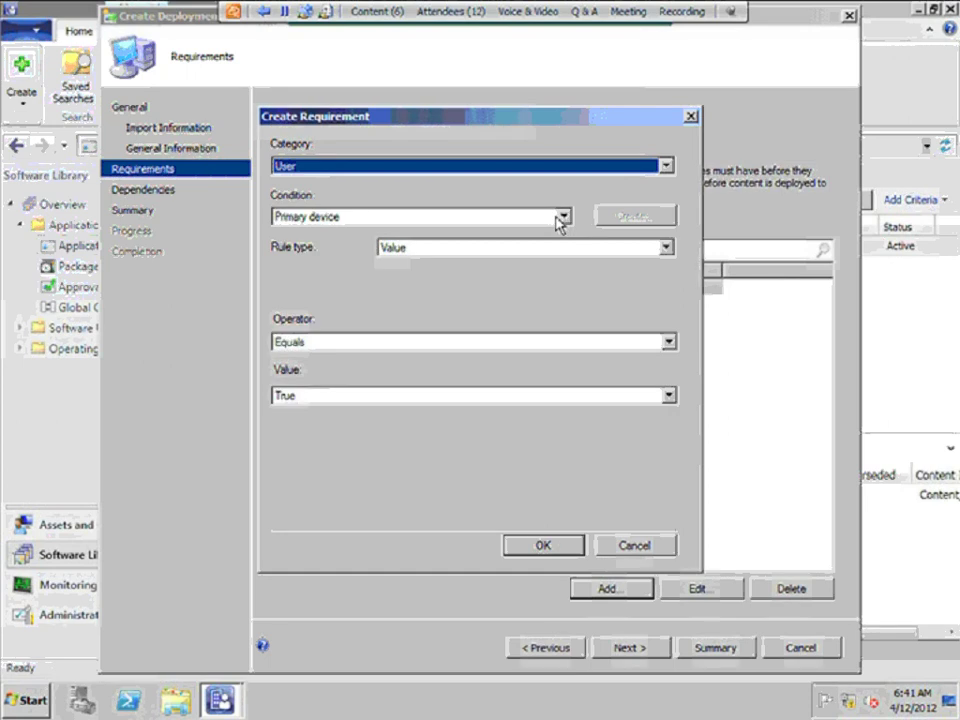
{"action": "left_click", "coordinate": [560, 218]}
{"action": "left_click", "coordinate": [555, 232]}
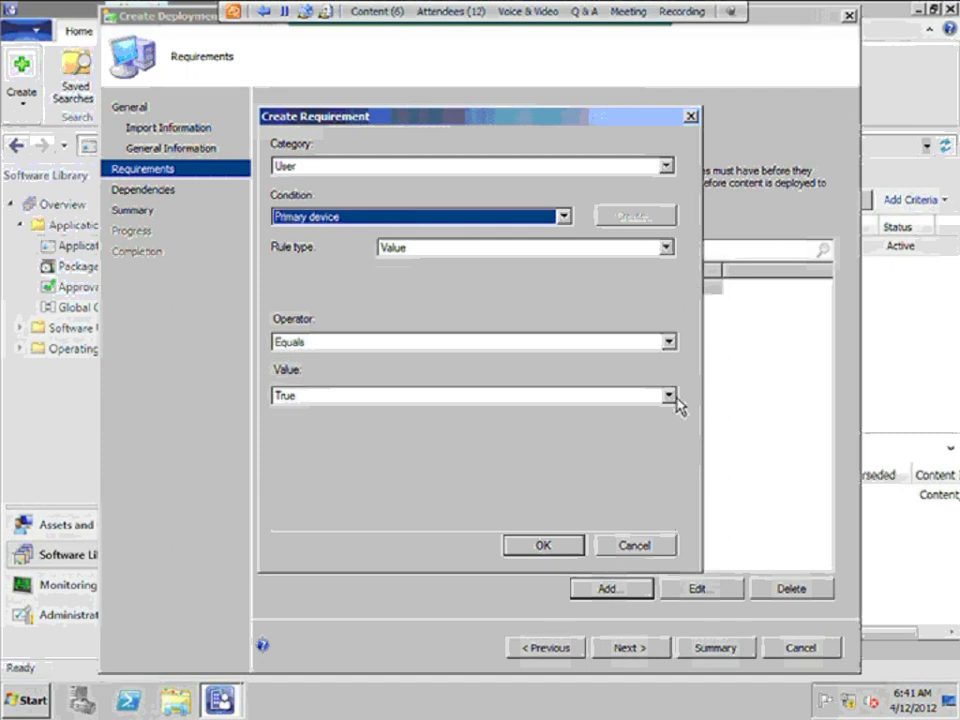
{"action": "left_click", "coordinate": [668, 396]}
{"action": "left_click", "coordinate": [621, 426]}
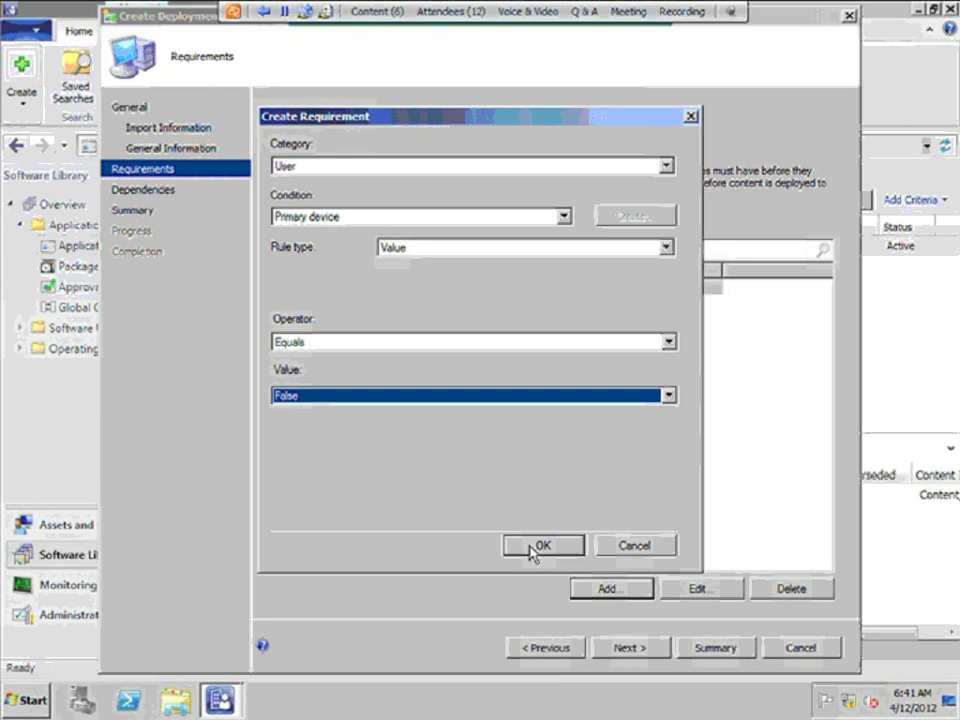
{"action": "left_click", "coordinate": [537, 547]}
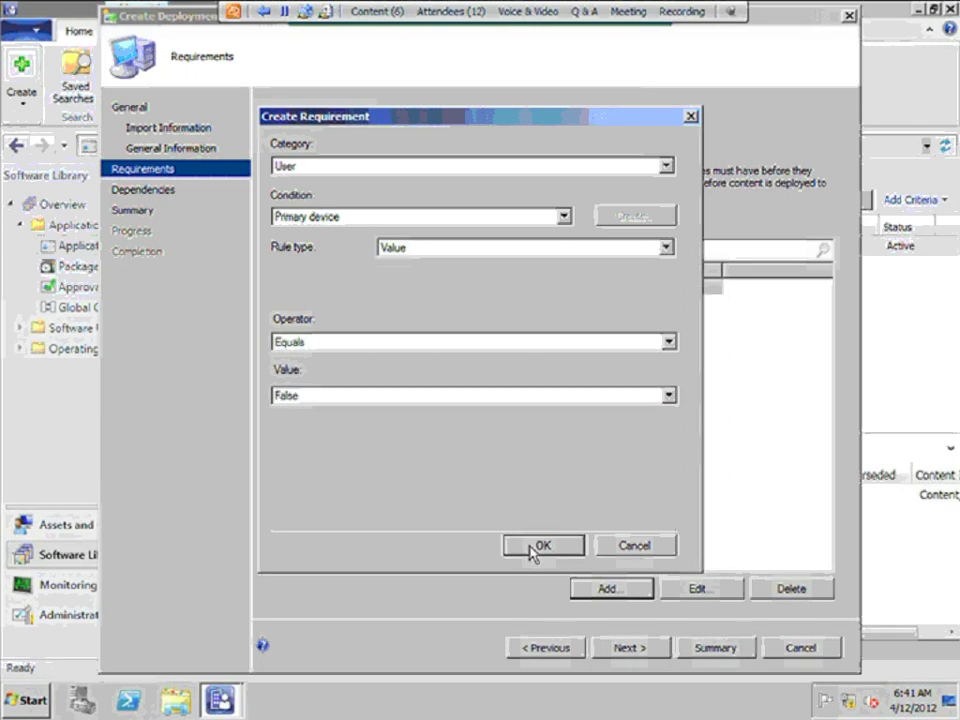
{"action": "left_click", "coordinate": [533, 549]}
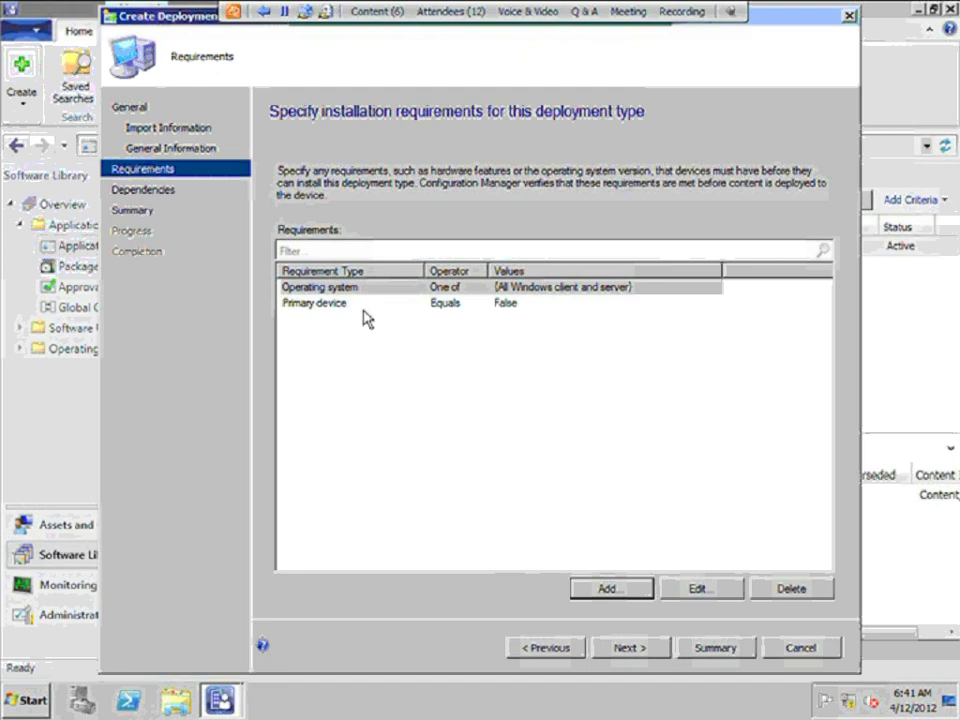
Pass Dependencies and Summary to create the App-V deployment type, then close the completed wizard.
{"action": "left_click", "coordinate": [634, 651]}
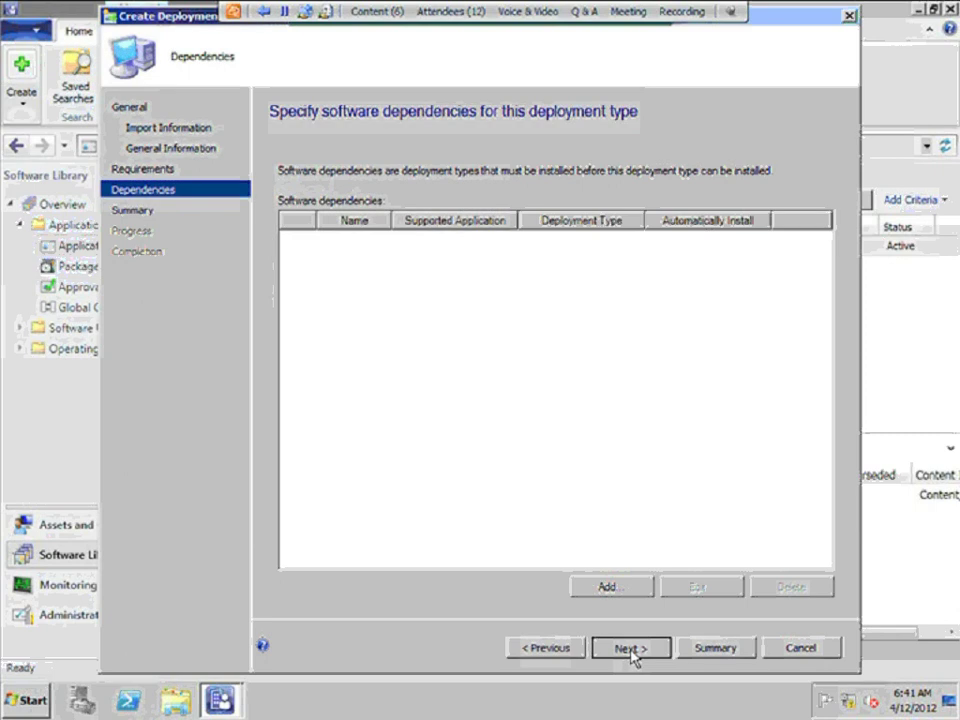
{"action": "left_click", "coordinate": [630, 648]}
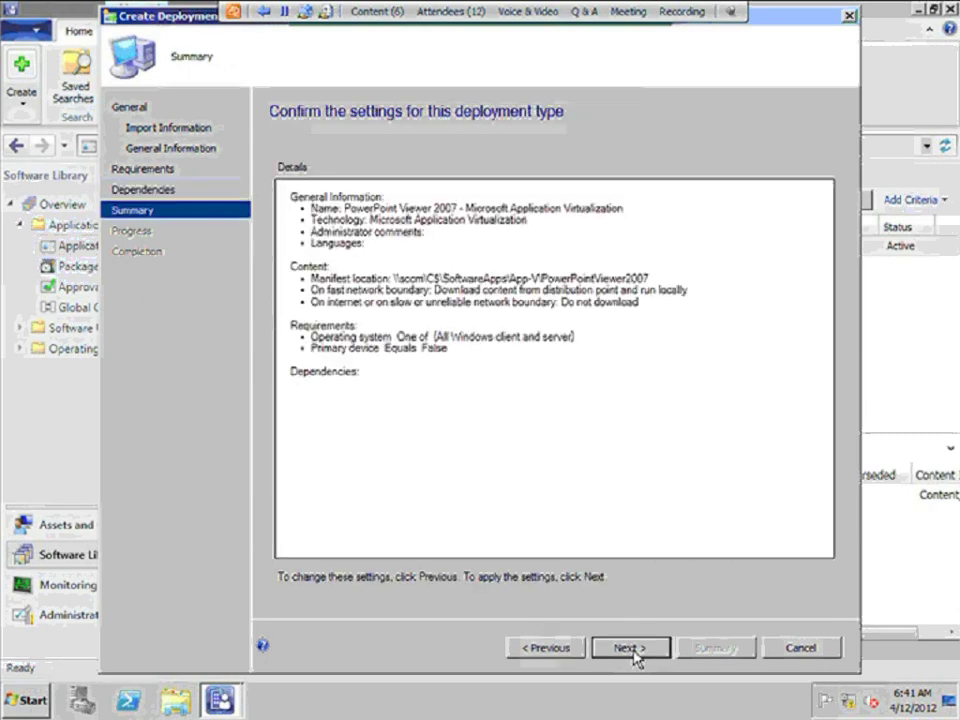
{"action": "left_click", "coordinate": [632, 649]}
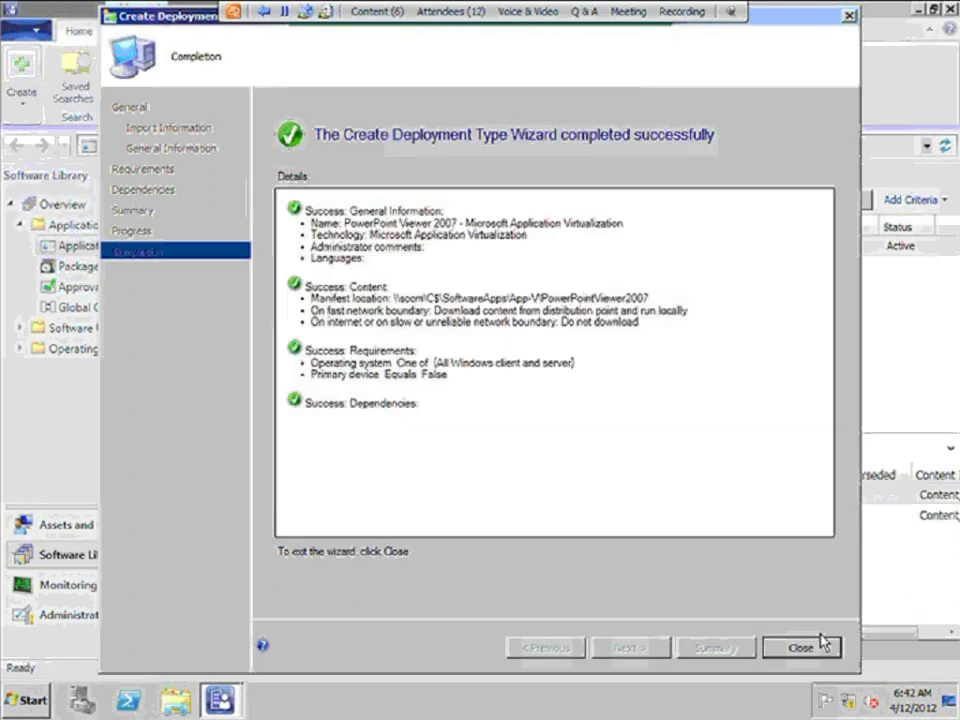
{"action": "left_click", "coordinate": [798, 650]}
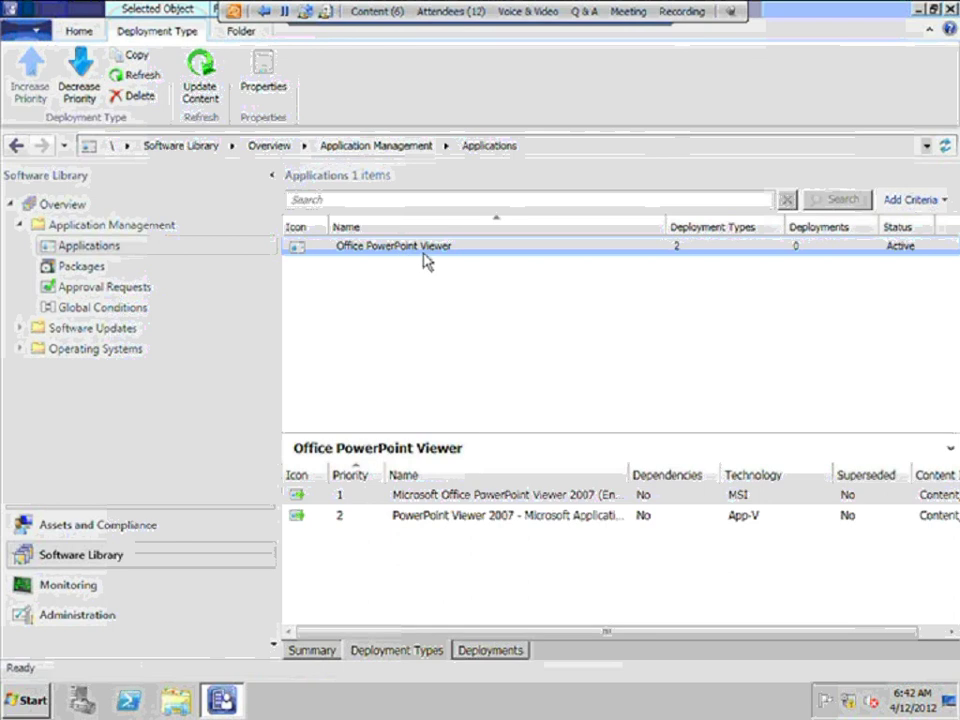
Open the Requirements tab in the Windows Installer PowerPoint Viewer 2007 deployment type's Properties.
{"action": "right_click", "coordinate": [506, 496]}
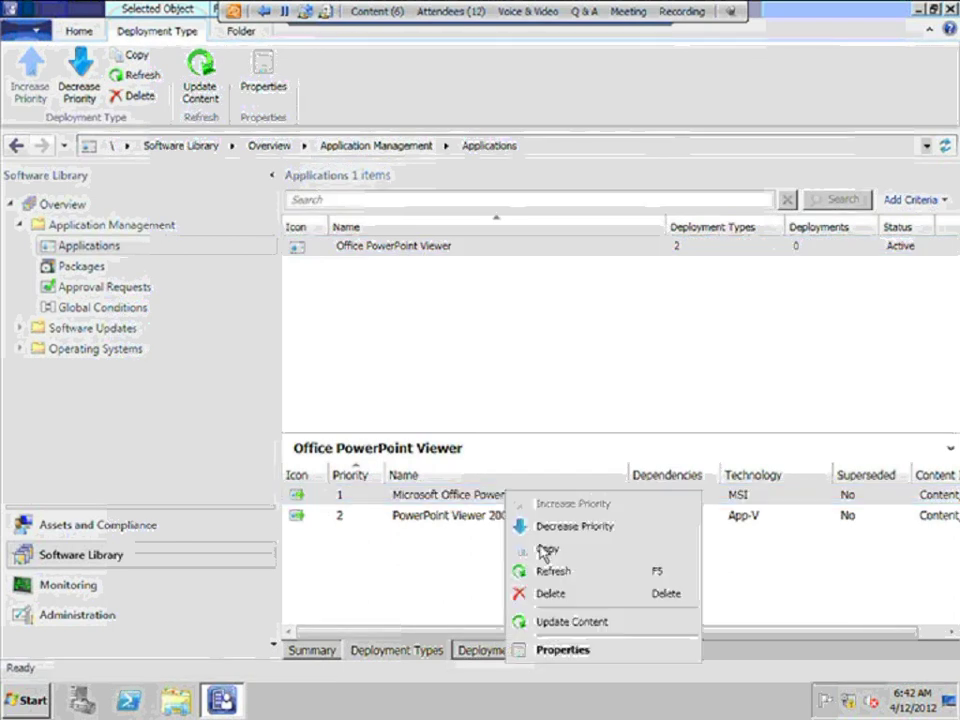
{"action": "left_click", "coordinate": [562, 650]}
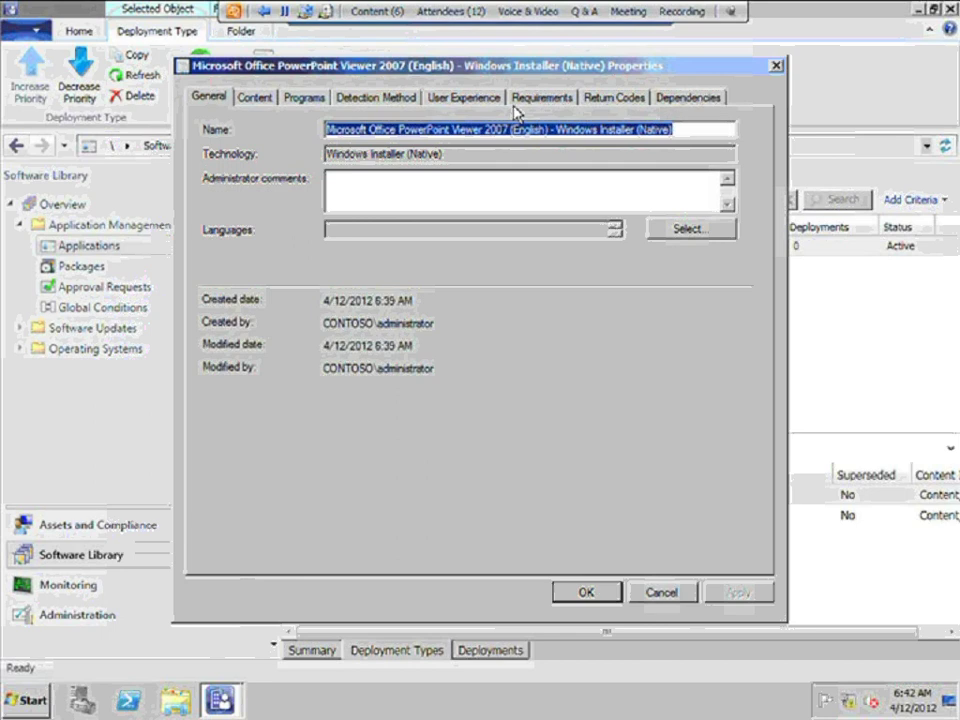
{"action": "left_click", "coordinate": [540, 100]}
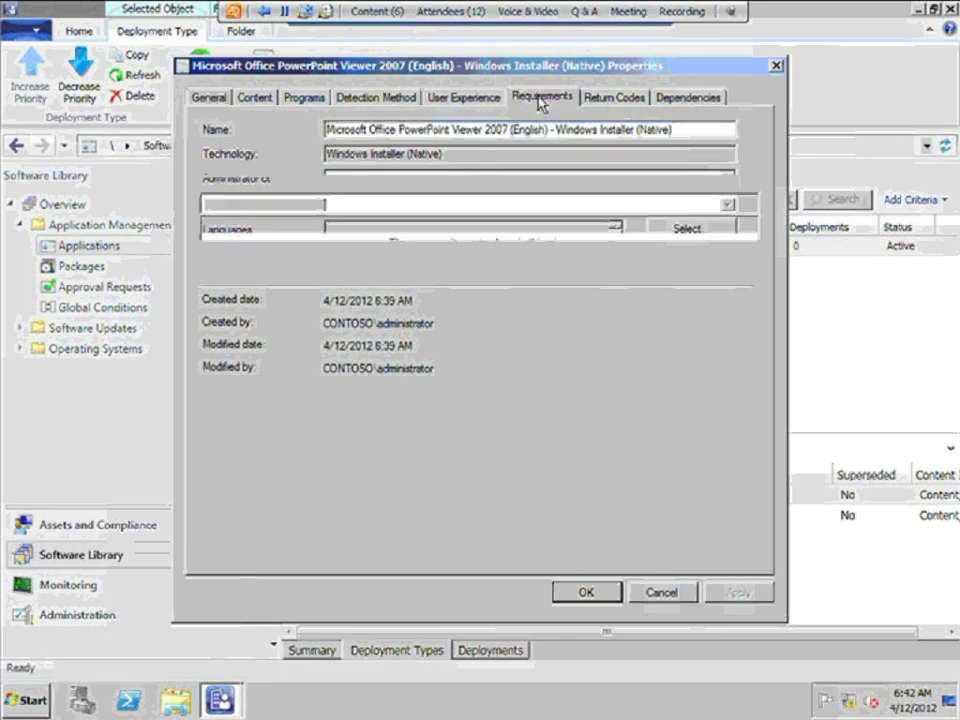
Add requirements Primary device Equals True and Device total physical memory of 512 MB.
{"action": "left_click", "coordinate": [533, 560]}
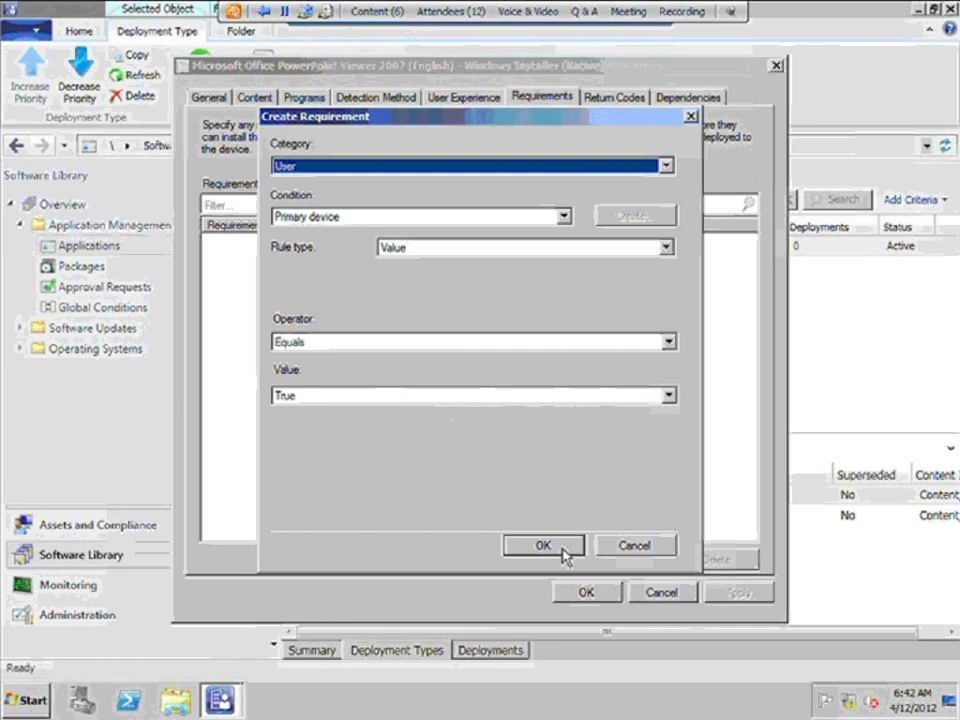
{"action": "left_click", "coordinate": [565, 552]}
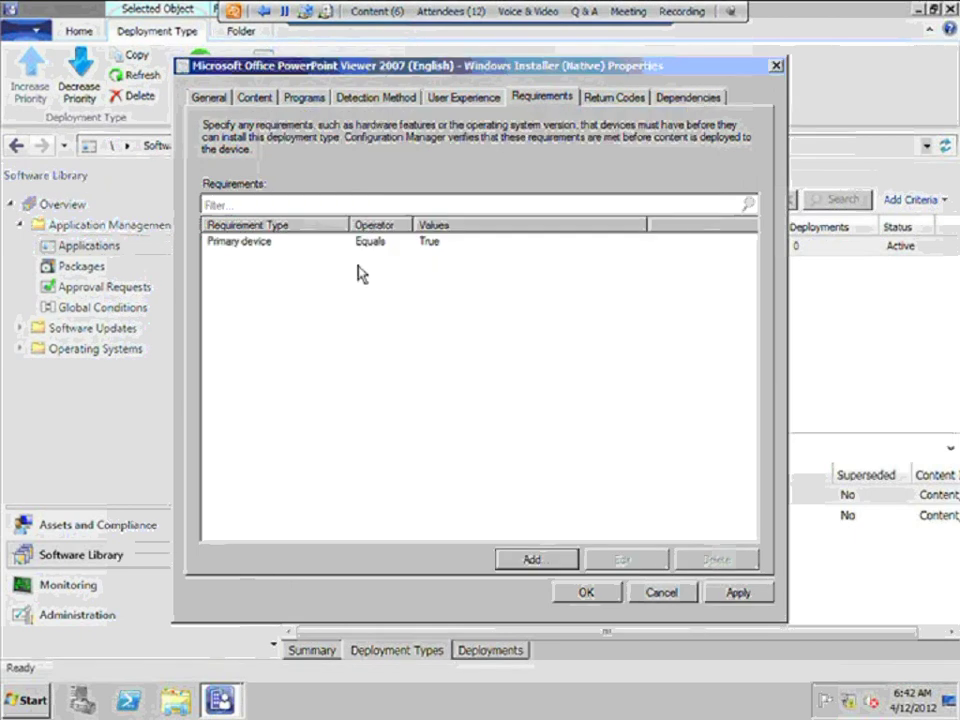
{"action": "left_click", "coordinate": [536, 560]}
{"action": "left_click", "coordinate": [666, 165]}
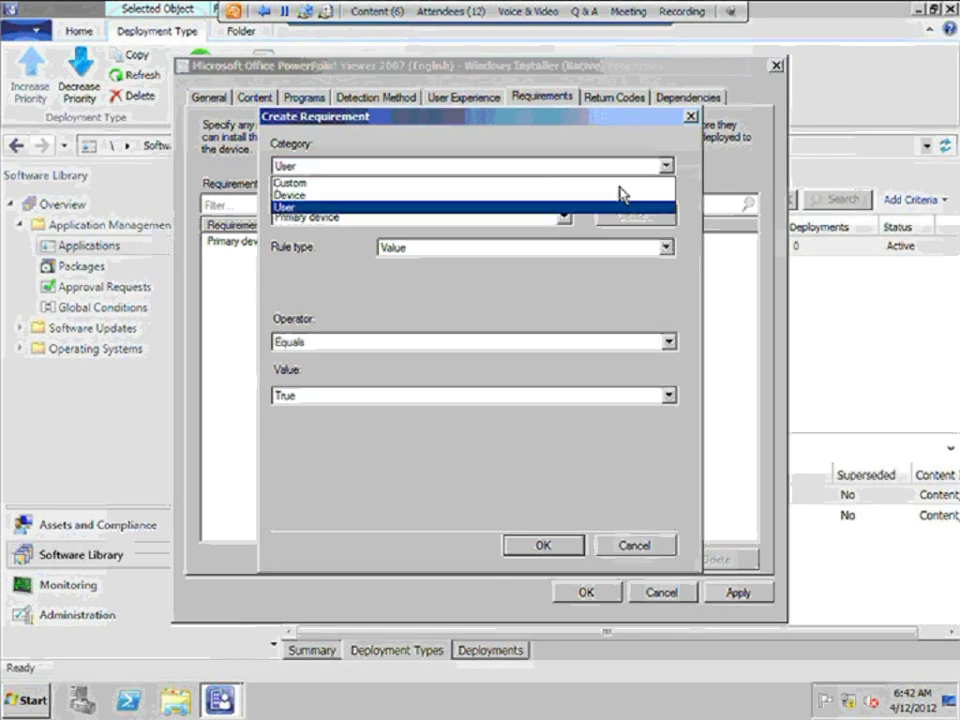
{"action": "left_click", "coordinate": [618, 195]}
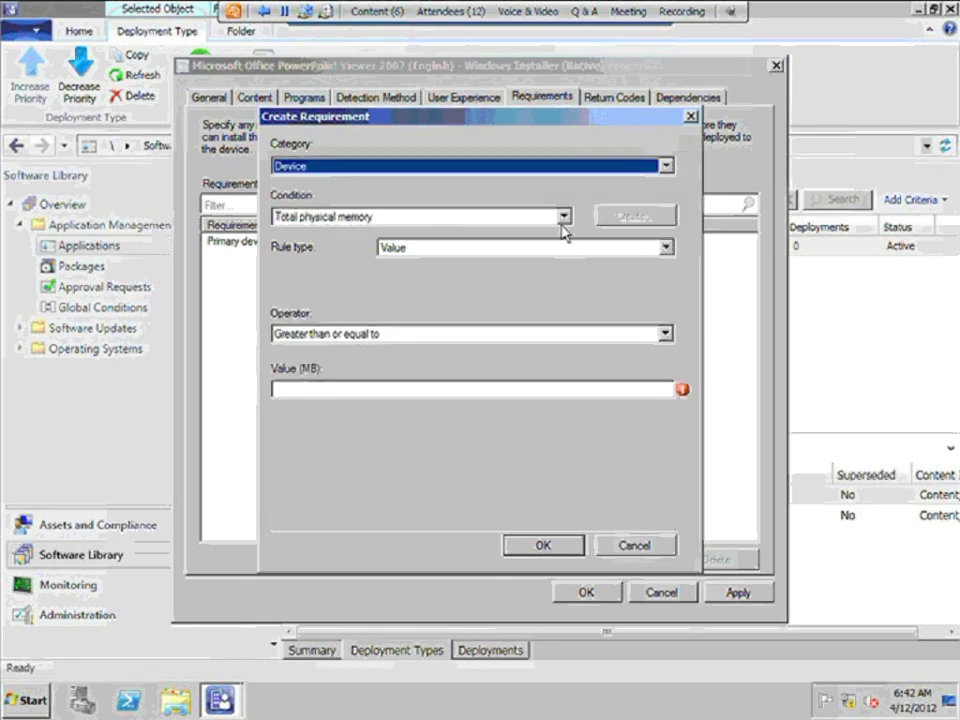
{"action": "left_click", "coordinate": [630, 390]}
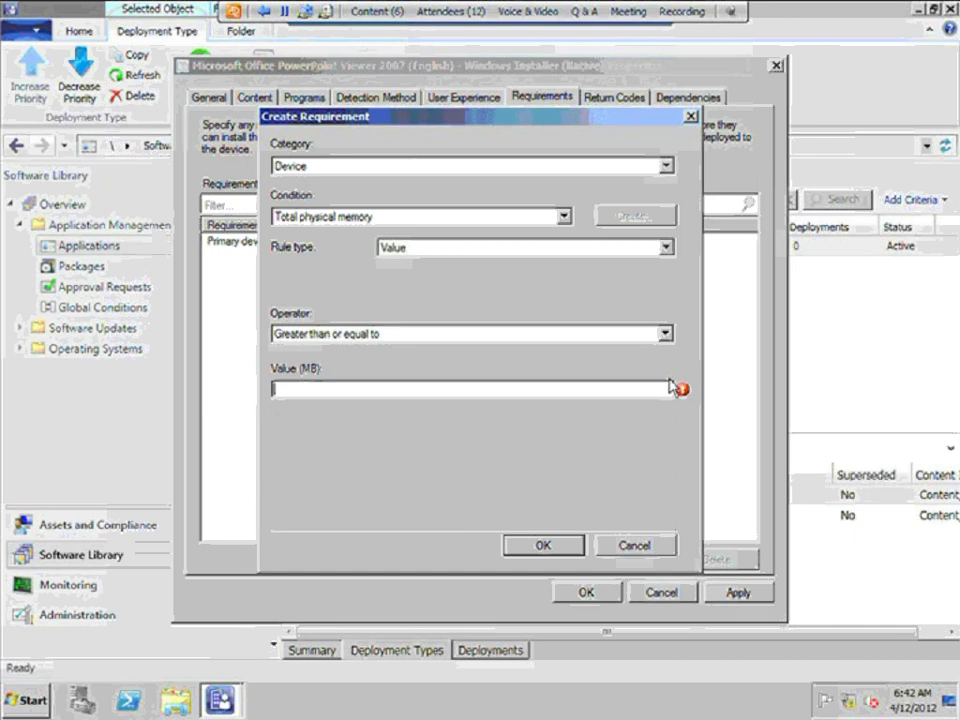
{"action": "type", "text": "1024"}
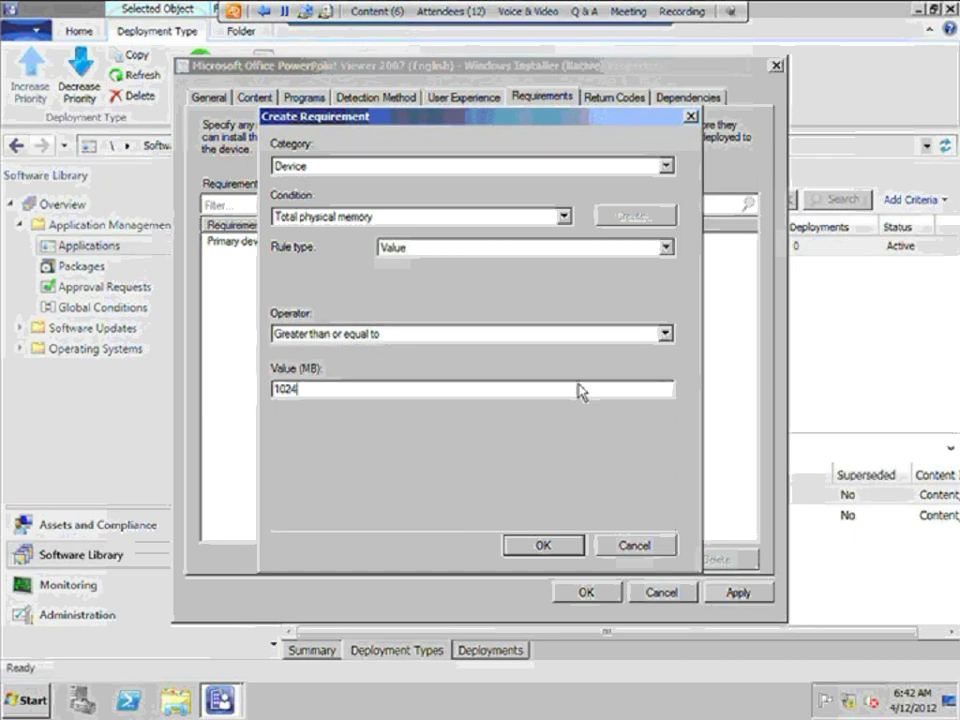
{"action": "key", "text": "BackSpace"}
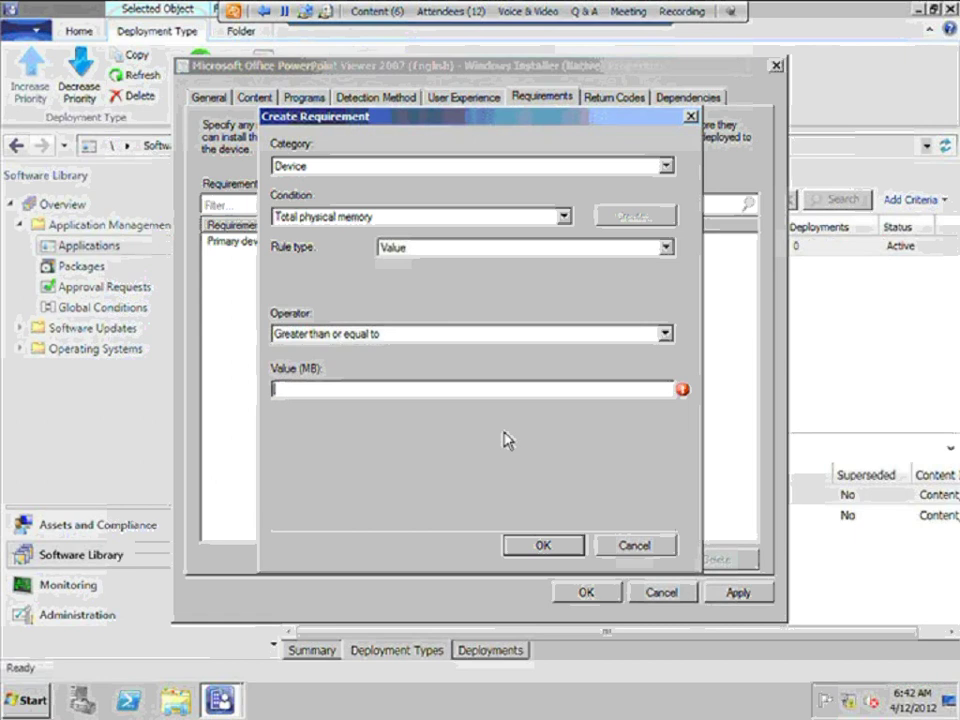
{"action": "type", "text": "512"}
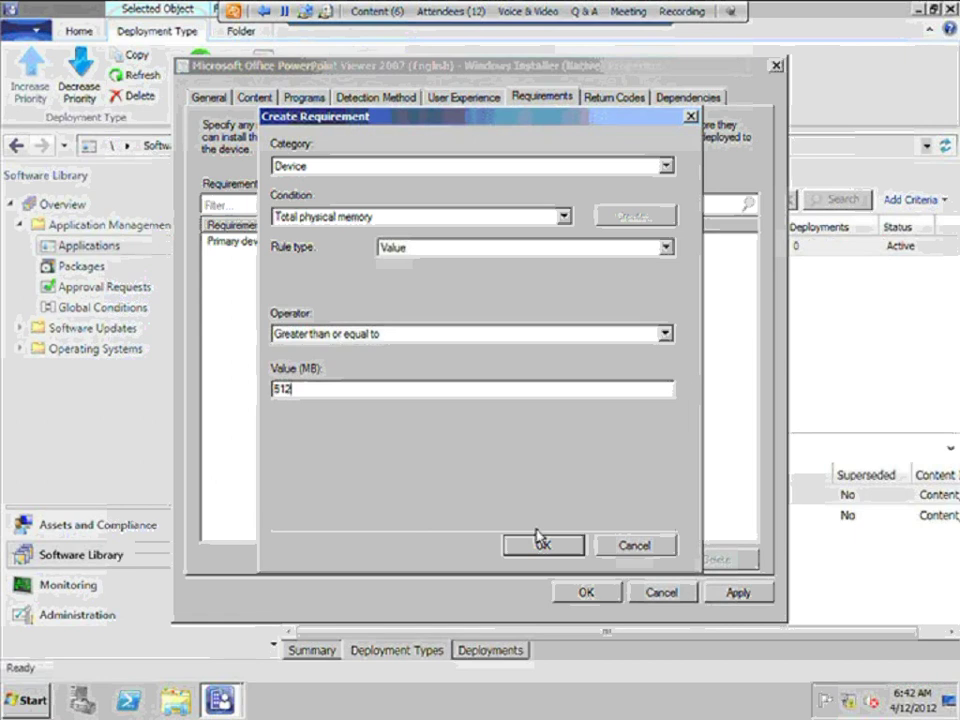
{"action": "left_click", "coordinate": [541, 545]}
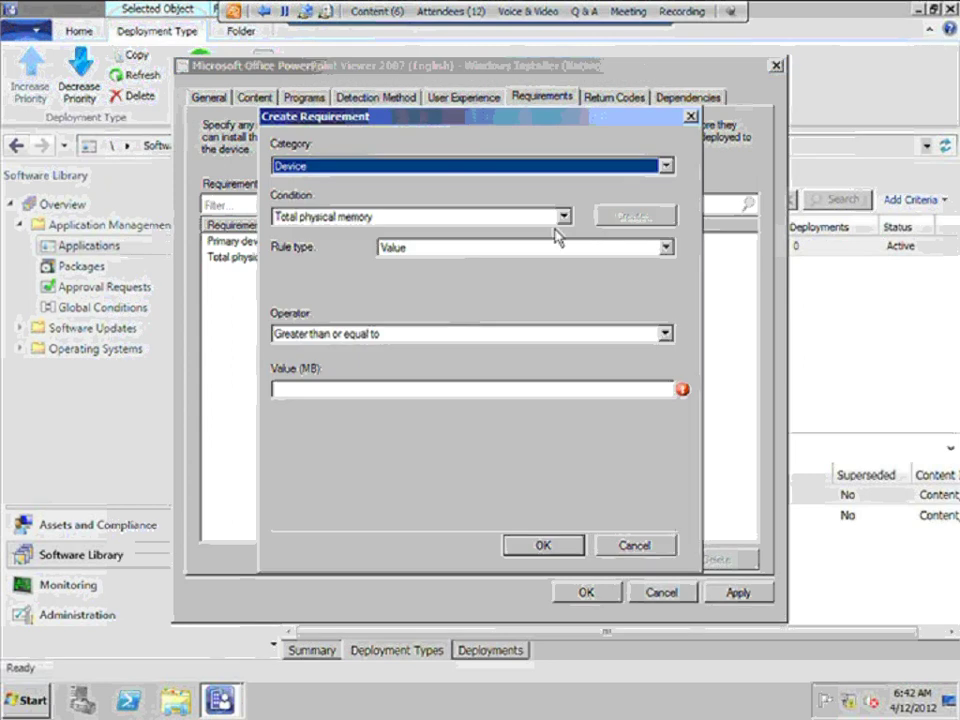
Add a Free disk space requirement of at least 512 MB.
{"action": "left_click", "coordinate": [562, 216]}
{"action": "left_click", "coordinate": [514, 270]}
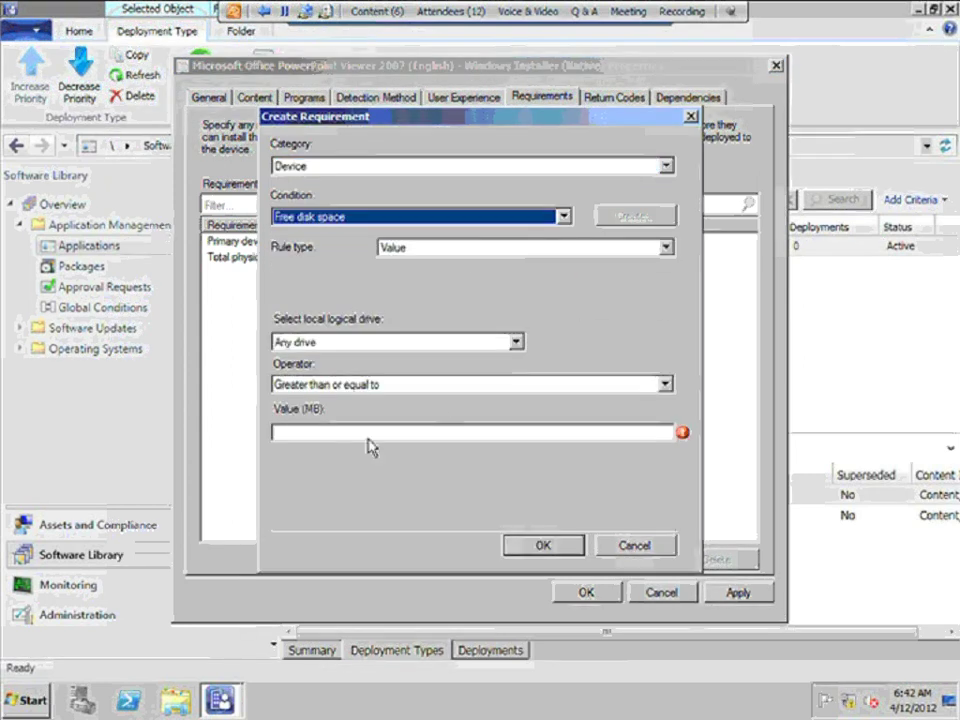
{"action": "left_click", "coordinate": [378, 434]}
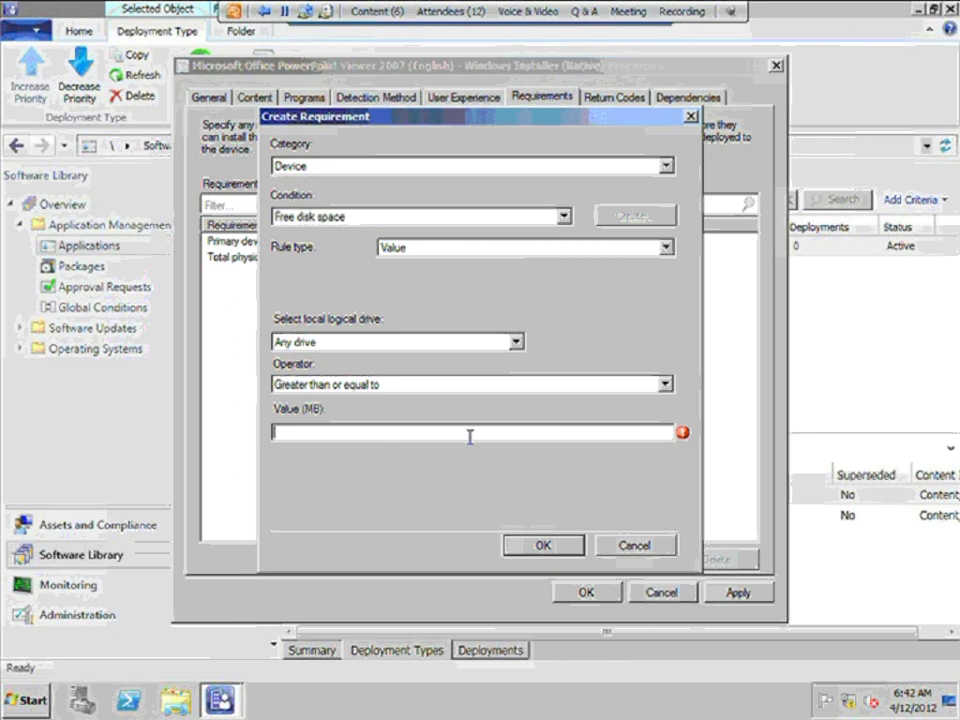
{"action": "type", "text": "512"}
{"action": "left_click", "coordinate": [543, 546]}
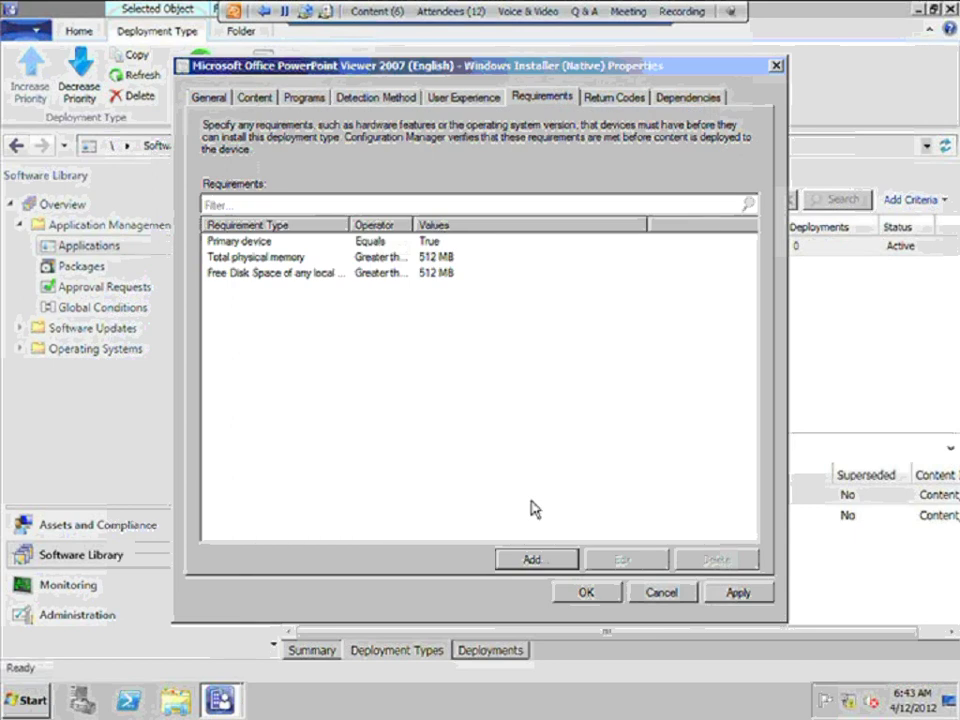
{"action": "left_click", "coordinate": [533, 559]}
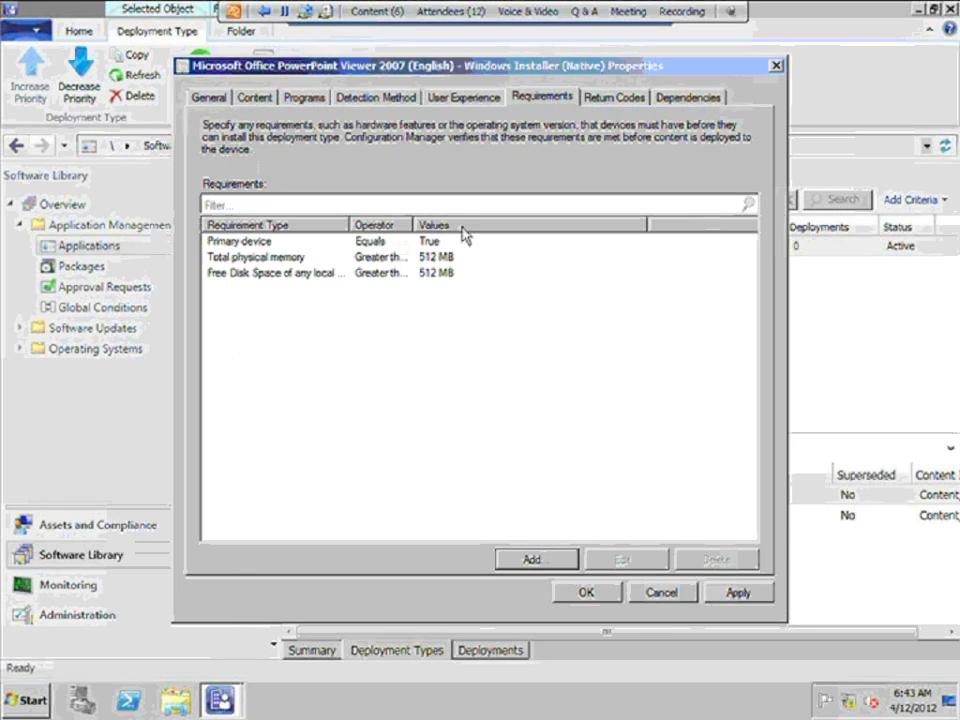
Switch the requirement category to Custom and start a new global condition.
{"action": "left_click", "coordinate": [563, 218]}
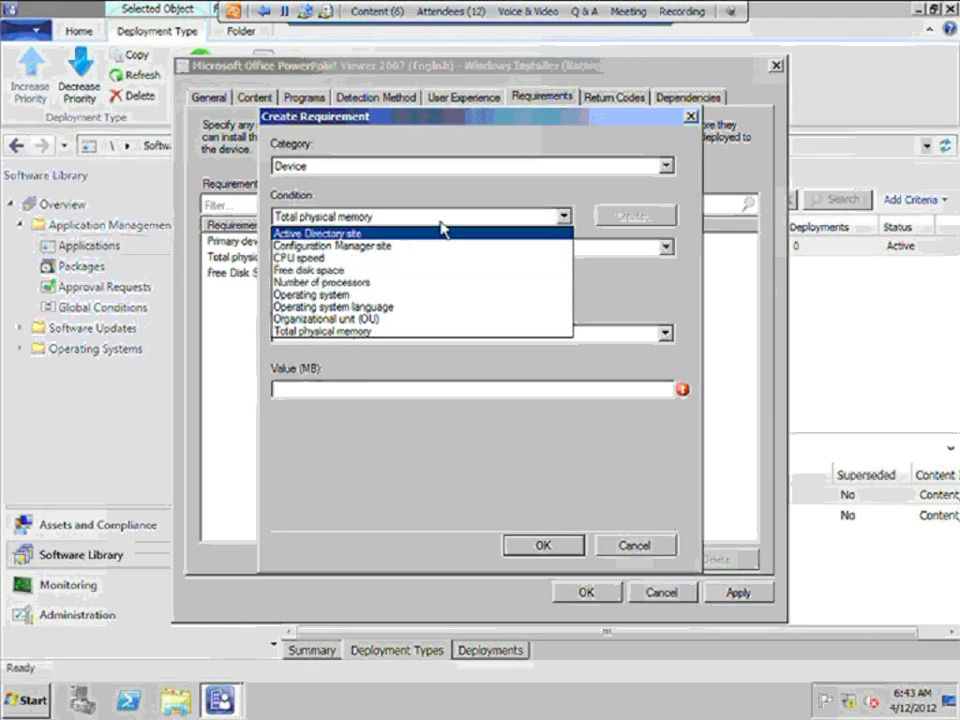
{"action": "left_click", "coordinate": [458, 194]}
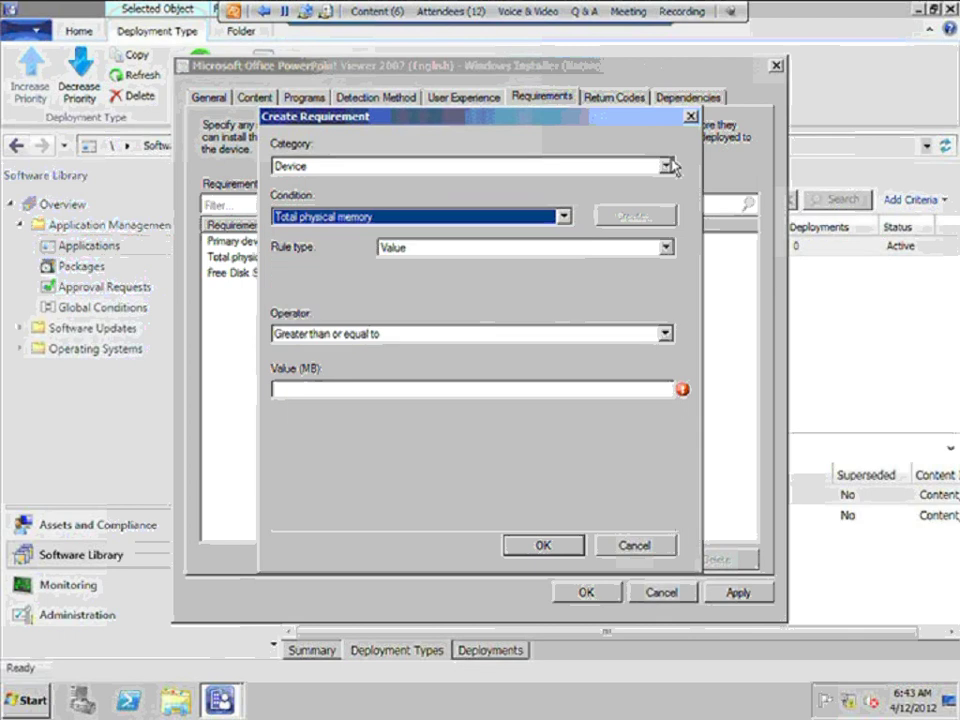
{"action": "left_click", "coordinate": [667, 166]}
{"action": "left_click", "coordinate": [586, 184]}
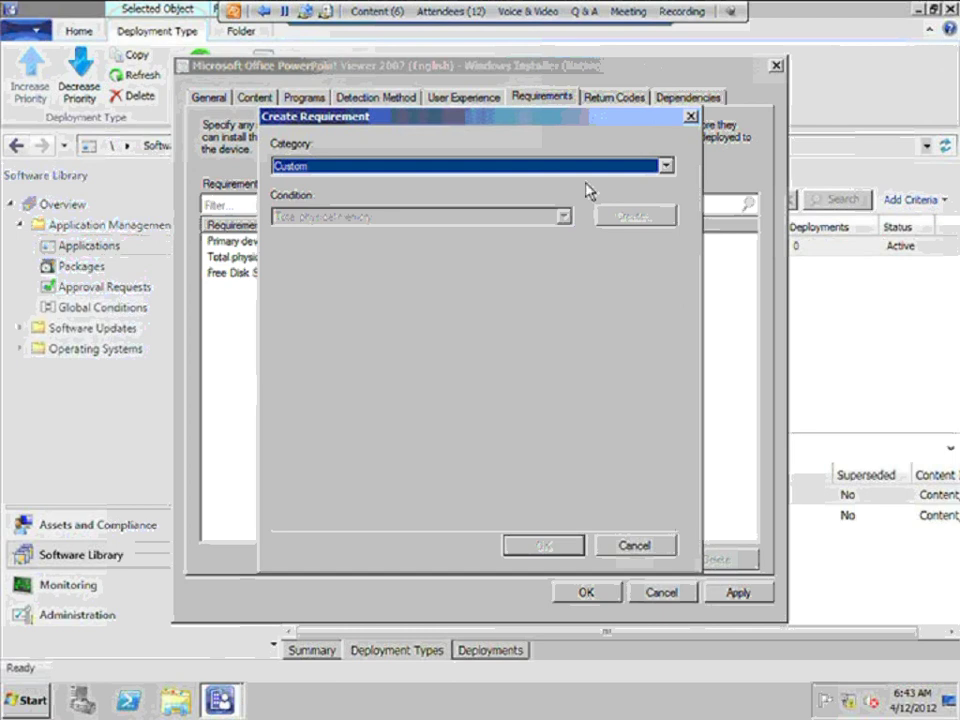
{"action": "left_click", "coordinate": [564, 218]}
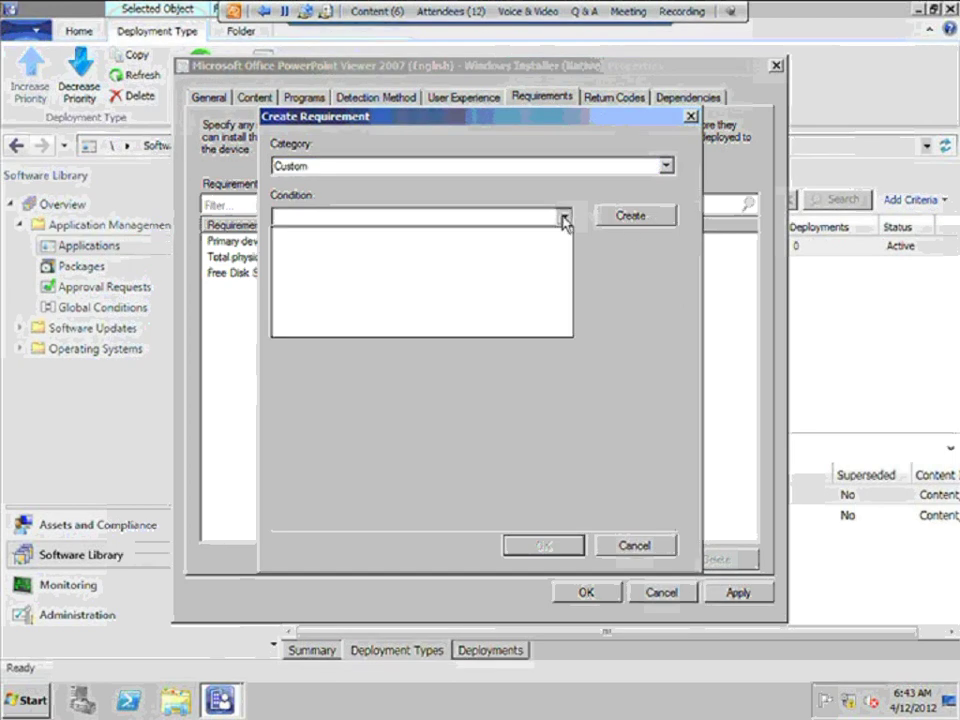
{"action": "left_click", "coordinate": [628, 221]}
{"action": "left_click", "coordinate": [620, 220]}
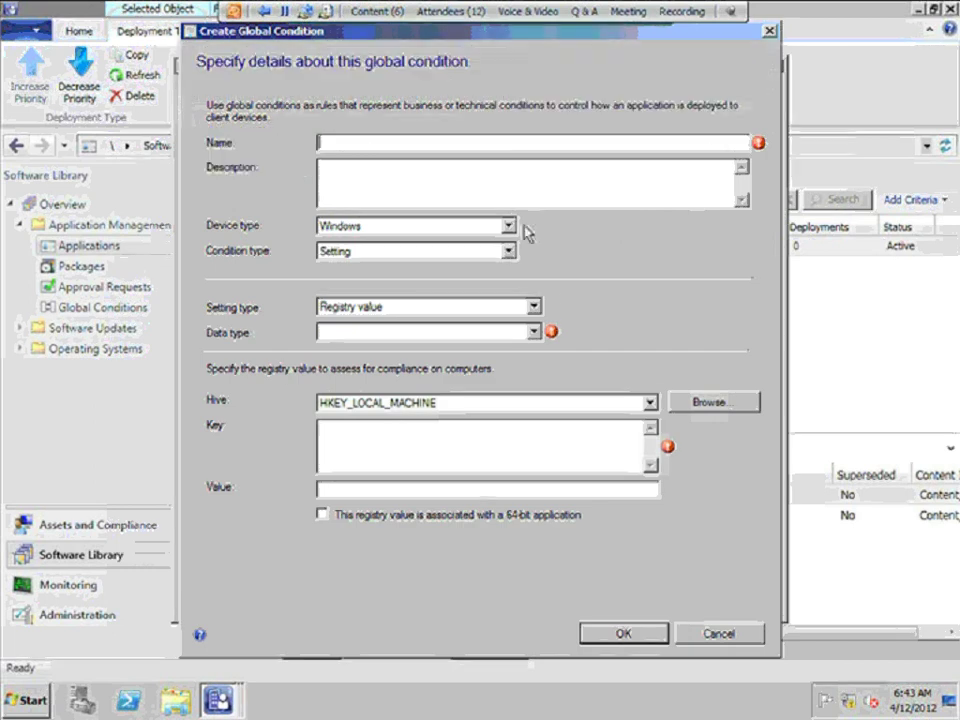
Look through the global condition's device types and setting types, including Registry key, then cancel it unsaved.
{"action": "left_click", "coordinate": [508, 226]}
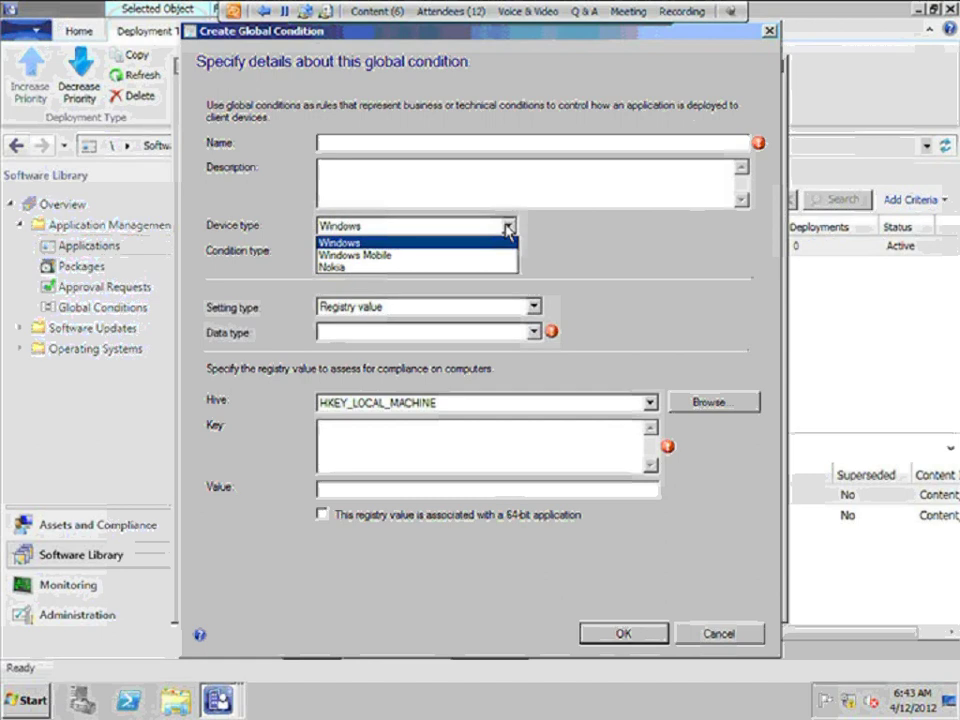
{"action": "left_click", "coordinate": [534, 308]}
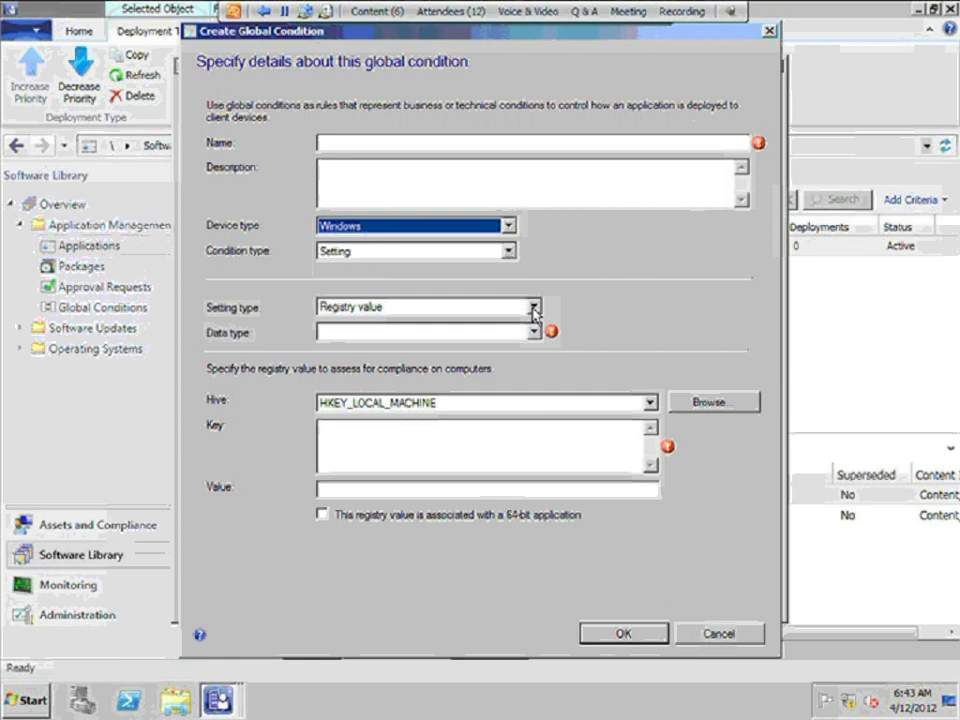
{"action": "left_click", "coordinate": [534, 308]}
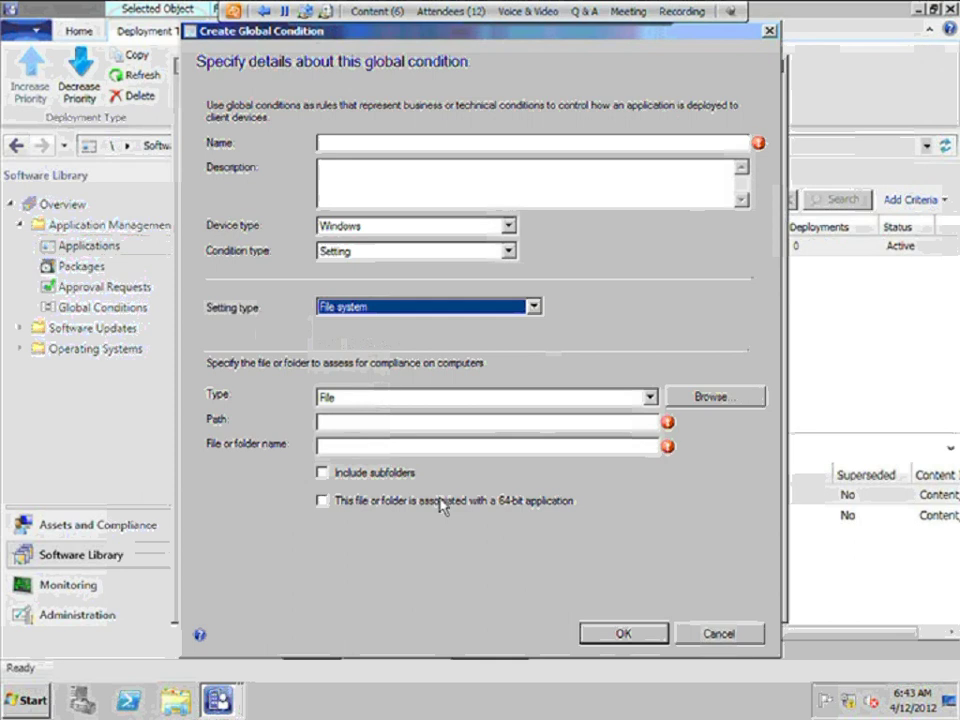
{"action": "left_click", "coordinate": [533, 308]}
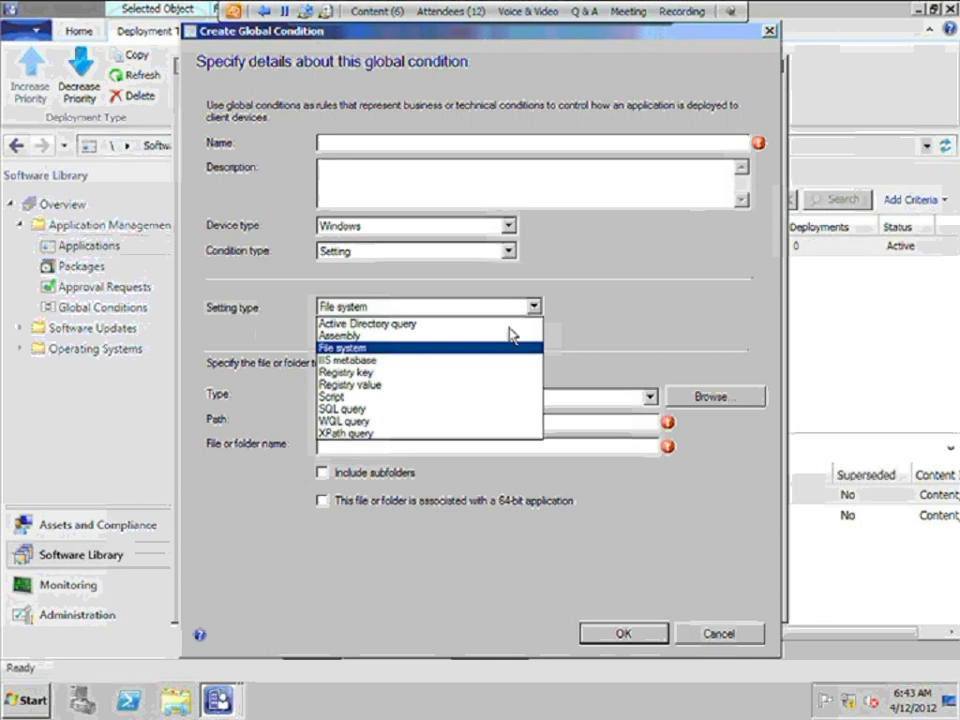
{"action": "left_click", "coordinate": [397, 373]}
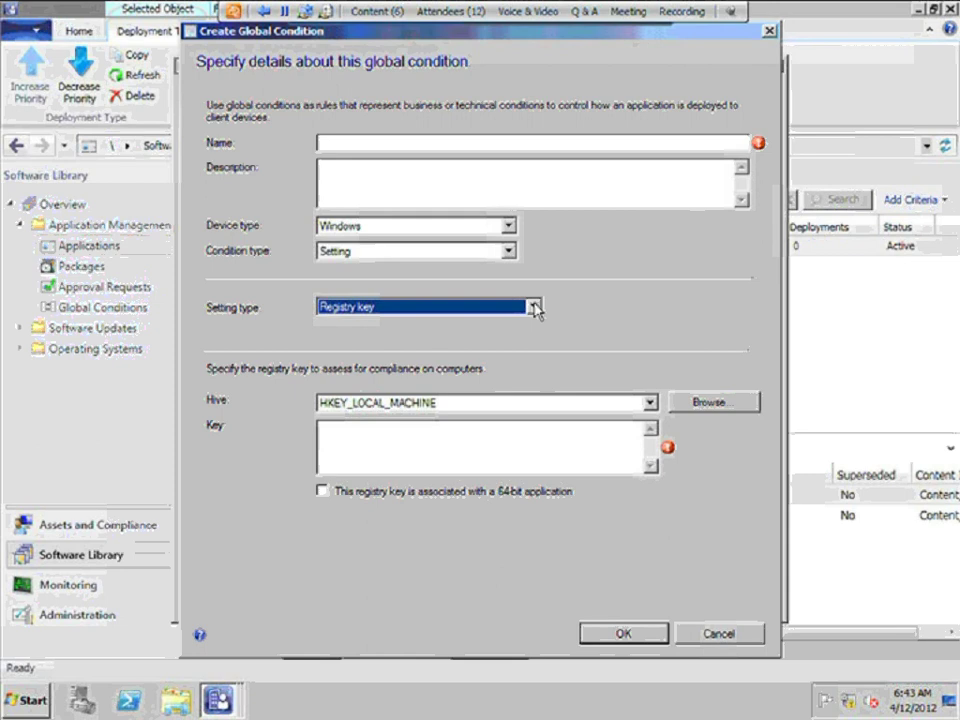
{"action": "left_click", "coordinate": [536, 308]}
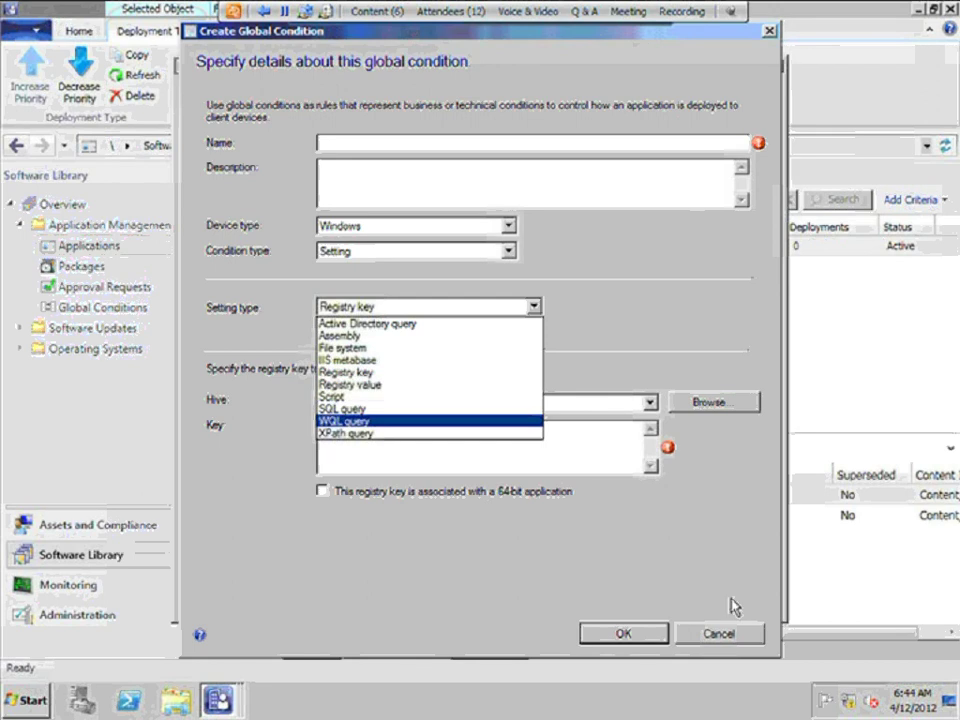
{"action": "left_click", "coordinate": [718, 632]}
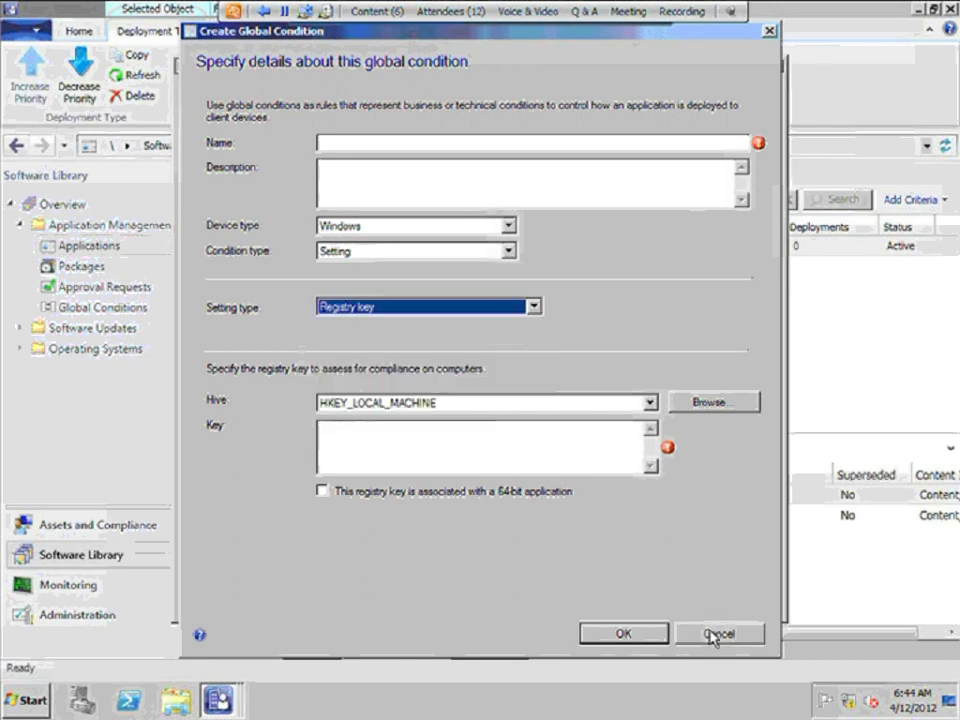
{"action": "left_click", "coordinate": [718, 634]}
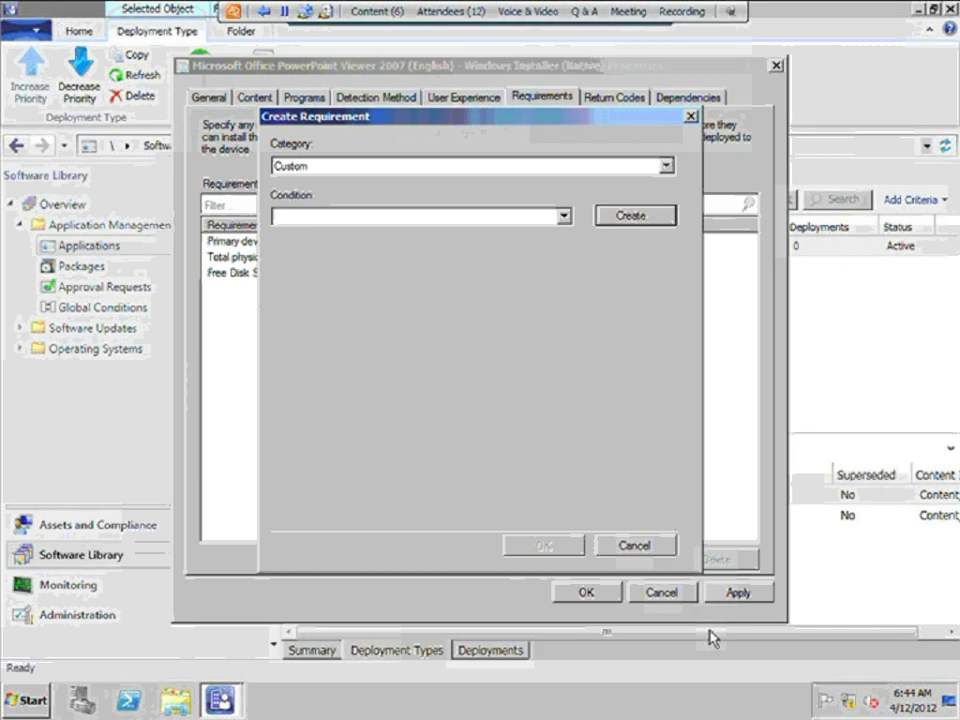
Discard the custom requirement, then review the MSI Product Code detection clause, user experience and return codes.
{"action": "left_click", "coordinate": [632, 548]}
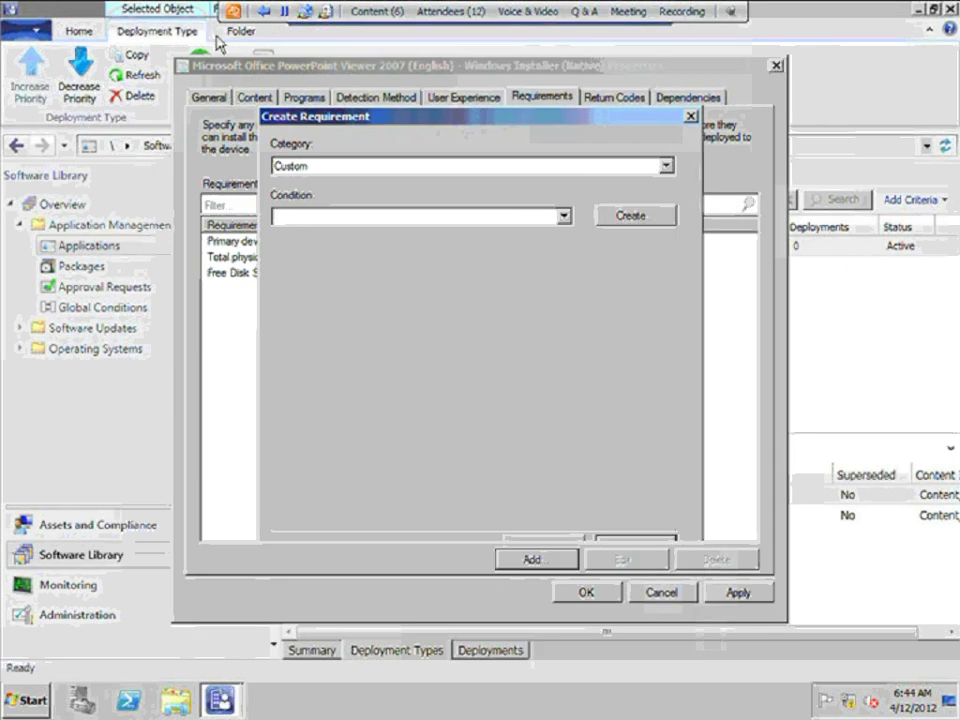
{"action": "left_click", "coordinate": [394, 100]}
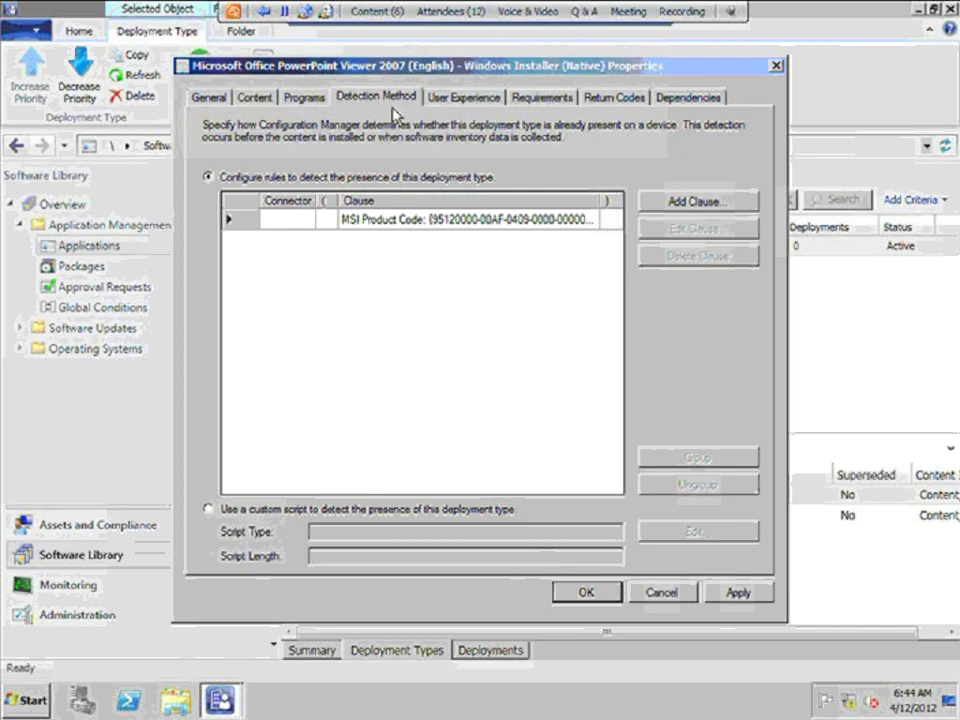
{"action": "left_click", "coordinate": [405, 225]}
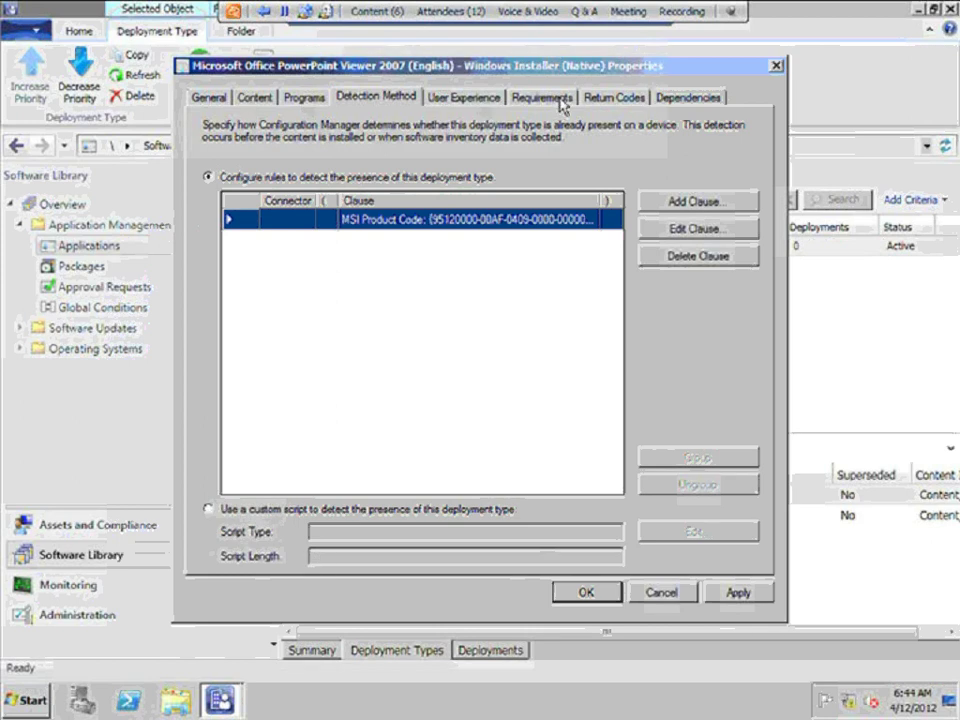
{"action": "left_click", "coordinate": [476, 98]}
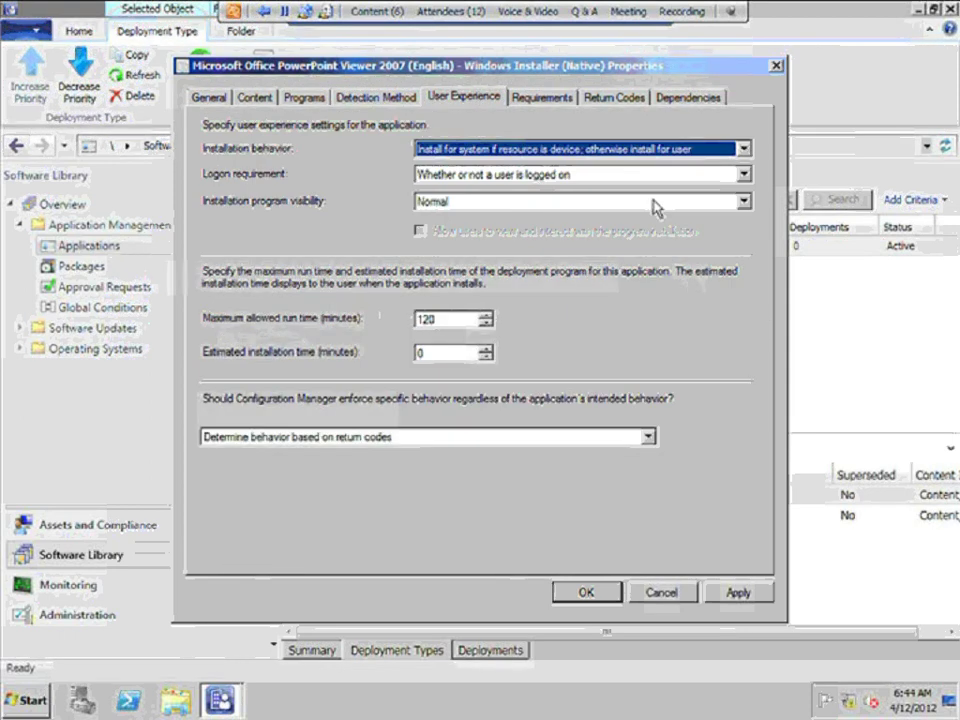
{"action": "left_click", "coordinate": [609, 100]}
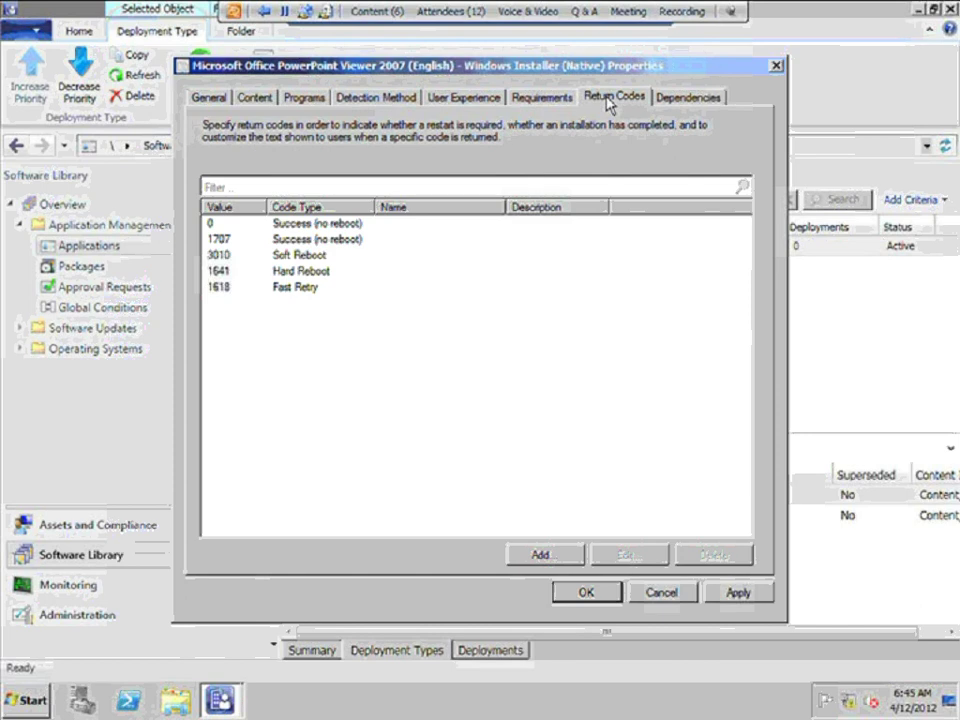
Look at adding an Office PowerPoint Viewer dependency, cancel it, and save the properties with no dependencies.
{"action": "left_click", "coordinate": [699, 100]}
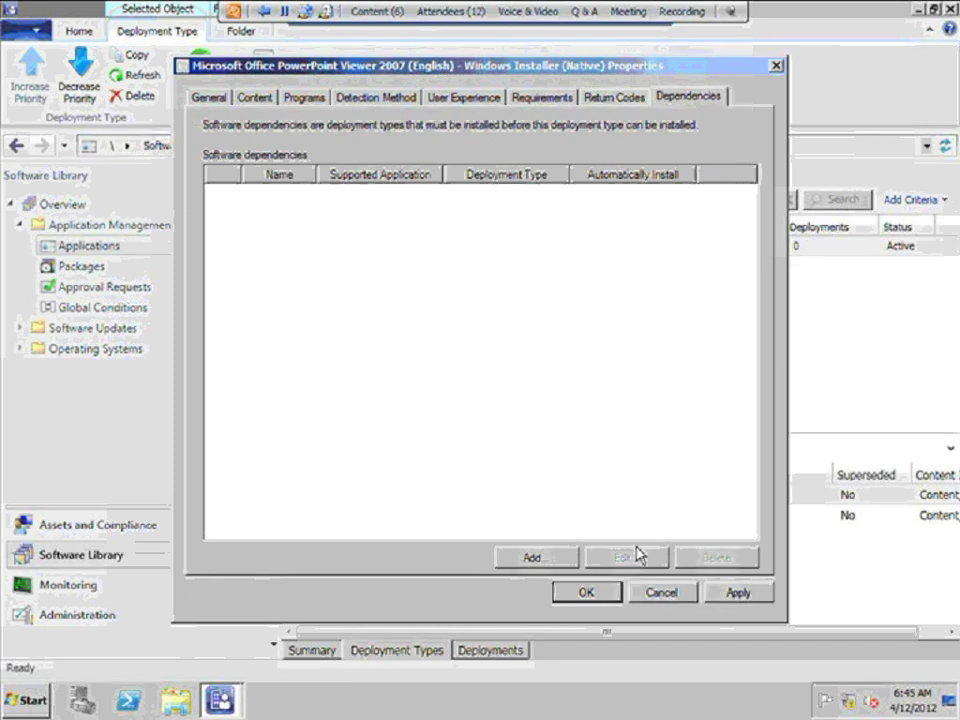
{"action": "left_click", "coordinate": [536, 558]}
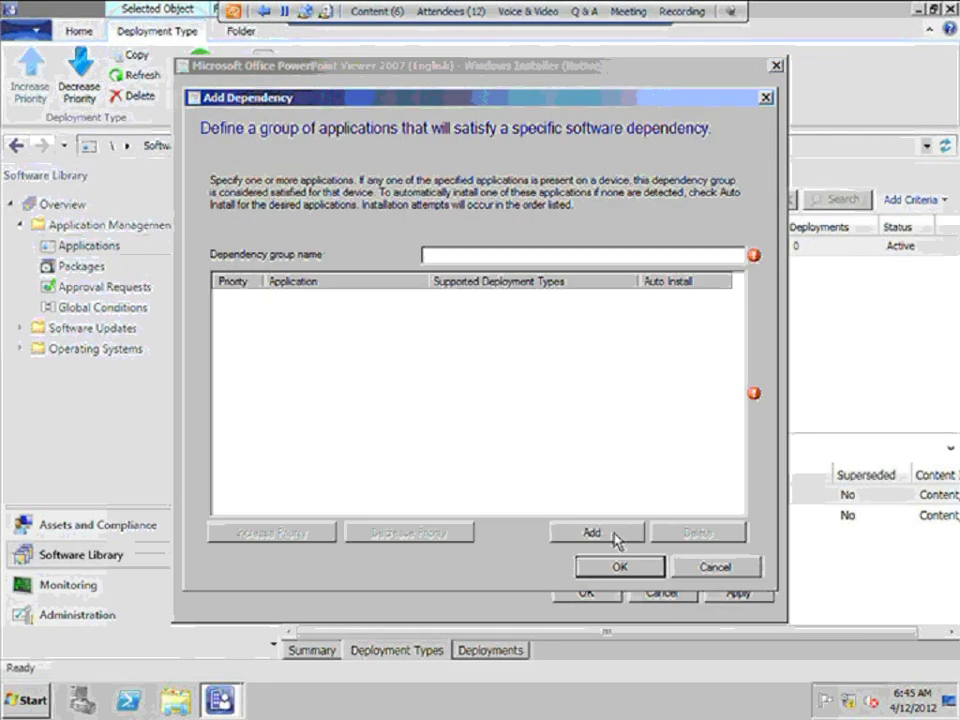
{"action": "left_click", "coordinate": [613, 536]}
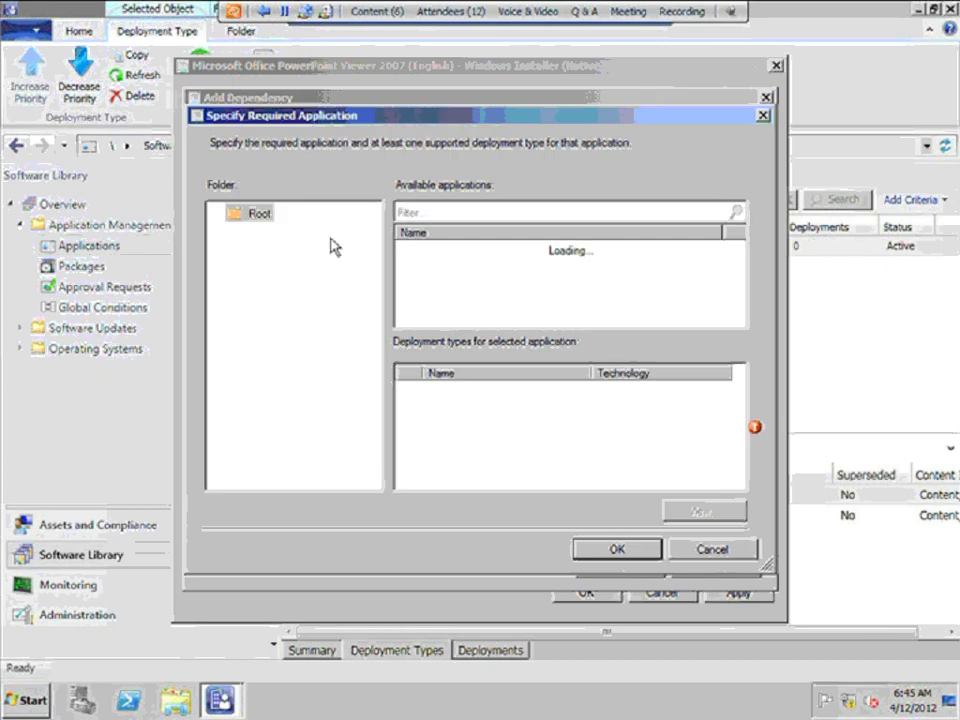
{"action": "left_click", "coordinate": [490, 266]}
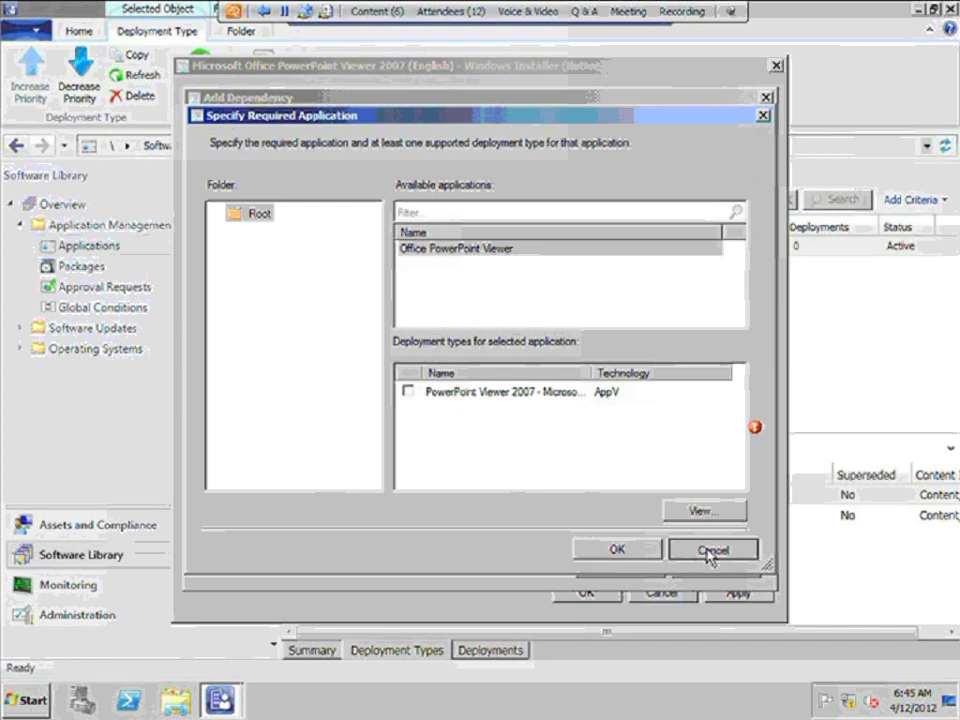
{"action": "left_click", "coordinate": [680, 554]}
{"action": "left_click", "coordinate": [707, 572]}
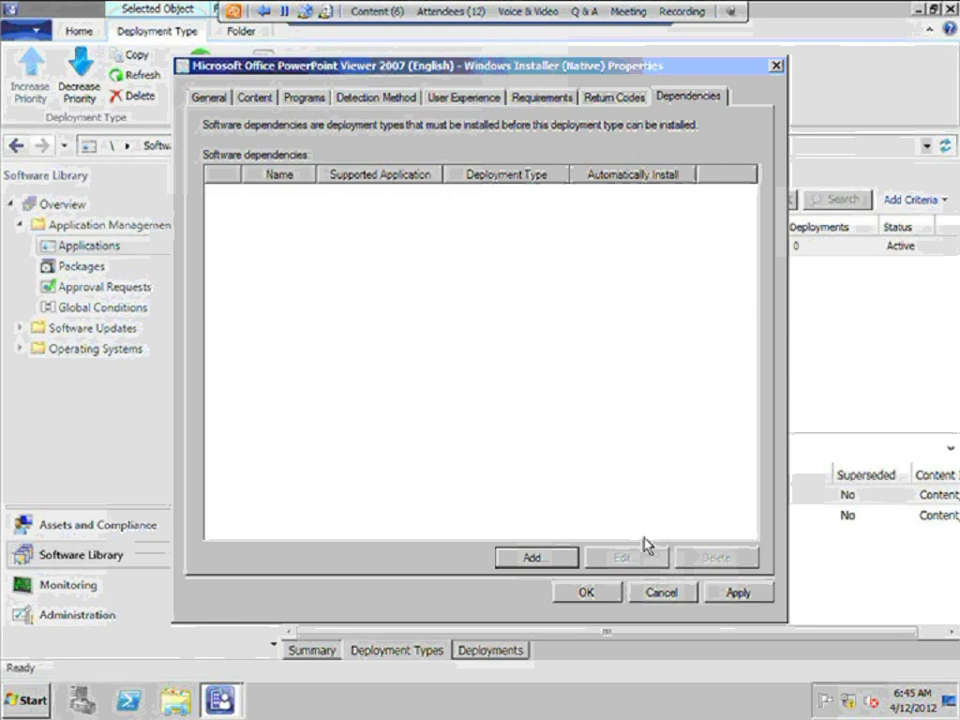
{"action": "left_click", "coordinate": [595, 594]}
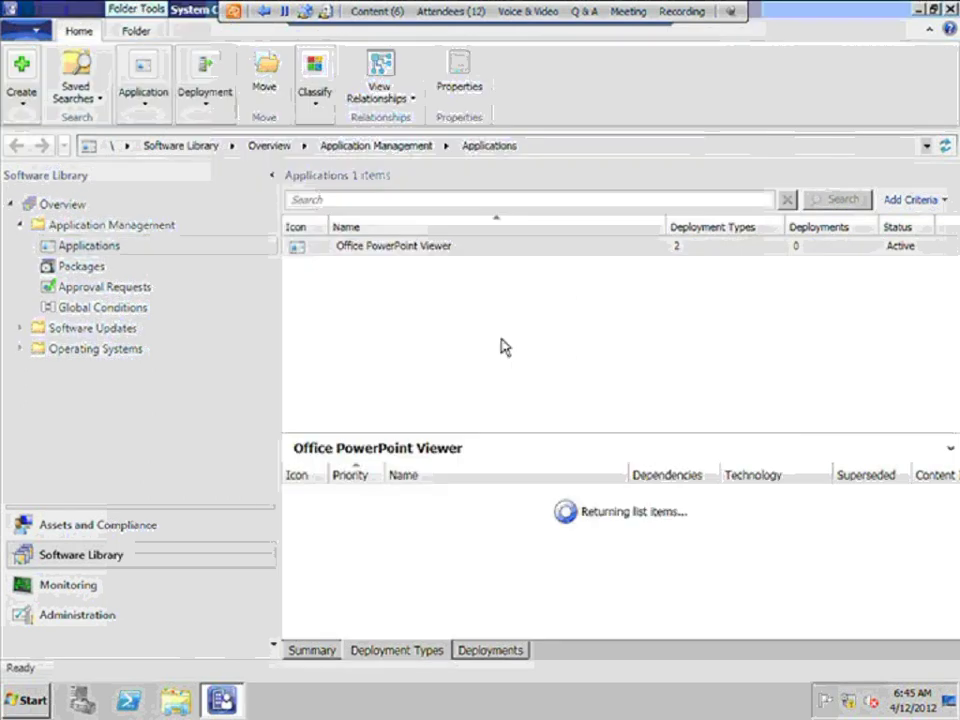
Distribute Office PowerPoint Viewer's content to the Cluj-Napoca DP distribution point group.
{"action": "left_click", "coordinate": [420, 249]}
{"action": "right_click", "coordinate": [420, 249]}
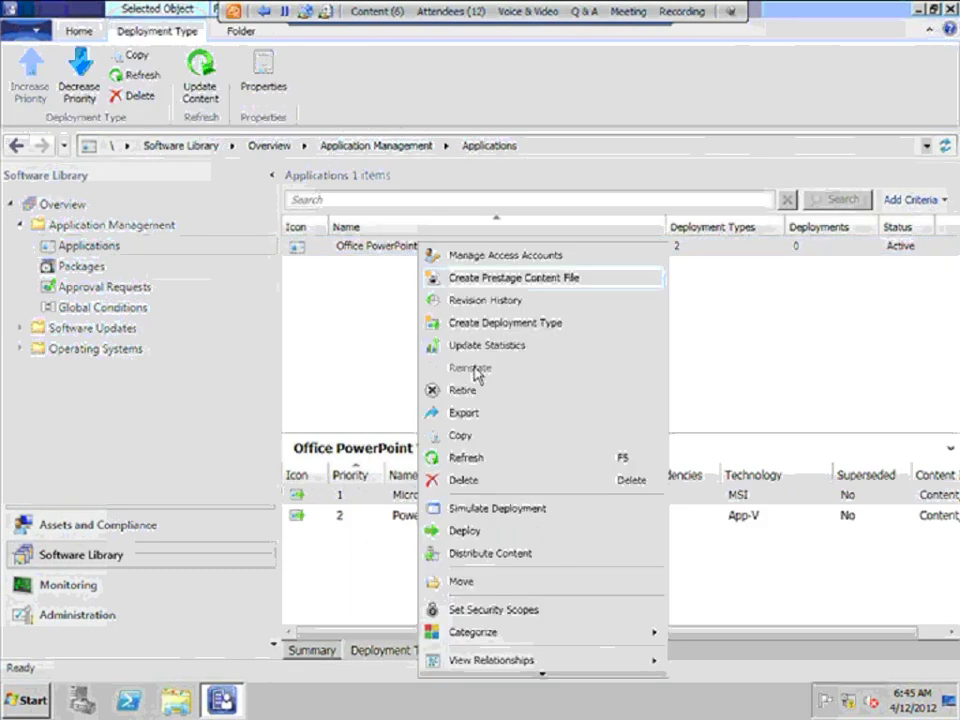
{"action": "left_click", "coordinate": [498, 555]}
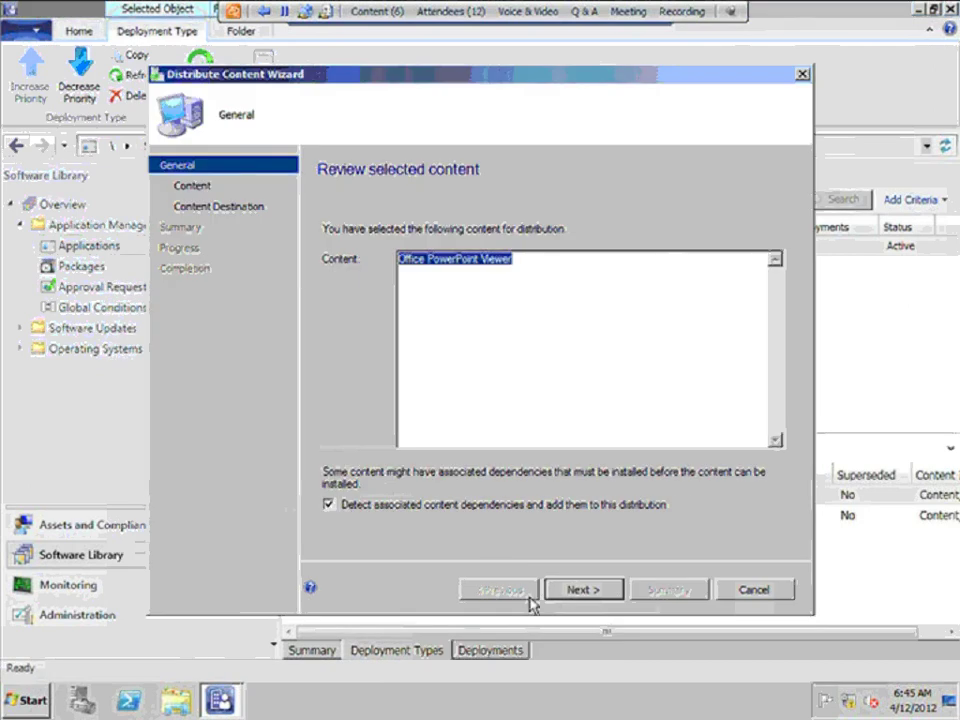
{"action": "left_click", "coordinate": [579, 590]}
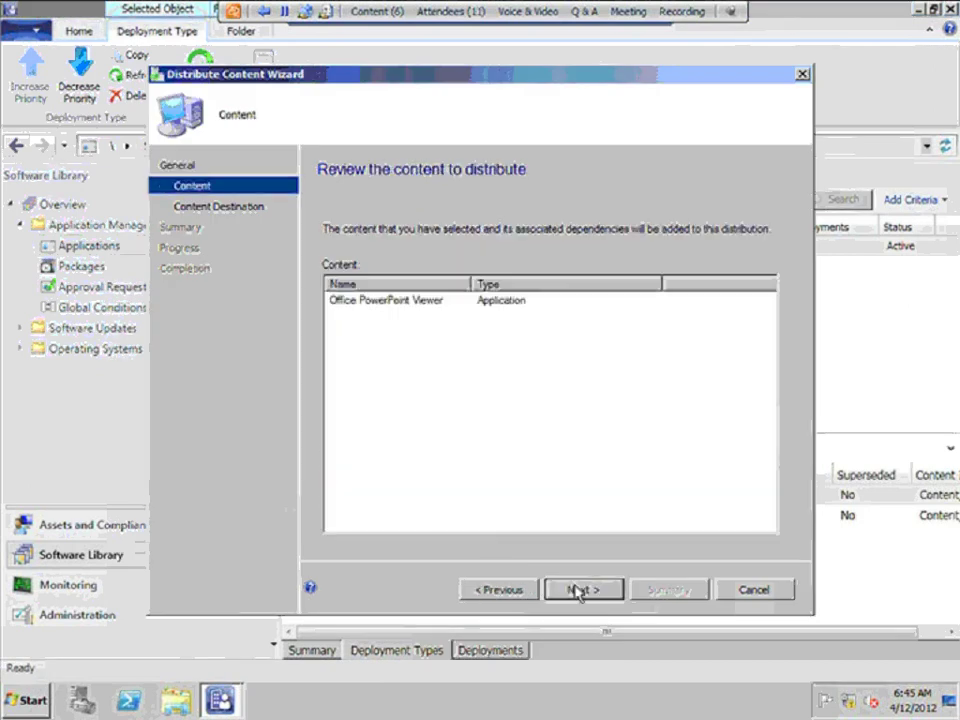
{"action": "left_click", "coordinate": [578, 590]}
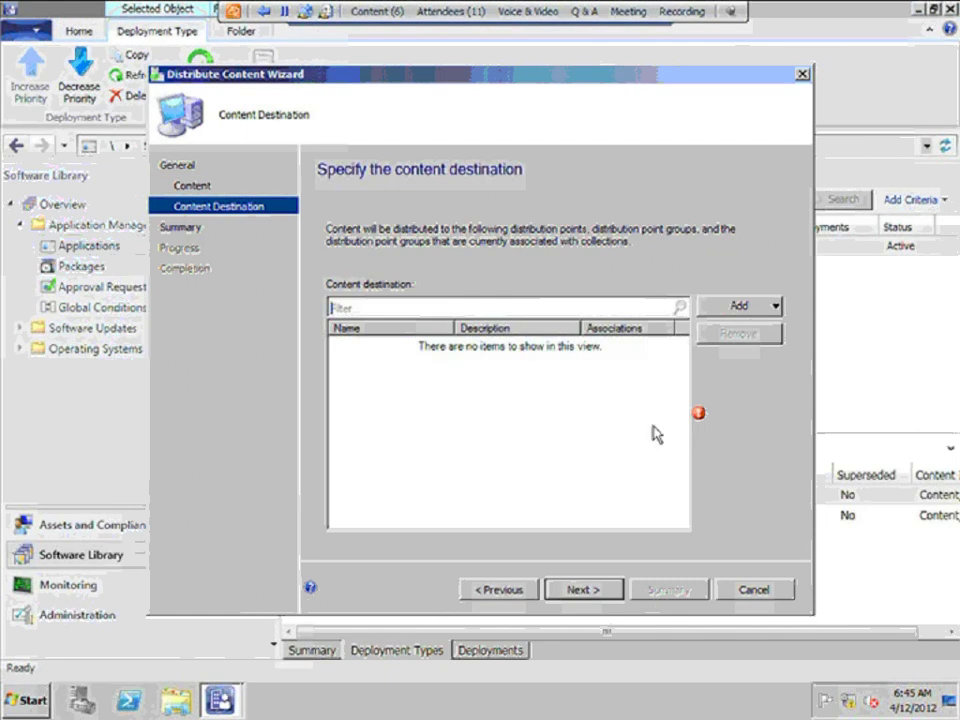
{"action": "left_click", "coordinate": [758, 310]}
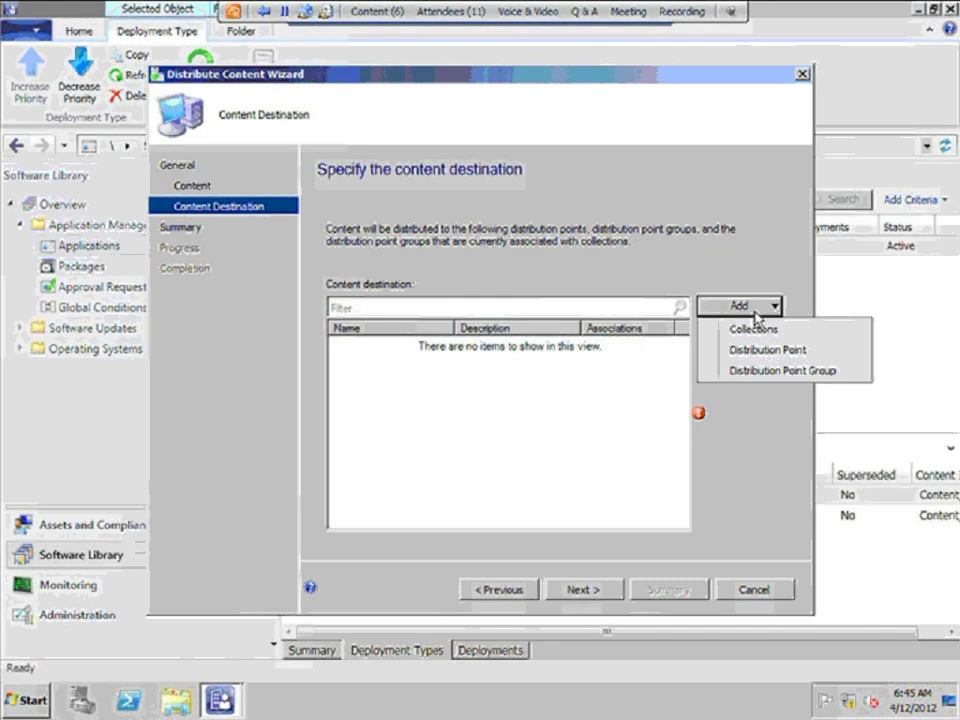
{"action": "left_click", "coordinate": [772, 372]}
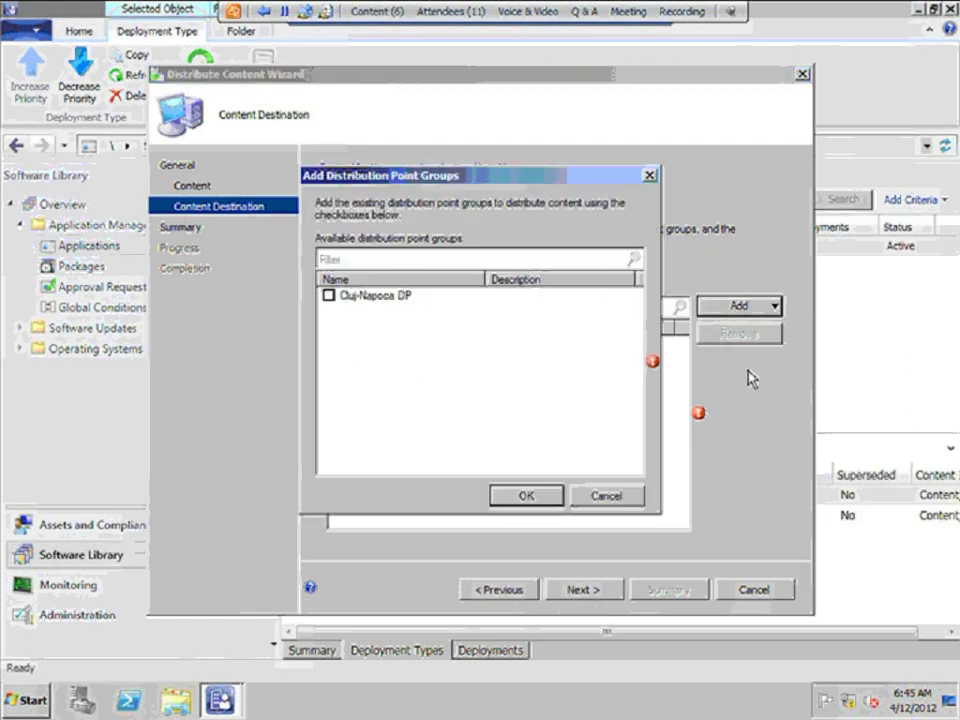
{"action": "left_click", "coordinate": [328, 296]}
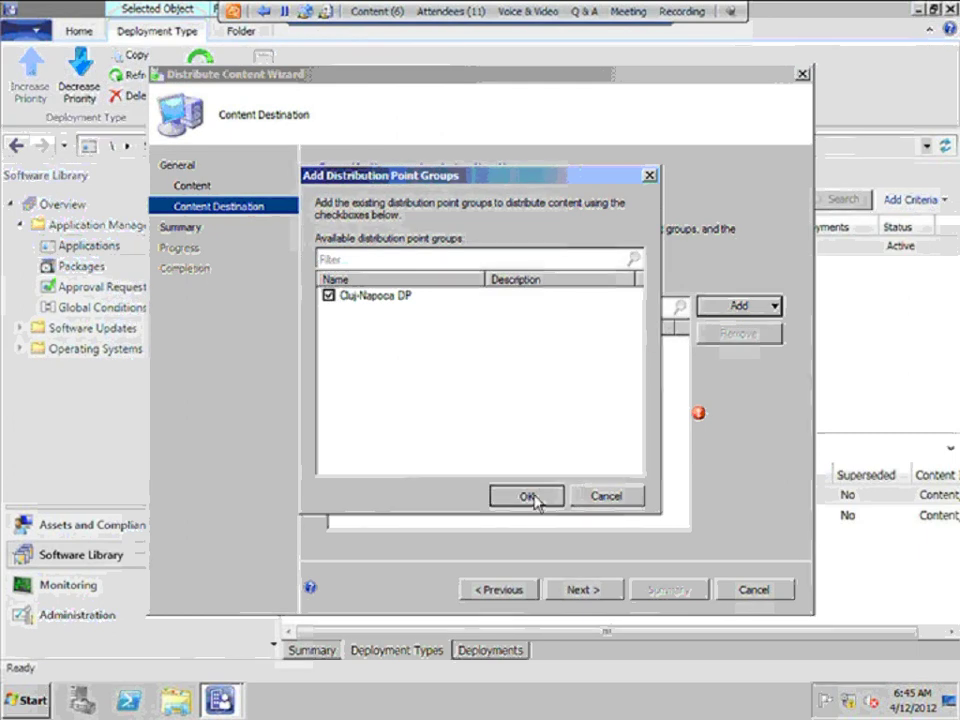
{"action": "left_click", "coordinate": [527, 496]}
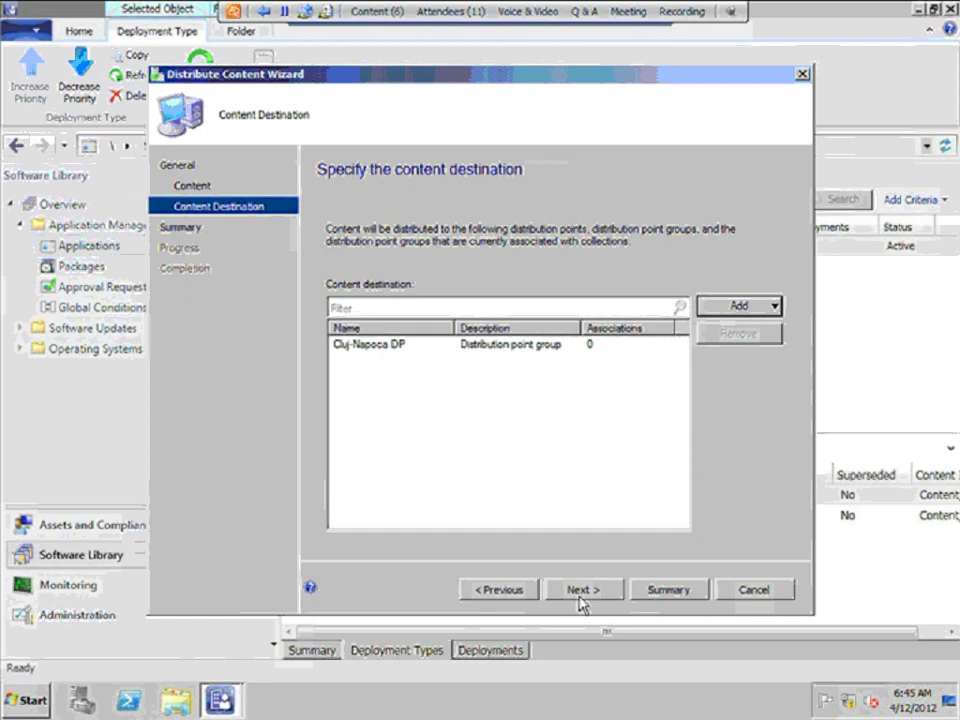
{"action": "left_click", "coordinate": [583, 590]}
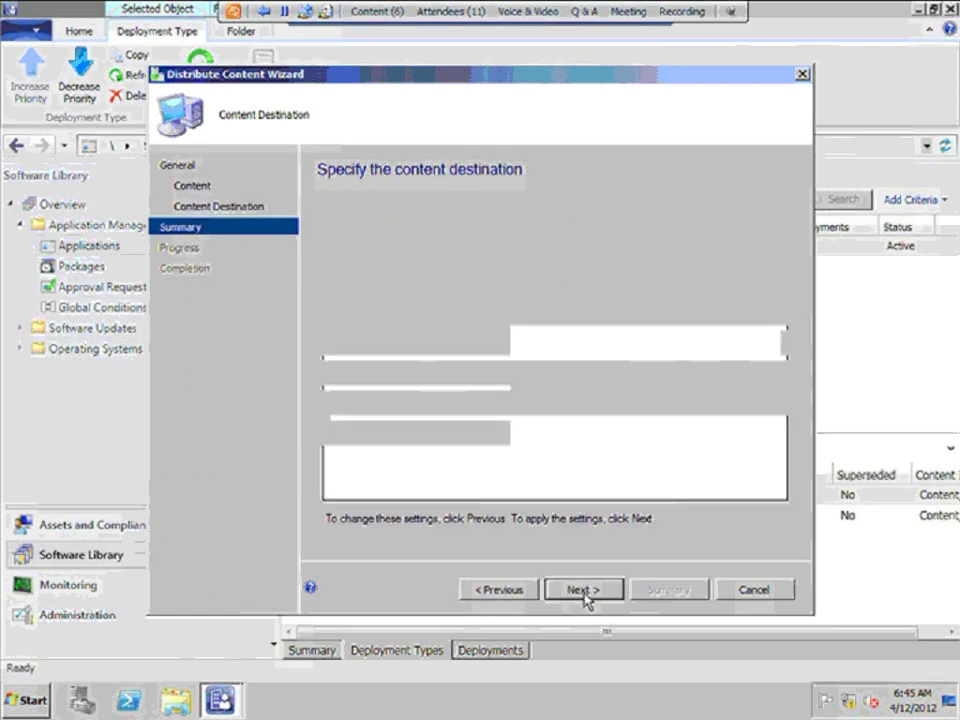
{"action": "left_click", "coordinate": [605, 594]}
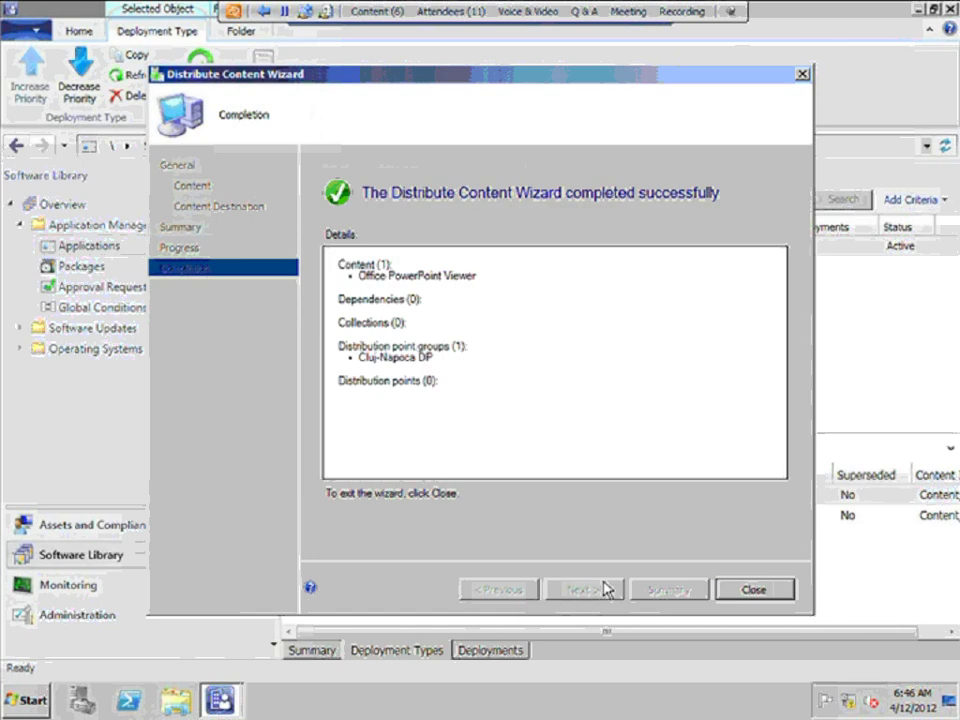
{"action": "left_click", "coordinate": [752, 590]}
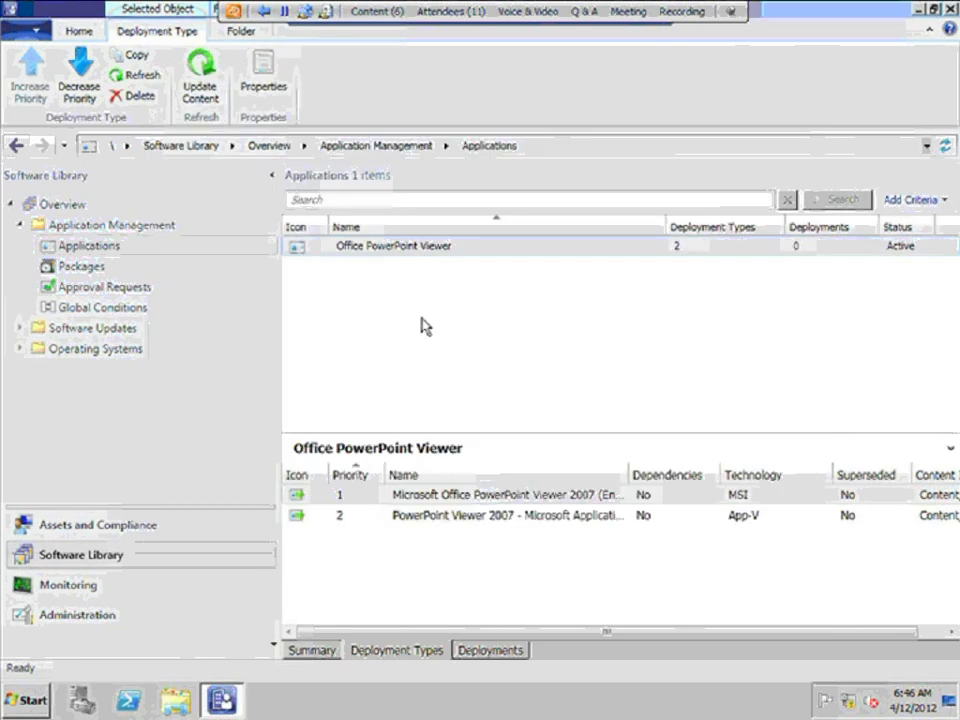
Start deploying Office PowerPoint Viewer and choose the All Users collection as its target.
{"action": "right_click", "coordinate": [409, 252]}
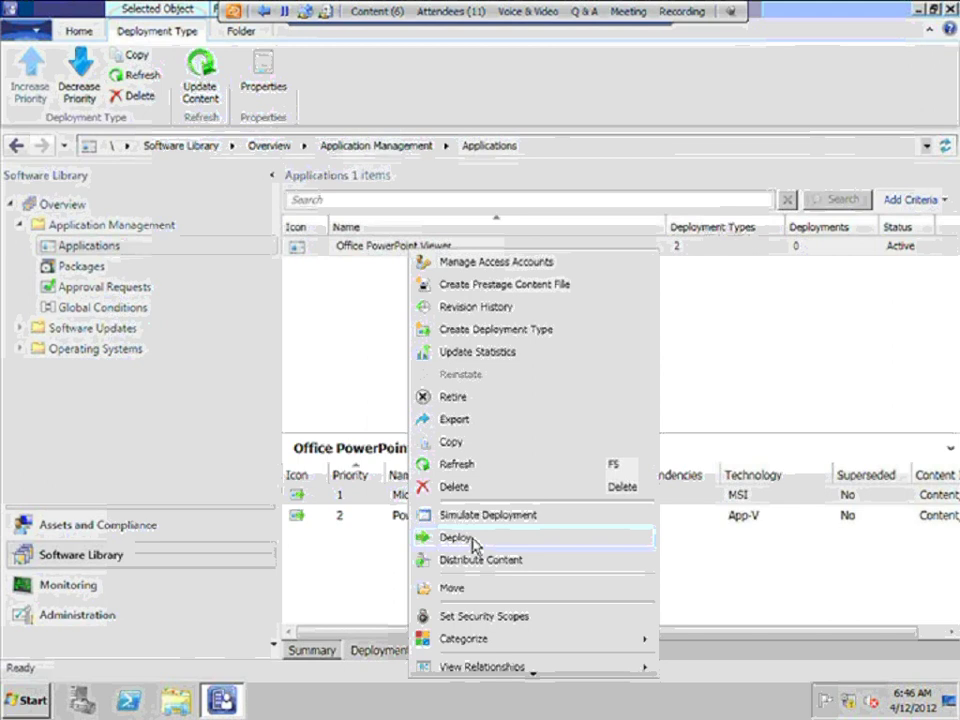
{"action": "left_click", "coordinate": [475, 544]}
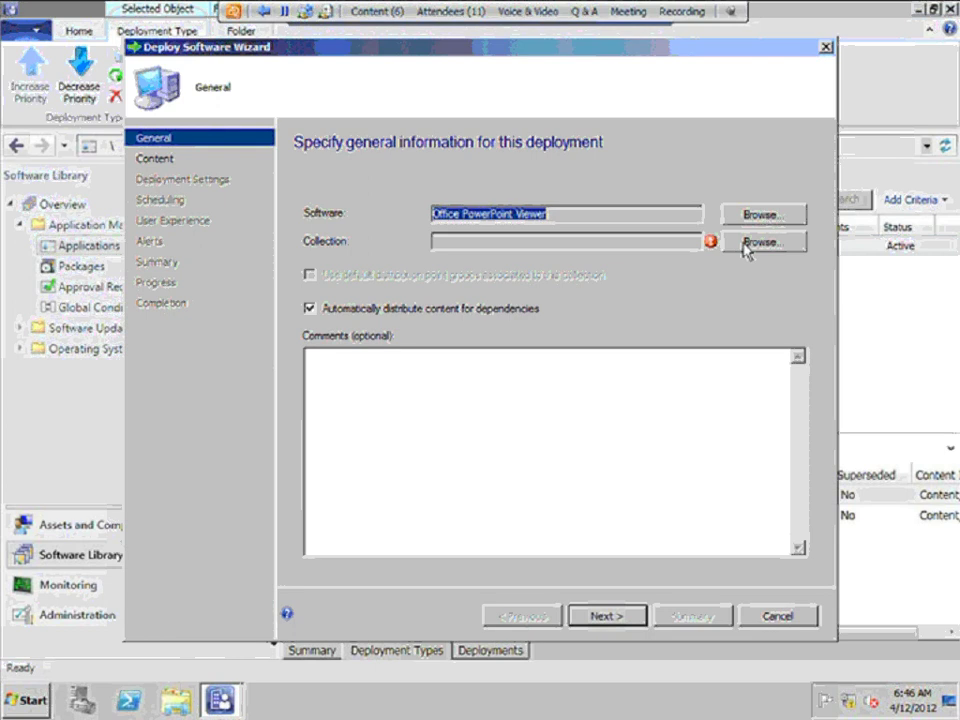
{"action": "left_click", "coordinate": [745, 244]}
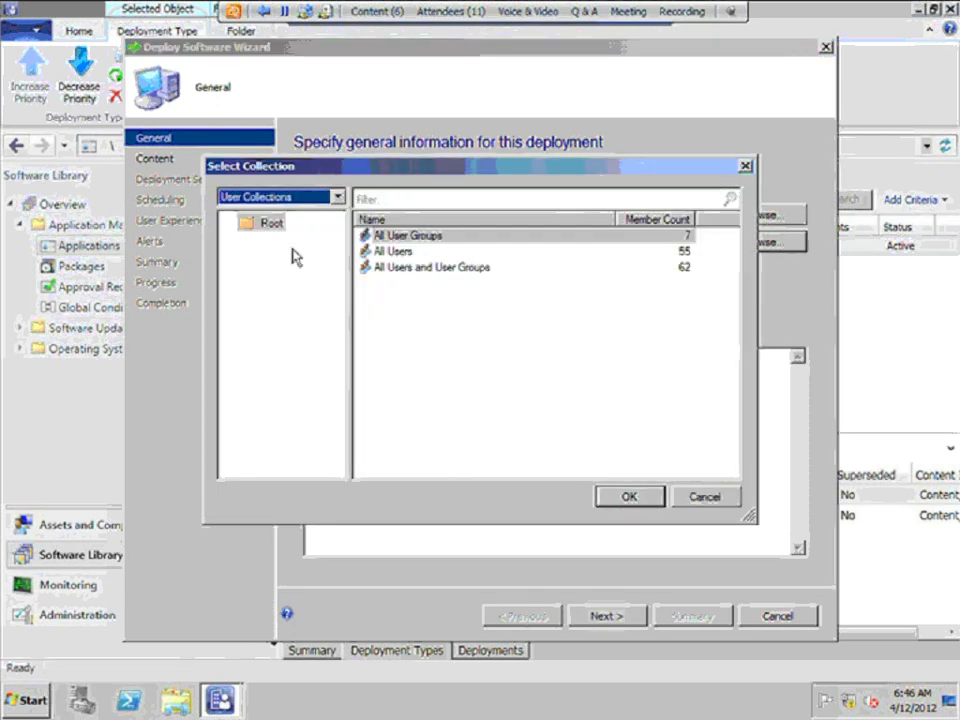
{"action": "left_click", "coordinate": [408, 252]}
{"action": "left_click", "coordinate": [636, 508]}
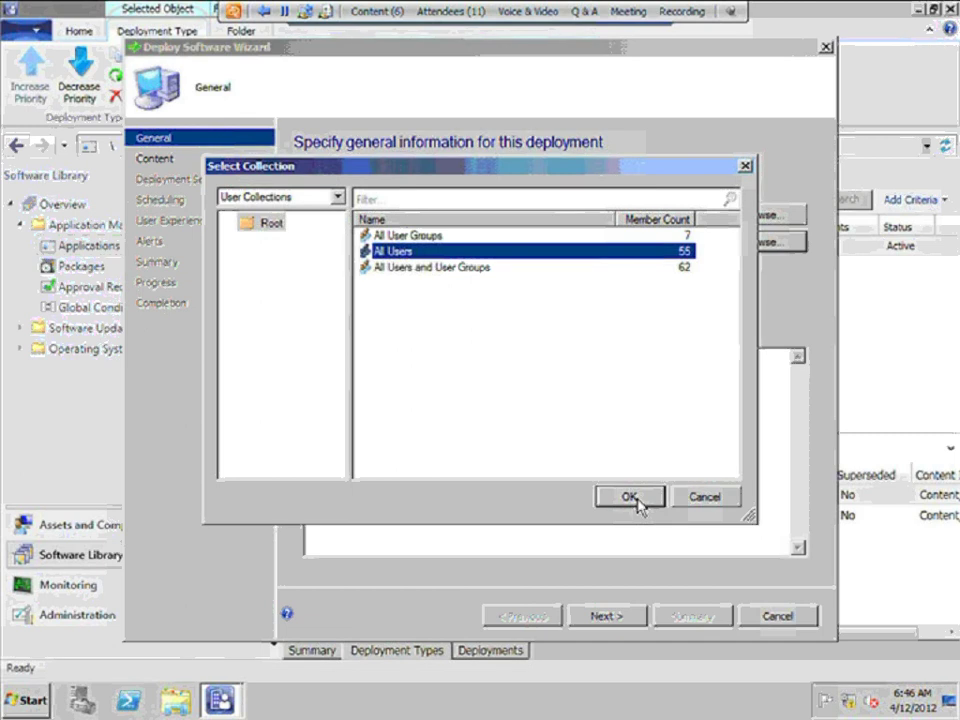
Re-browse the collections, confirm All Users as target, and advance to the Content page.
{"action": "left_click", "coordinate": [339, 197]}
{"action": "left_click", "coordinate": [312, 226]}
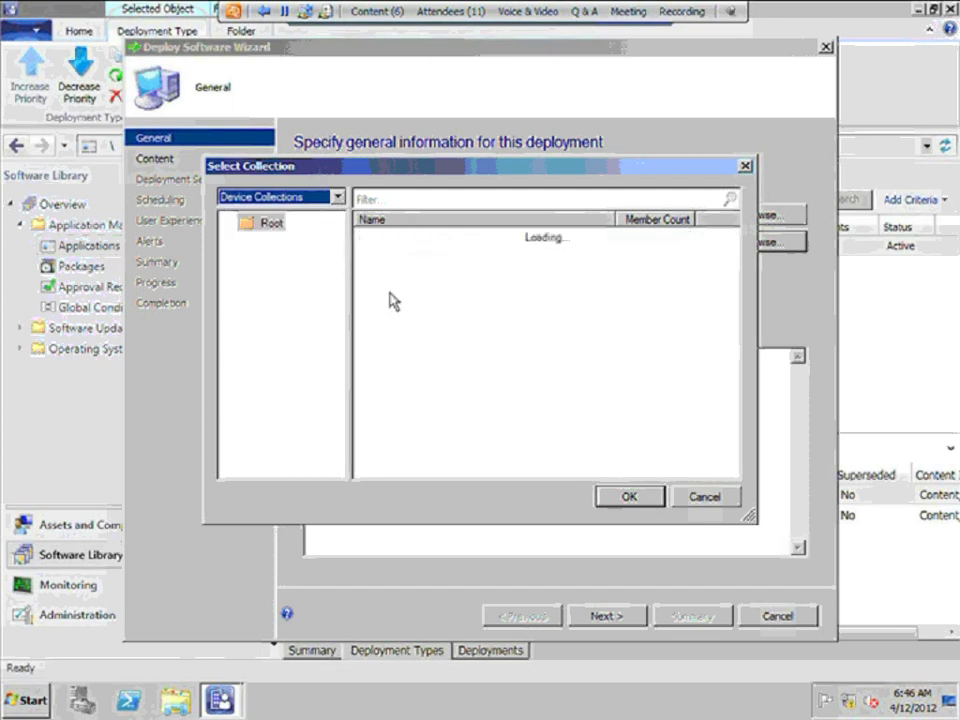
{"action": "left_click", "coordinate": [339, 197]}
{"action": "left_click", "coordinate": [305, 212]}
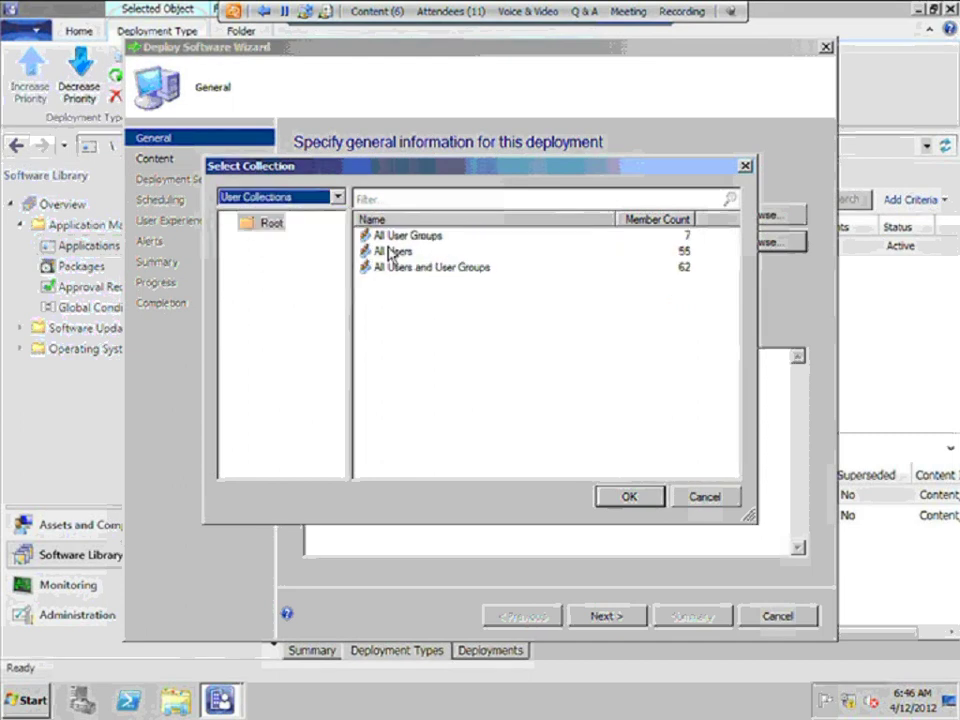
{"action": "left_click", "coordinate": [395, 252]}
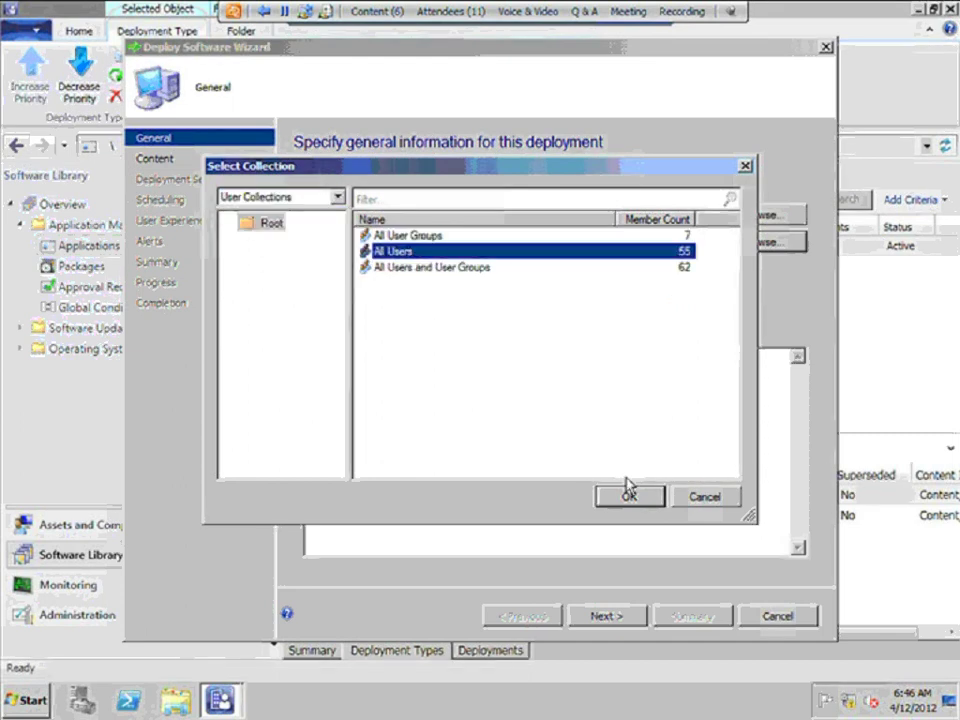
{"action": "left_click", "coordinate": [628, 498]}
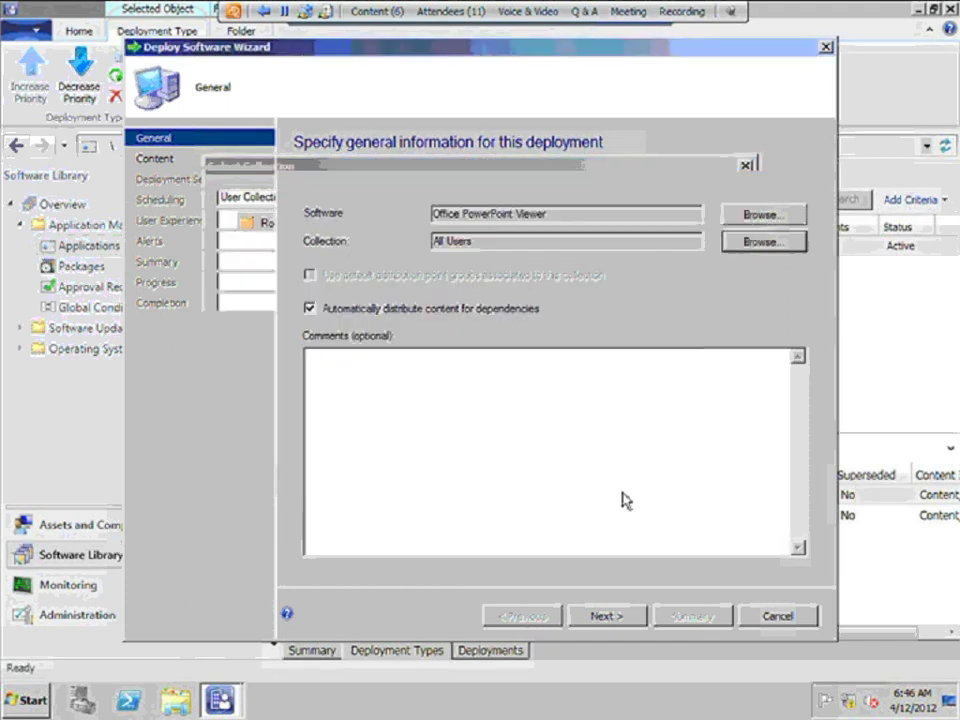
{"action": "left_click", "coordinate": [625, 617]}
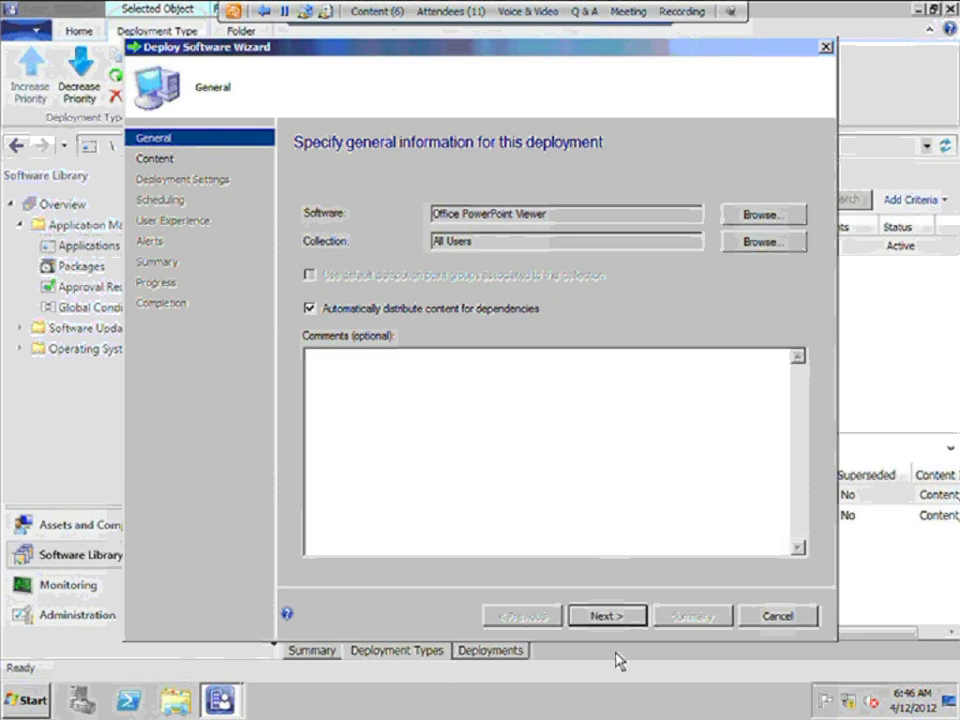
{"action": "left_click", "coordinate": [619, 620]}
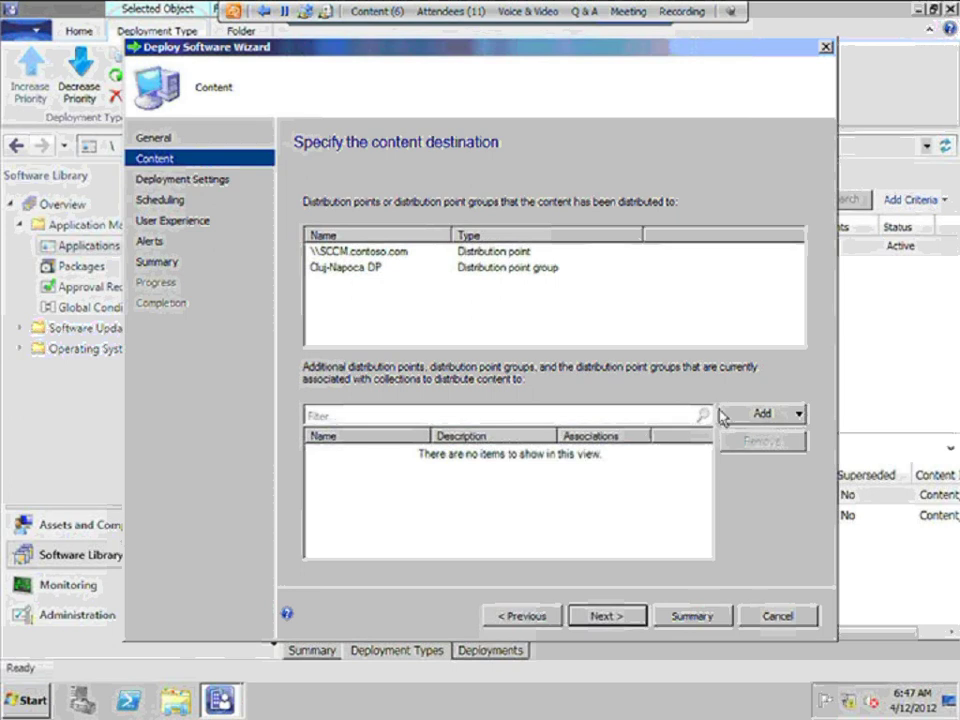
Confirm the Cluj-Napoca DP group is listed on the Content page without adding more destinations.
{"action": "left_click", "coordinate": [358, 268]}
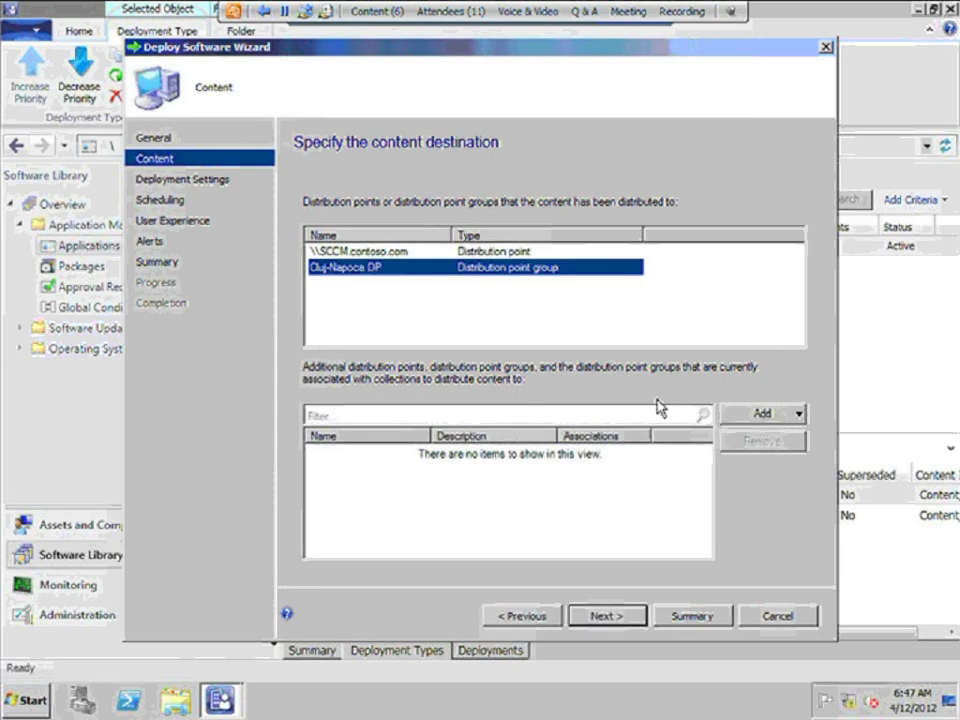
{"action": "left_click", "coordinate": [758, 415]}
{"action": "left_click", "coordinate": [579, 514]}
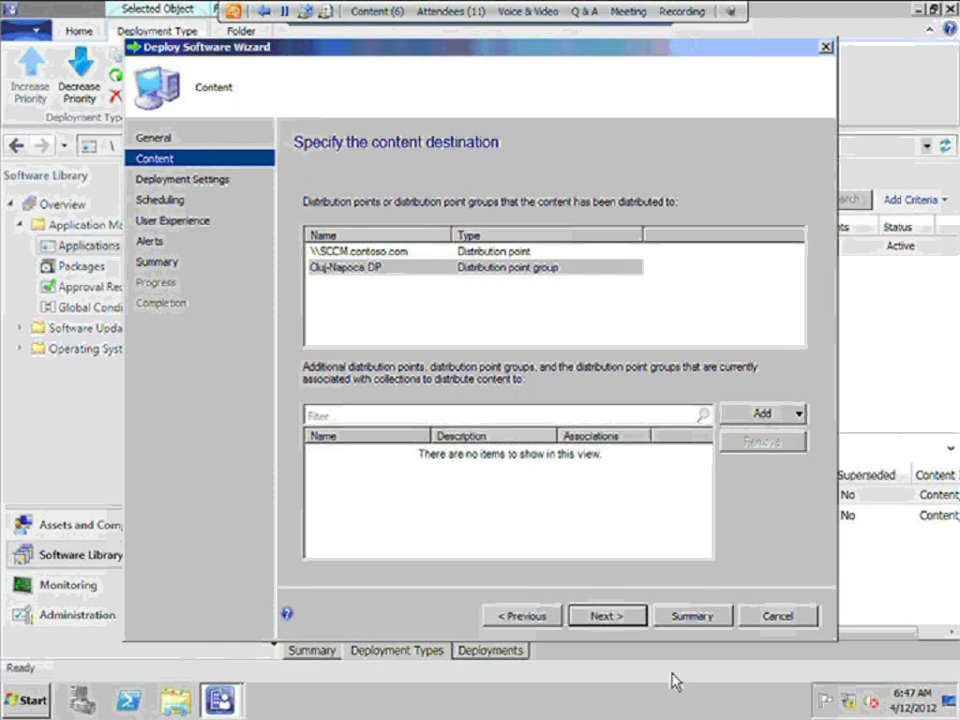
{"action": "left_click", "coordinate": [600, 615]}
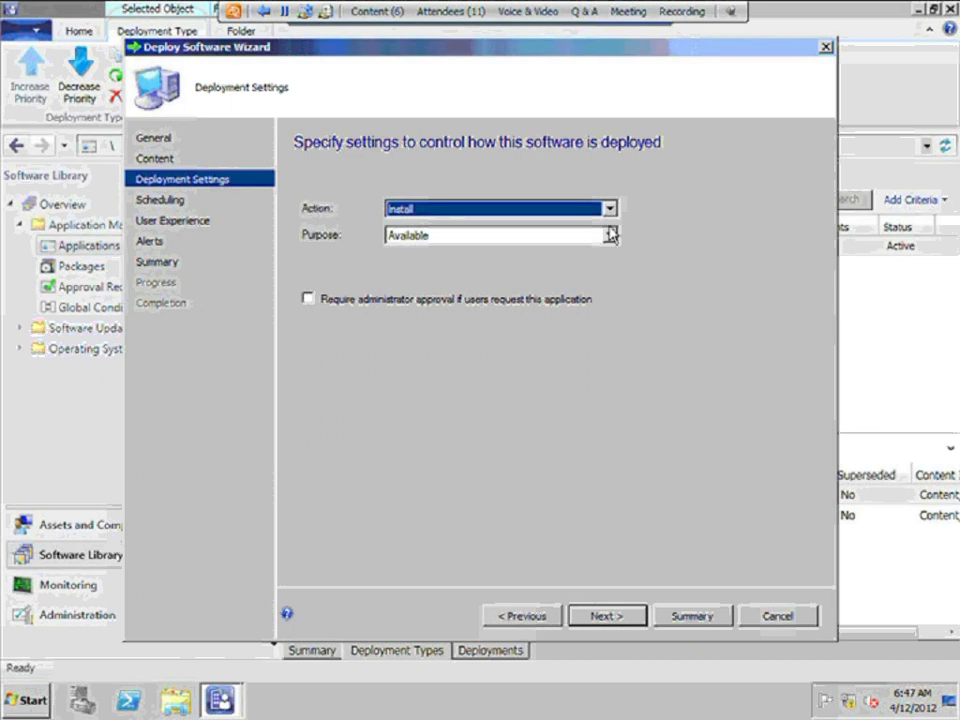
Keep the deployment as an Available install and advance past Scheduling and User Experience.
{"action": "left_click", "coordinate": [609, 236]}
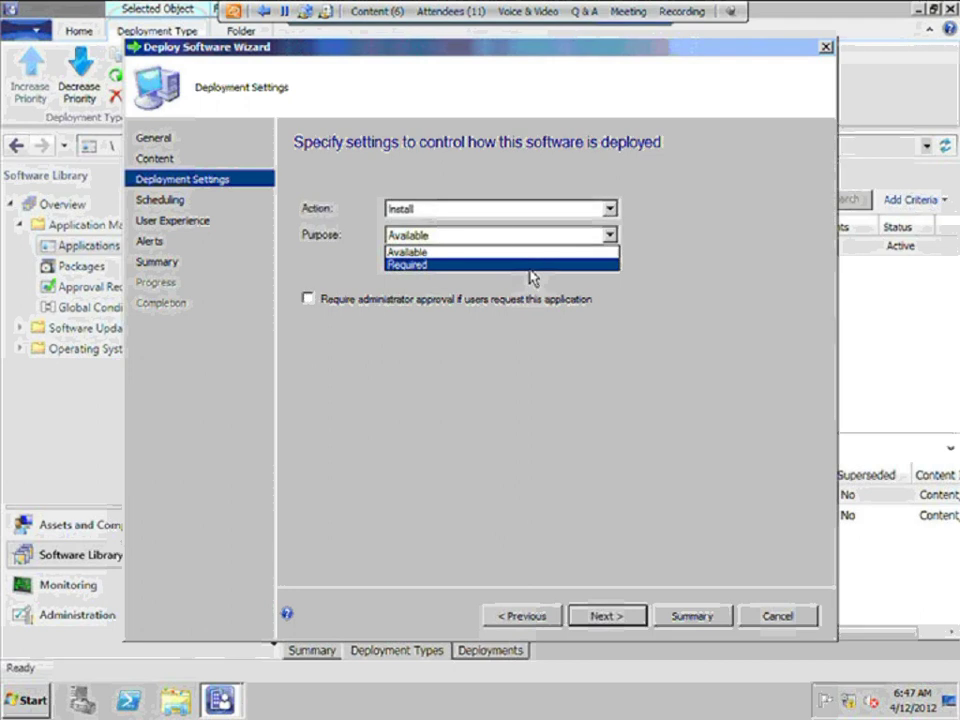
{"action": "left_click", "coordinate": [495, 254]}
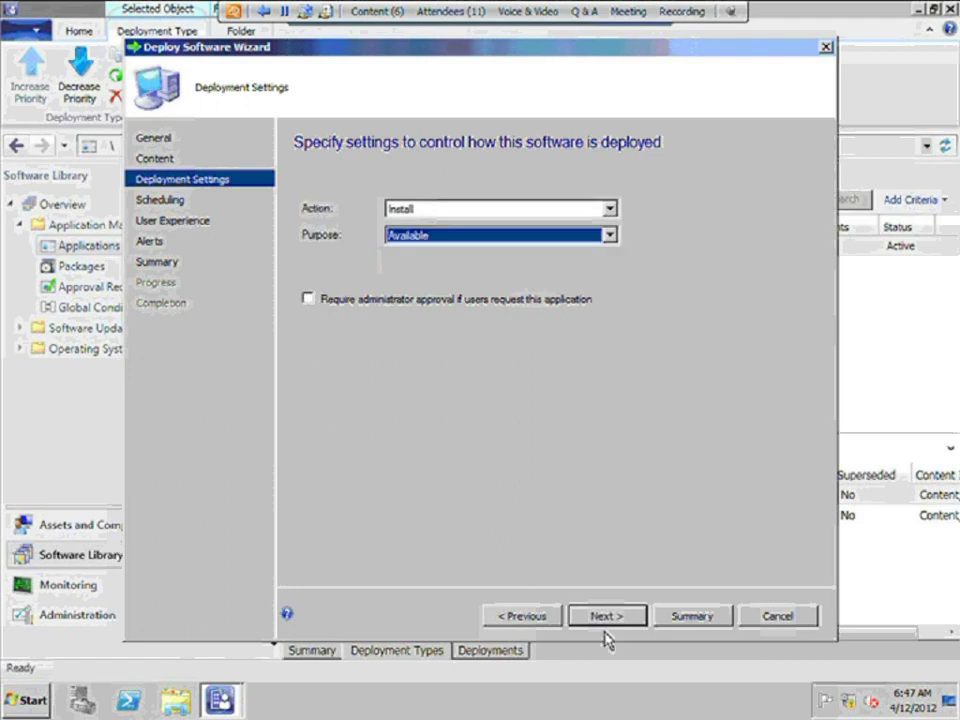
{"action": "left_click", "coordinate": [608, 622]}
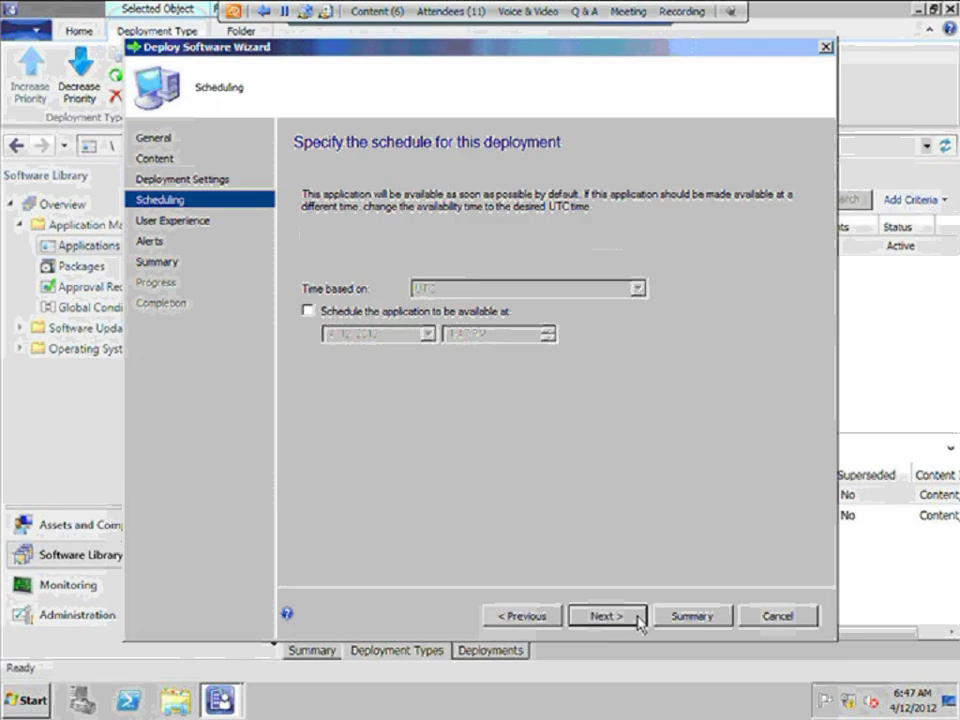
{"action": "left_click", "coordinate": [630, 620]}
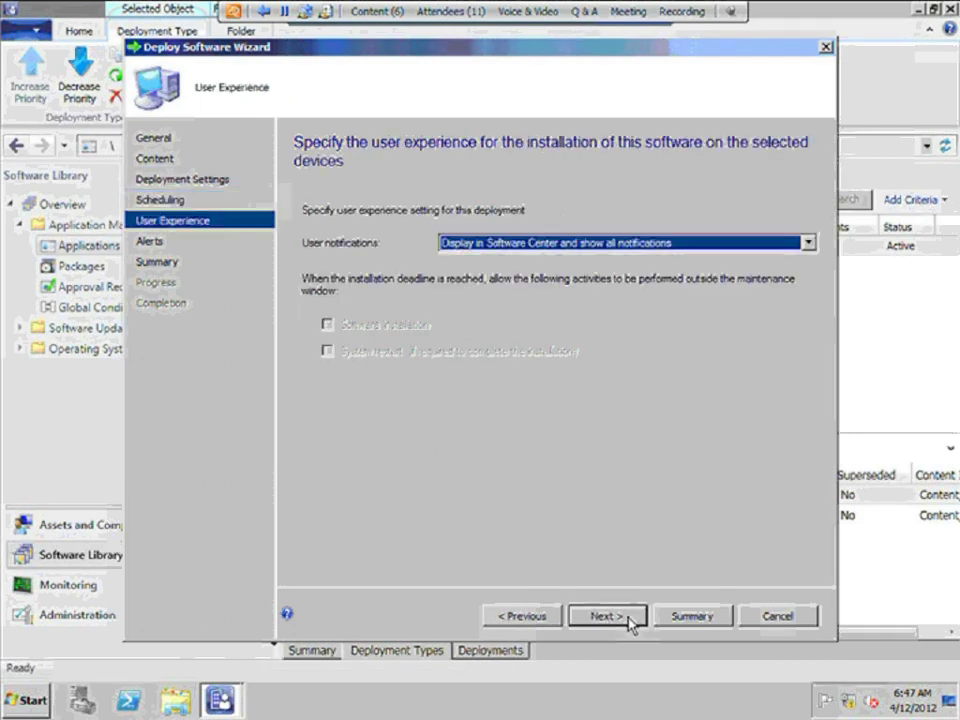
{"action": "left_click", "coordinate": [630, 620]}
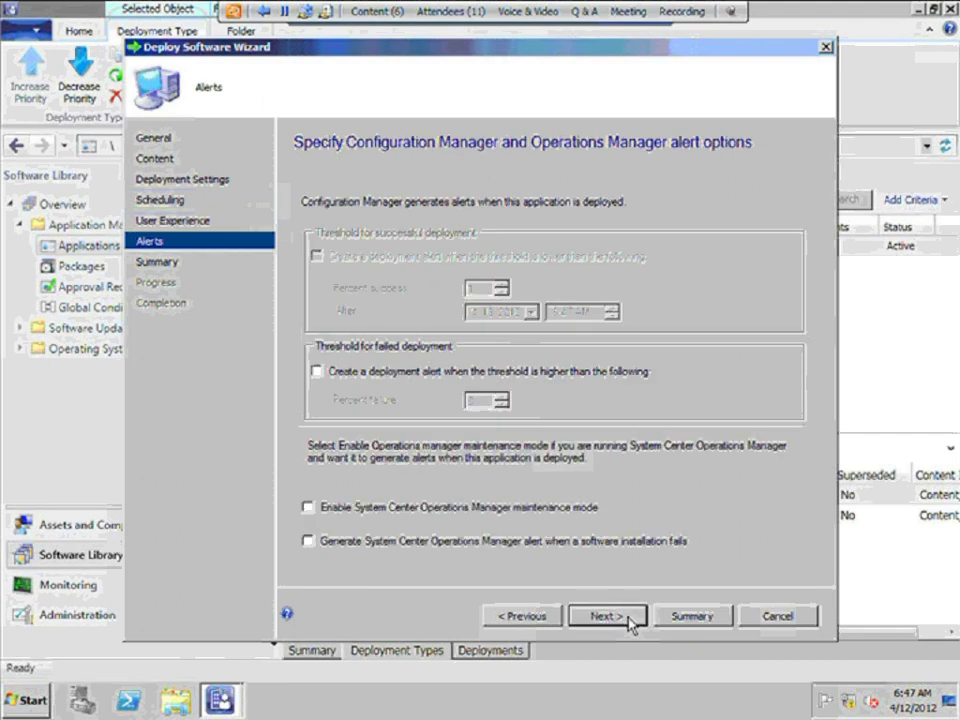
Enable the failed-deployment alert with a 10 percent failure threshold.
{"action": "left_click", "coordinate": [630, 620]}
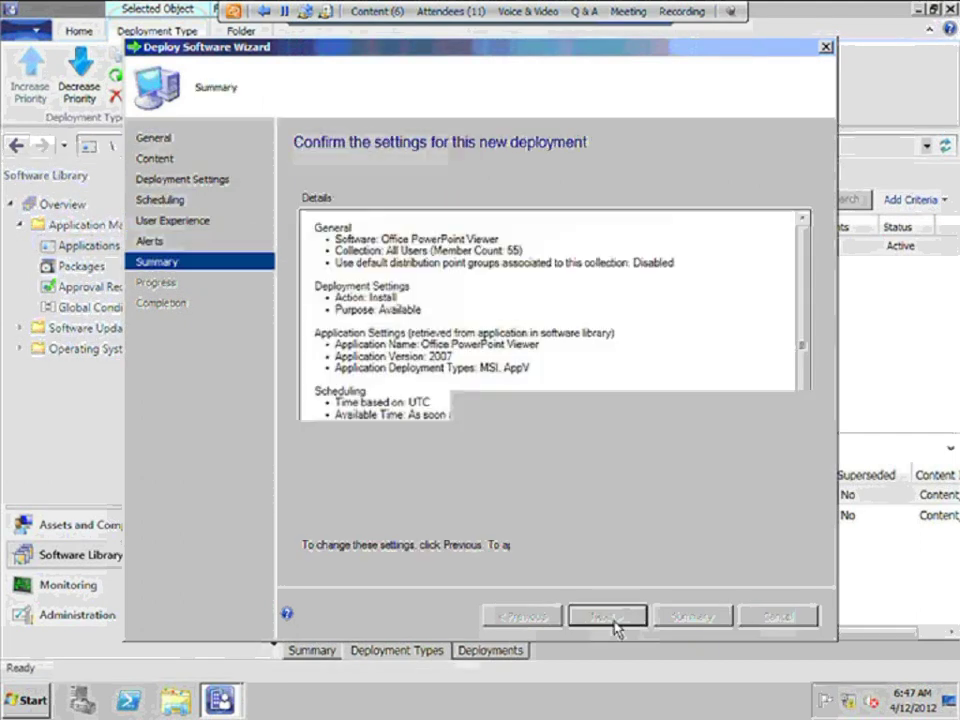
{"action": "left_click", "coordinate": [530, 617]}
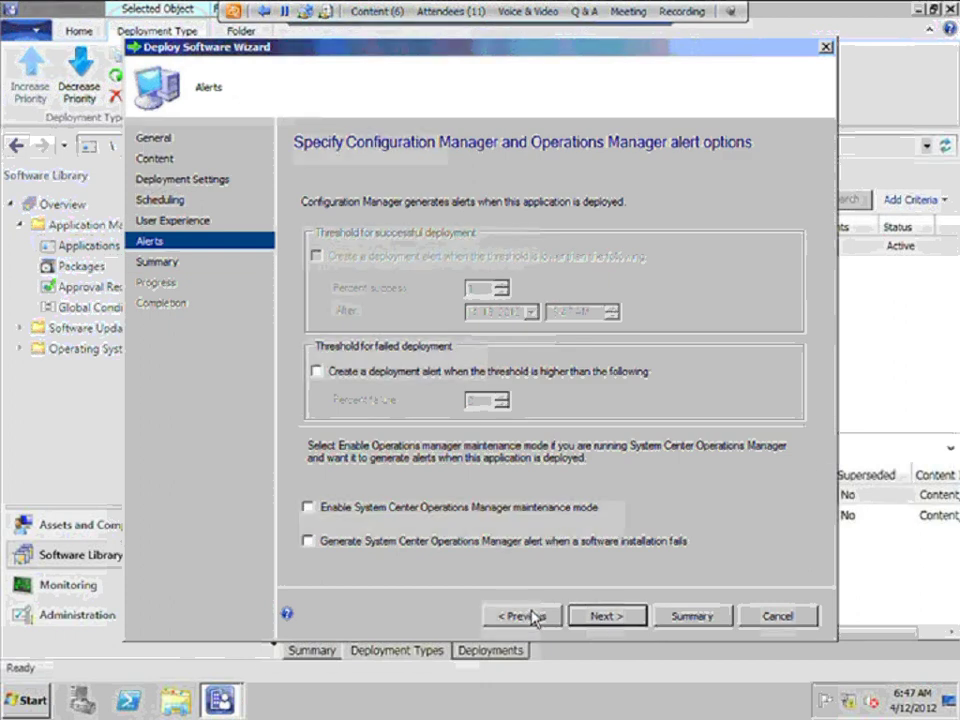
{"action": "left_click", "coordinate": [316, 371]}
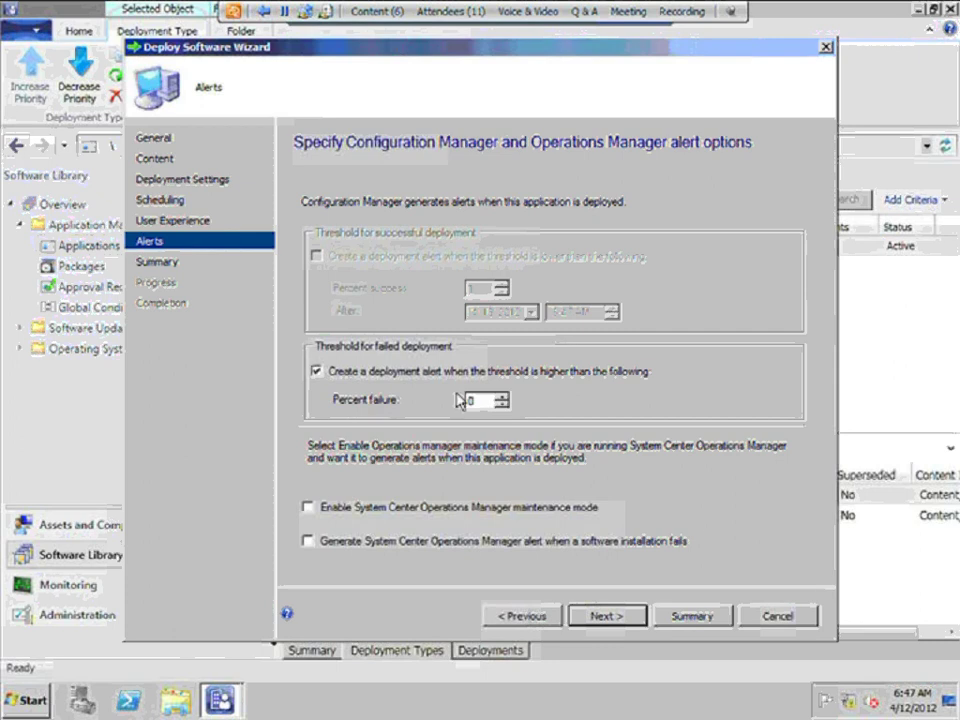
{"action": "left_click_drag", "start_coordinate": [476, 399], "coordinate": [455, 400]}
{"action": "type", "text": "10"}
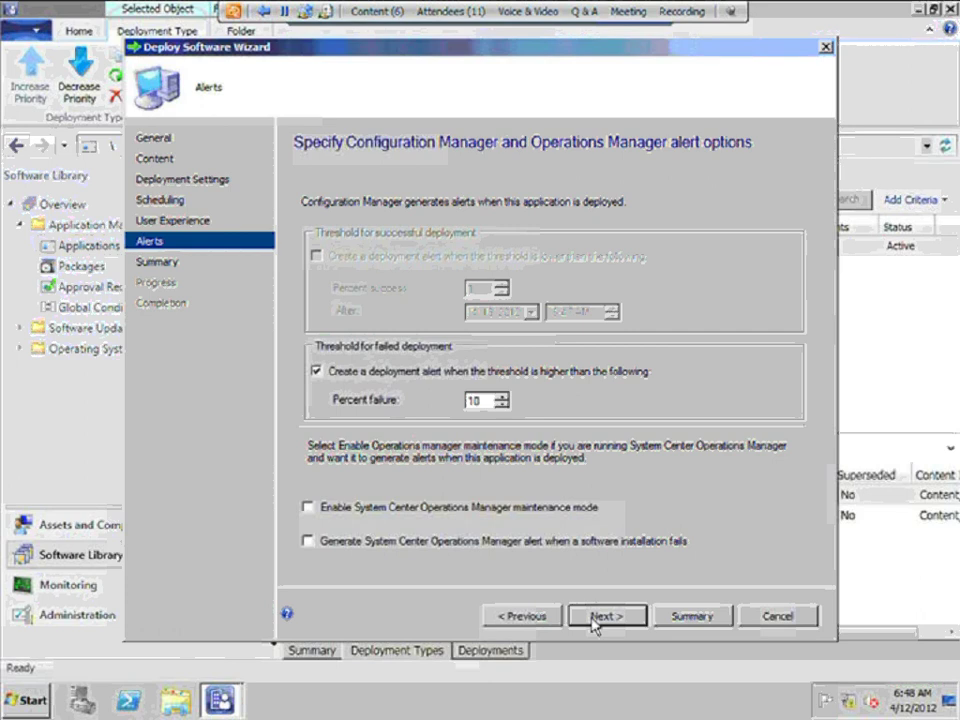
Complete the Deploy Software Wizard and close it.
{"action": "left_click", "coordinate": [600, 620]}
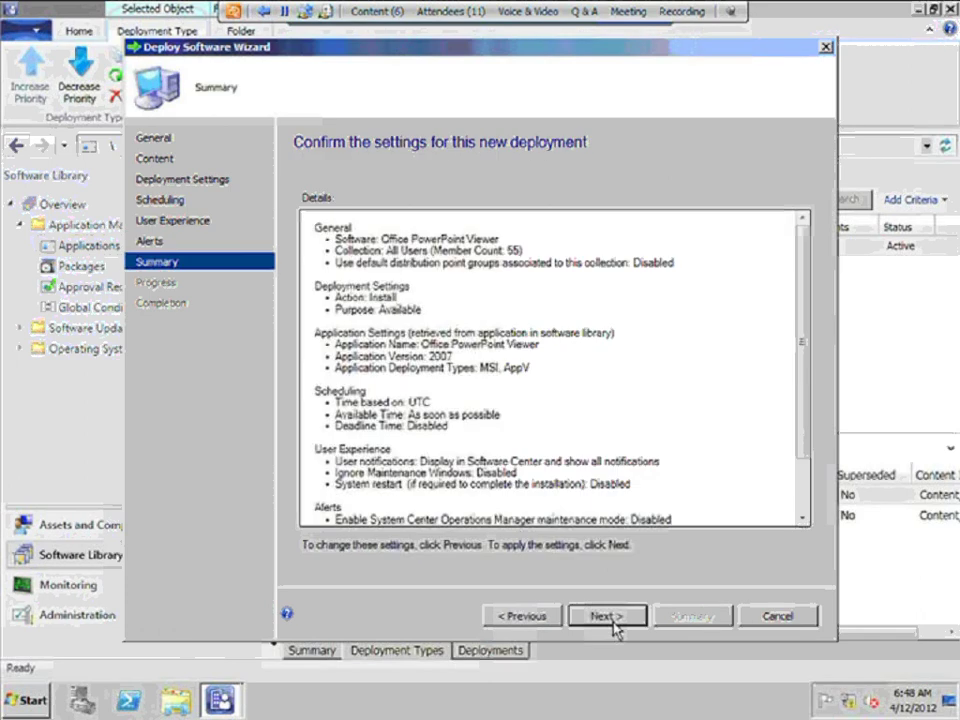
{"action": "left_click", "coordinate": [609, 619]}
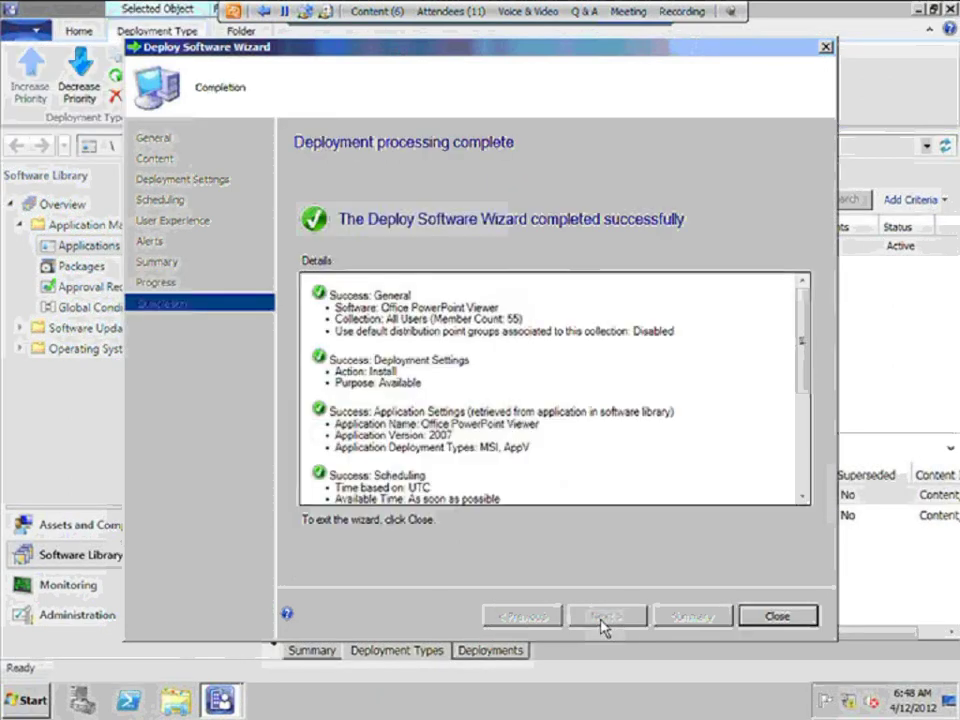
{"action": "left_click", "coordinate": [786, 624]}
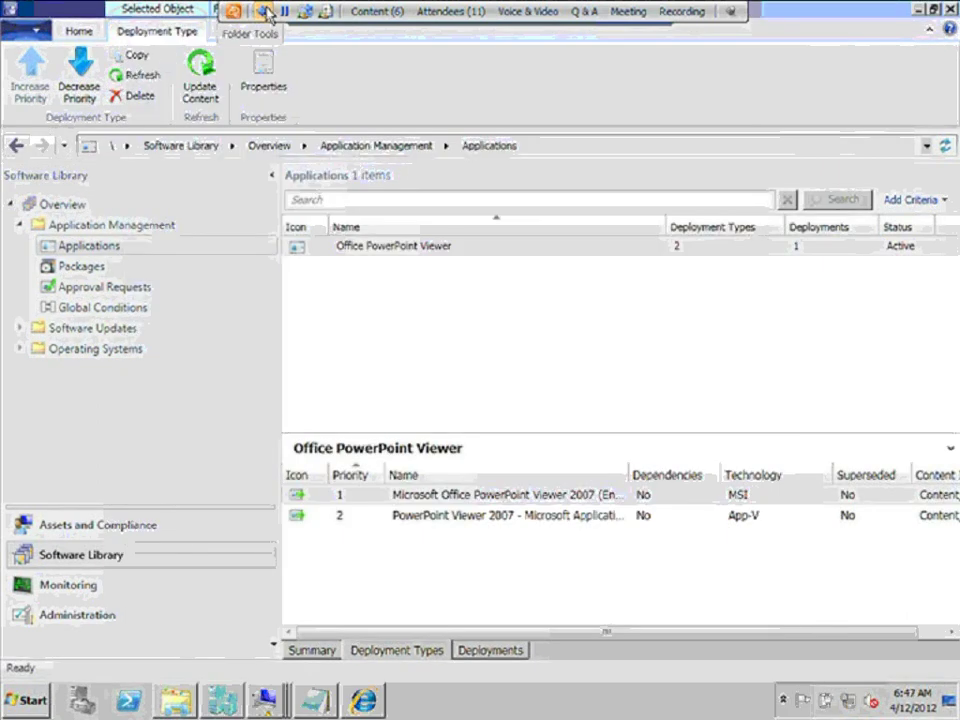
{"action": "left_click", "coordinate": [267, 12]}
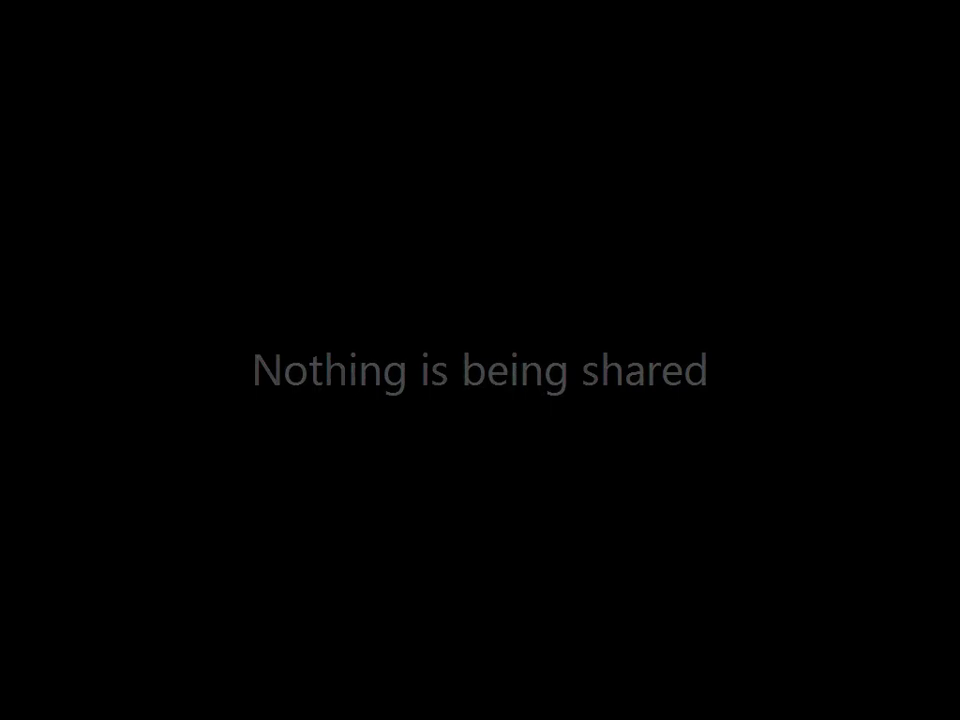
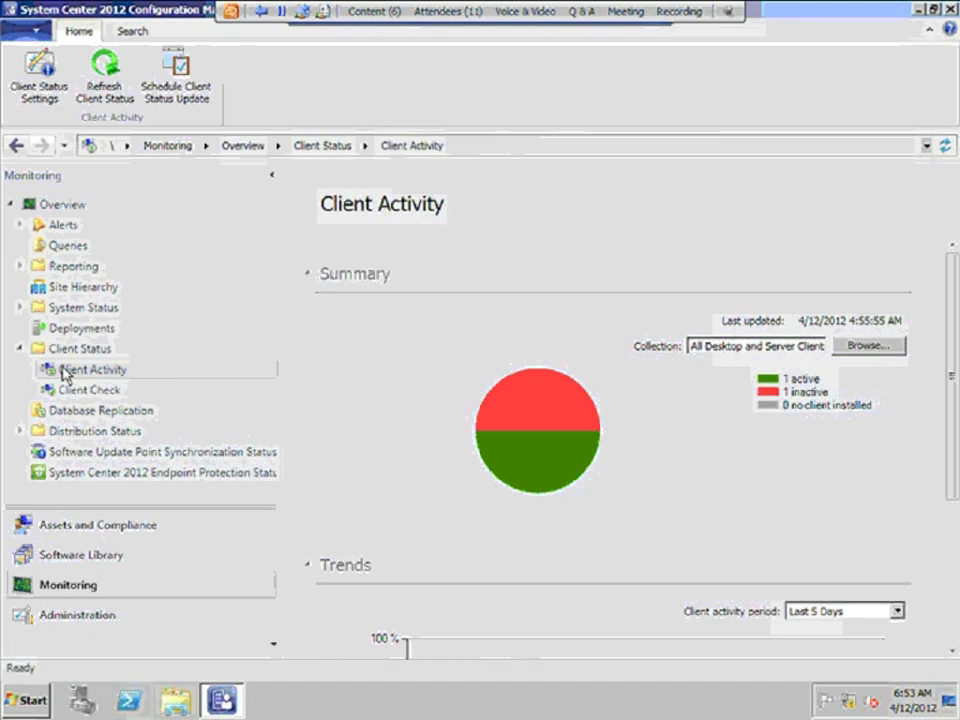
Confirm the inactive-clients list holds only SRVR01, then show the Client Check summary.
{"action": "left_click", "coordinate": [541, 410]}
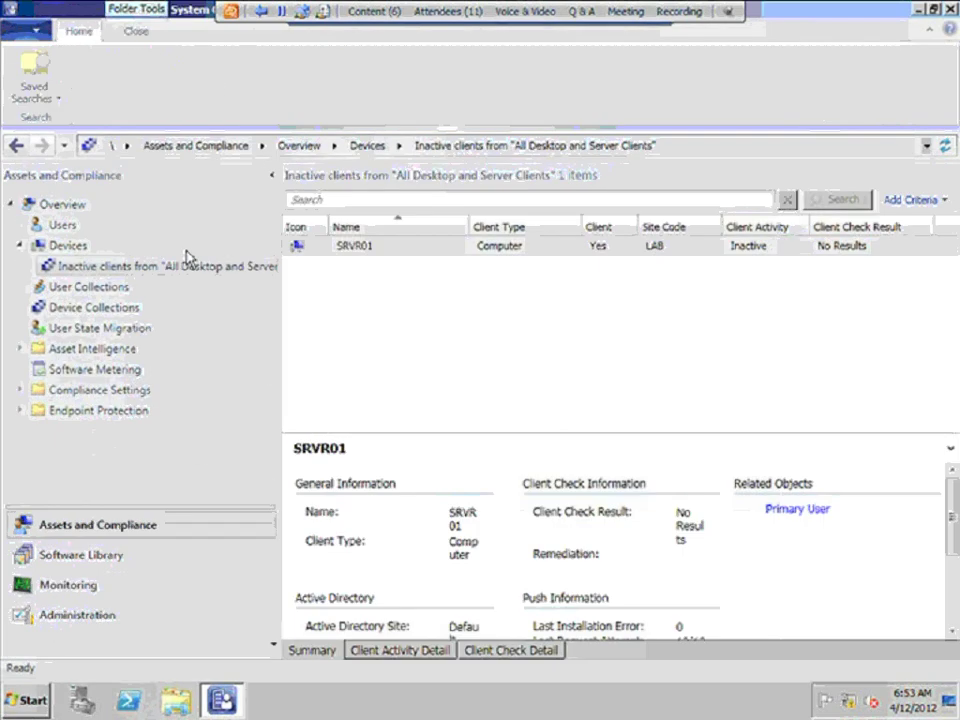
{"action": "left_click", "coordinate": [364, 246]}
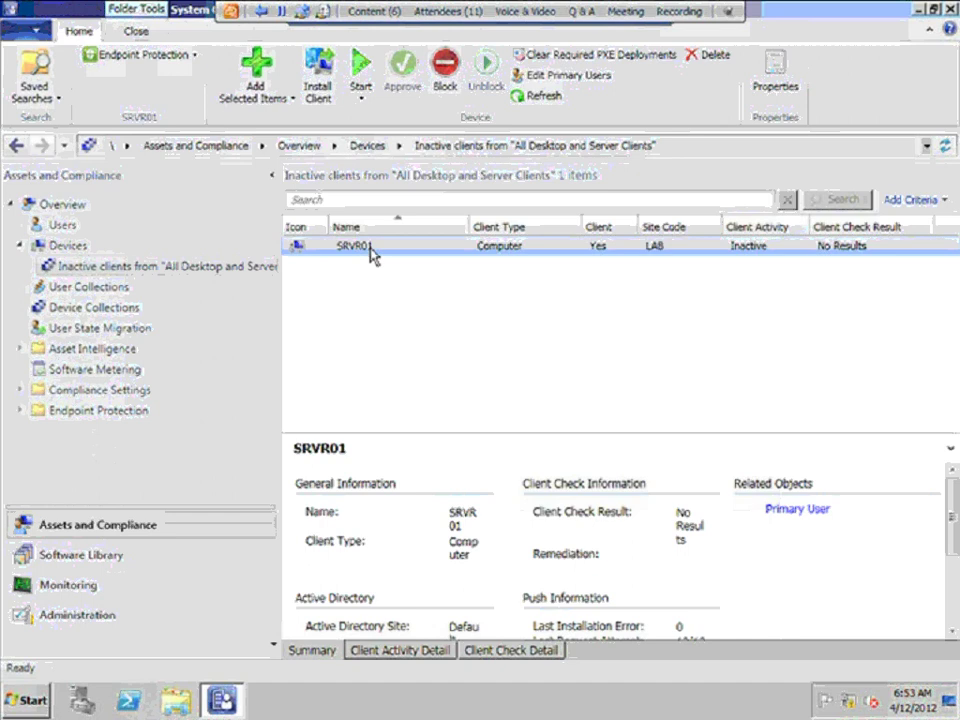
{"action": "left_click", "coordinate": [86, 598]}
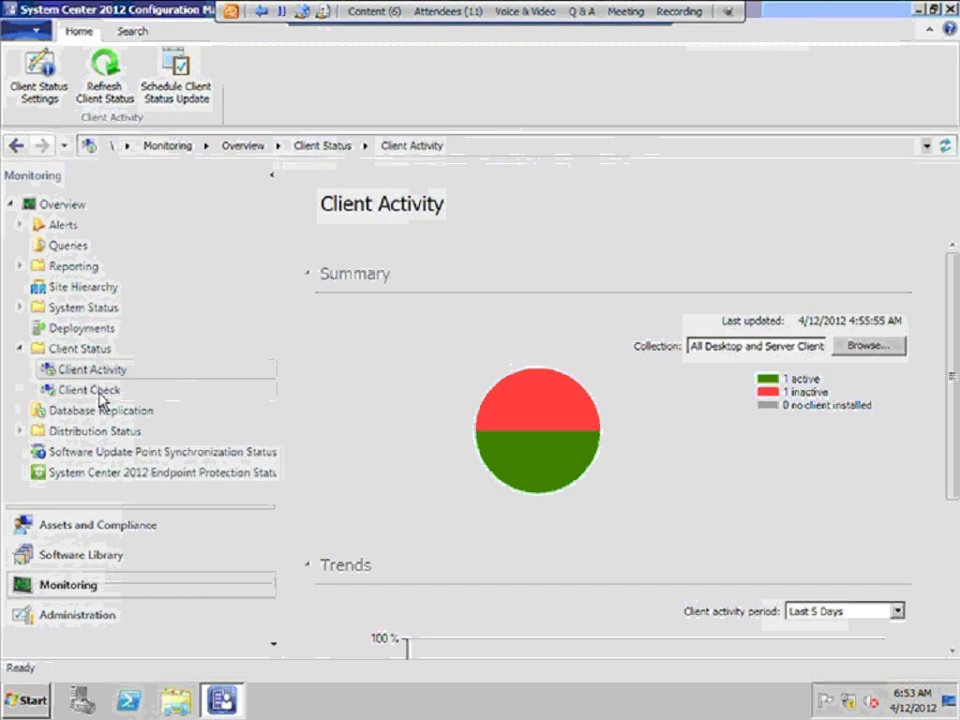
{"action": "left_click", "coordinate": [99, 391]}
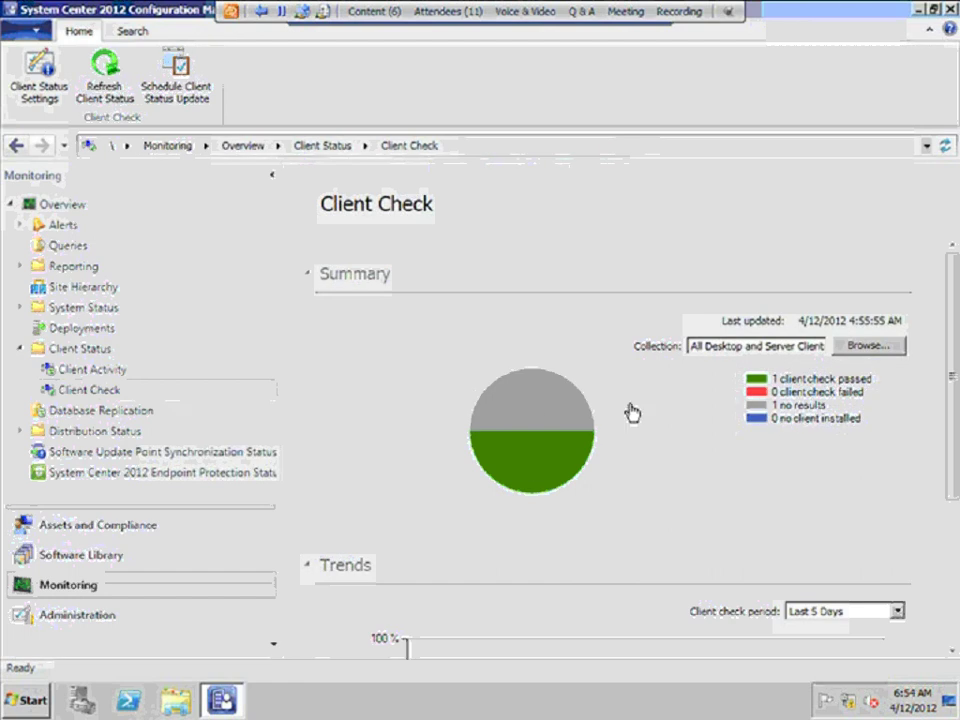
List the client without Client Check results, then move to the Administration workspace.
{"action": "left_click", "coordinate": [555, 410]}
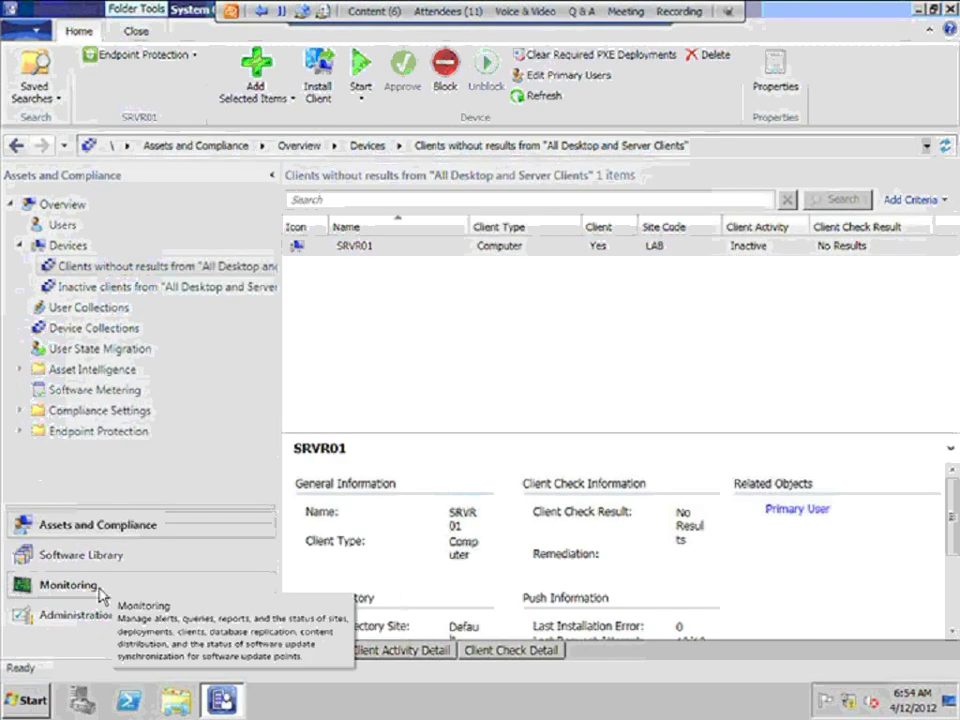
{"action": "left_click", "coordinate": [100, 596]}
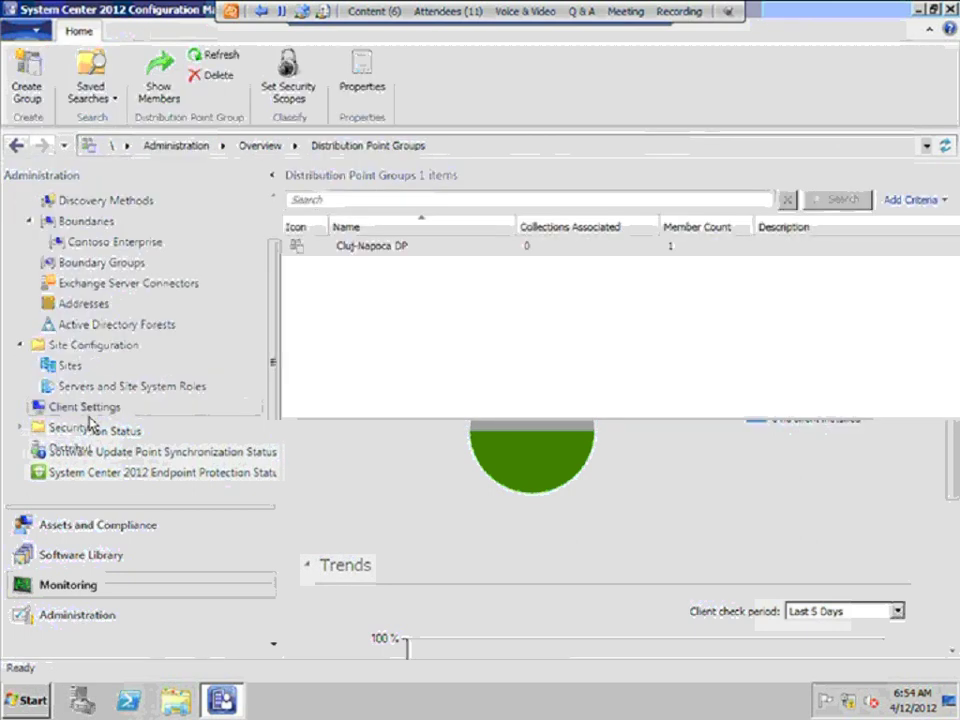
Open the Default Client Settings properties and review the Hardware Inventory and Software Inventory pages.
{"action": "left_click", "coordinate": [83, 410]}
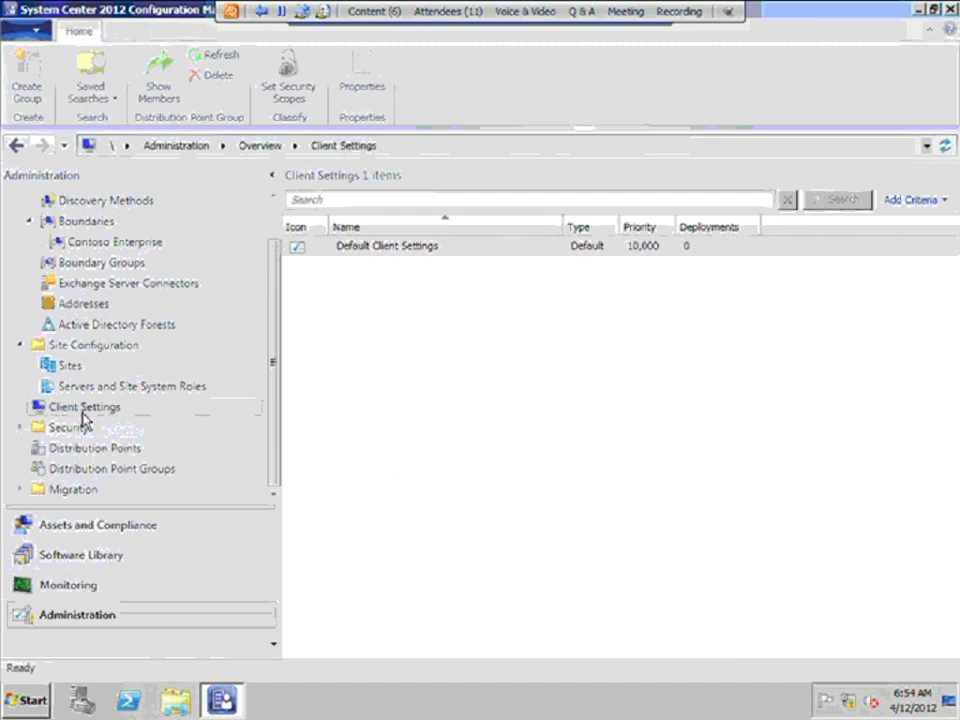
{"action": "right_click", "coordinate": [369, 252]}
{"action": "left_click", "coordinate": [398, 271]}
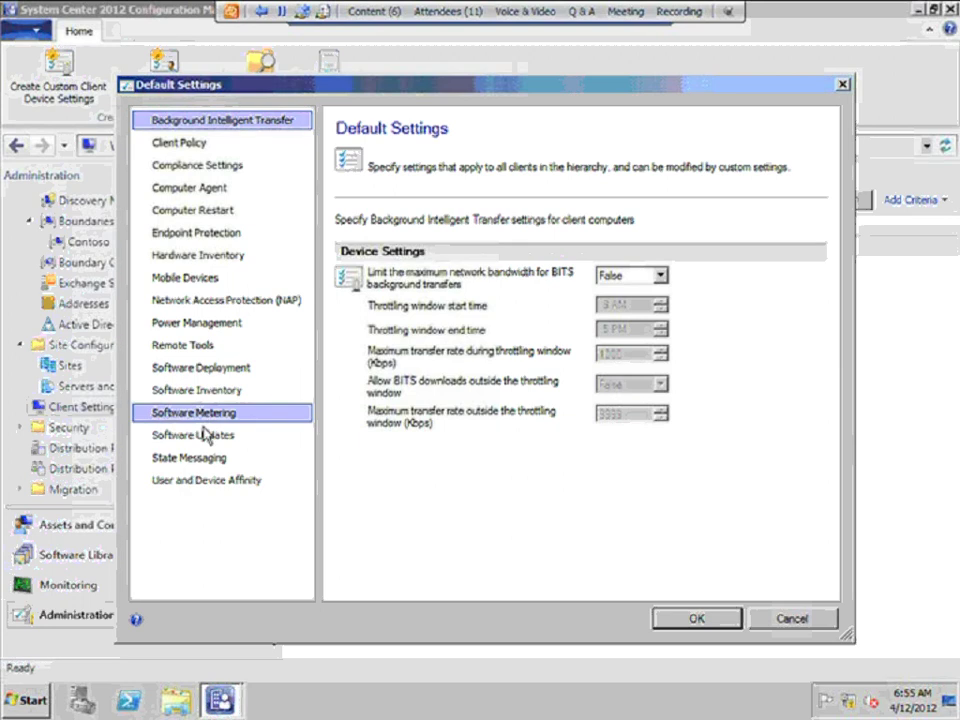
{"action": "left_click", "coordinate": [187, 254]}
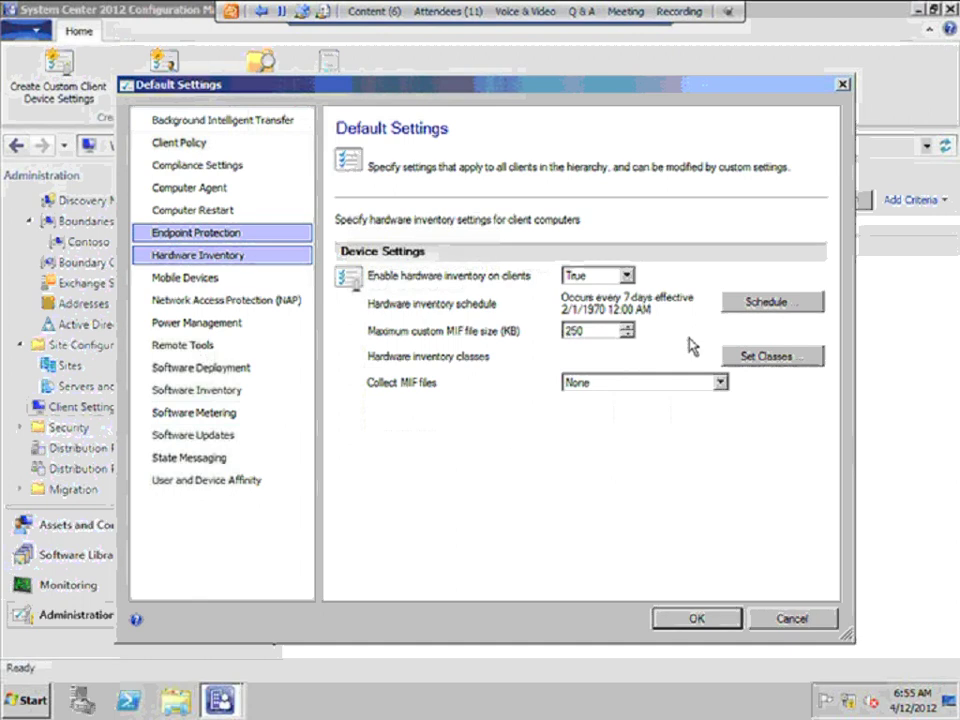
{"action": "left_click", "coordinate": [214, 393]}
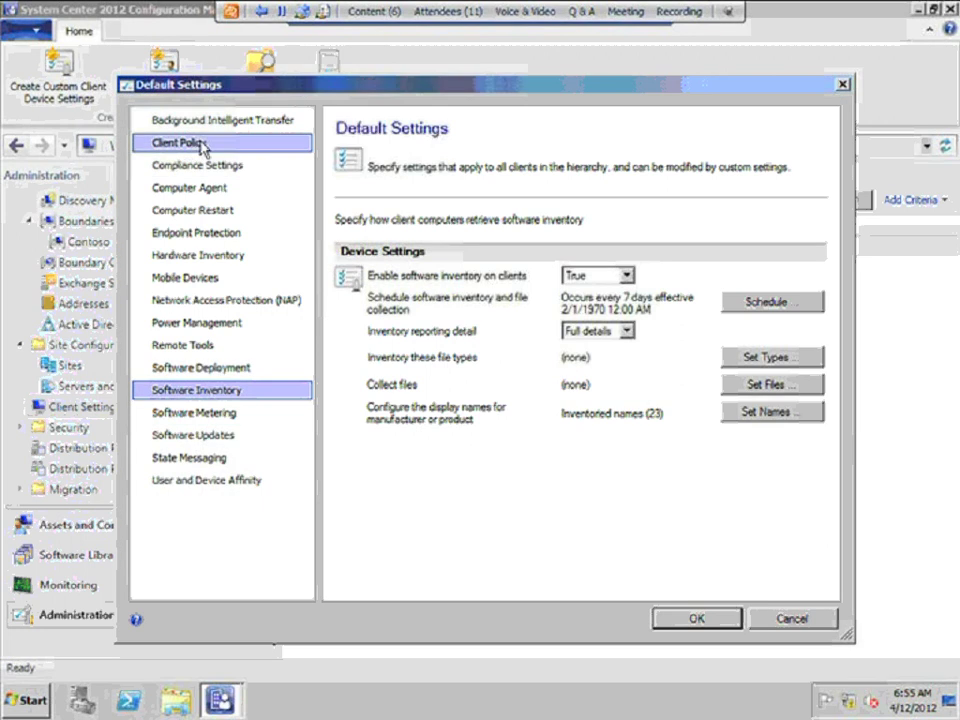
Review the default Client Policy, Compliance Settings, Computer Agent and Endpoint Protection pages.
{"action": "left_click", "coordinate": [201, 144]}
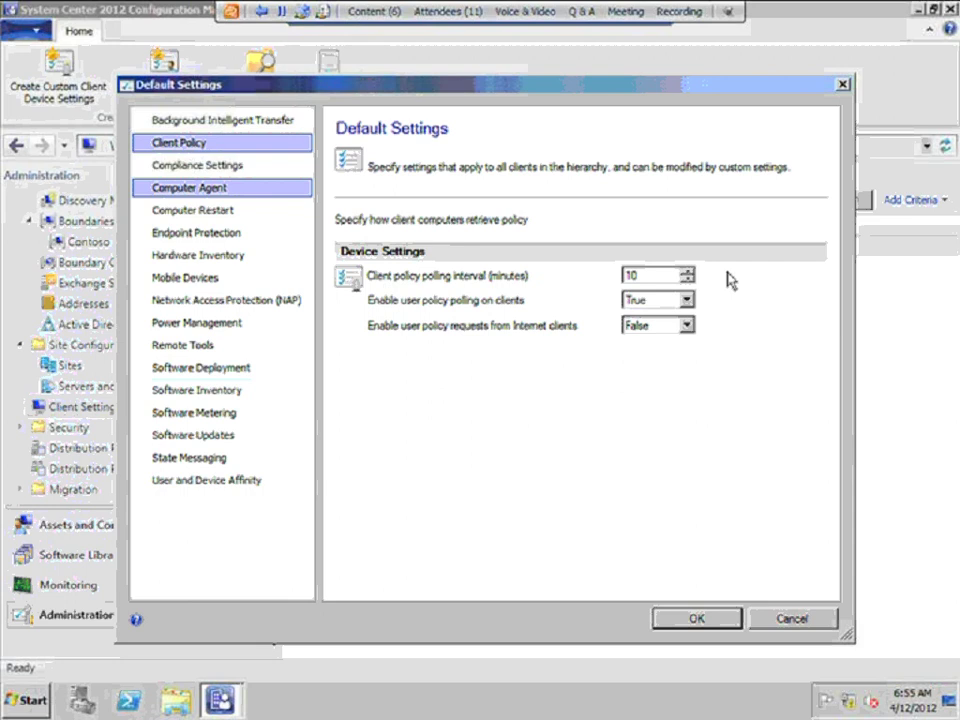
{"action": "left_click", "coordinate": [178, 170]}
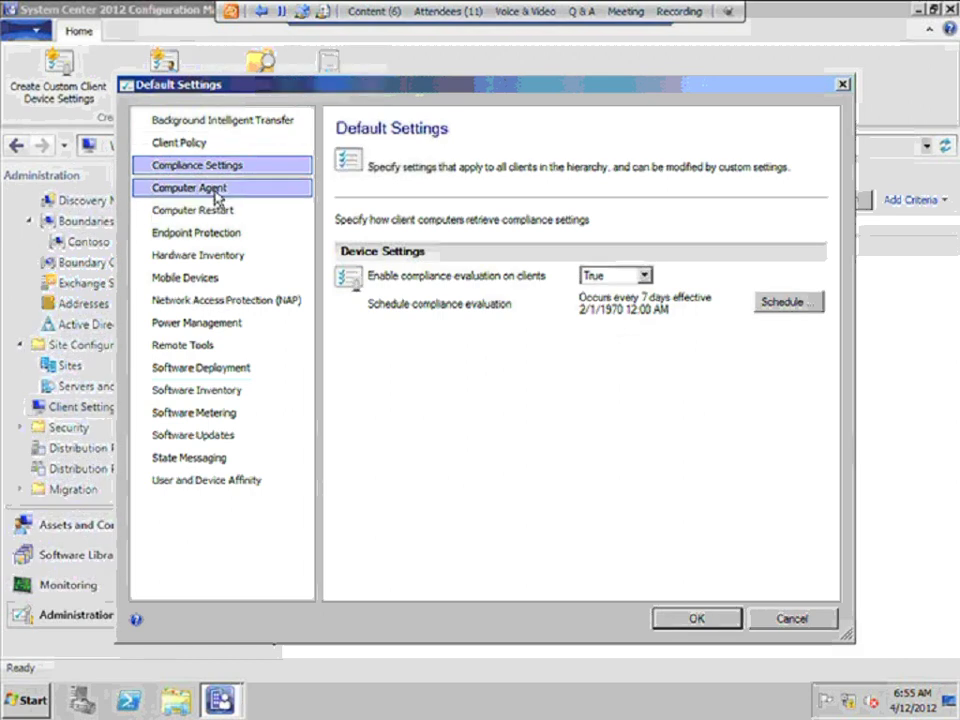
{"action": "left_click", "coordinate": [215, 192]}
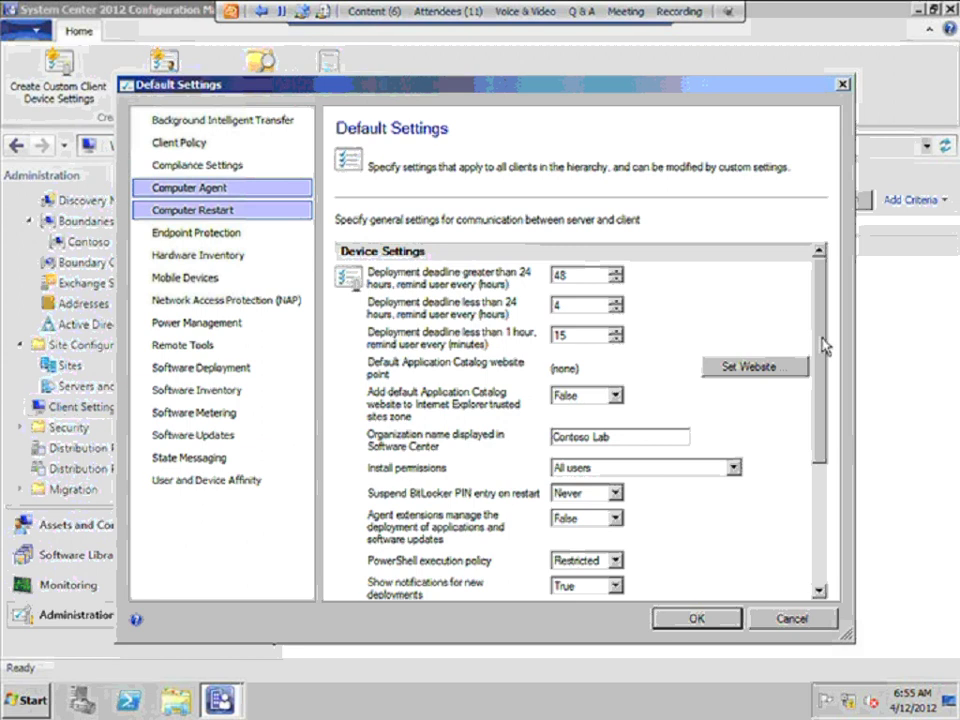
{"action": "scroll", "coordinate": [808, 441], "scroll_direction": "down", "scroll_amount": 3}
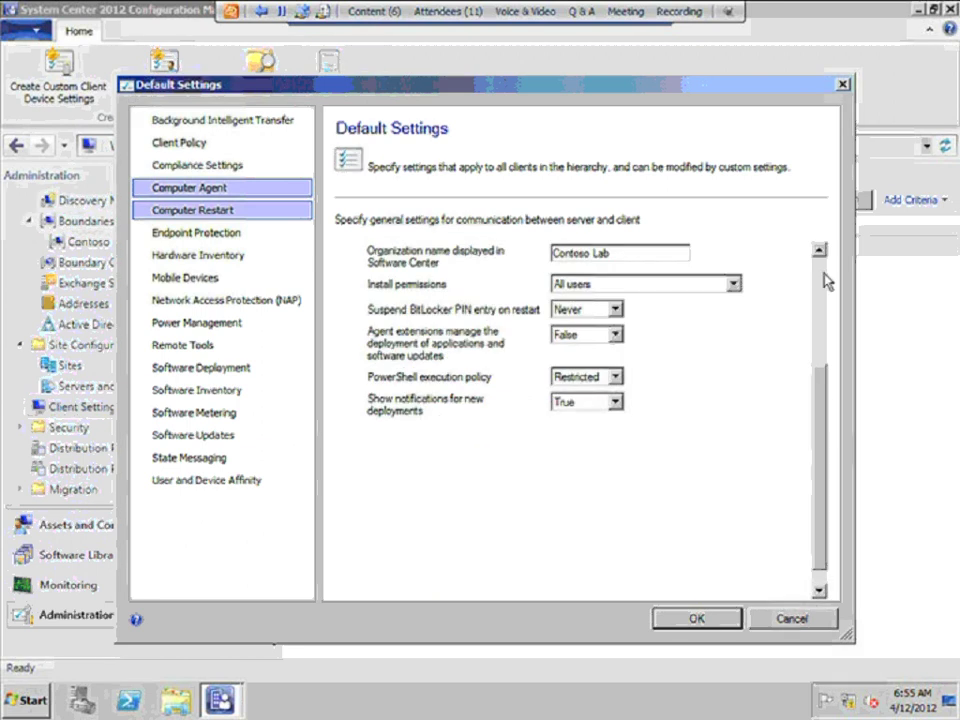
{"action": "scroll", "coordinate": [816, 306], "scroll_direction": "up", "scroll_amount": 3}
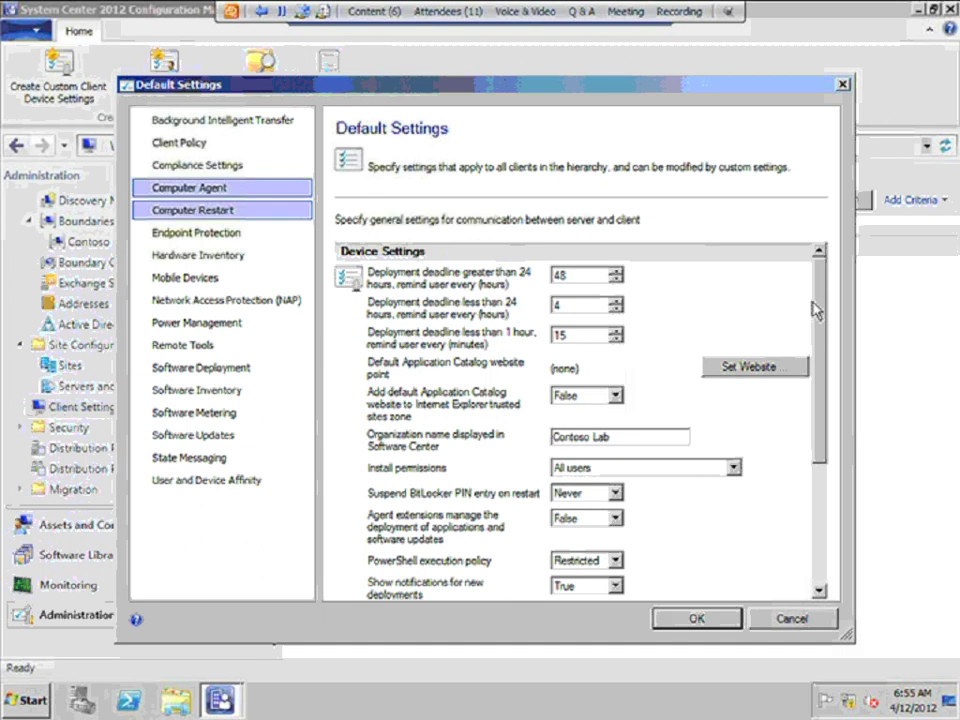
{"action": "left_click", "coordinate": [648, 440]}
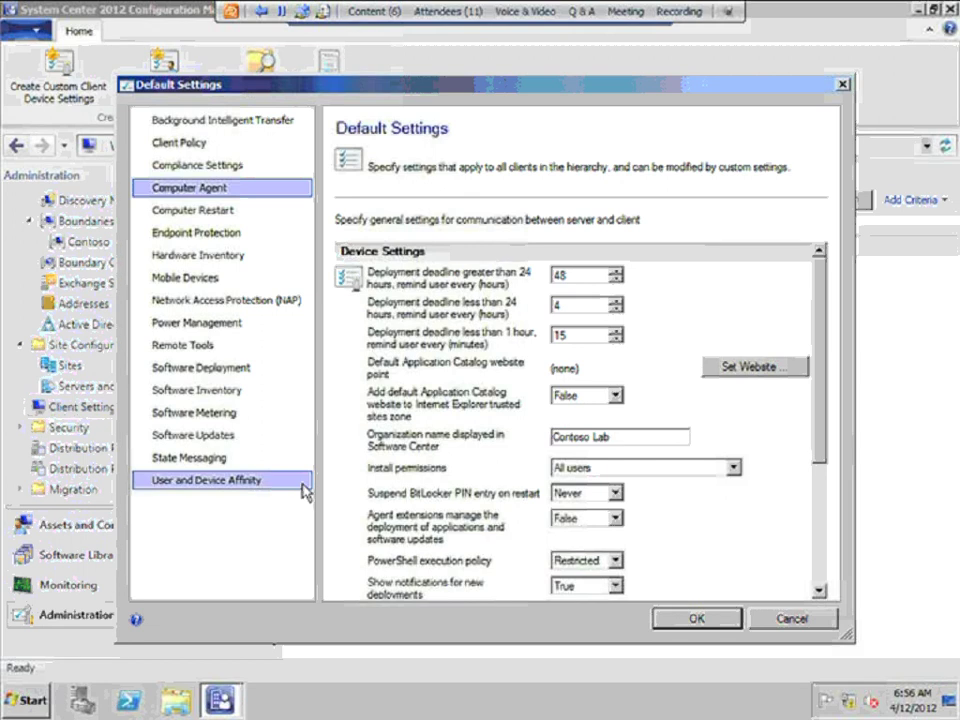
{"action": "left_click", "coordinate": [246, 238]}
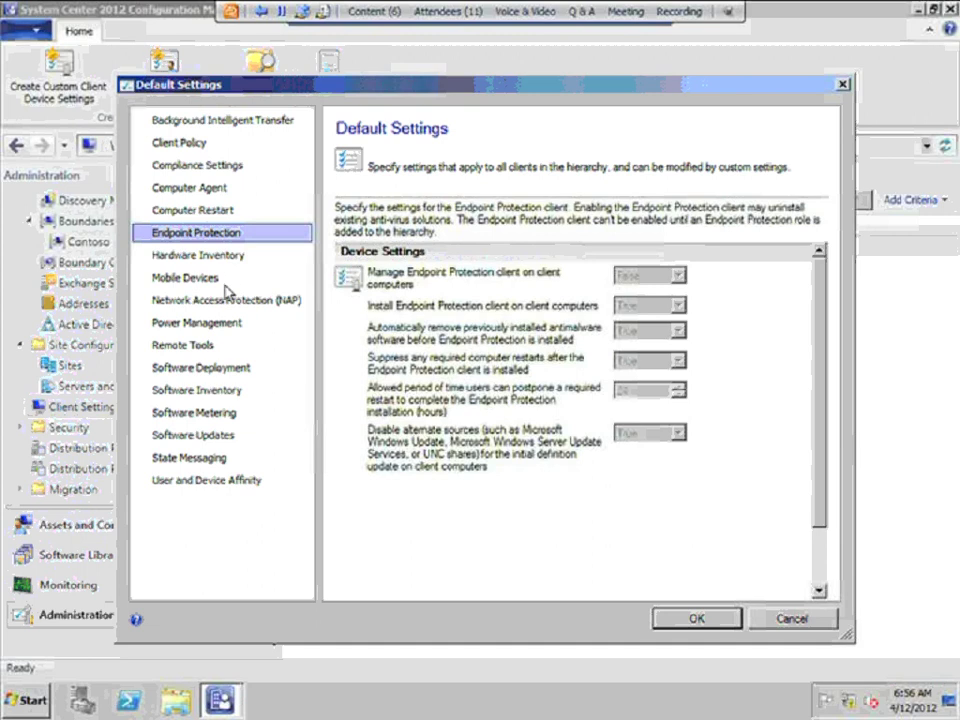
Set 'Automatically configure user device affinity from usage data' to True in the default settings and save.
{"action": "left_click", "coordinate": [225, 283]}
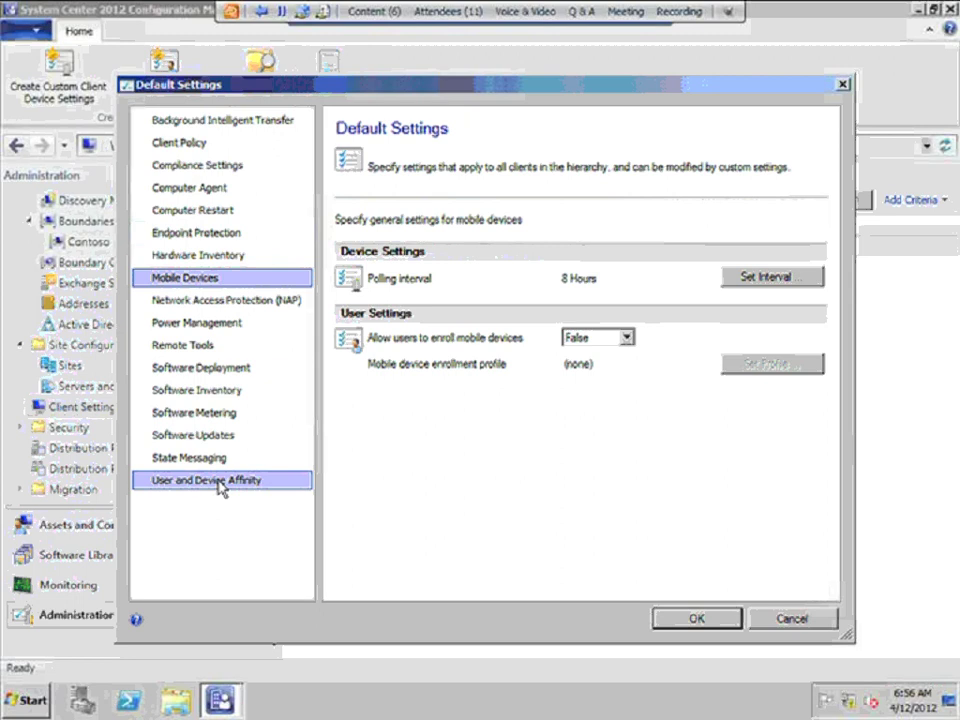
{"action": "left_click", "coordinate": [218, 483]}
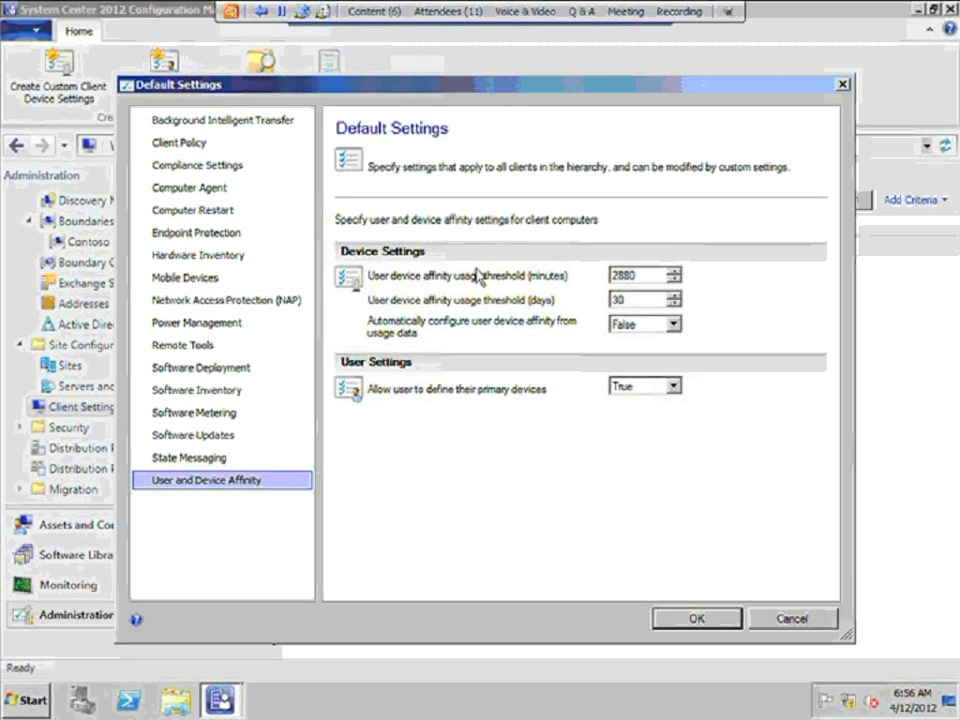
{"action": "left_click", "coordinate": [675, 387]}
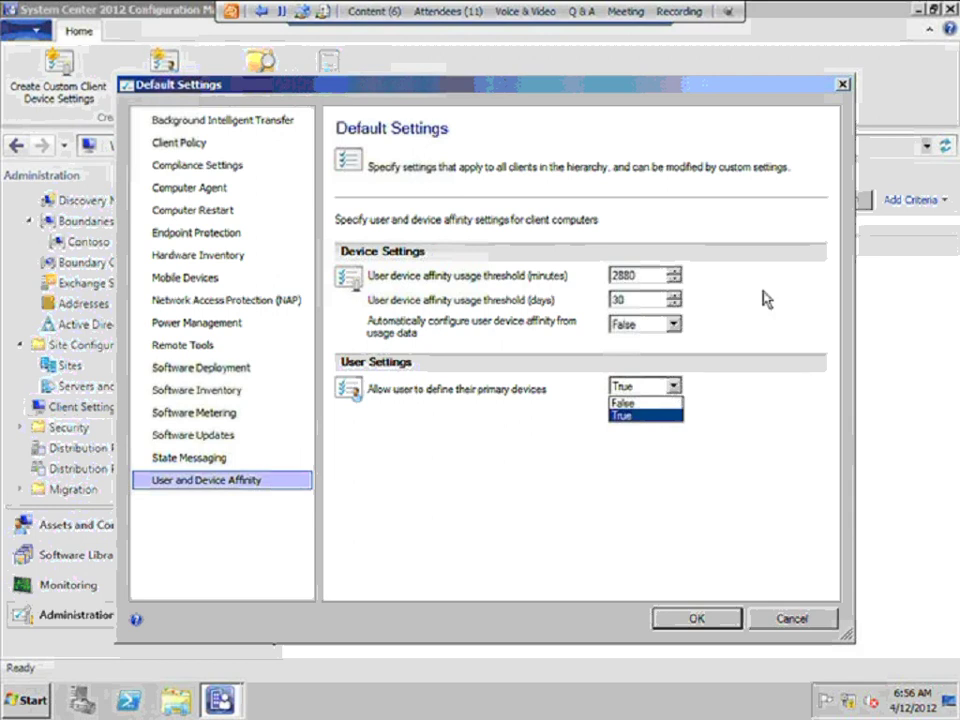
{"action": "left_click", "coordinate": [675, 388]}
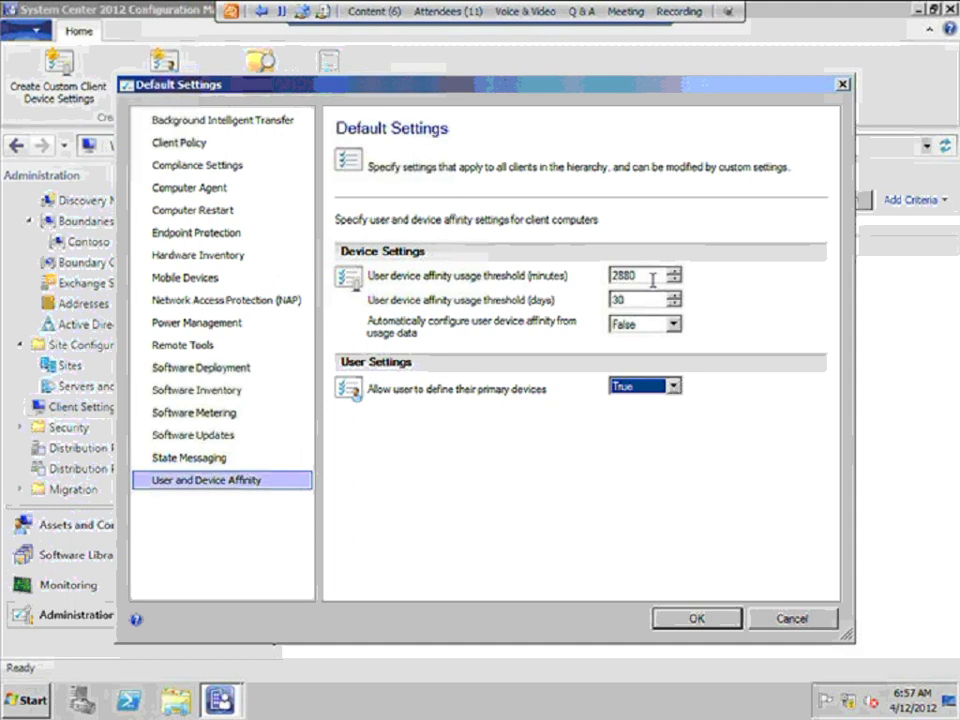
{"action": "left_click", "coordinate": [673, 324]}
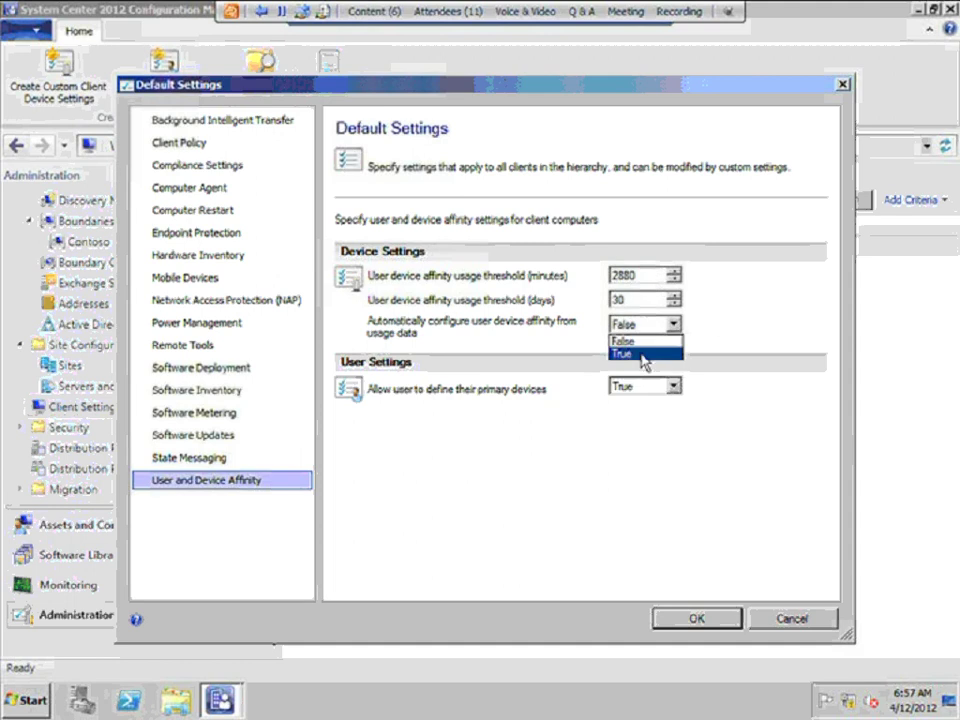
{"action": "left_click", "coordinate": [643, 354]}
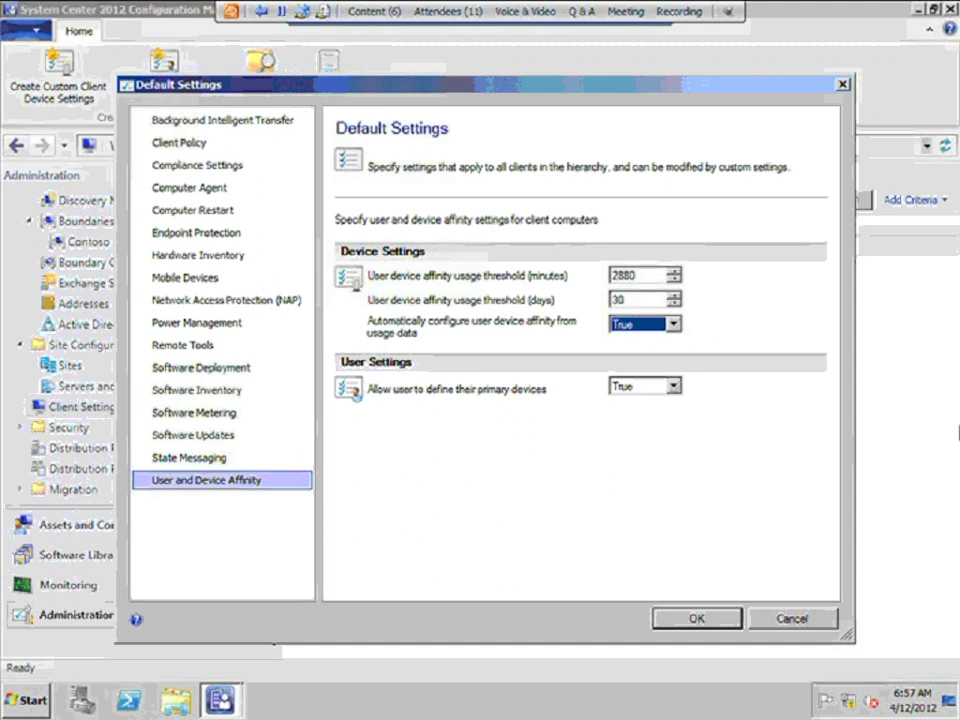
{"action": "left_click", "coordinate": [708, 621]}
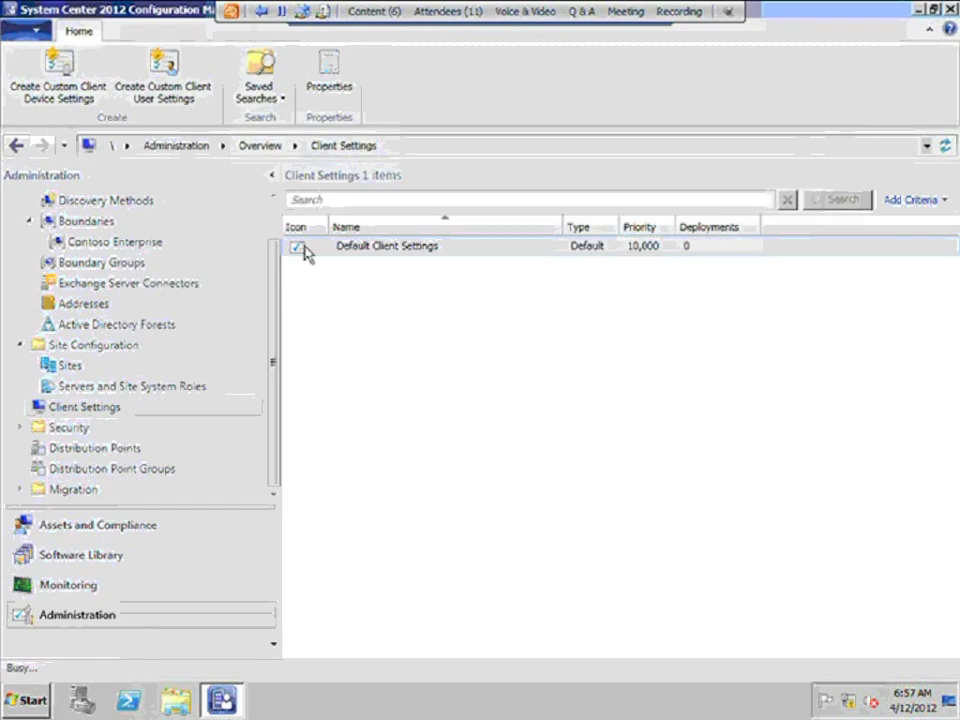
Create custom client device settings that include Computer Agent and Client Policy.
{"action": "right_click", "coordinate": [358, 282]}
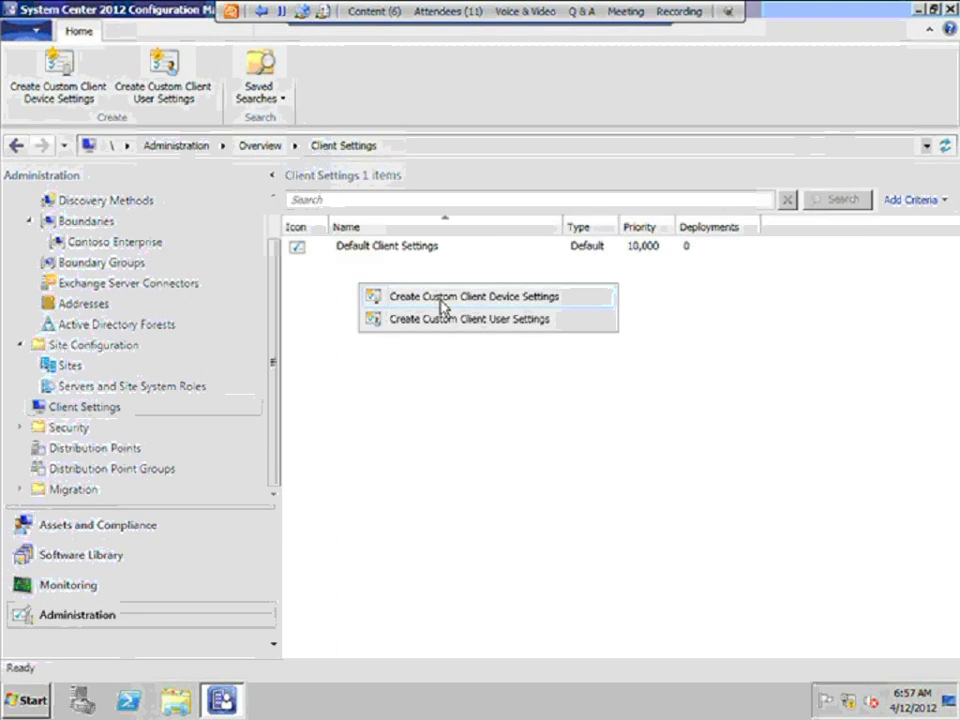
{"action": "left_click", "coordinate": [441, 297]}
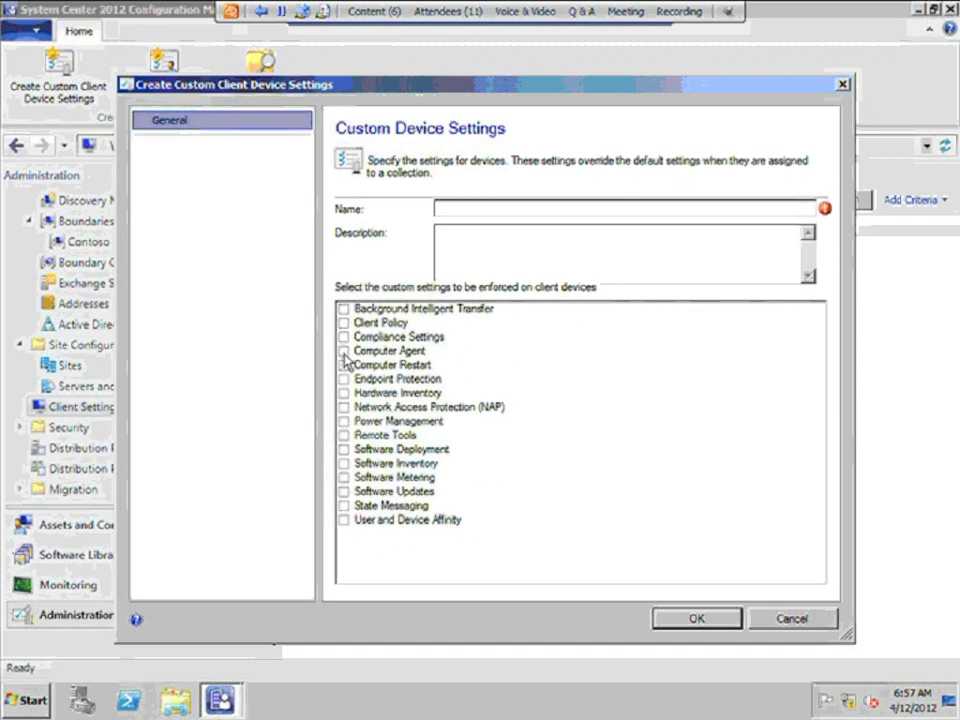
{"action": "left_click", "coordinate": [344, 352]}
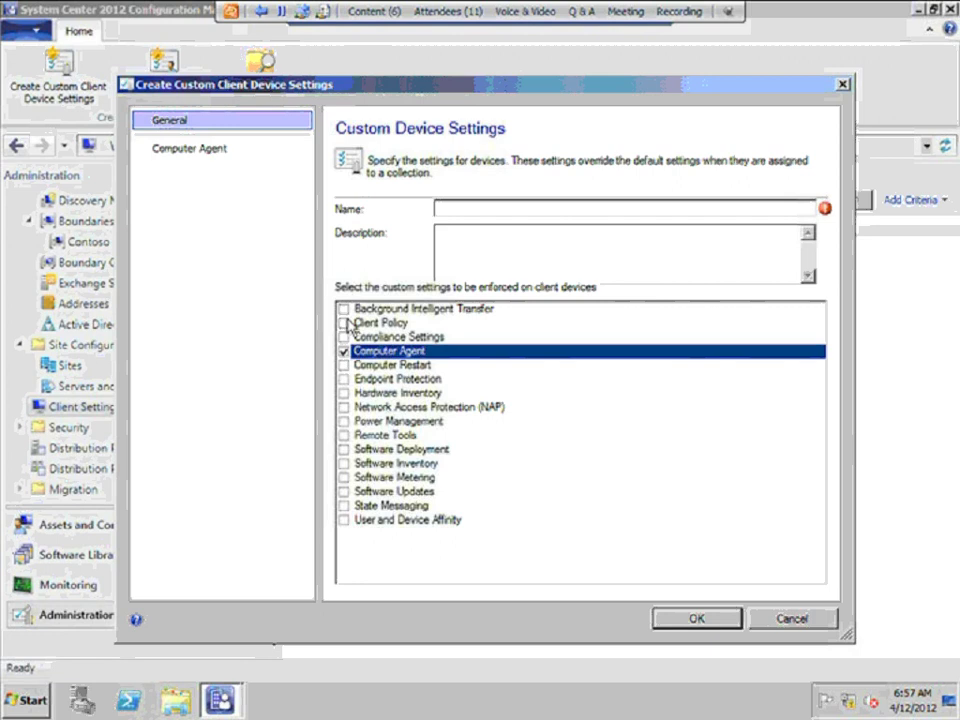
{"action": "left_click", "coordinate": [344, 324]}
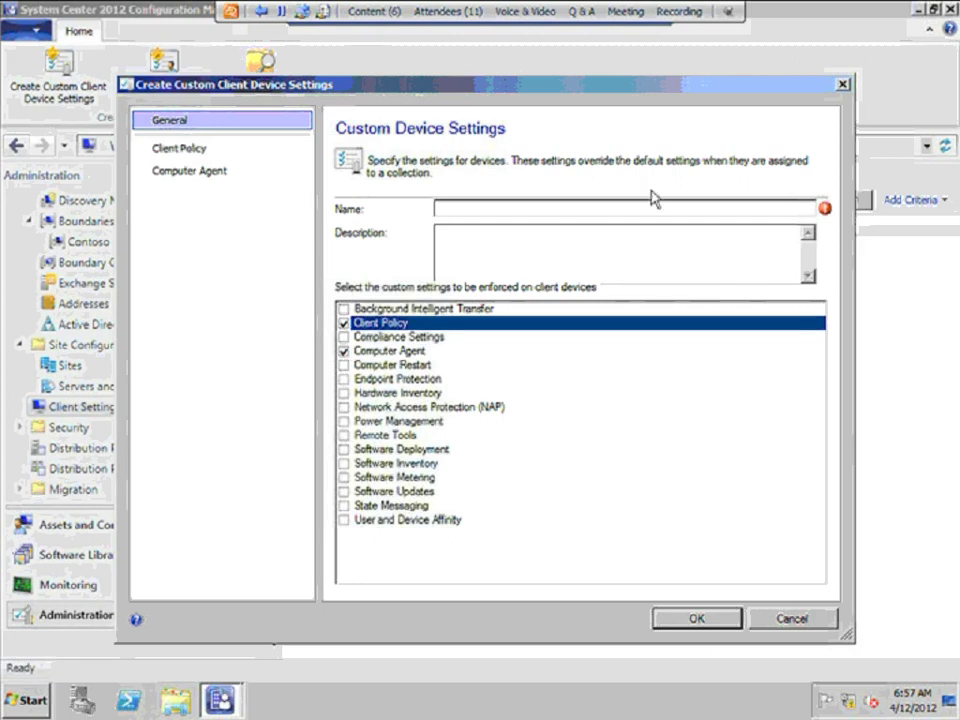
Change the client policy polling interval from 10 to 60 minutes.
{"action": "left_click", "coordinate": [160, 150]}
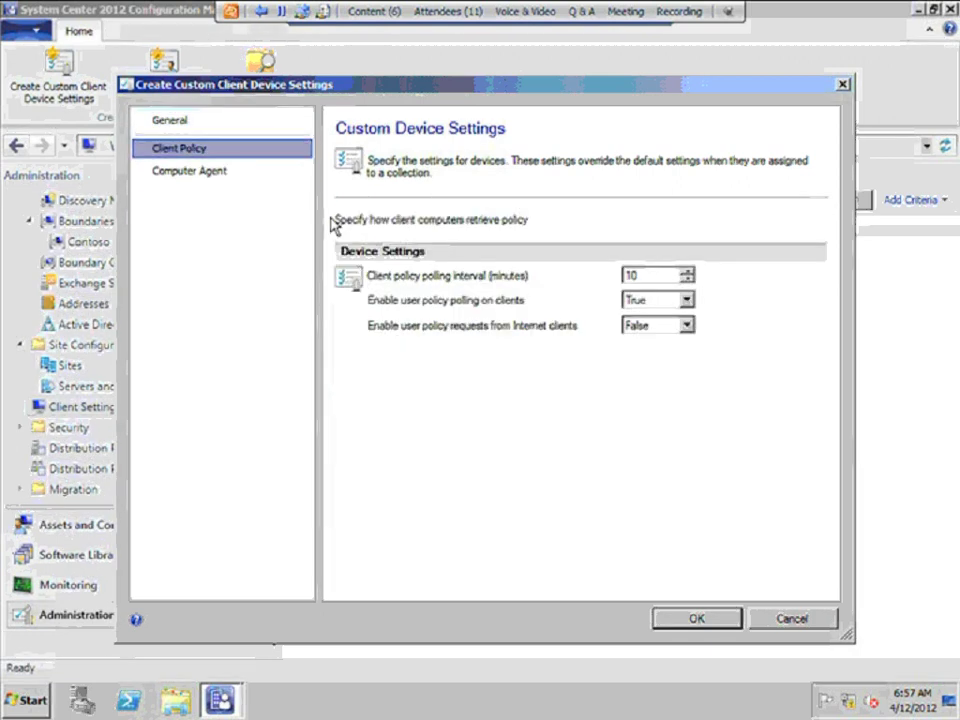
{"action": "left_click", "coordinate": [645, 273]}
{"action": "left_click_drag", "start_coordinate": [605, 272], "coordinate": [604, 278]}
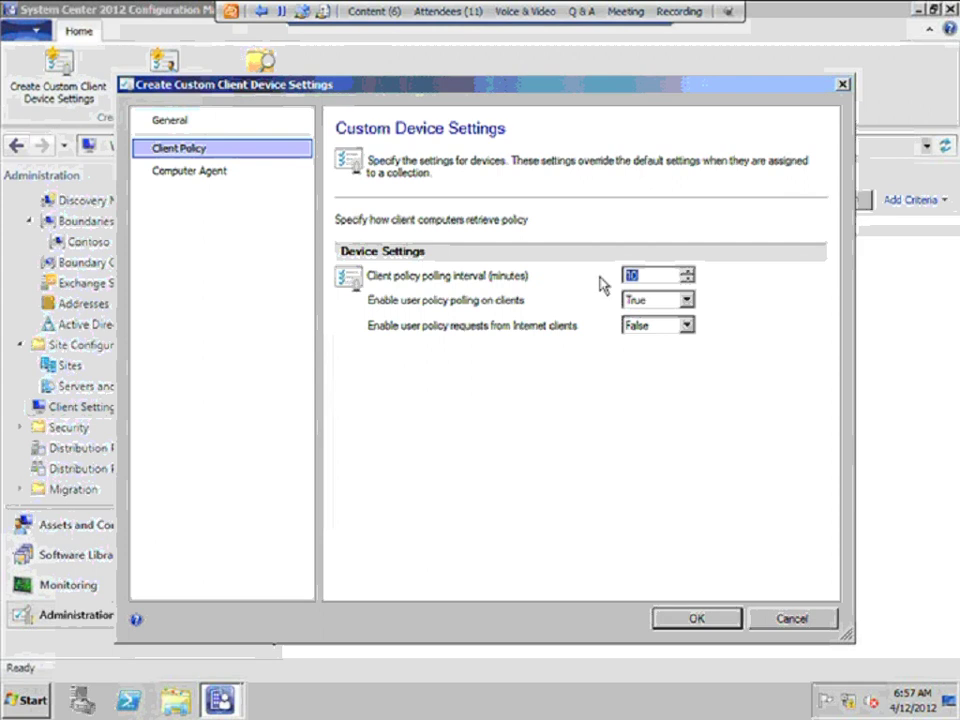
{"action": "type", "text": "60"}
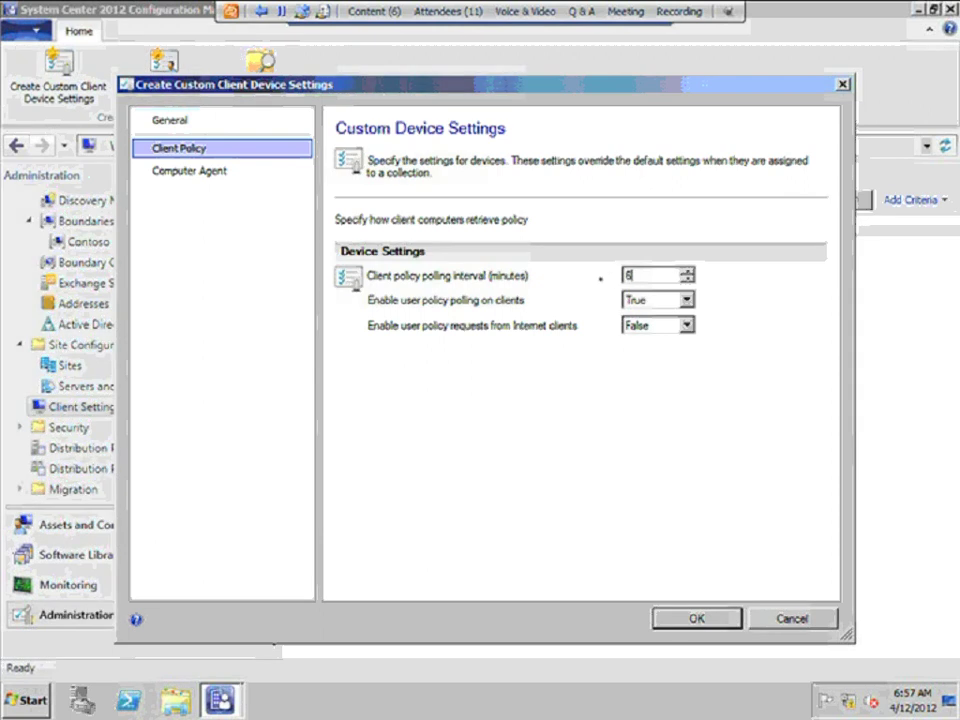
{"action": "left_click", "coordinate": [172, 174]}
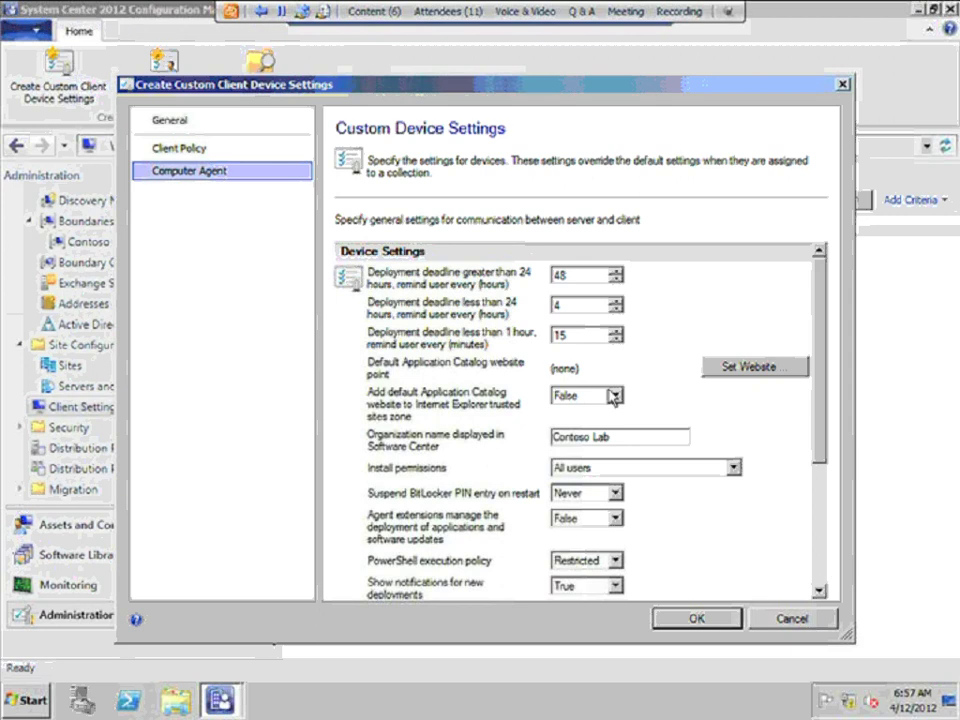
Look for an Application Catalog website point, find none, and cancel the change.
{"action": "left_click", "coordinate": [748, 368]}
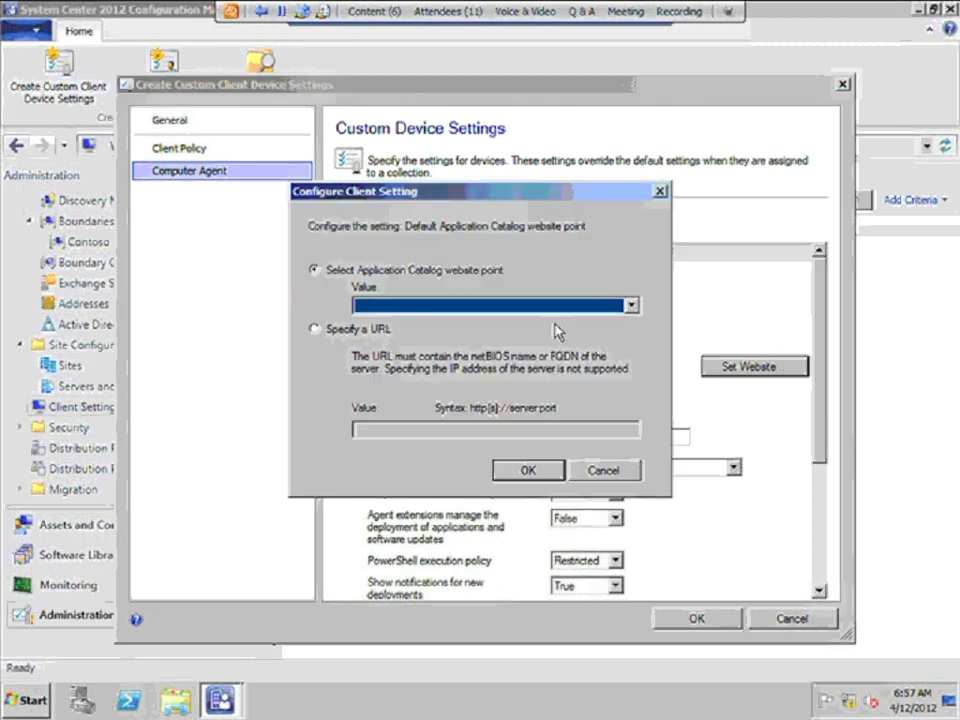
{"action": "left_click", "coordinate": [634, 305]}
{"action": "left_click", "coordinate": [636, 306]}
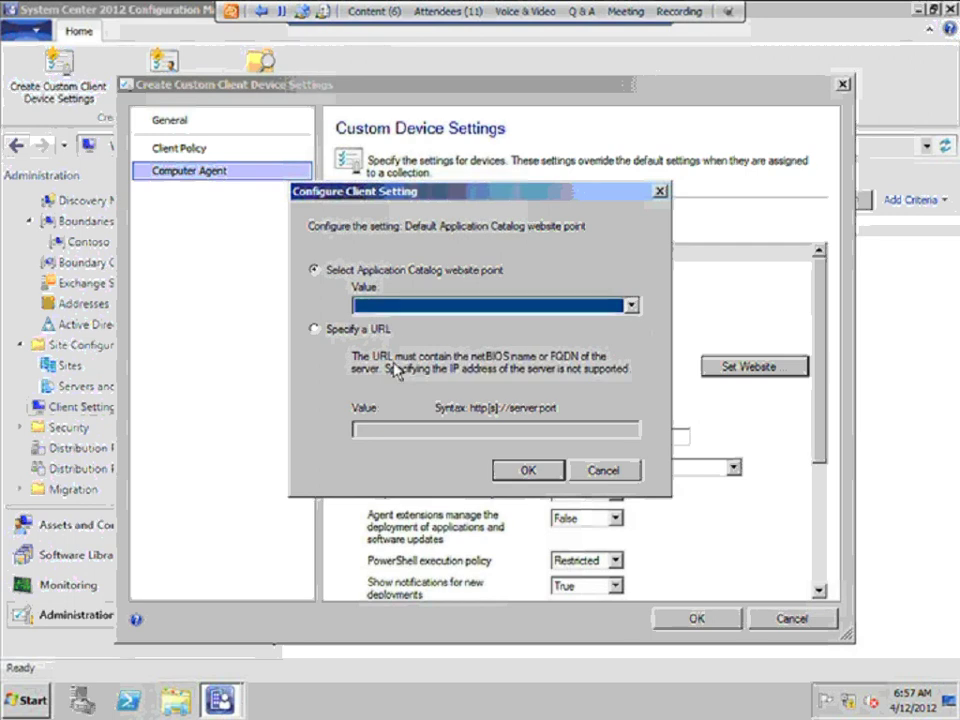
{"action": "left_click", "coordinate": [604, 470]}
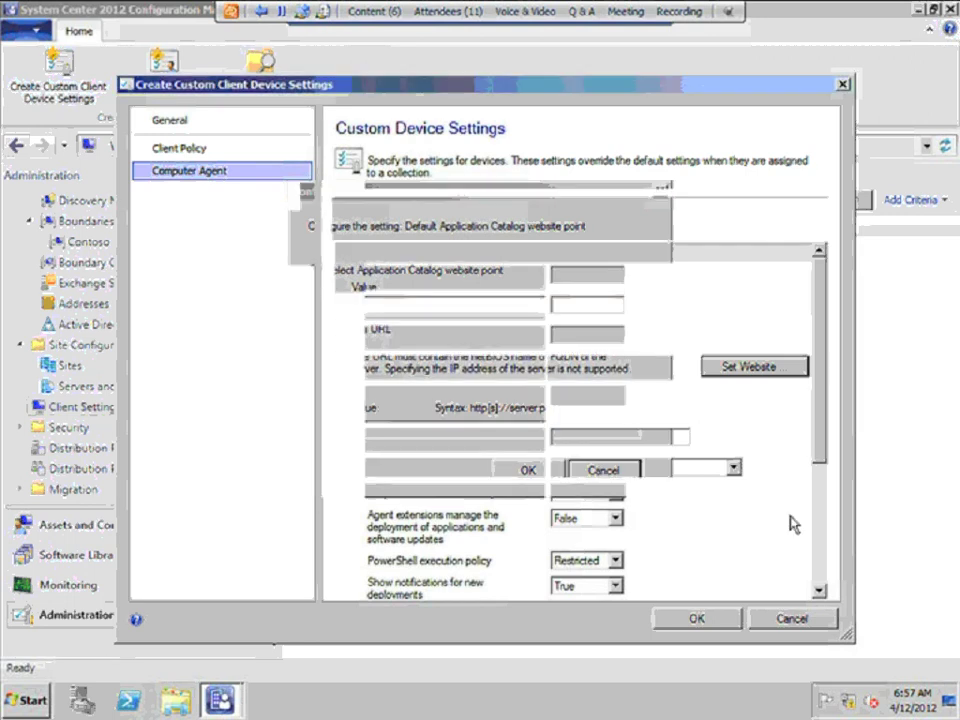
{"action": "left_click", "coordinate": [820, 560]}
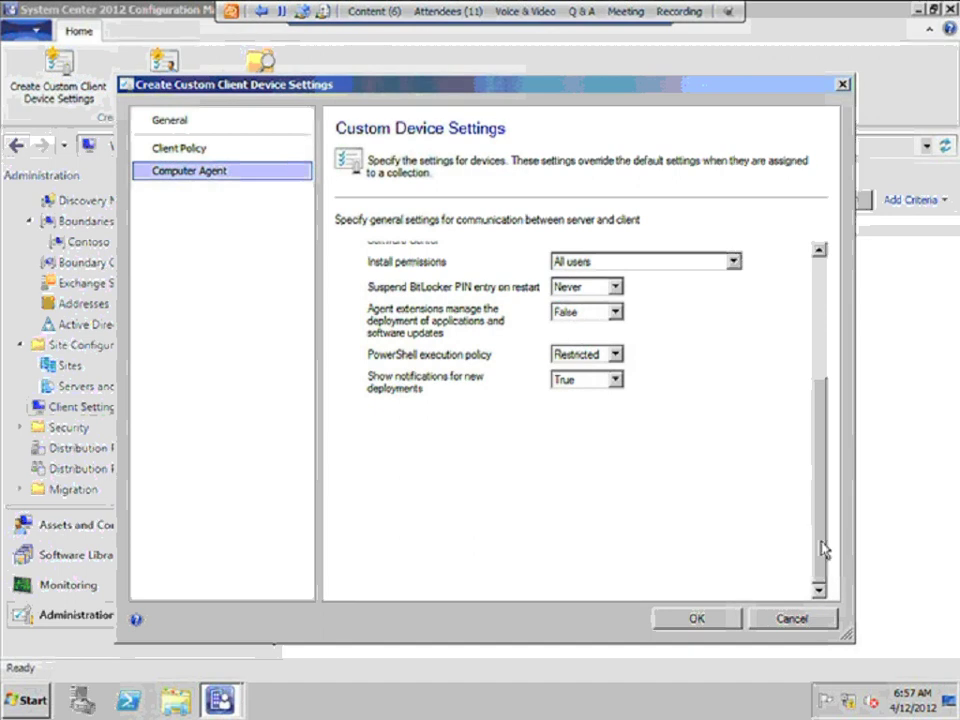
Set 'Show notifications for new deployments' to False and attempt to save the settings.
{"action": "scroll", "coordinate": [615, 422], "scroll_direction": "up", "scroll_amount": 1}
{"action": "left_click", "coordinate": [613, 418]}
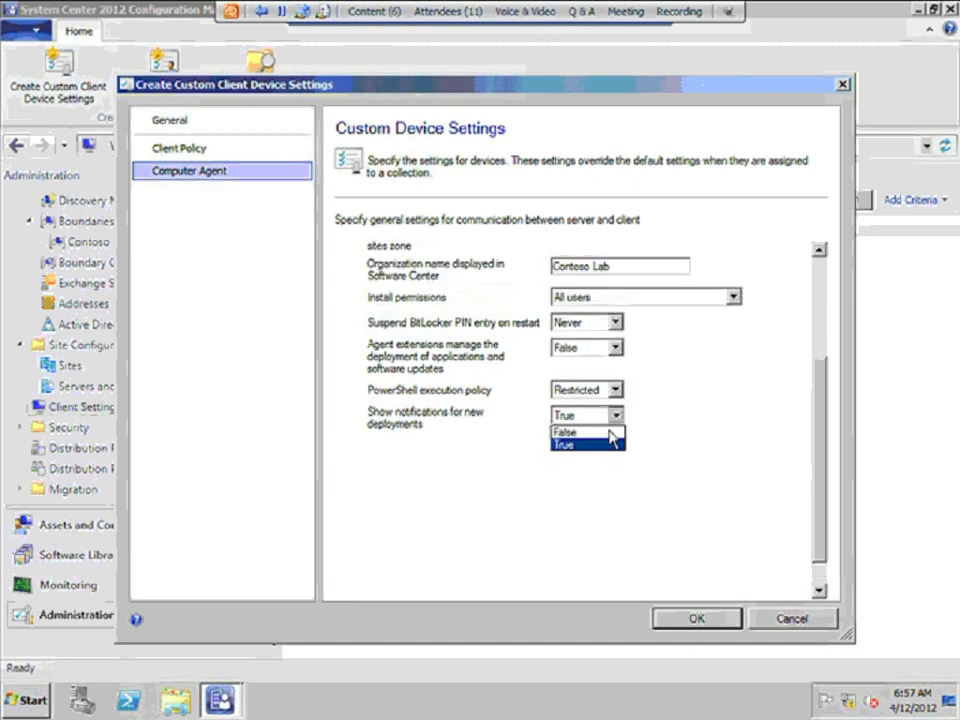
{"action": "left_click", "coordinate": [615, 433]}
{"action": "left_click", "coordinate": [692, 619]}
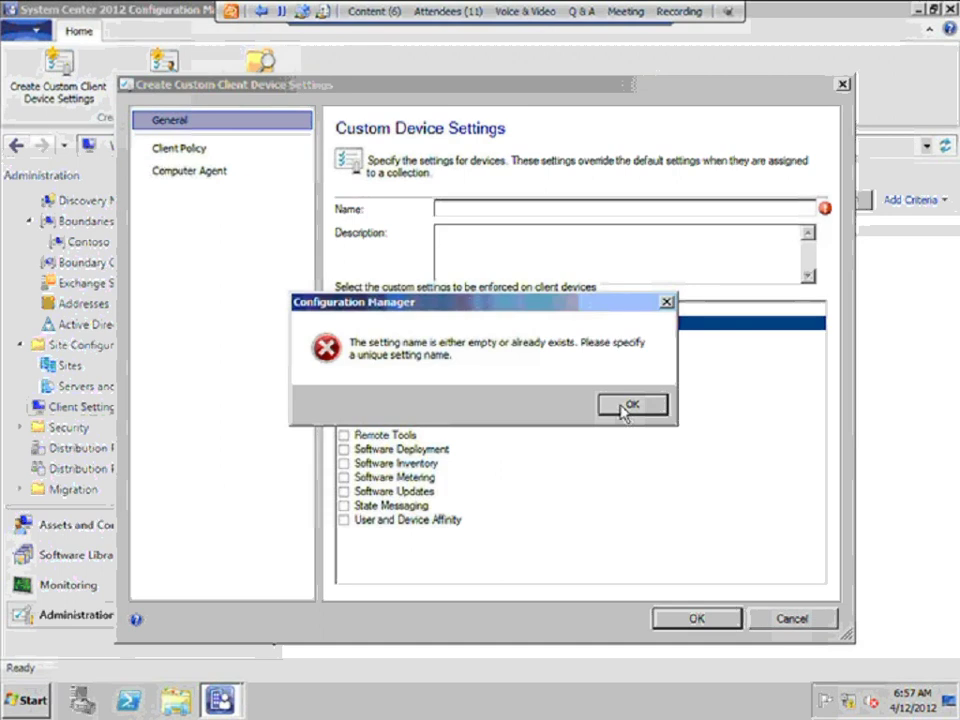
Dismiss the missing-name error, name the custom device settings 'Laborator' and save them.
{"action": "left_click", "coordinate": [630, 402]}
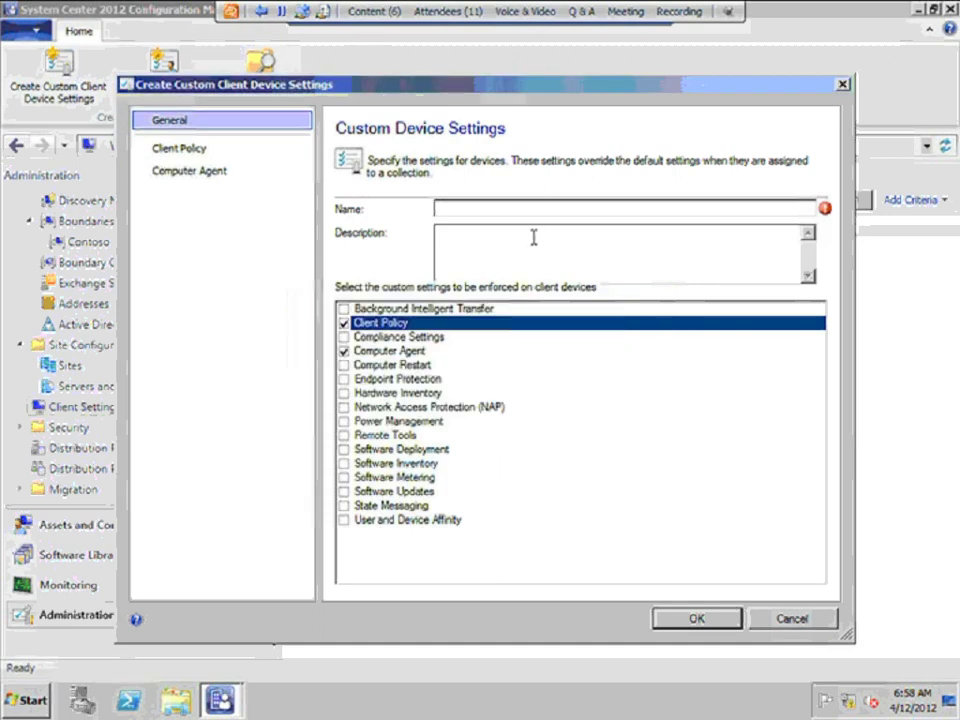
{"action": "type", "text": "Laborat"}
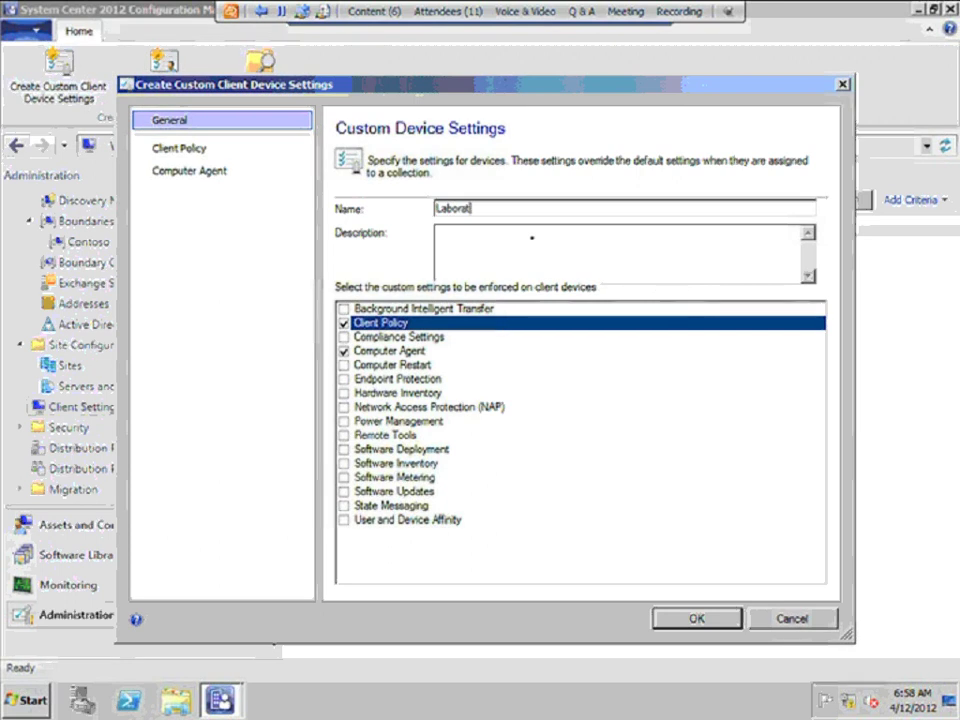
{"action": "type", "text": "or"}
{"action": "left_click", "coordinate": [704, 618]}
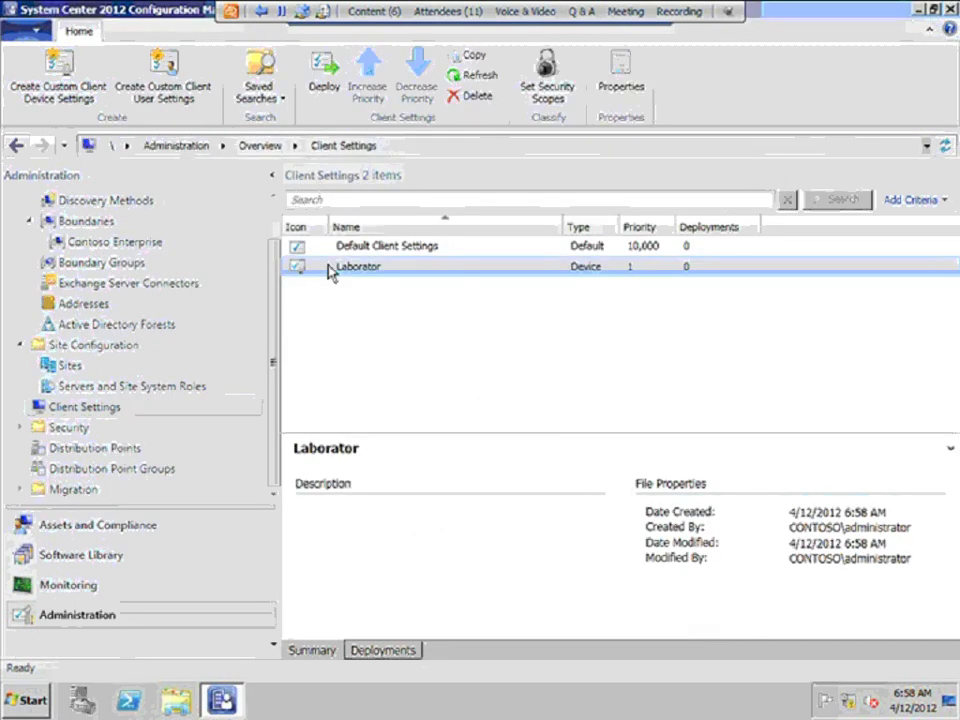
Deploy Laborator to the ConfigMgr Managed Servers collection and check it shows 1 deployment.
{"action": "right_click", "coordinate": [331, 271]}
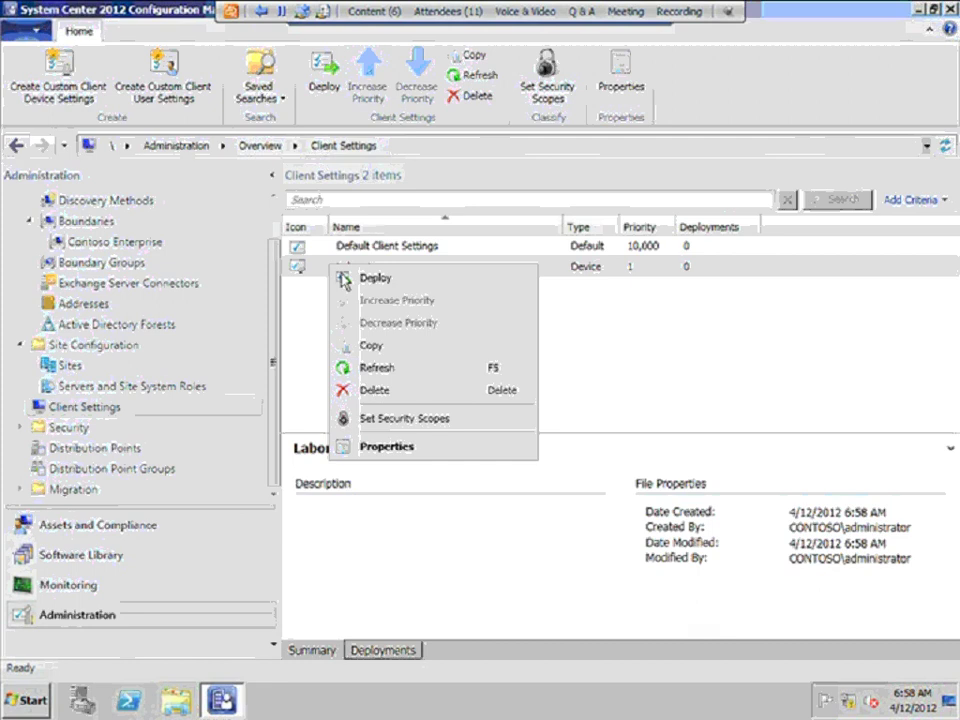
{"action": "left_click", "coordinate": [345, 280]}
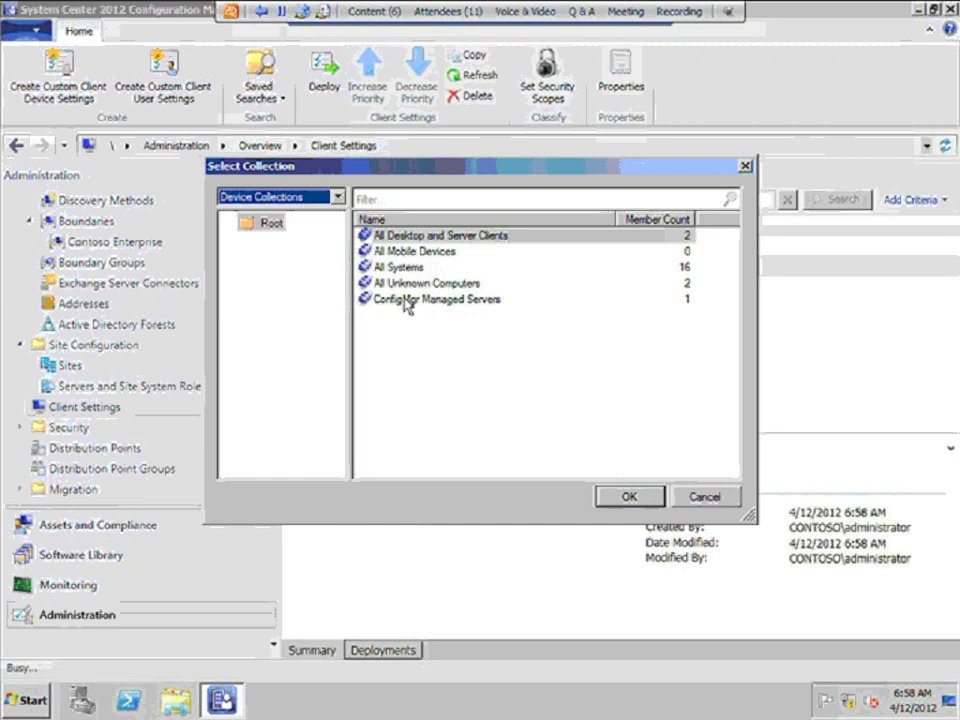
{"action": "left_click", "coordinate": [406, 302]}
{"action": "left_click", "coordinate": [646, 495]}
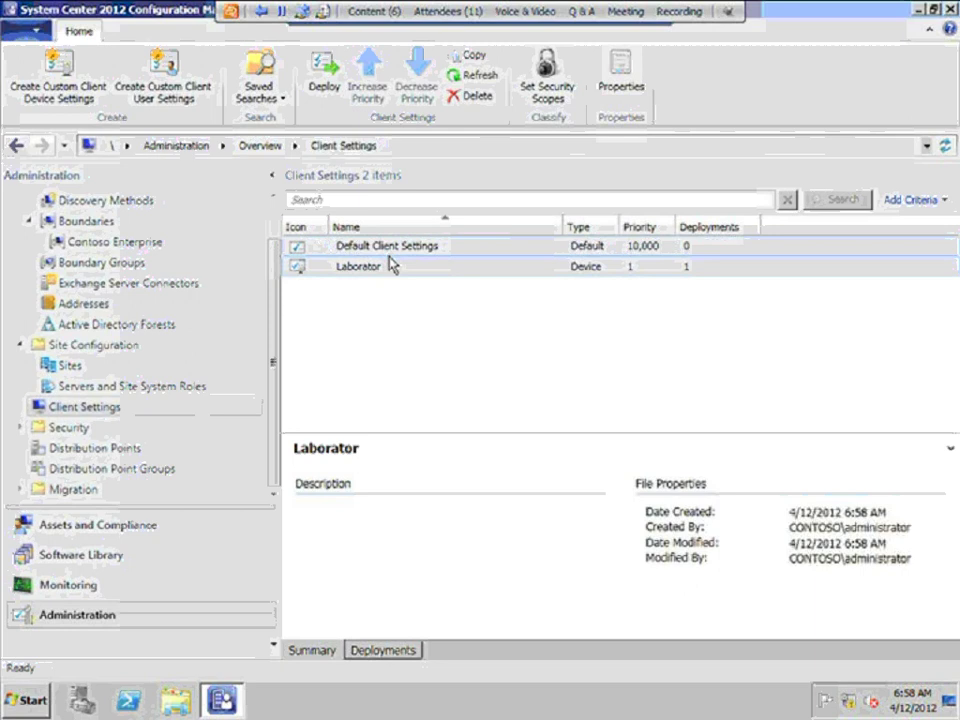
{"action": "left_click", "coordinate": [390, 265]}
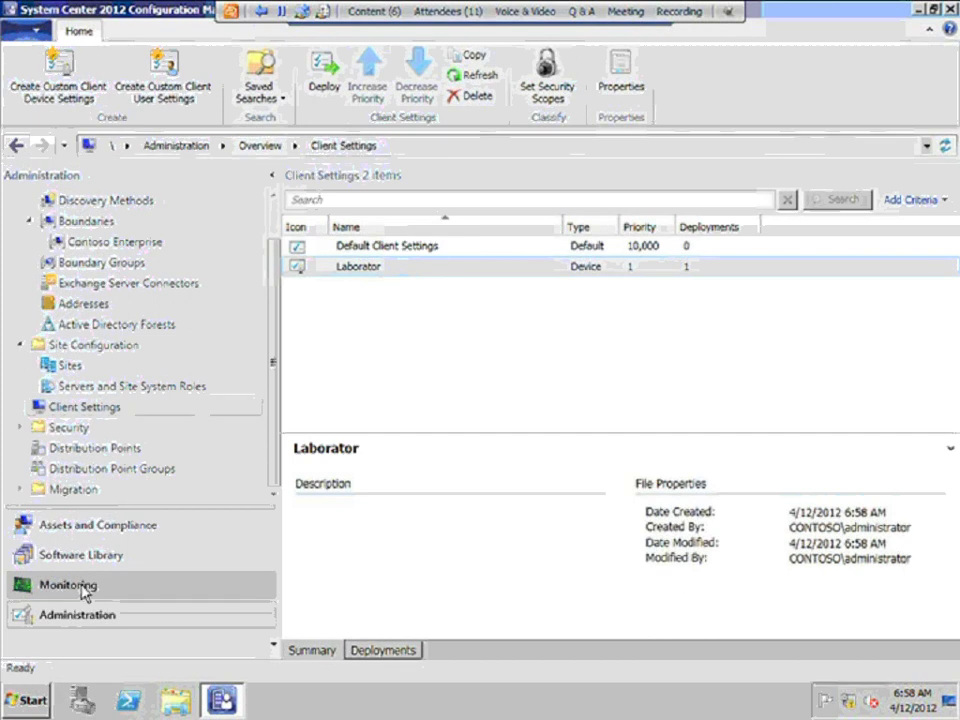
Review the Site Hierarchy, Database Replication and Endpoint Protection Status views, then return to Assets and Compliance.
{"action": "left_click", "coordinate": [83, 590]}
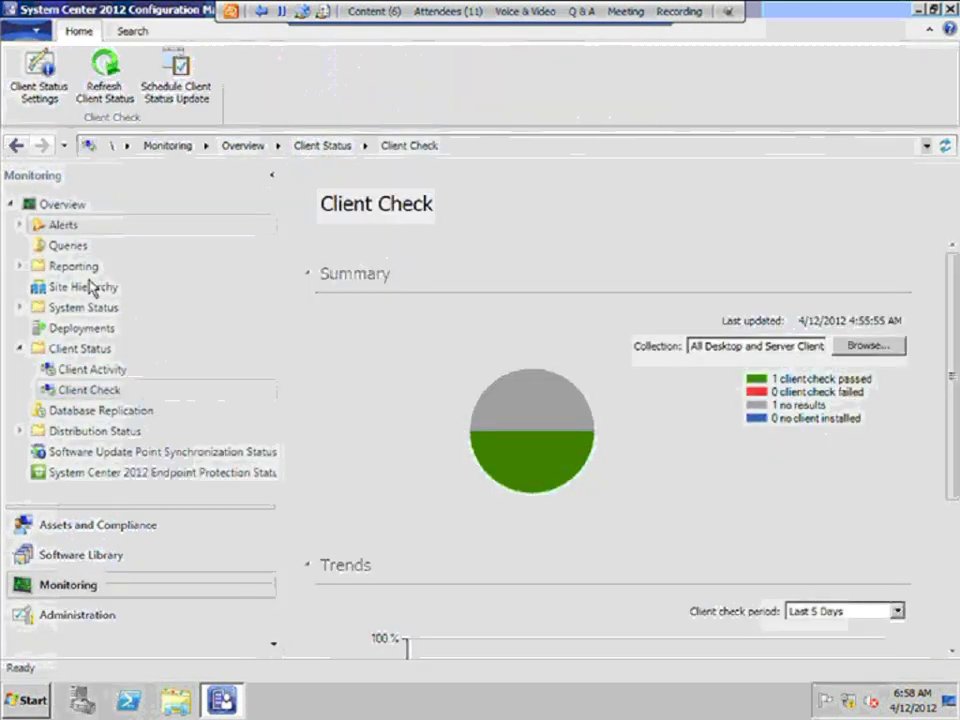
{"action": "left_click", "coordinate": [92, 287]}
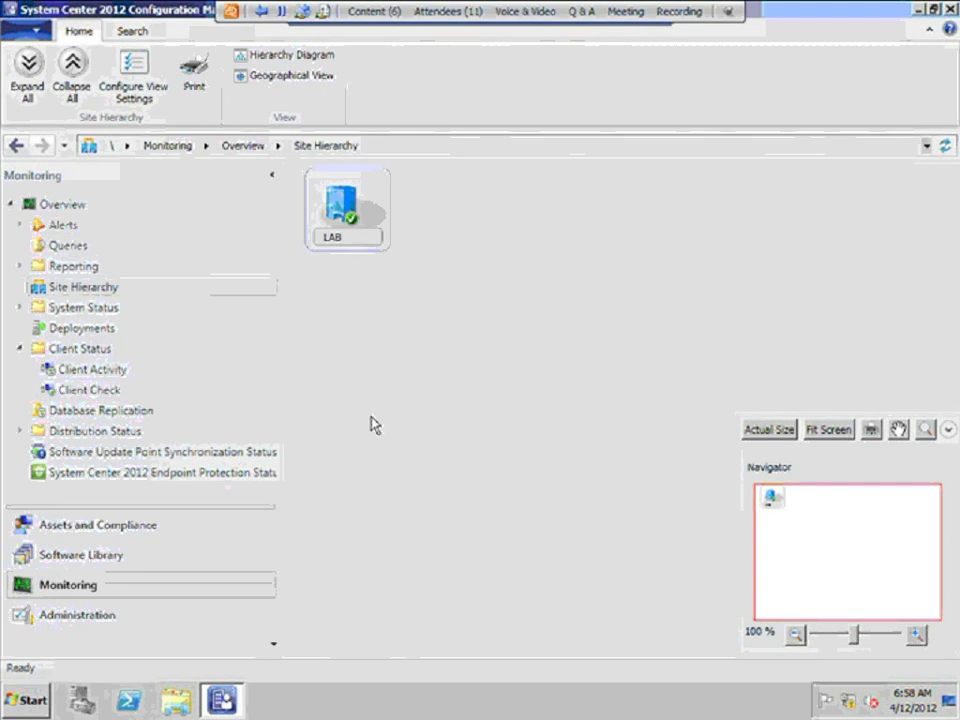
{"action": "left_click", "coordinate": [134, 412]}
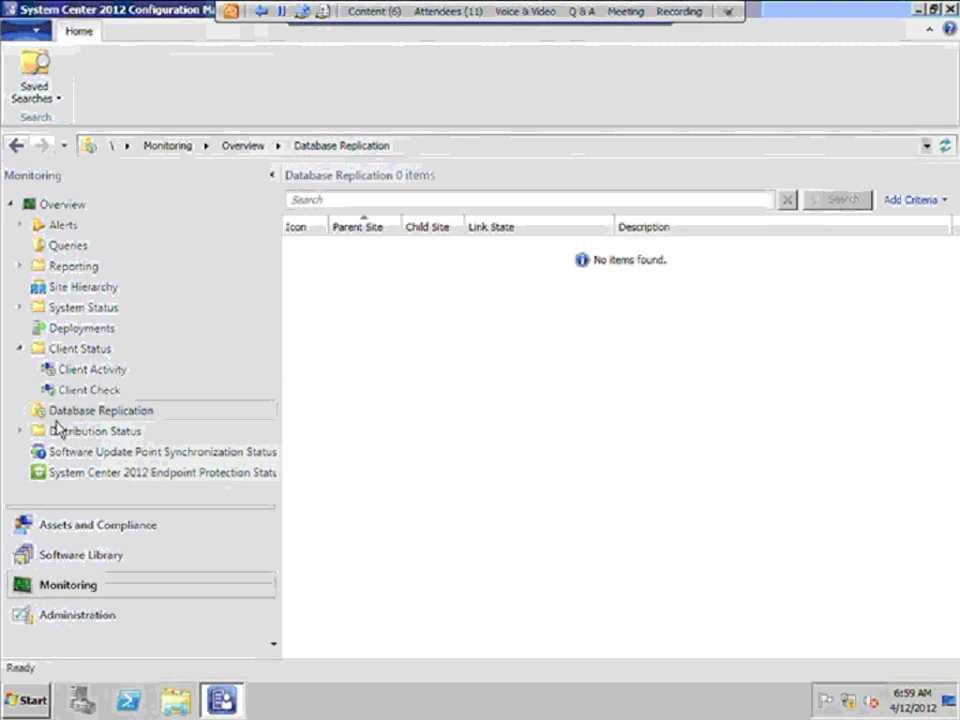
{"action": "left_click", "coordinate": [86, 480]}
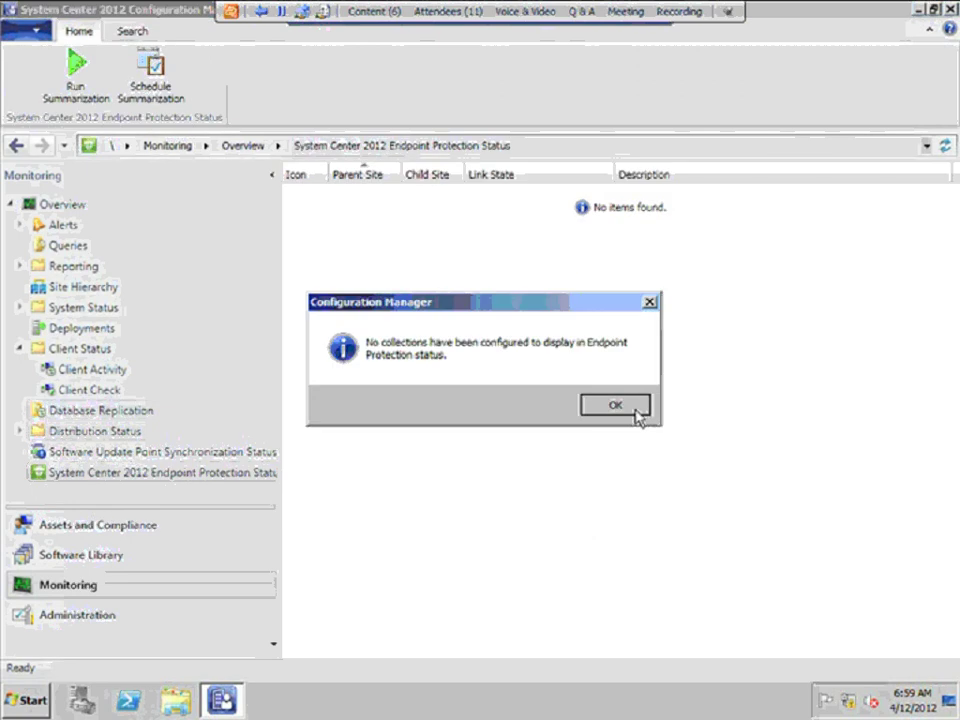
{"action": "left_click", "coordinate": [638, 414]}
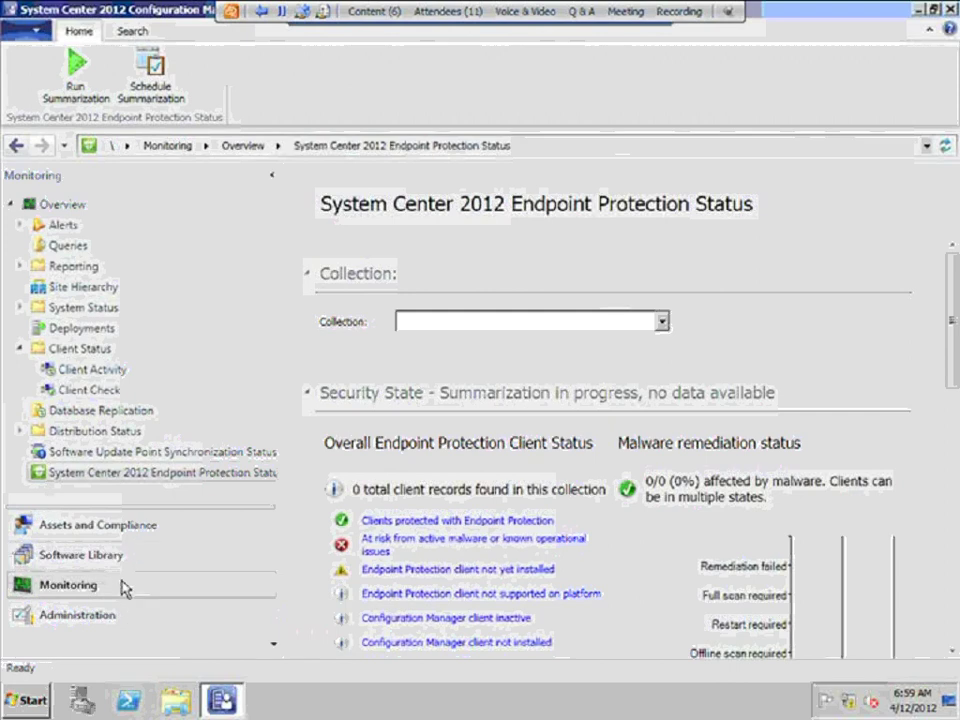
{"action": "left_click", "coordinate": [85, 533]}
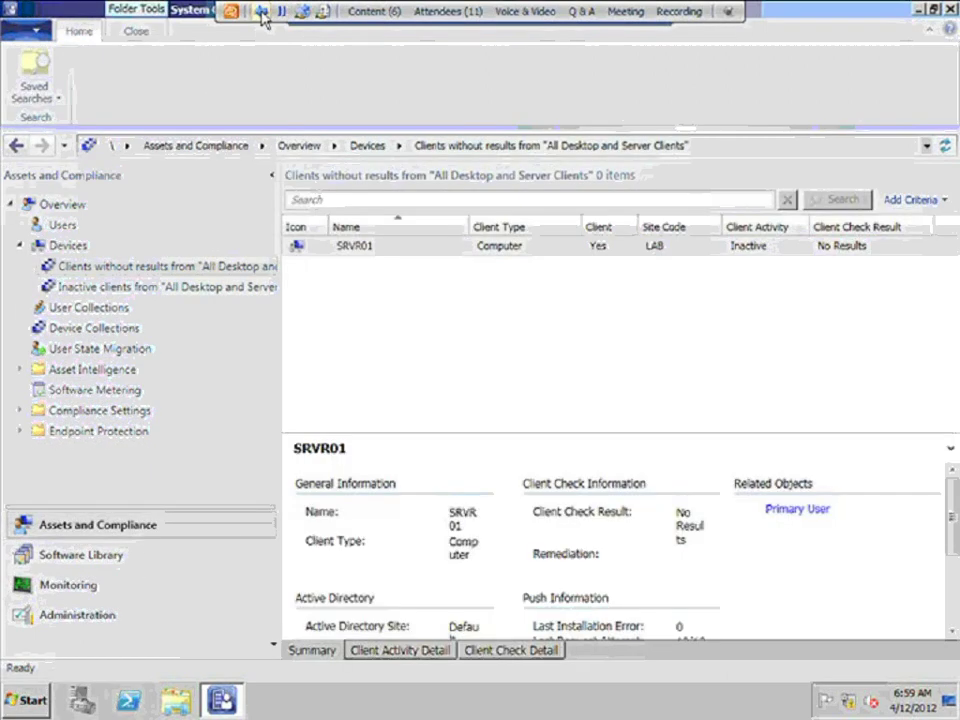
Stop sharing the Configuration Manager console and advance to the Client Settings slide.
{"action": "left_click", "coordinate": [262, 14]}
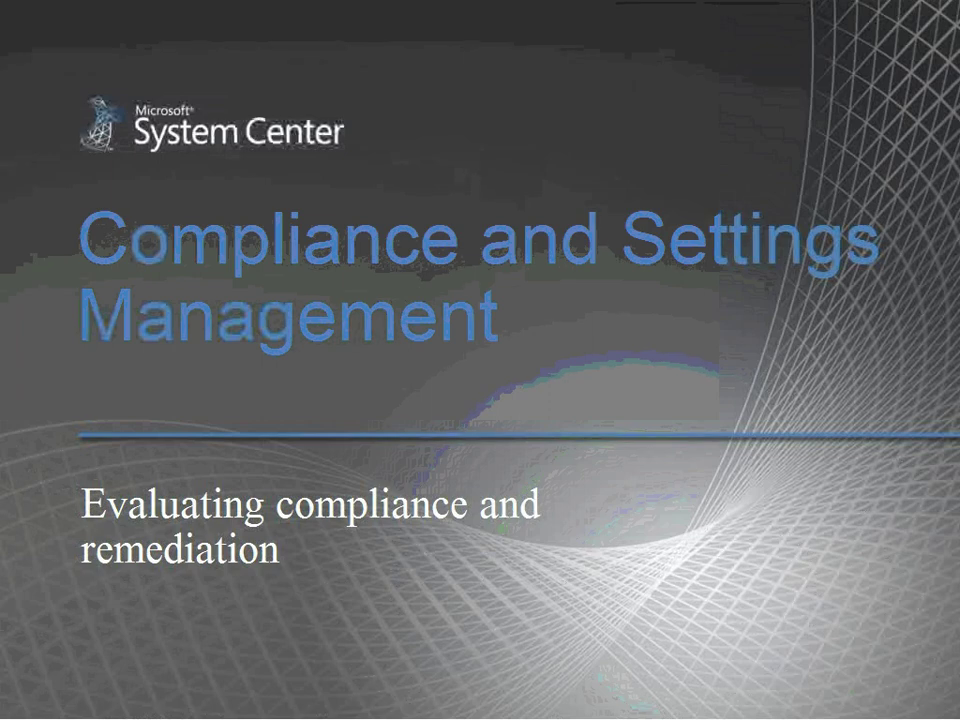
{"action": "key", "text": "Right"}
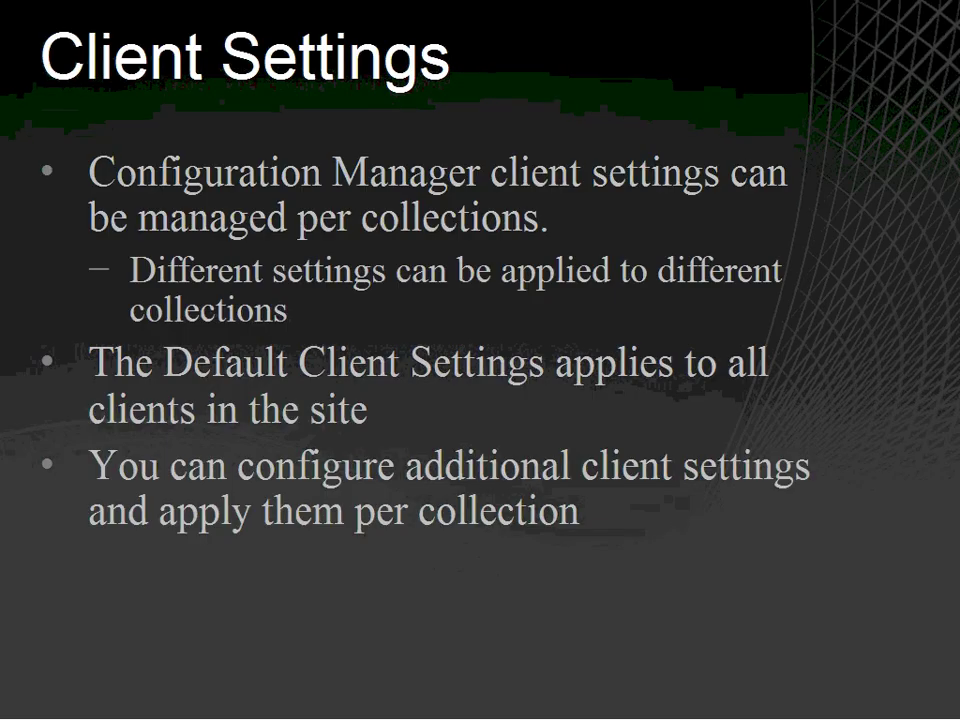
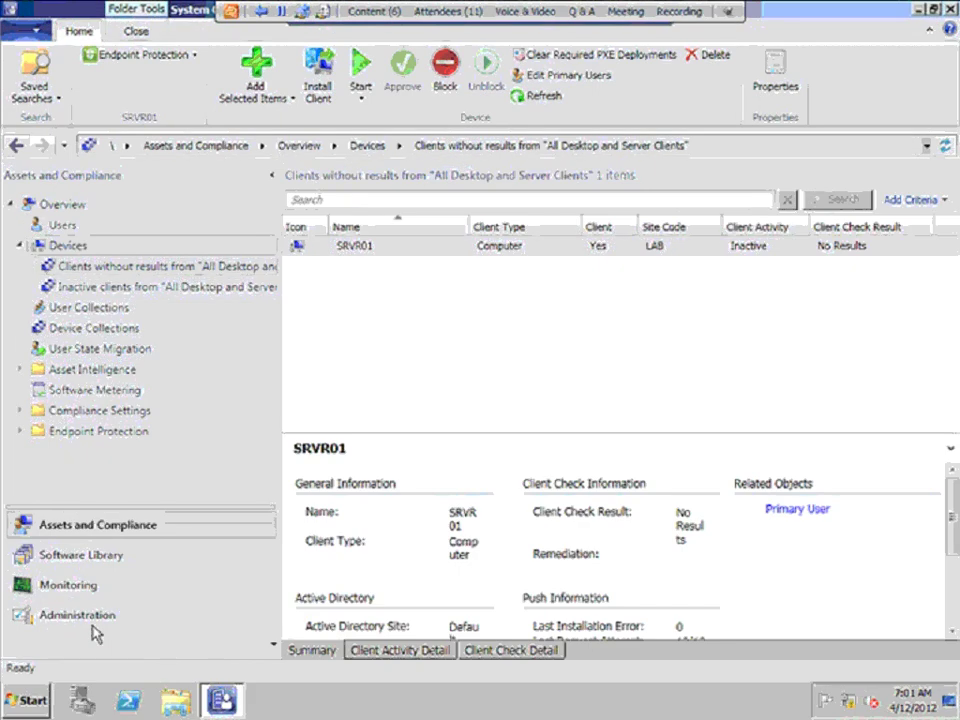
Expand Compliance Settings in the Assets and Compliance navigation tree.
{"action": "left_click", "coordinate": [20, 410]}
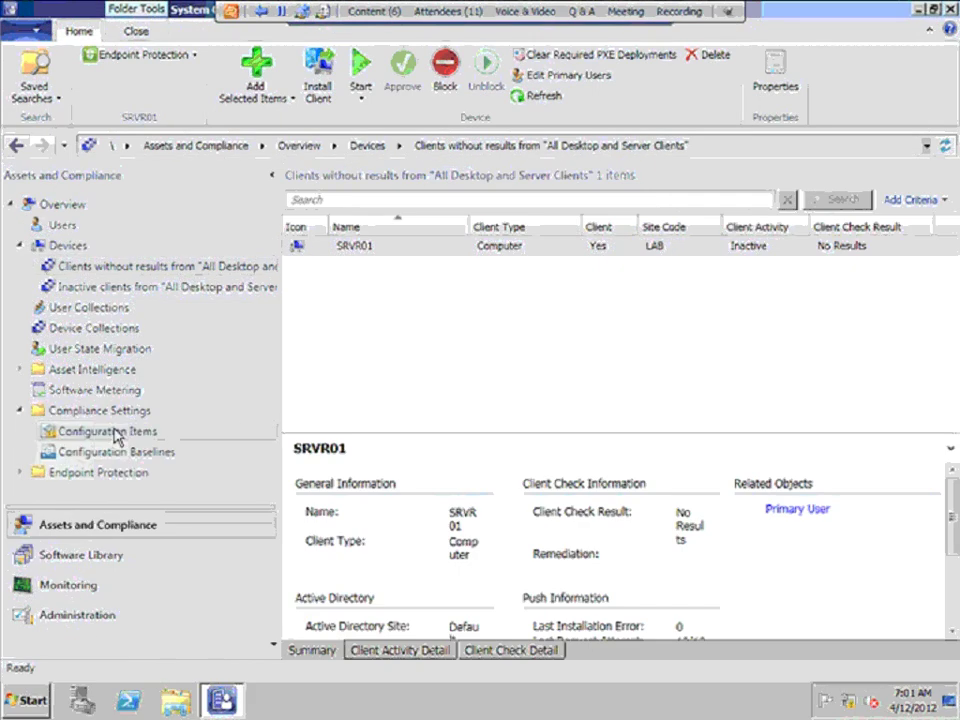
Start a configuration item named 'Windows OS' and add a new setting on its Settings page.
{"action": "left_click", "coordinate": [112, 431]}
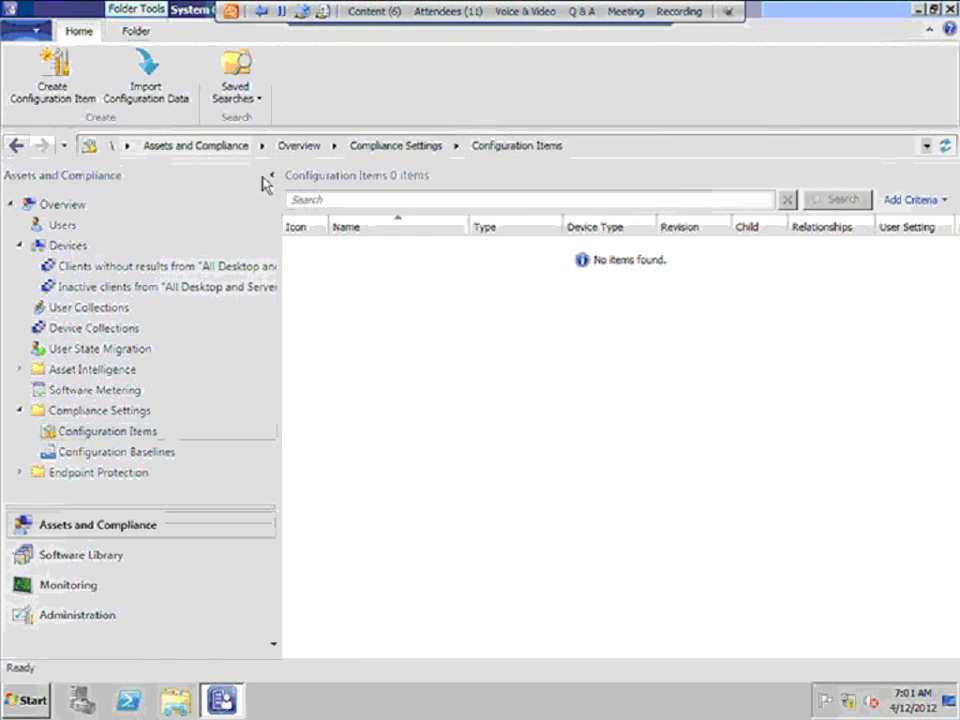
{"action": "left_click", "coordinate": [50, 95]}
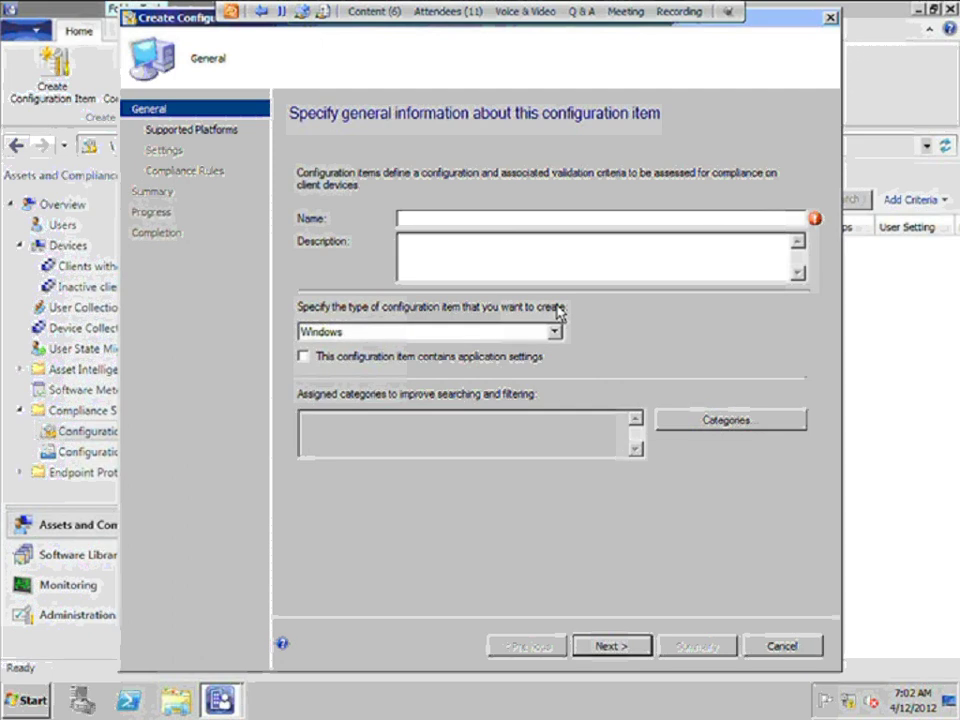
{"action": "type", "text": "W"}
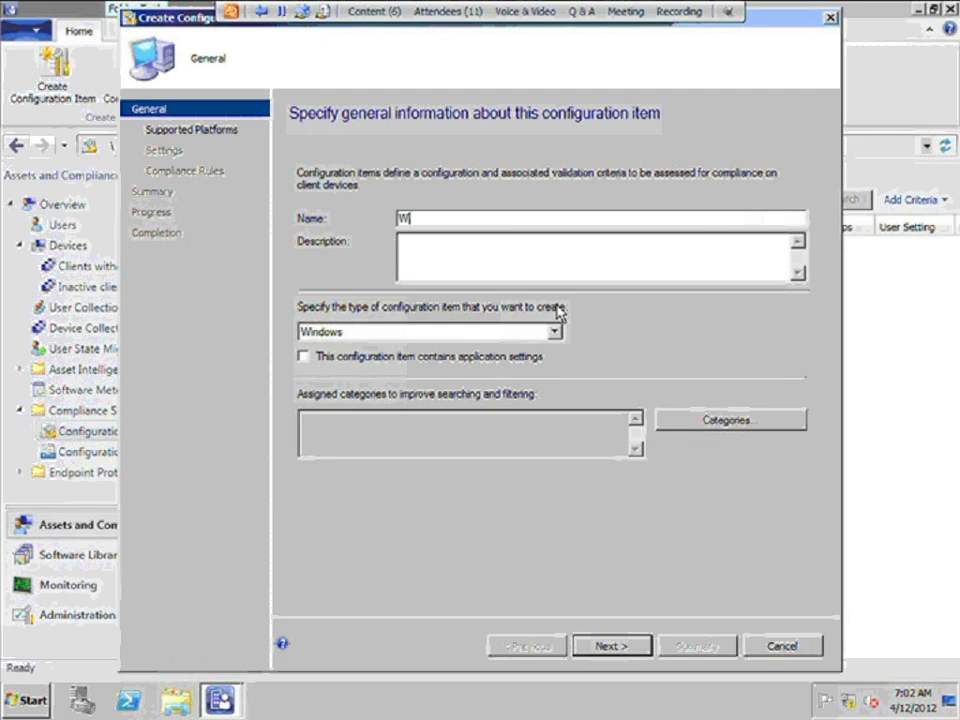
{"action": "type", "text": "indows OS"}
{"action": "left_click", "coordinate": [622, 645]}
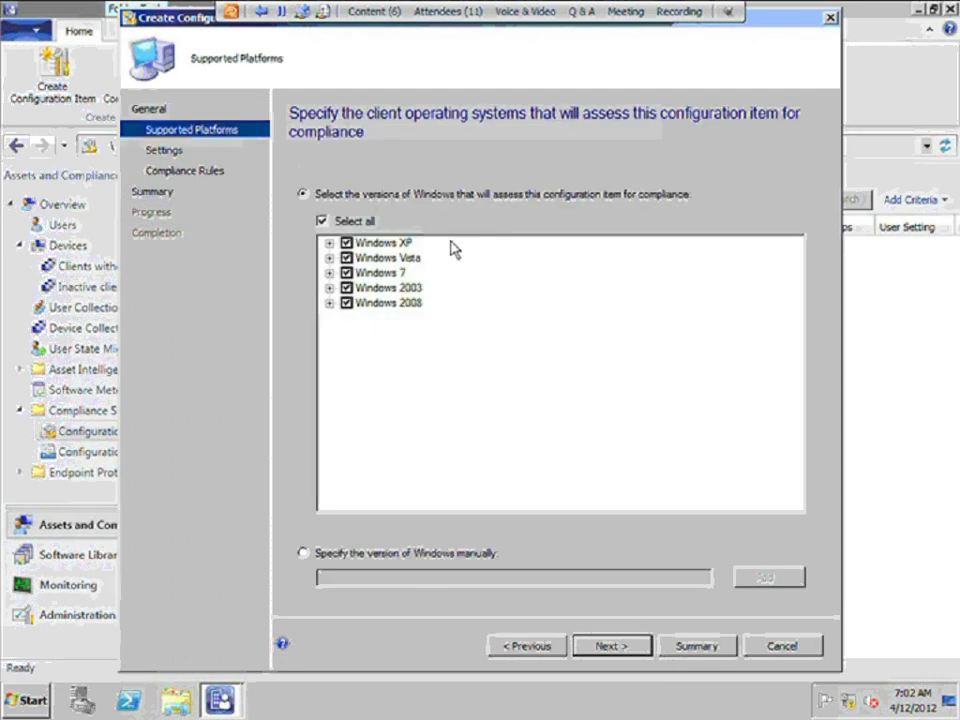
{"action": "left_click", "coordinate": [628, 648]}
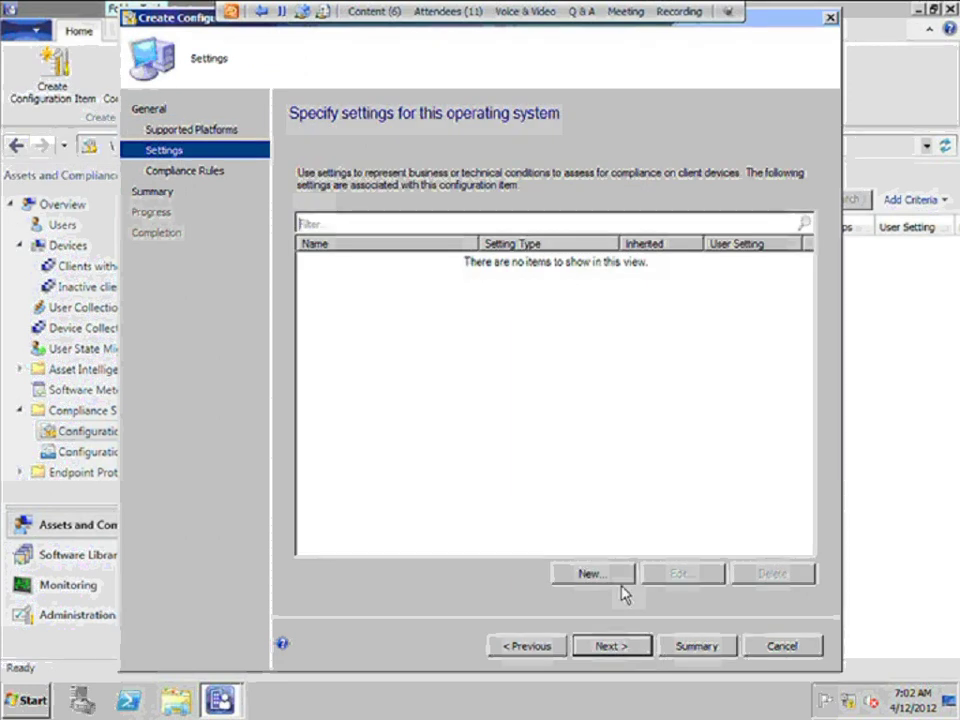
{"action": "left_click", "coordinate": [594, 576]}
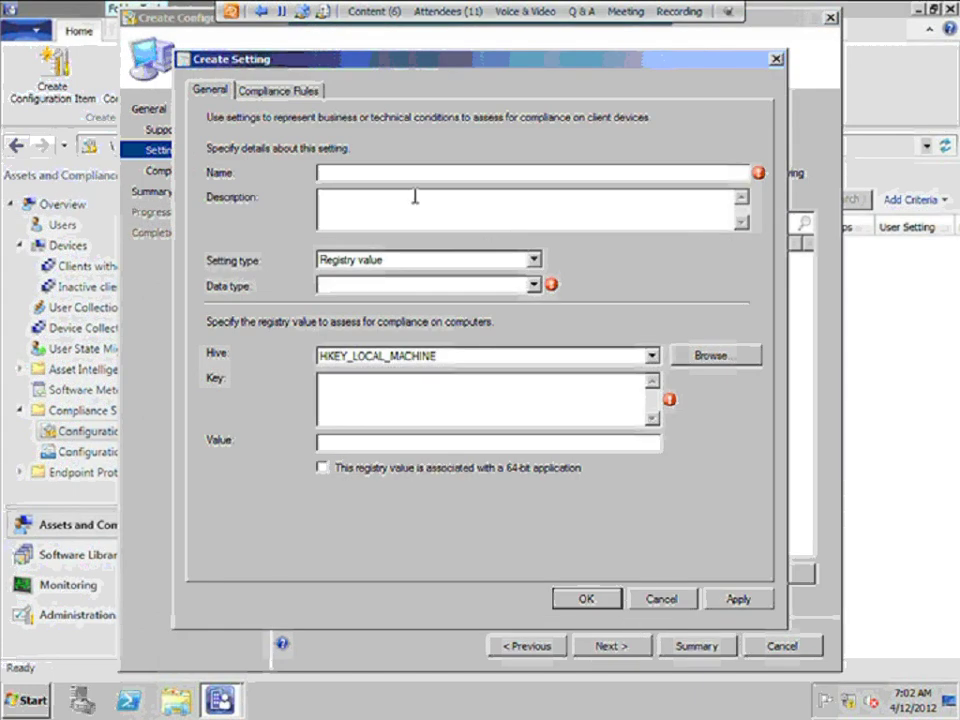
{"action": "left_click", "coordinate": [662, 599]}
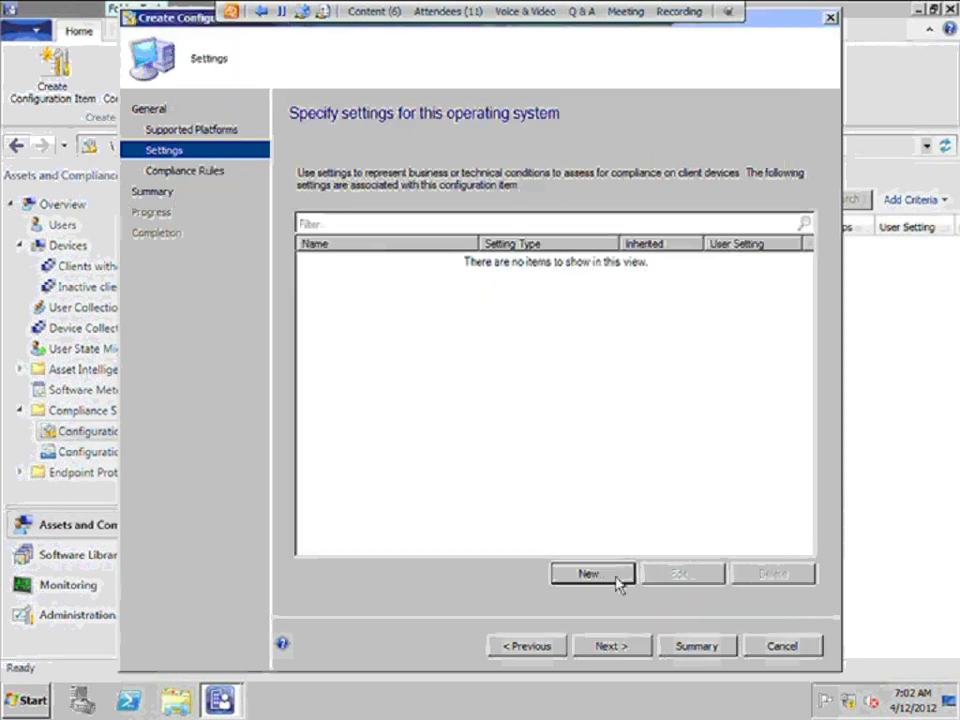
{"action": "left_click", "coordinate": [632, 647]}
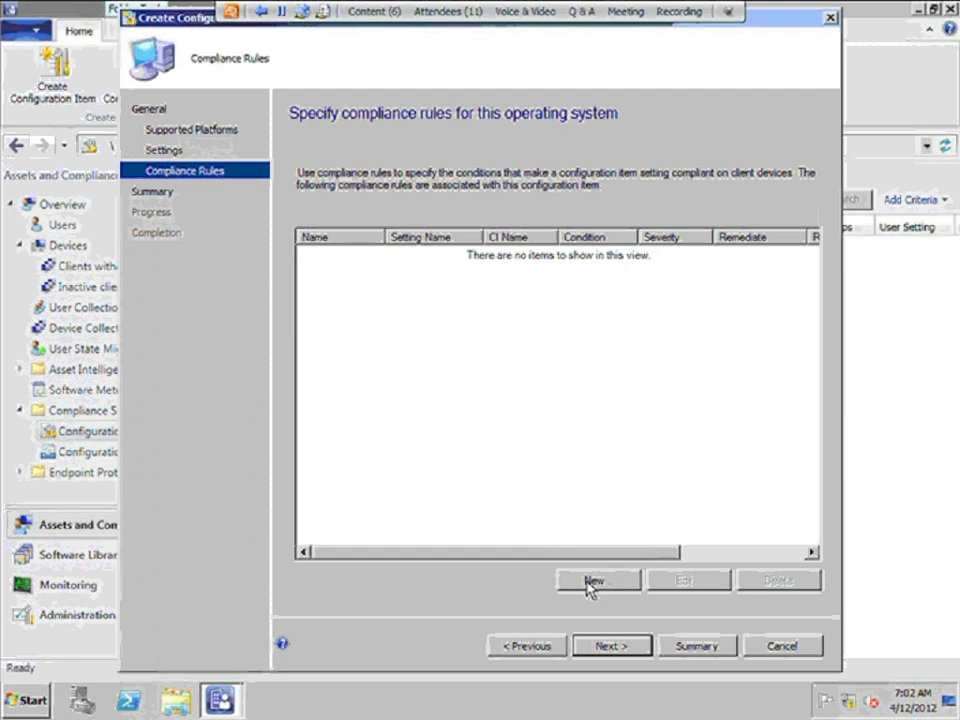
{"action": "left_click", "coordinate": [593, 581]}
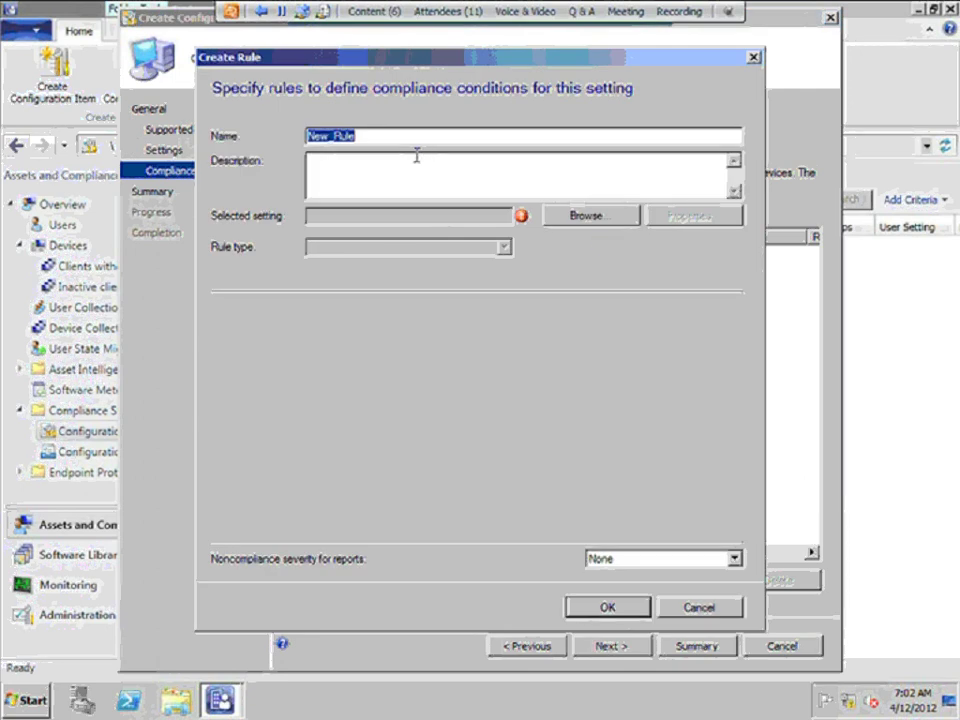
{"action": "left_click", "coordinate": [585, 218]}
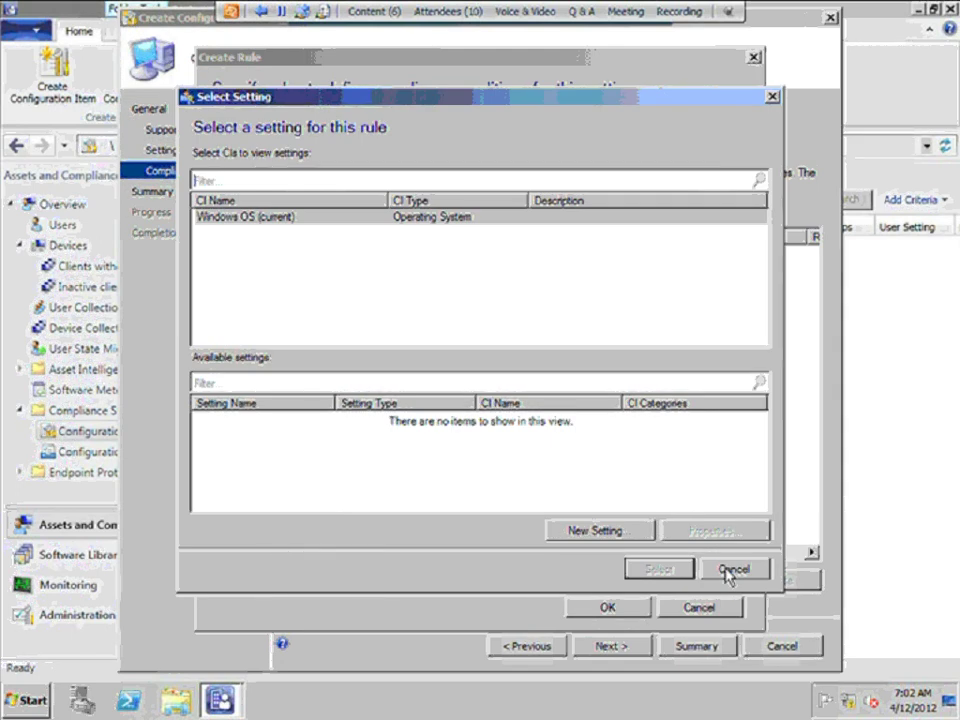
{"action": "left_click", "coordinate": [710, 572]}
{"action": "key", "text": "Escape"}
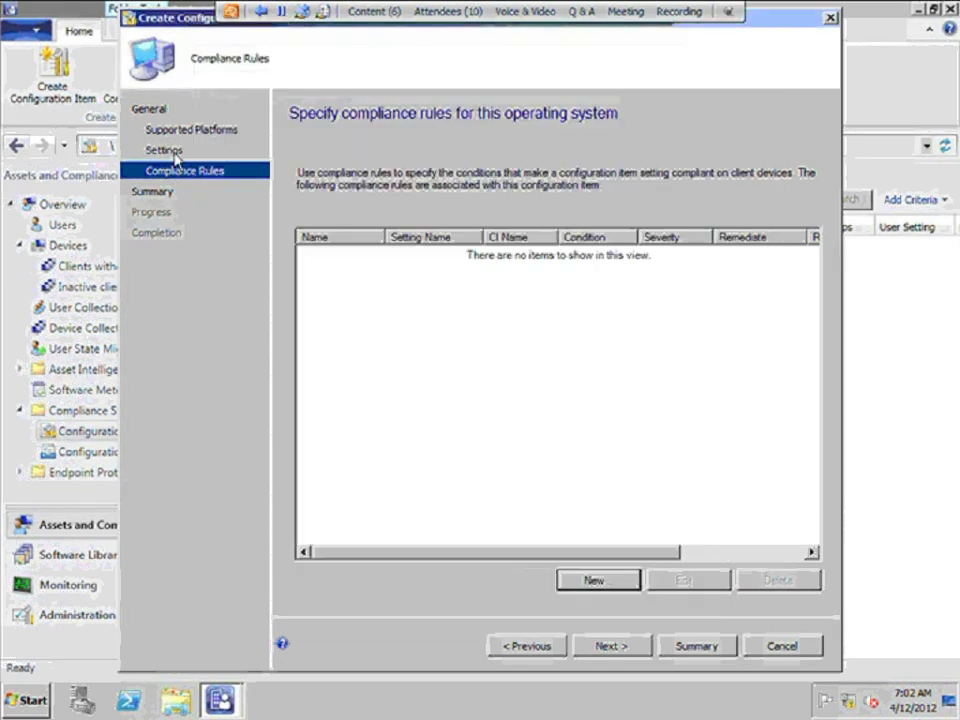
{"action": "left_click", "coordinate": [175, 154]}
{"action": "left_click", "coordinate": [596, 575]}
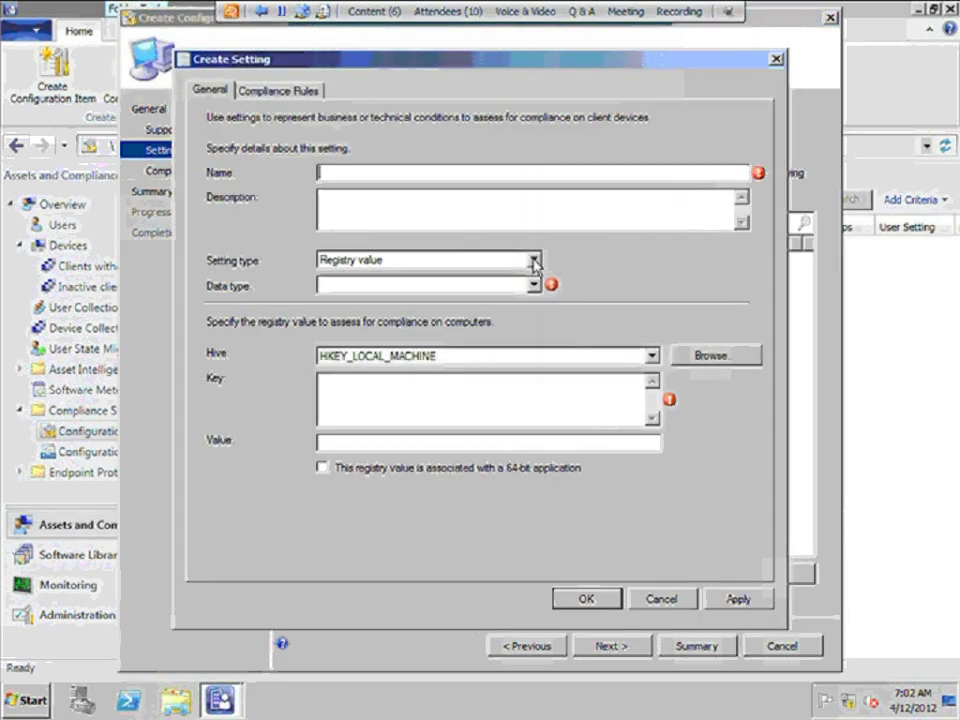
Set the setting type to Registry key and launch Registry Editor with regedt32.
{"action": "left_click", "coordinate": [535, 261]}
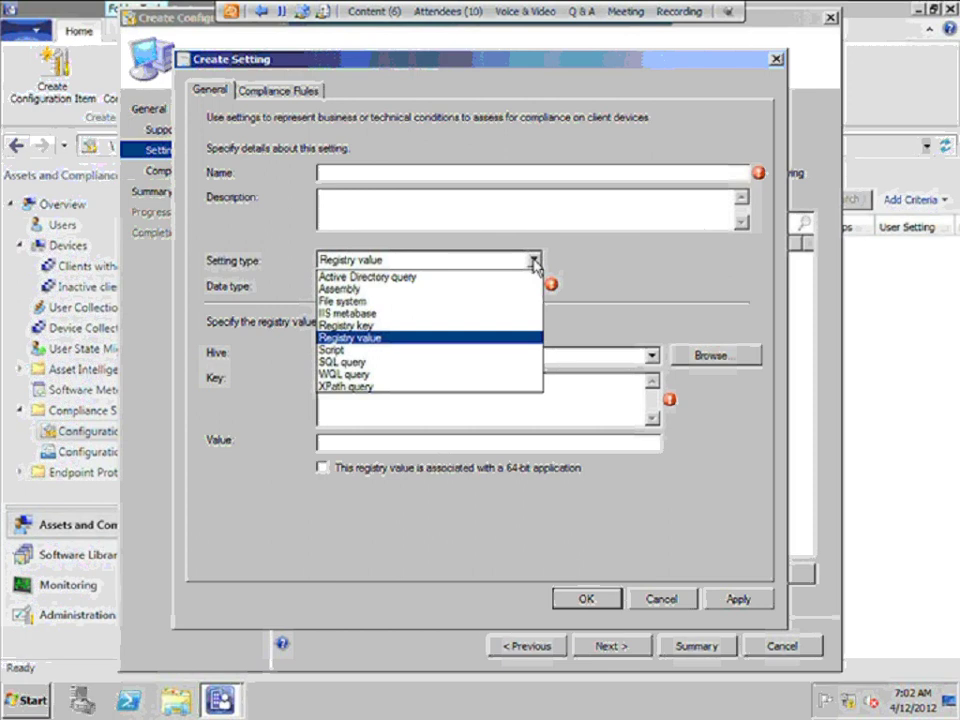
{"action": "left_click", "coordinate": [398, 329]}
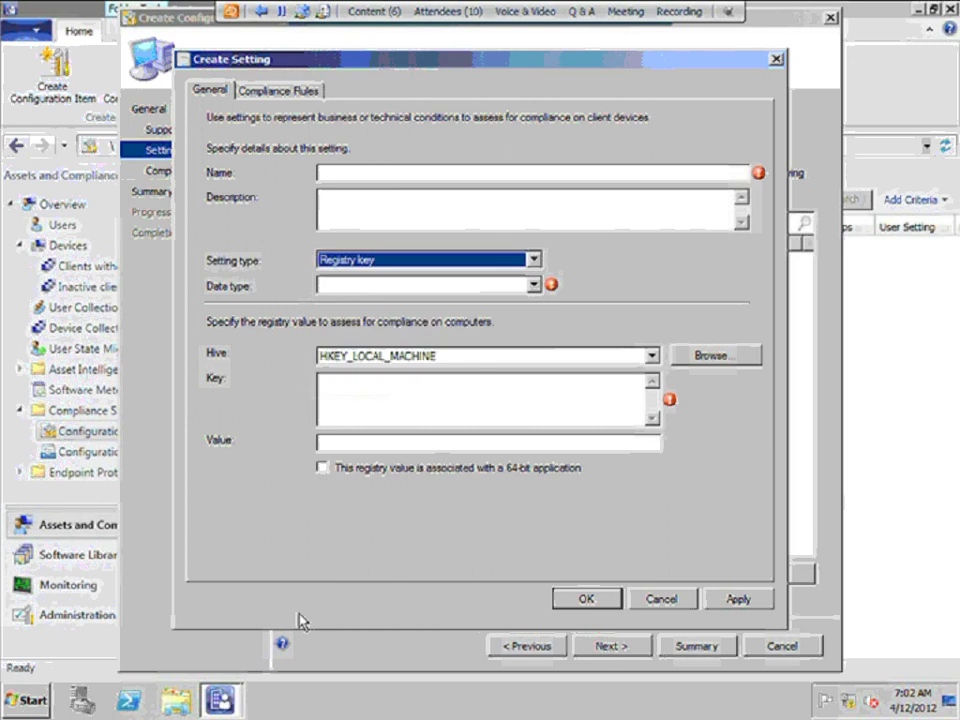
{"action": "left_click", "coordinate": [30, 703]}
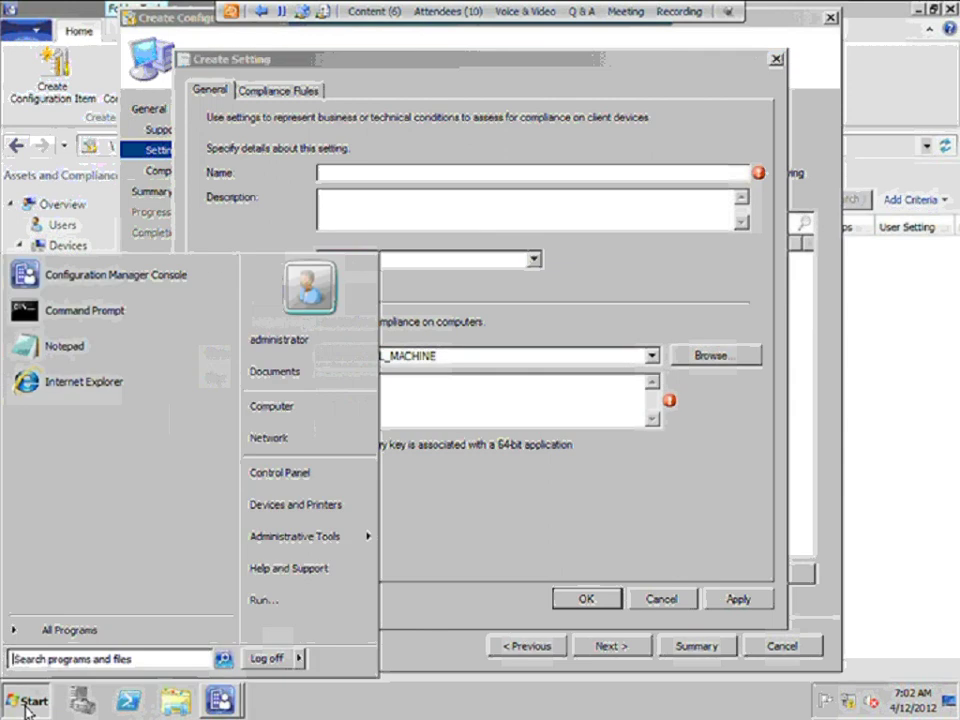
{"action": "left_click", "coordinate": [270, 606]}
{"action": "type", "text": "regedt32"}
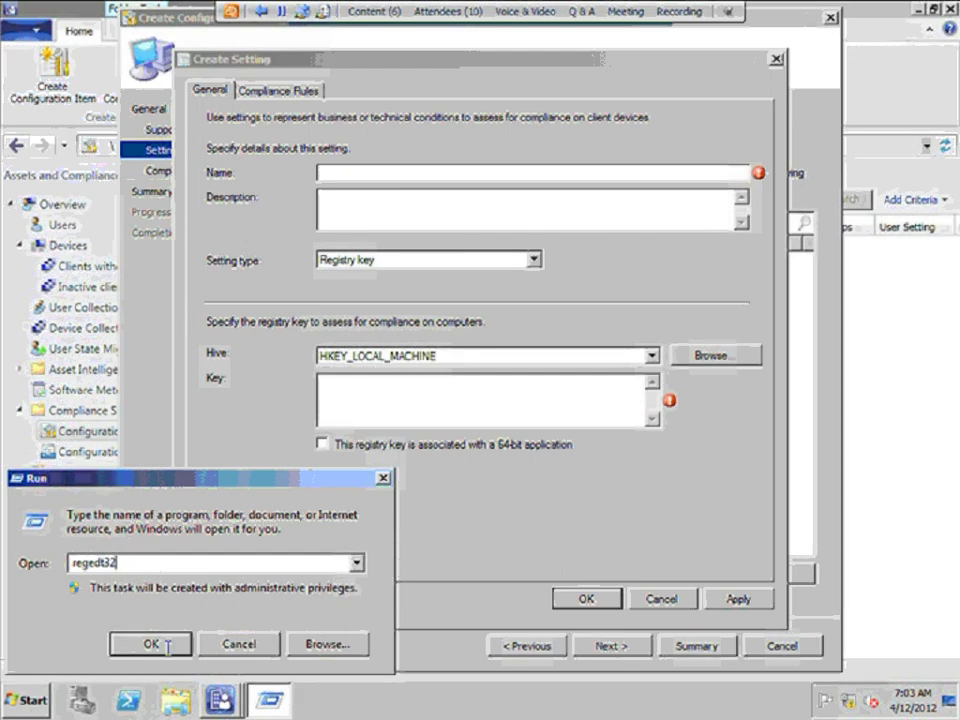
{"action": "key", "text": "Return"}
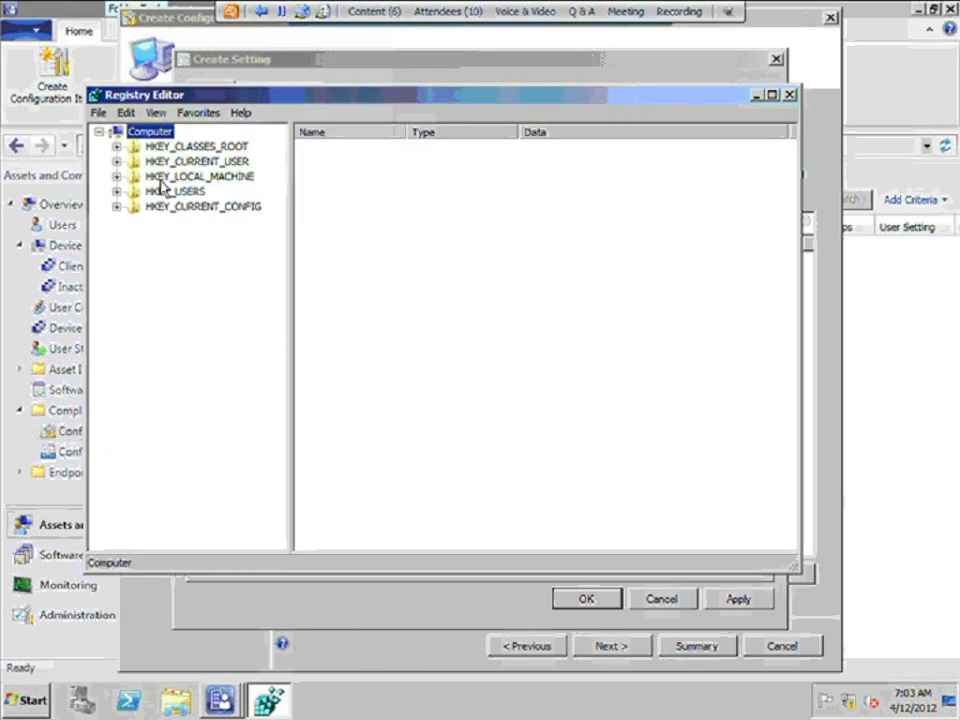
Create a 'Test' key under HKEY_LOCAL_MACHINE\SOFTWARE, then minimize Registry Editor.
{"action": "double_click", "coordinate": [160, 177]}
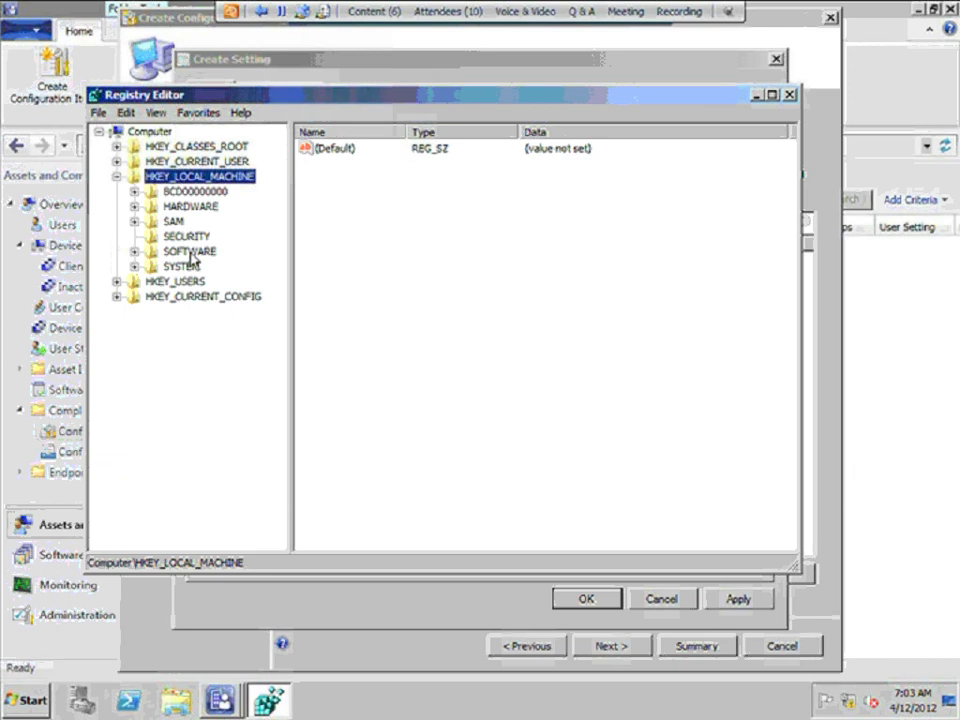
{"action": "double_click", "coordinate": [191, 253]}
{"action": "right_click", "coordinate": [193, 256]}
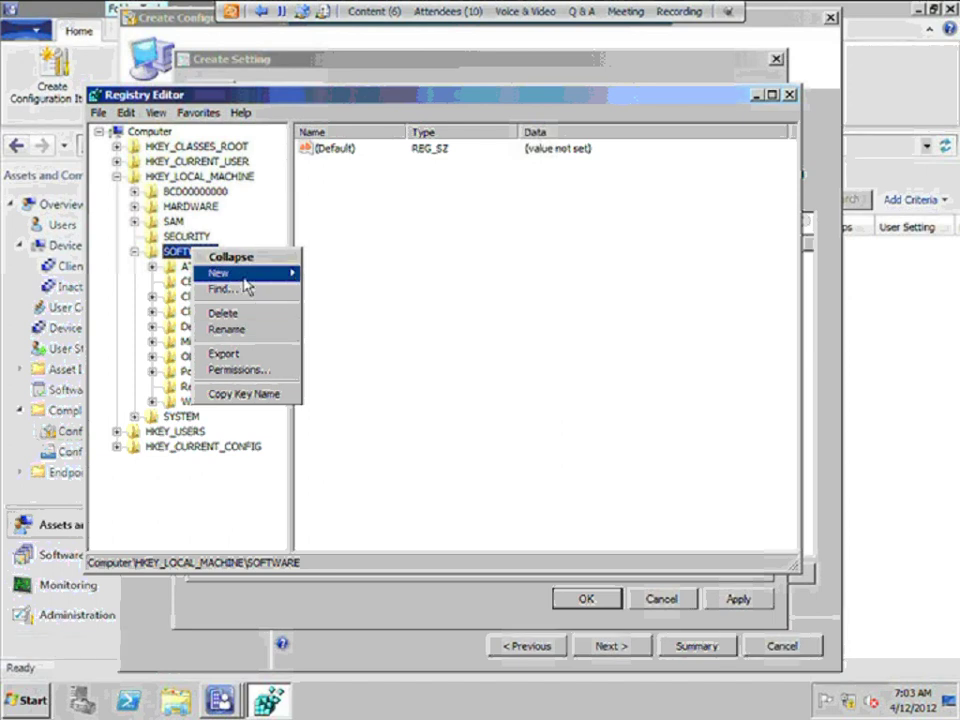
{"action": "left_click", "coordinate": [317, 279]}
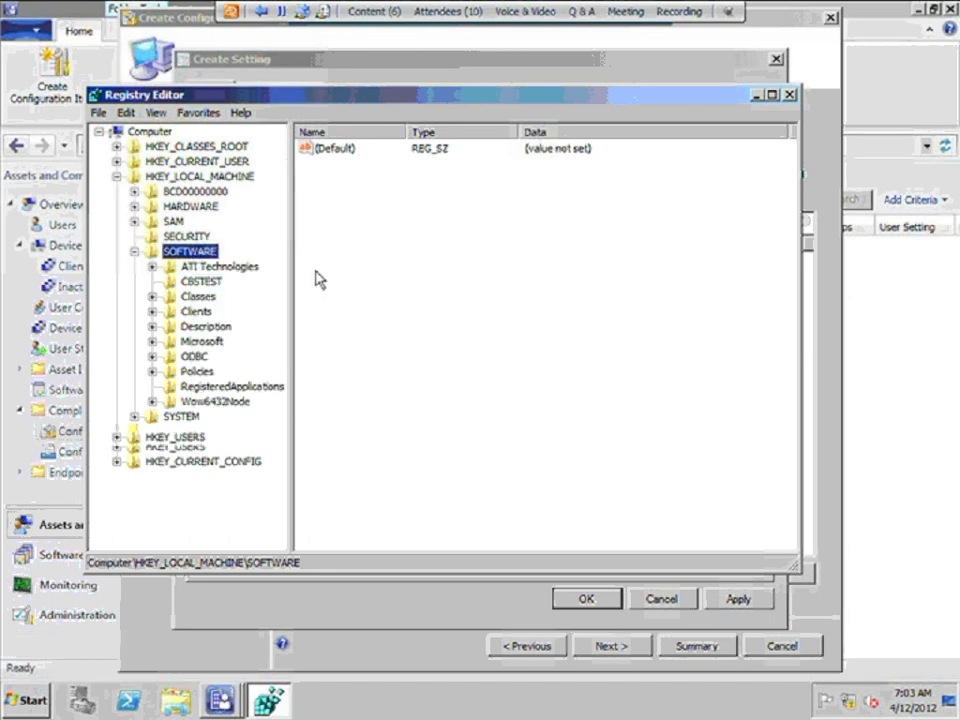
{"action": "type", "text": "Test"}
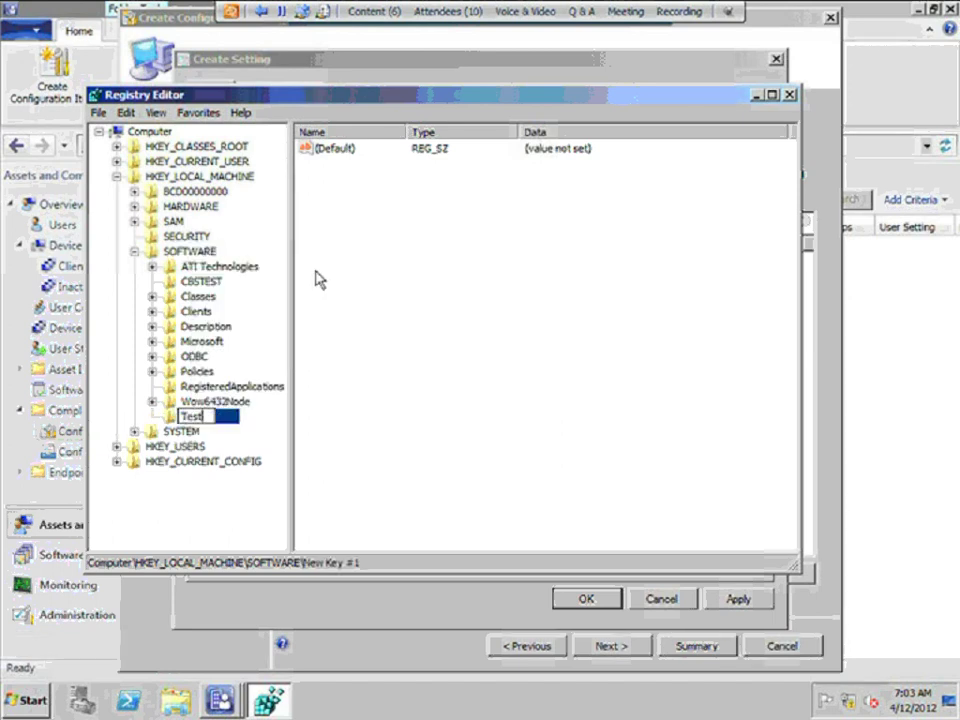
{"action": "key", "text": "Return"}
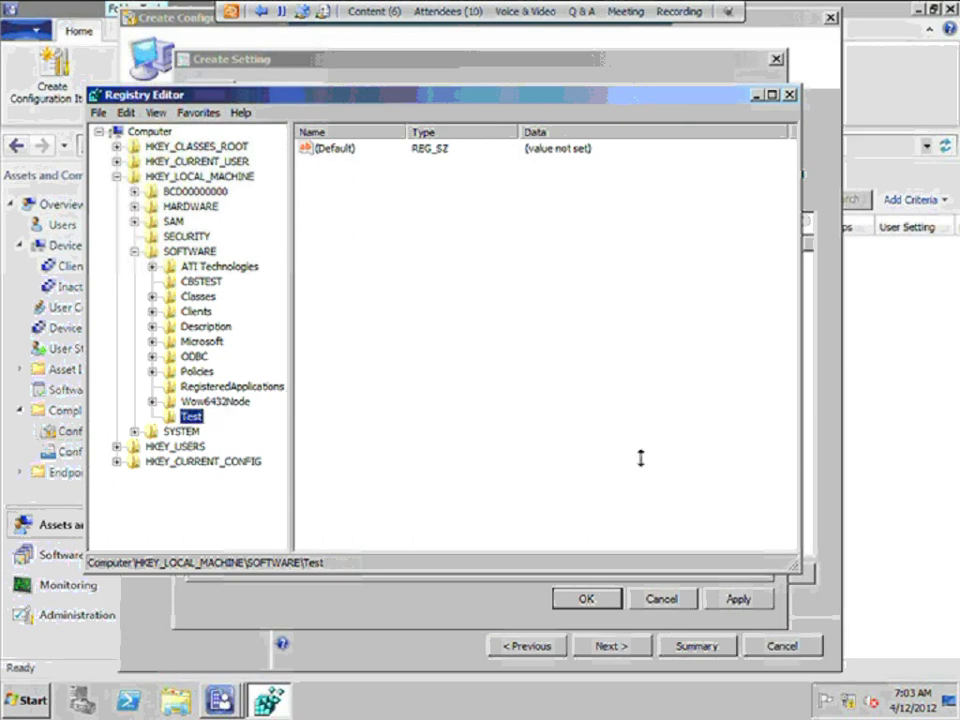
{"action": "right_click", "coordinate": [624, 246]}
{"action": "left_click", "coordinate": [756, 99]}
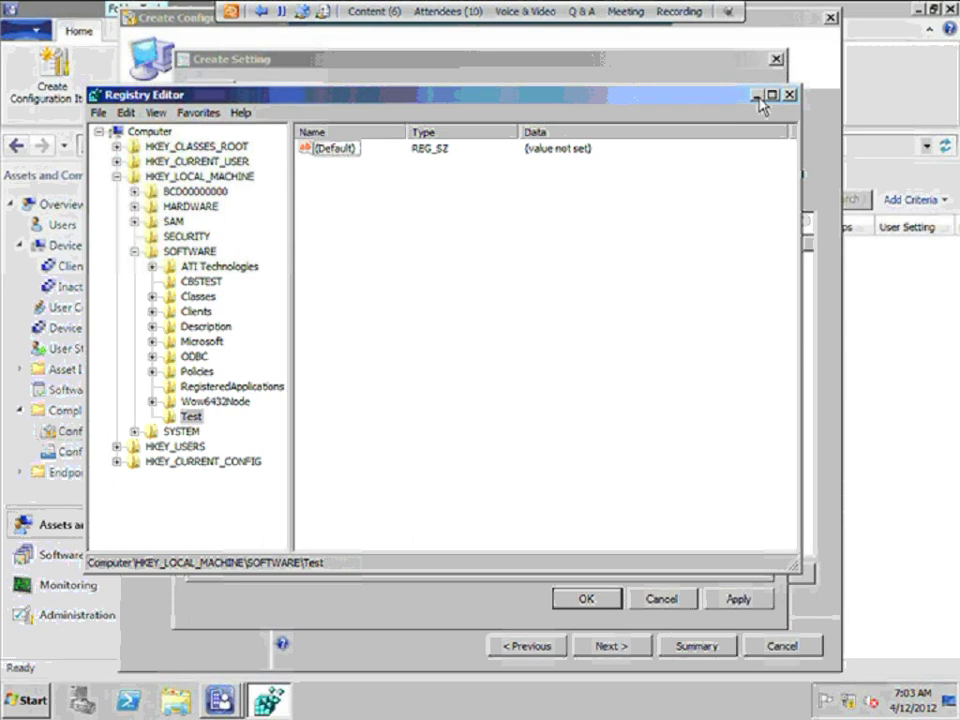
{"action": "left_click", "coordinate": [756, 98]}
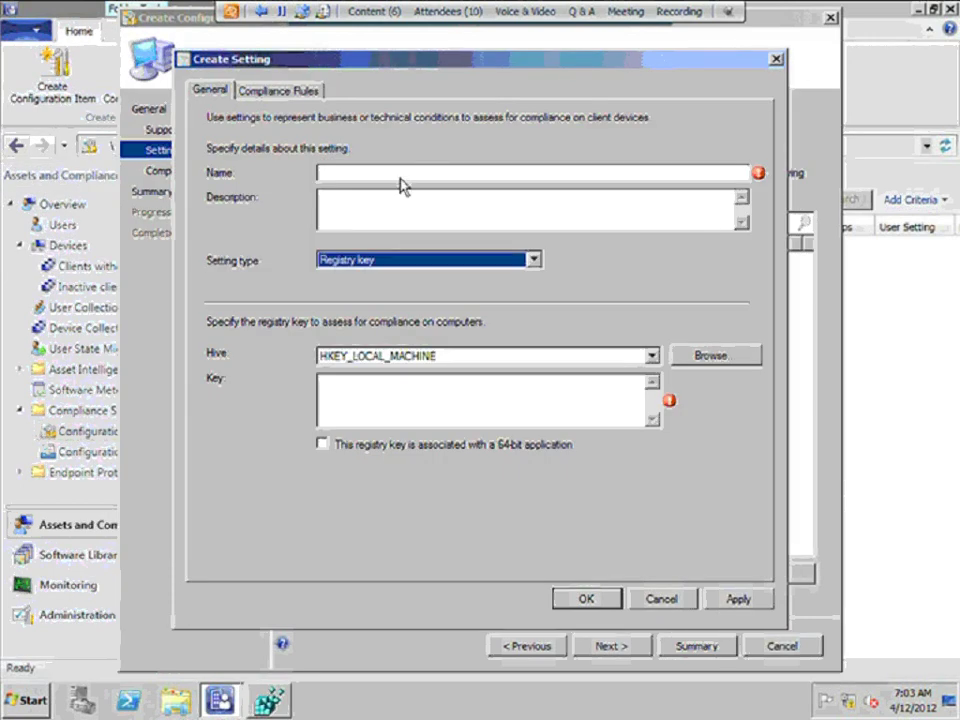
Name the setting 'Verify Test exists' and target the registry key HKEY_LOCAL_MACHINE\SOFTWARE\Test.
{"action": "type", "text": "Ver"}
{"action": "type", "text": "ffy Test exists"}
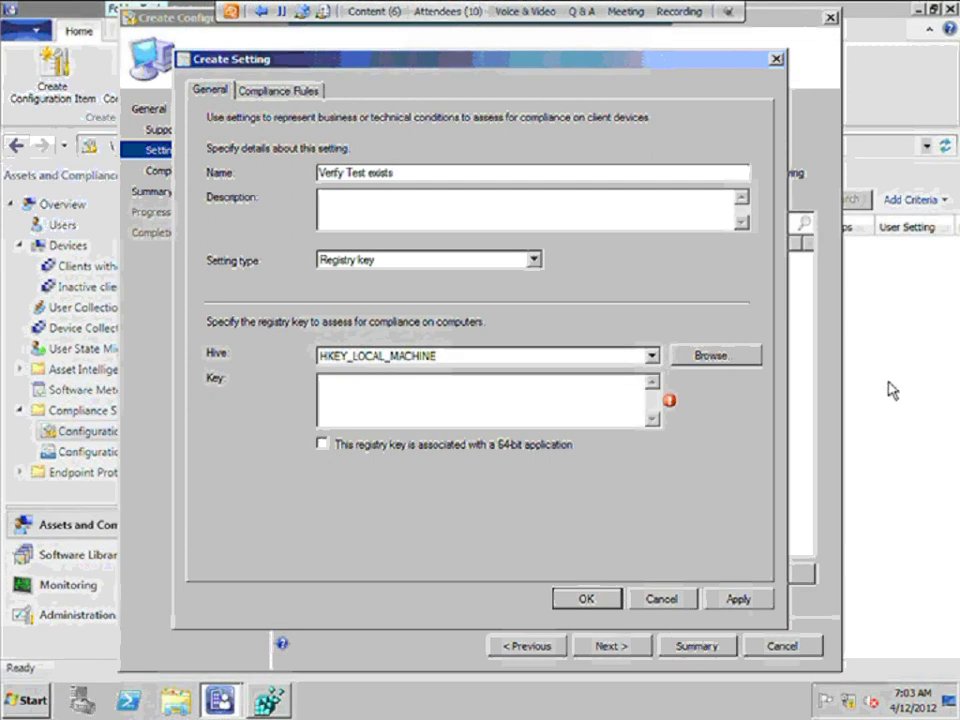
{"action": "left_click", "coordinate": [706, 354]}
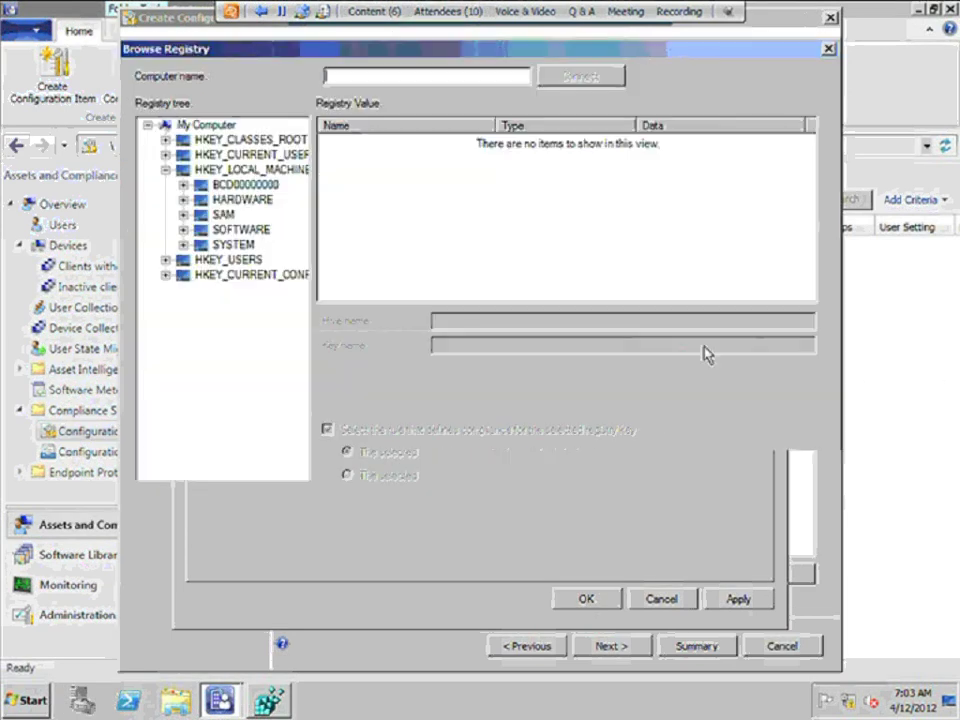
{"action": "left_click", "coordinate": [236, 201]}
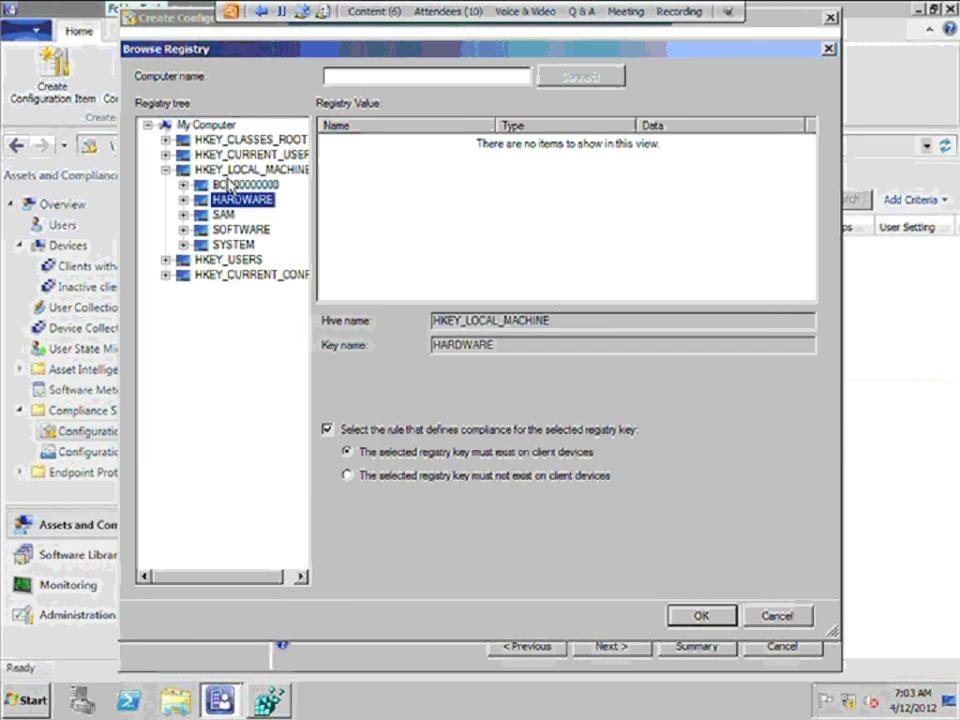
{"action": "left_click", "coordinate": [226, 171]}
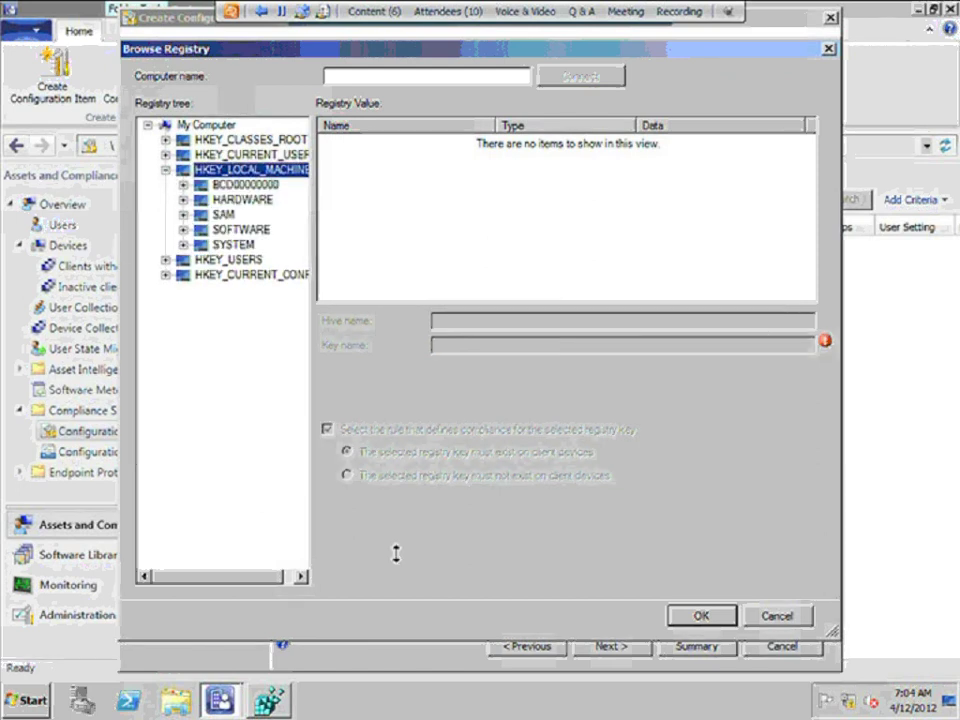
{"action": "left_click", "coordinate": [220, 127]}
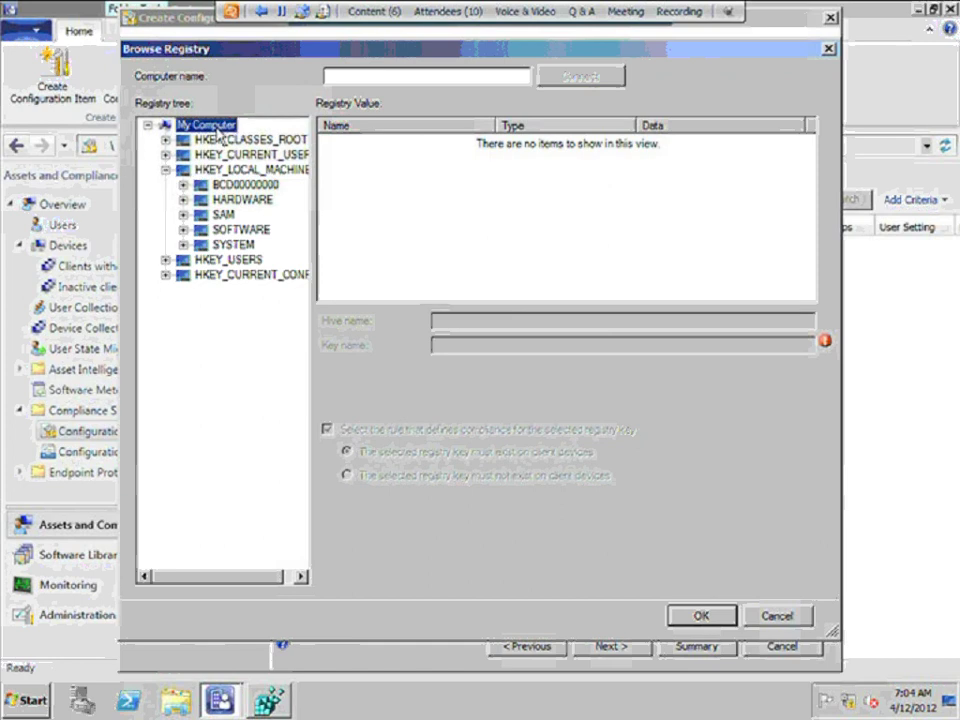
{"action": "left_click", "coordinate": [166, 171]}
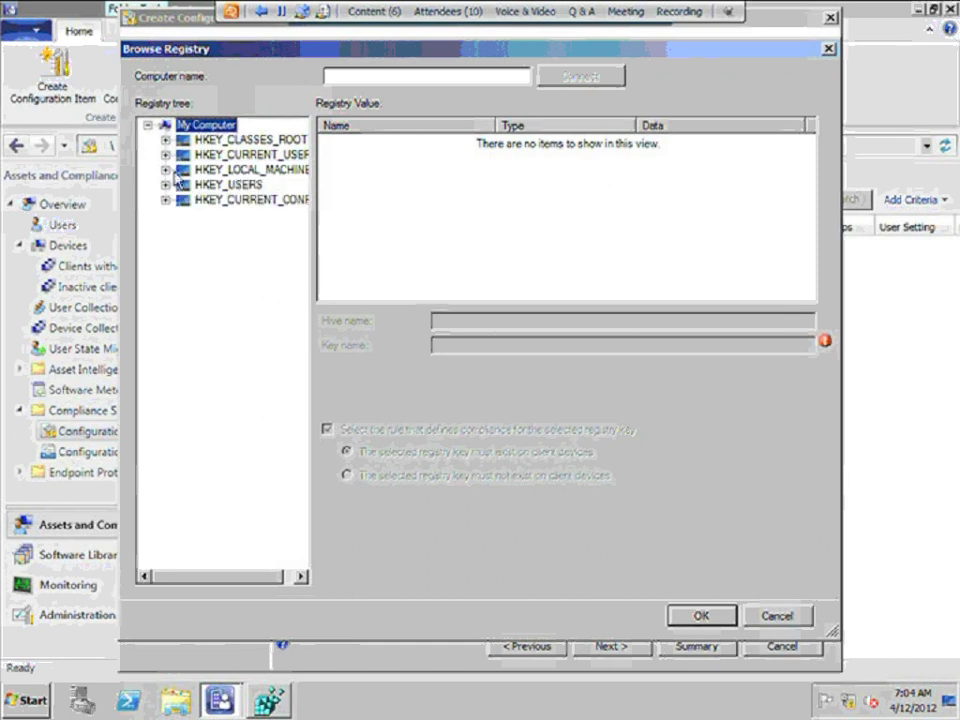
{"action": "double_click", "coordinate": [231, 172]}
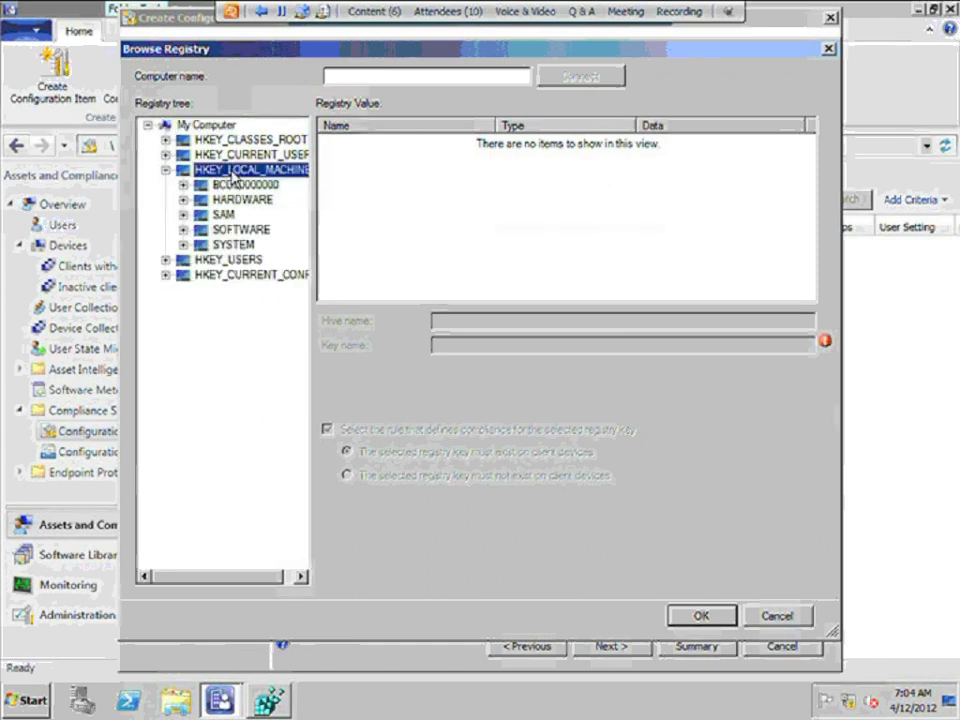
{"action": "double_click", "coordinate": [242, 231]}
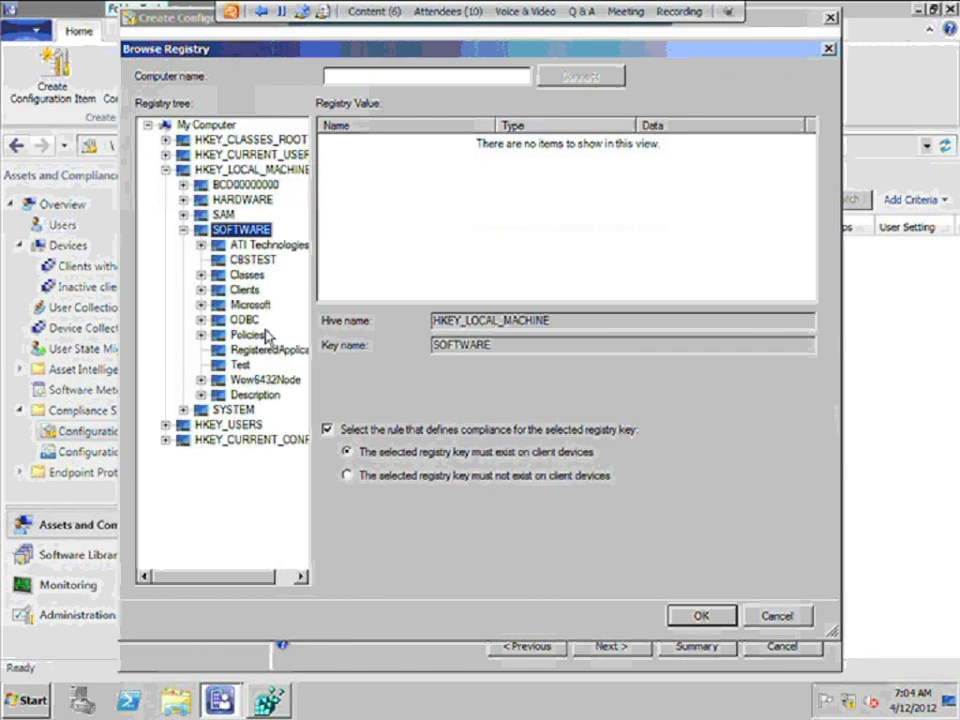
{"action": "left_click", "coordinate": [240, 366]}
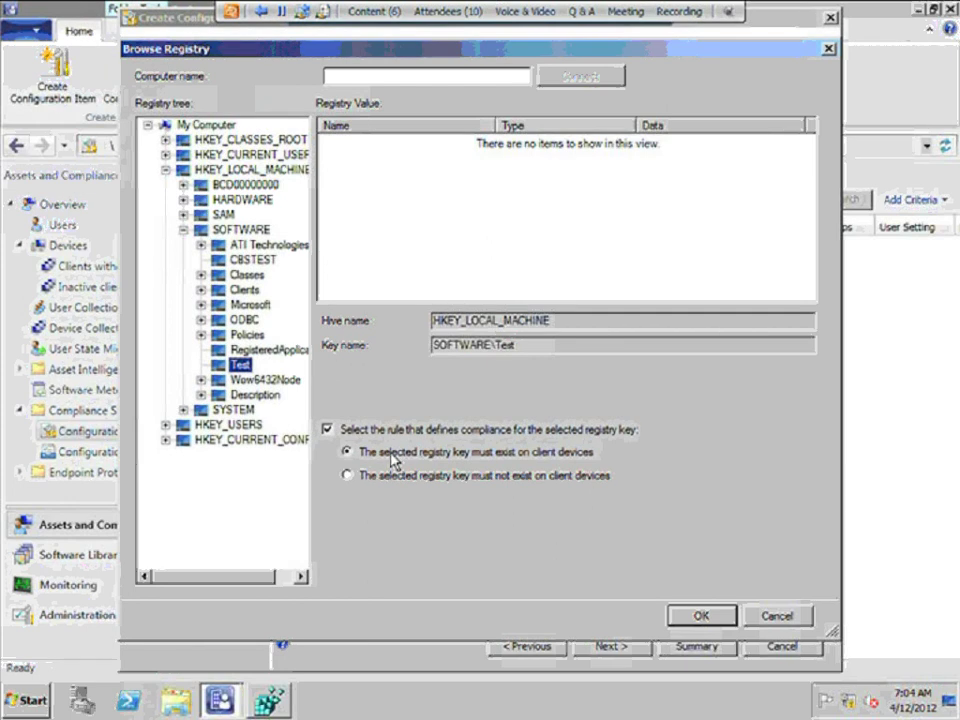
{"action": "left_click", "coordinate": [702, 615]}
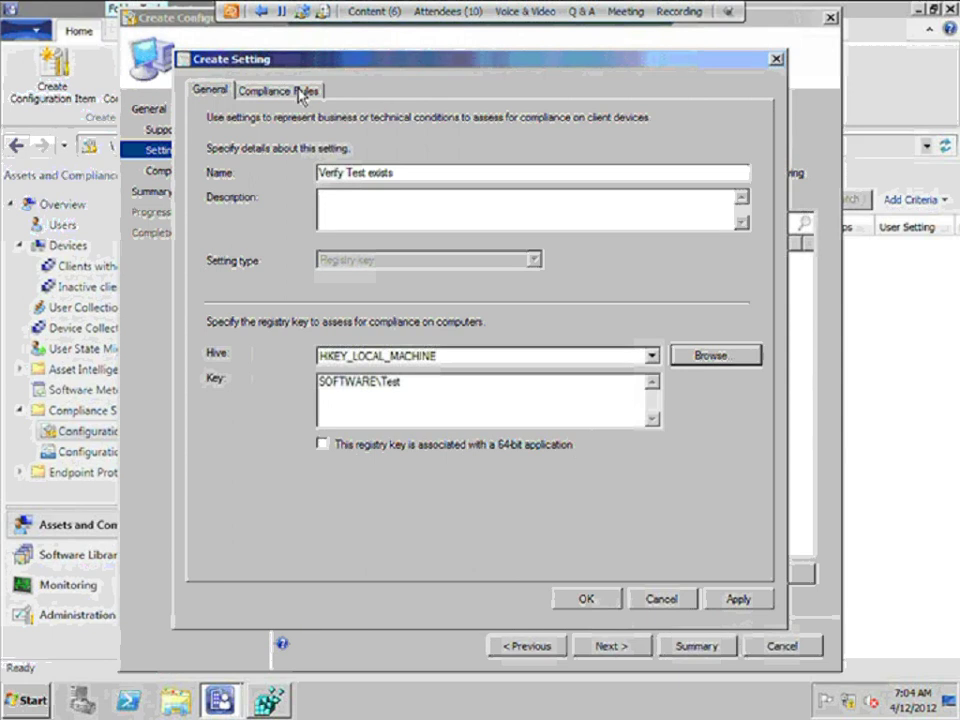
{"action": "left_click", "coordinate": [298, 92]}
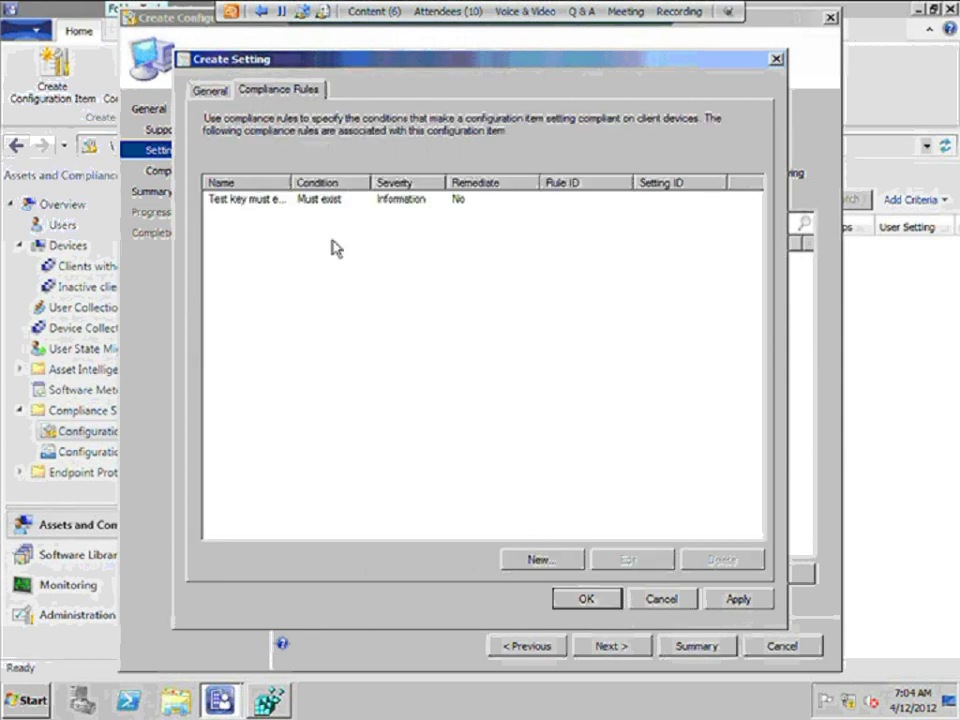
Save the Verify Test exists setting and complete the wizard to create the Windows OS item.
{"action": "left_click", "coordinate": [586, 599]}
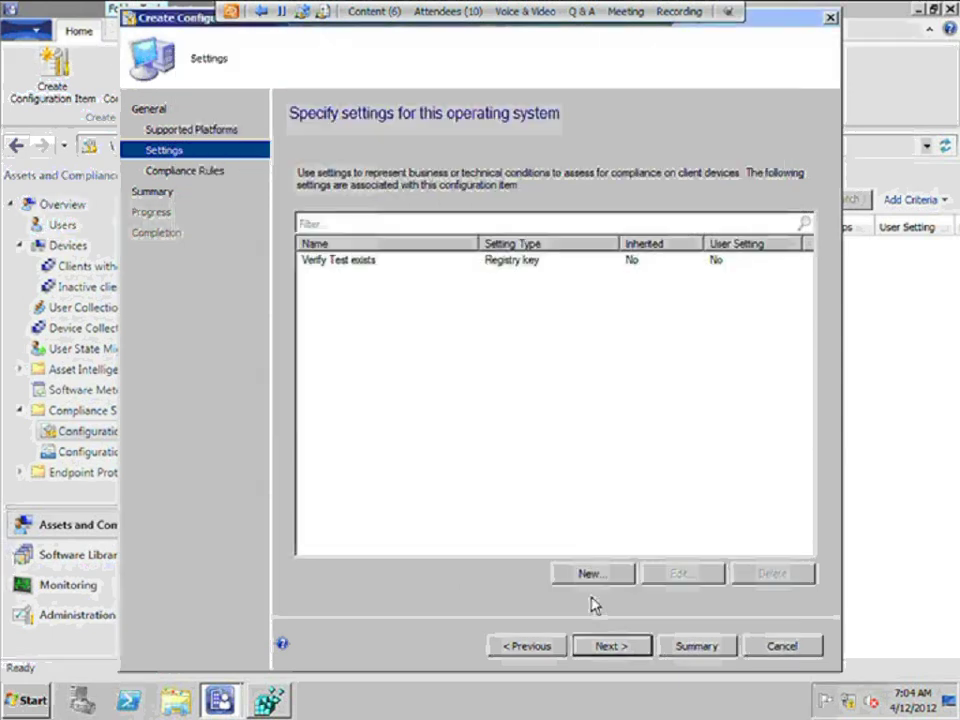
{"action": "left_click", "coordinate": [635, 648]}
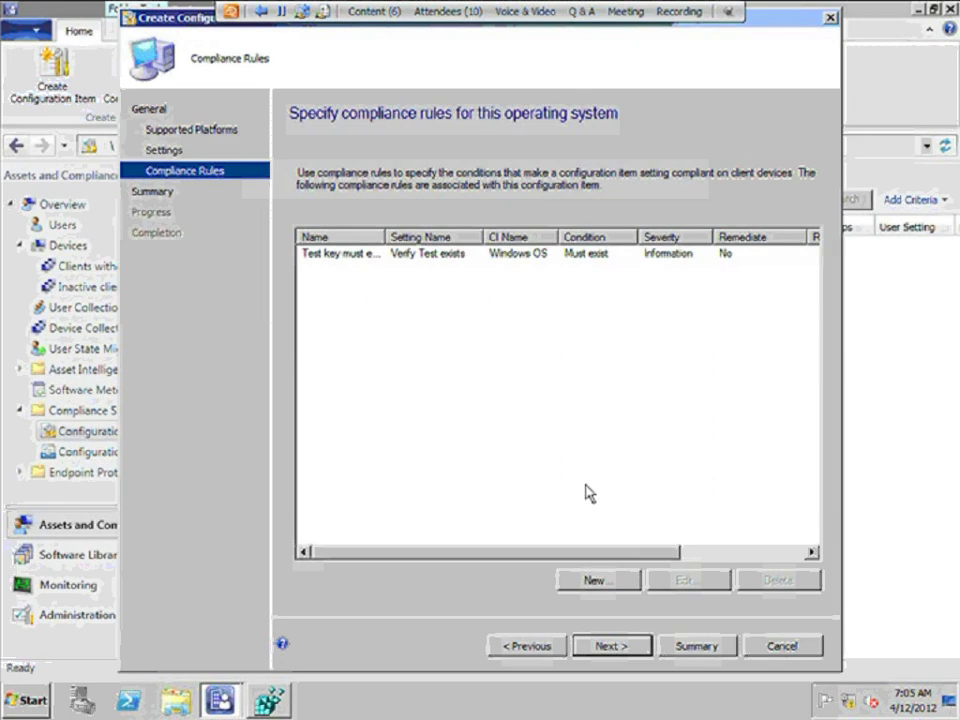
{"action": "left_click", "coordinate": [612, 646]}
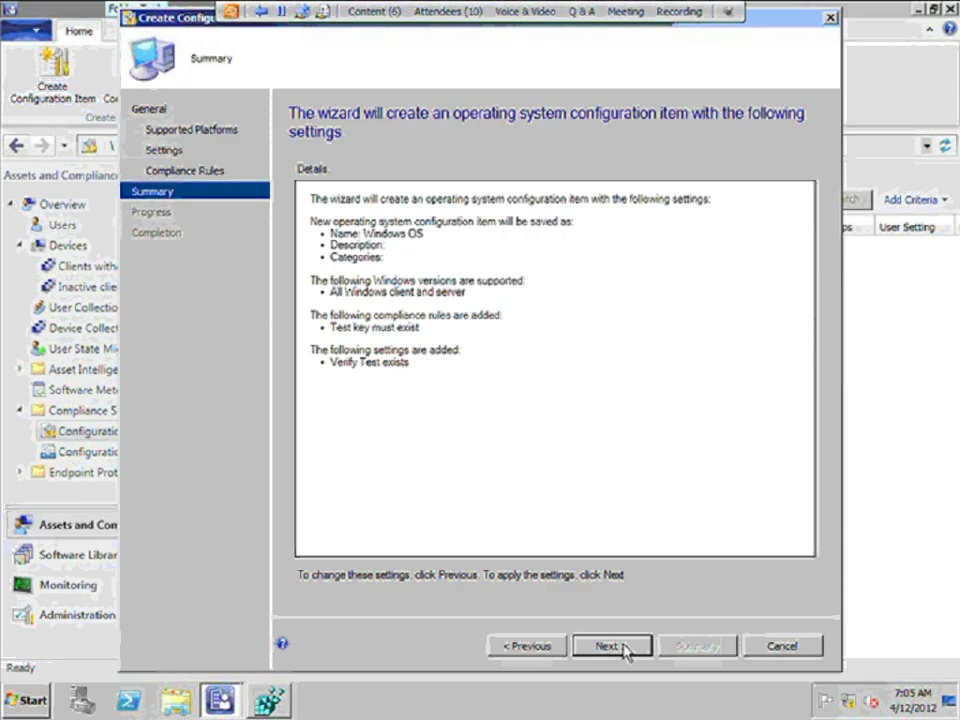
{"action": "left_click", "coordinate": [624, 651]}
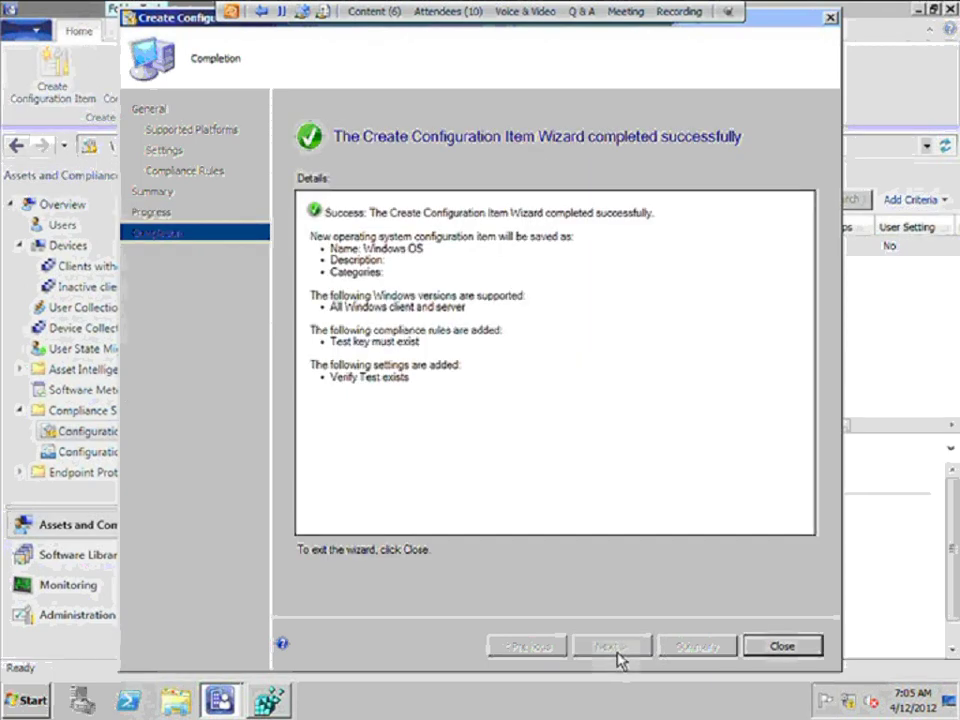
{"action": "left_click", "coordinate": [792, 650]}
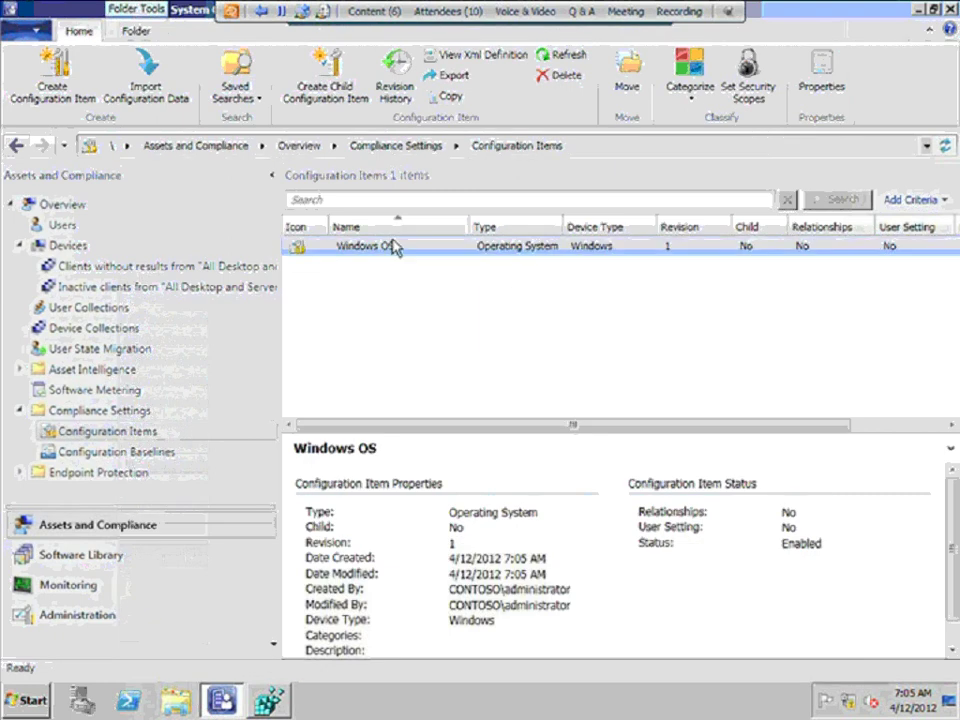
Open the Windows OS item's properties and inspect the Verify Test exists setting.
{"action": "right_click", "coordinate": [392, 248]}
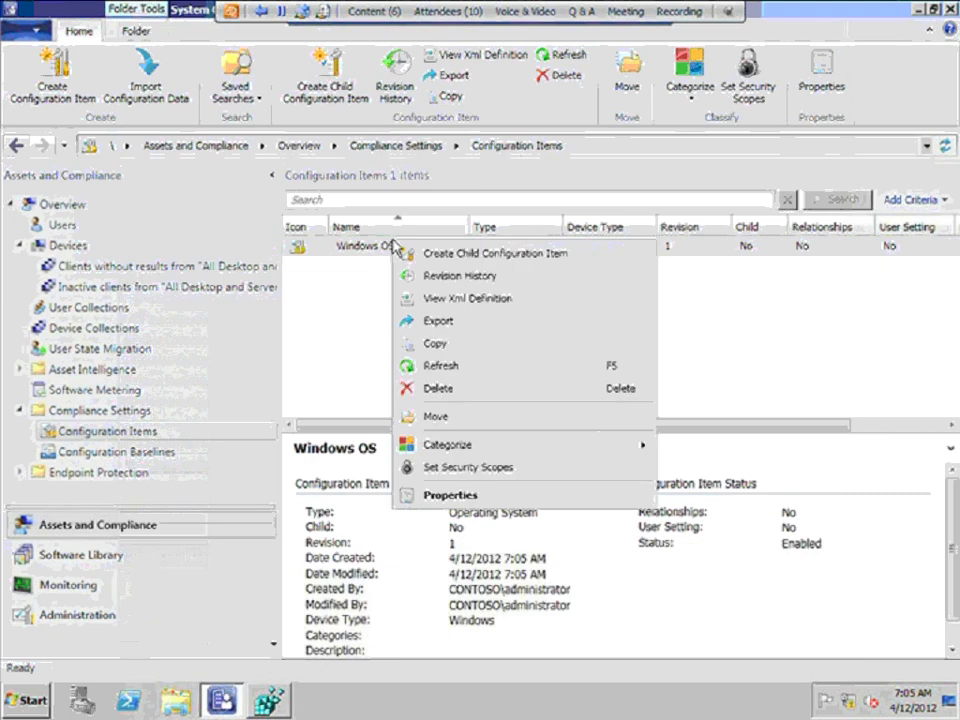
{"action": "left_click", "coordinate": [472, 497]}
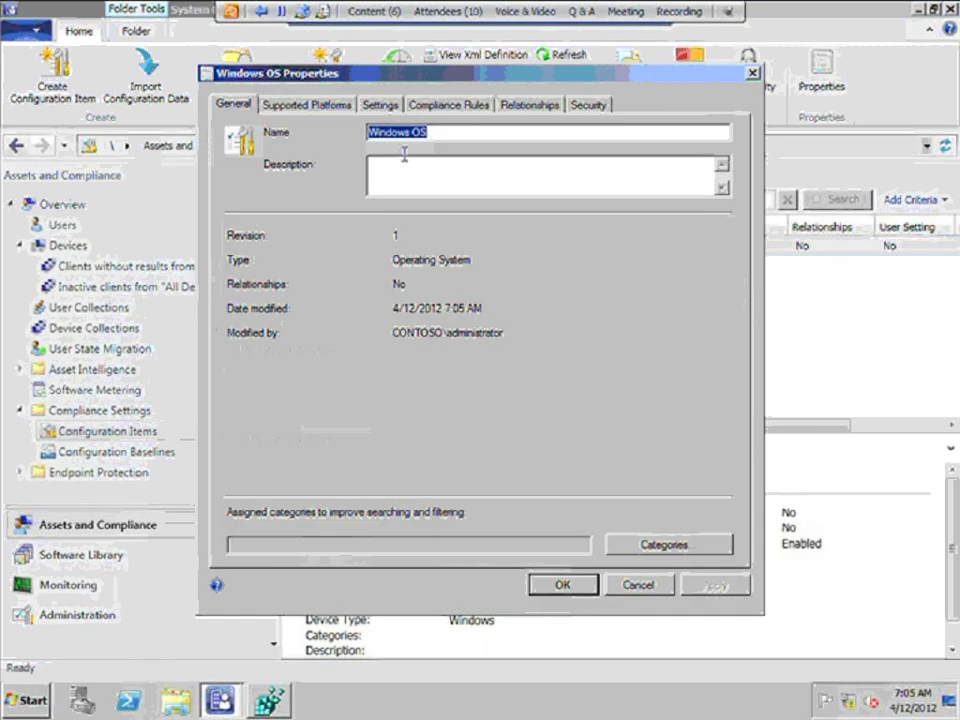
{"action": "left_click", "coordinate": [433, 106]}
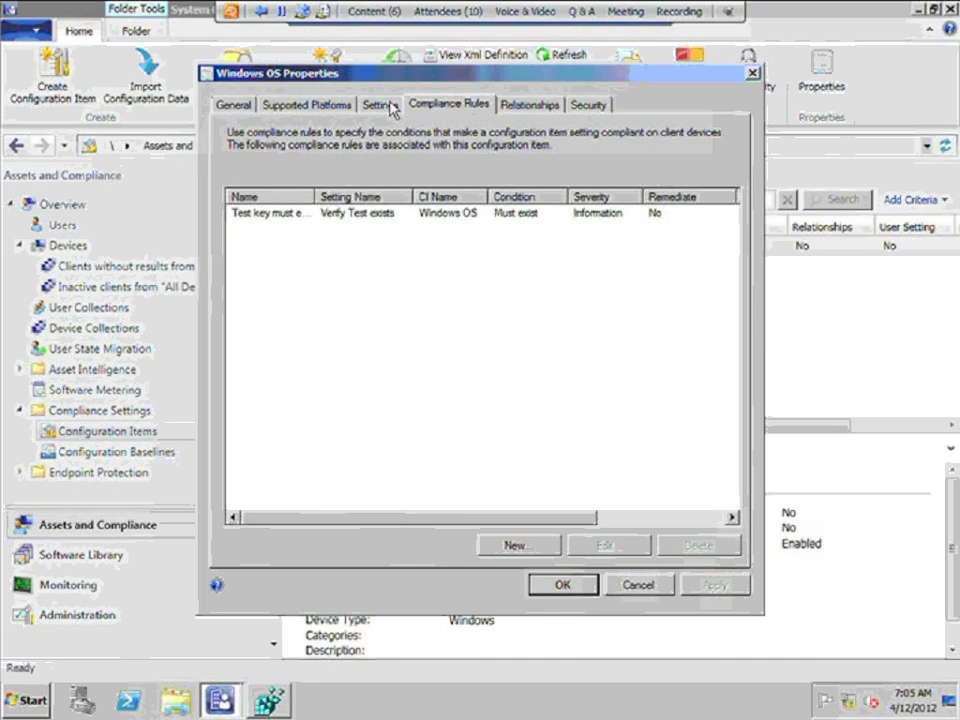
{"action": "left_click", "coordinate": [389, 106]}
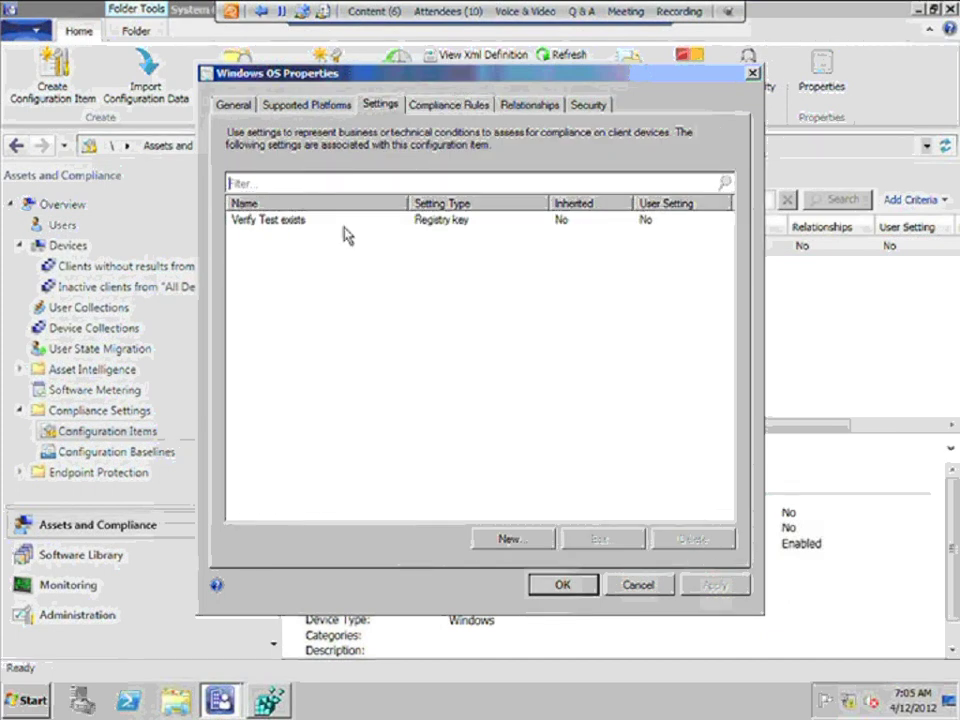
{"action": "left_click", "coordinate": [295, 222]}
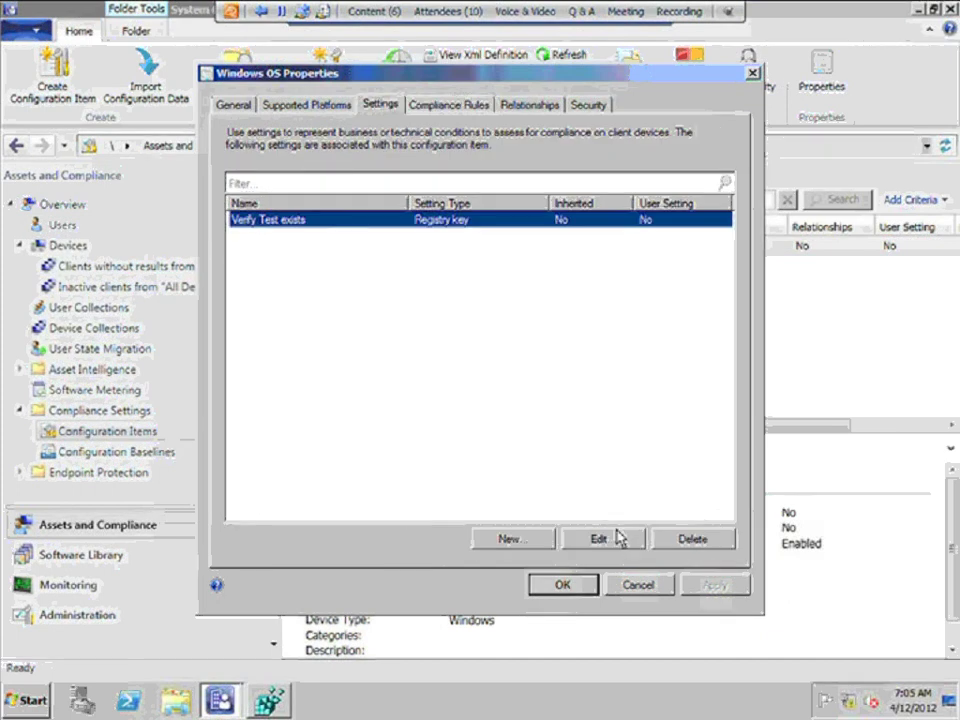
{"action": "left_click", "coordinate": [626, 541]}
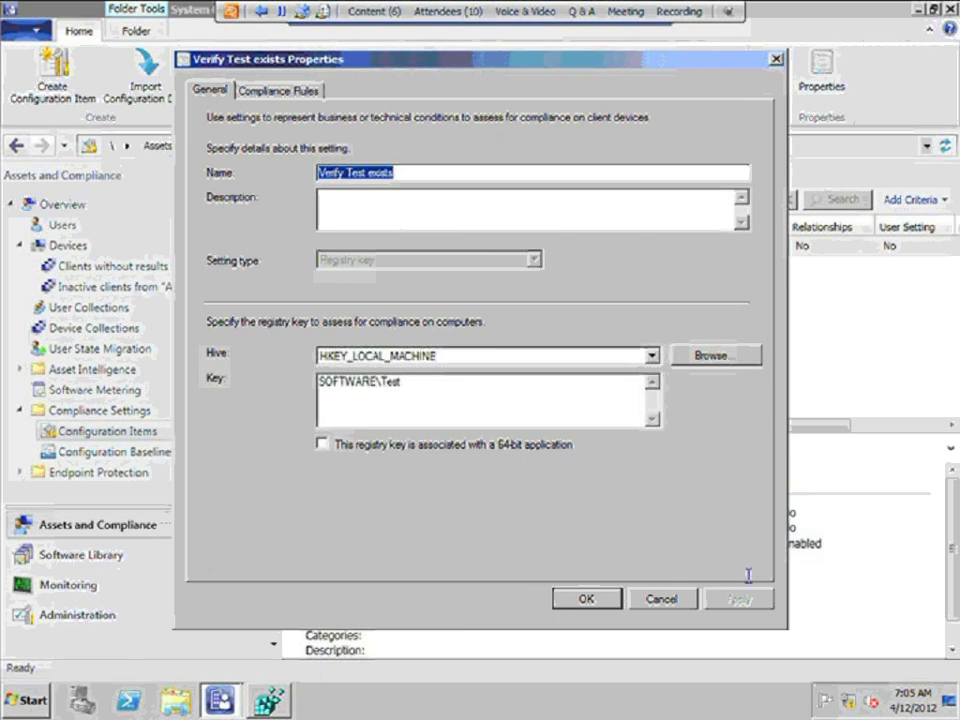
{"action": "left_click_drag", "start_coordinate": [673, 600], "coordinate": [485, 104]}
{"action": "key", "text": "Escape"}
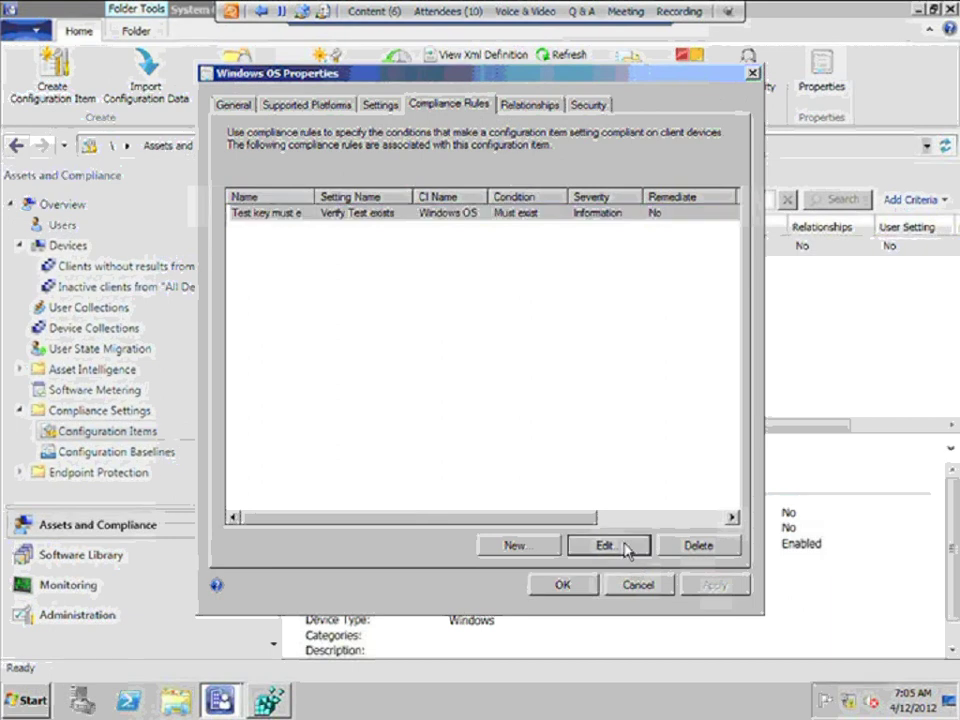
Inspect the 'Test key must exist' compliance rule without changing it.
{"action": "left_click", "coordinate": [605, 545]}
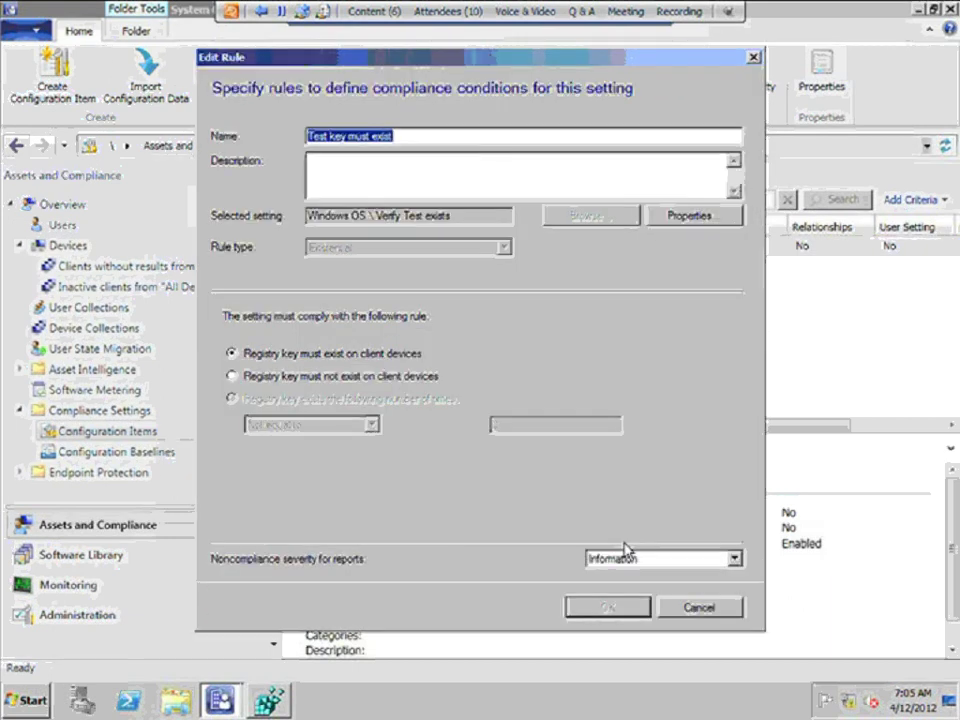
{"action": "left_click", "coordinate": [714, 222]}
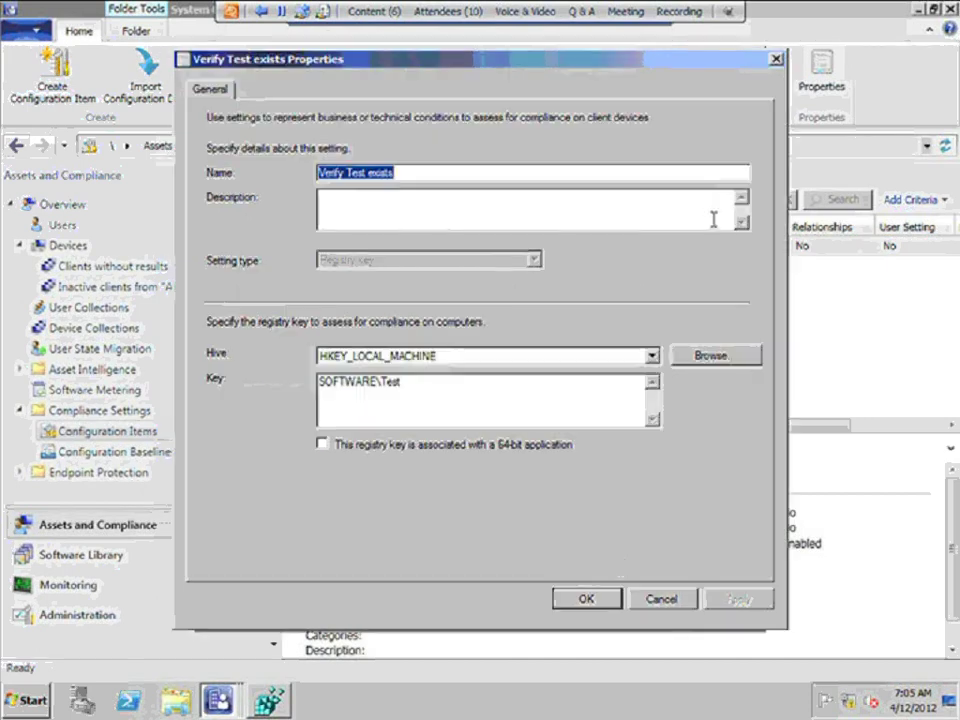
{"action": "left_click", "coordinate": [616, 599]}
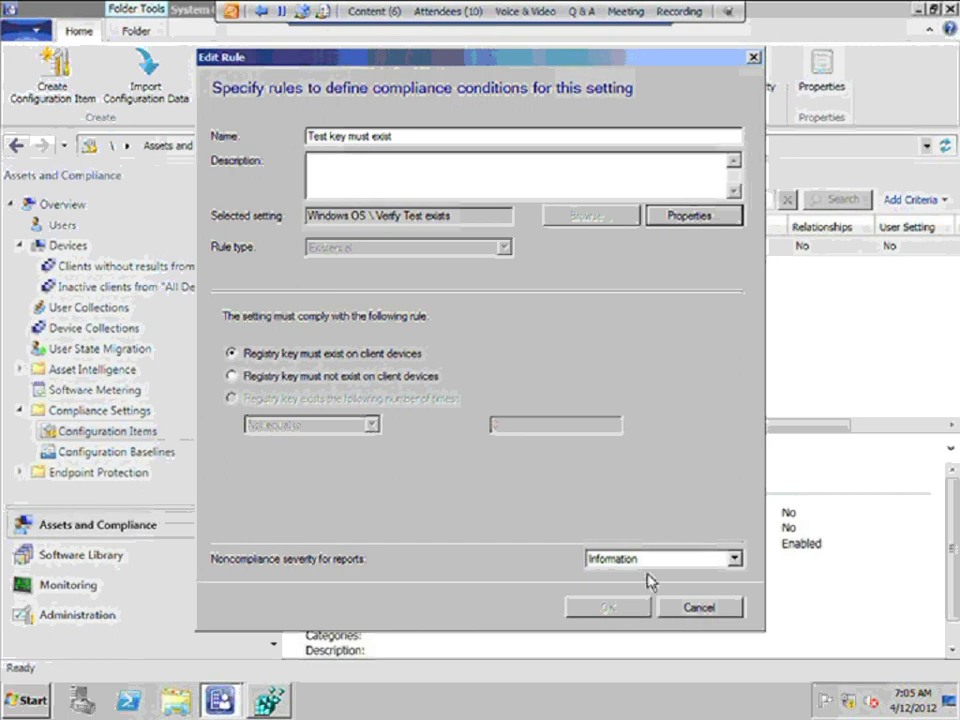
{"action": "left_click", "coordinate": [678, 608]}
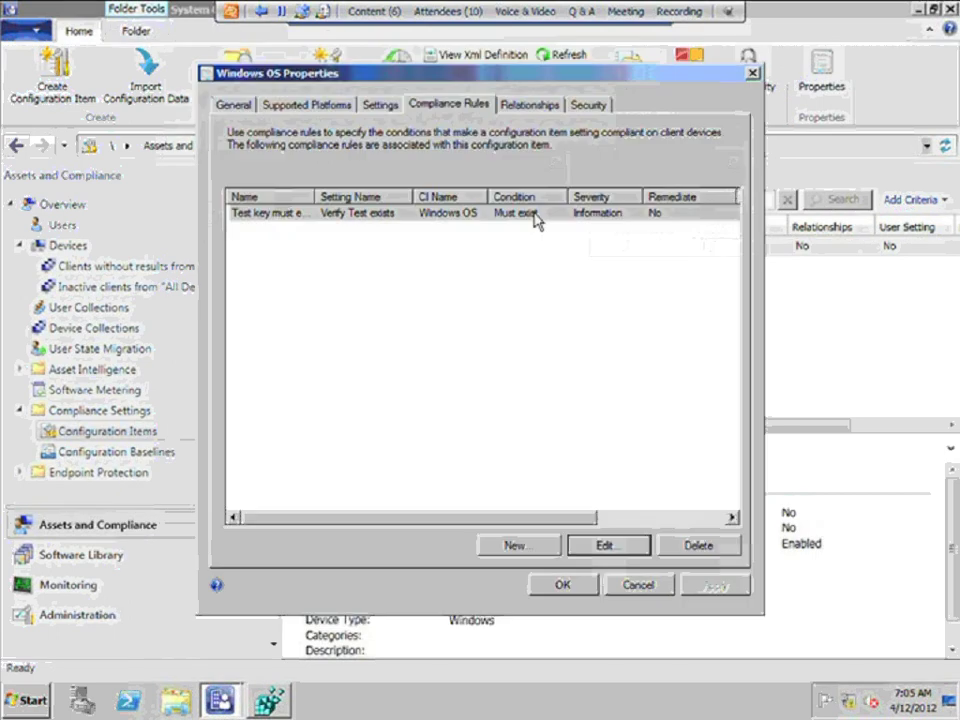
Review the Relationships, General and Security tabs, cancel, and go to Configuration Baselines.
{"action": "left_click", "coordinate": [524, 108]}
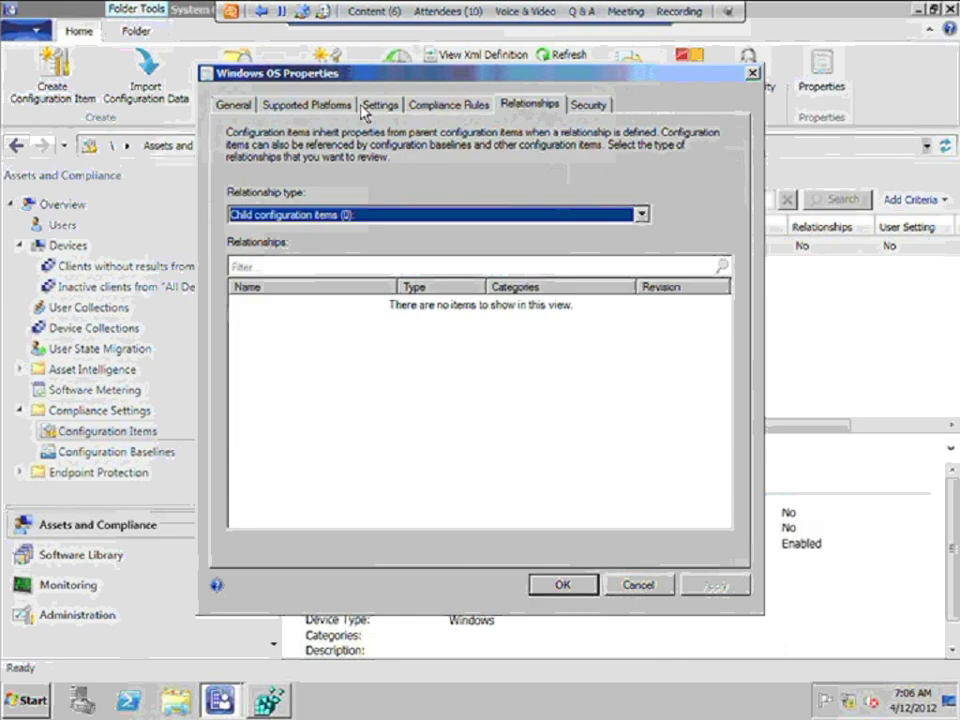
{"action": "left_click", "coordinate": [236, 106]}
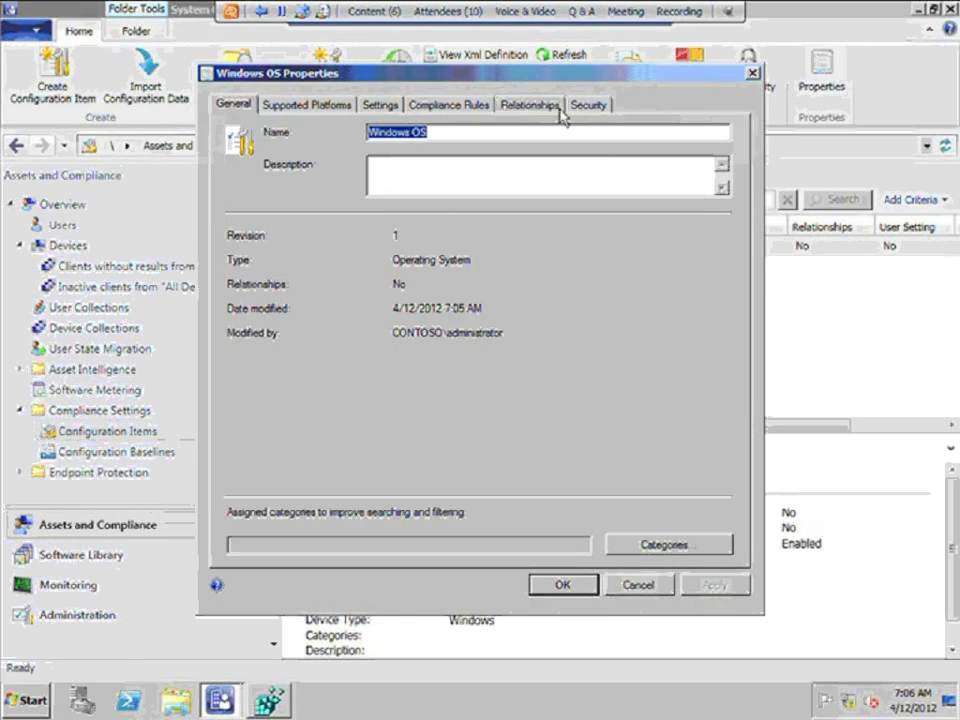
{"action": "left_click", "coordinate": [512, 108]}
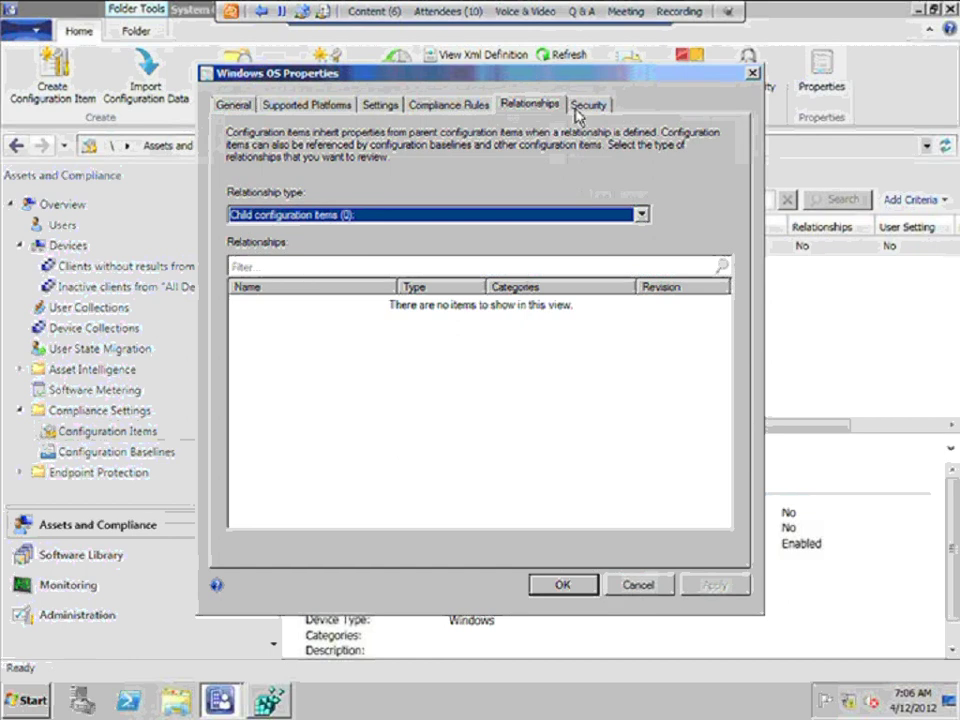
{"action": "left_click", "coordinate": [580, 107]}
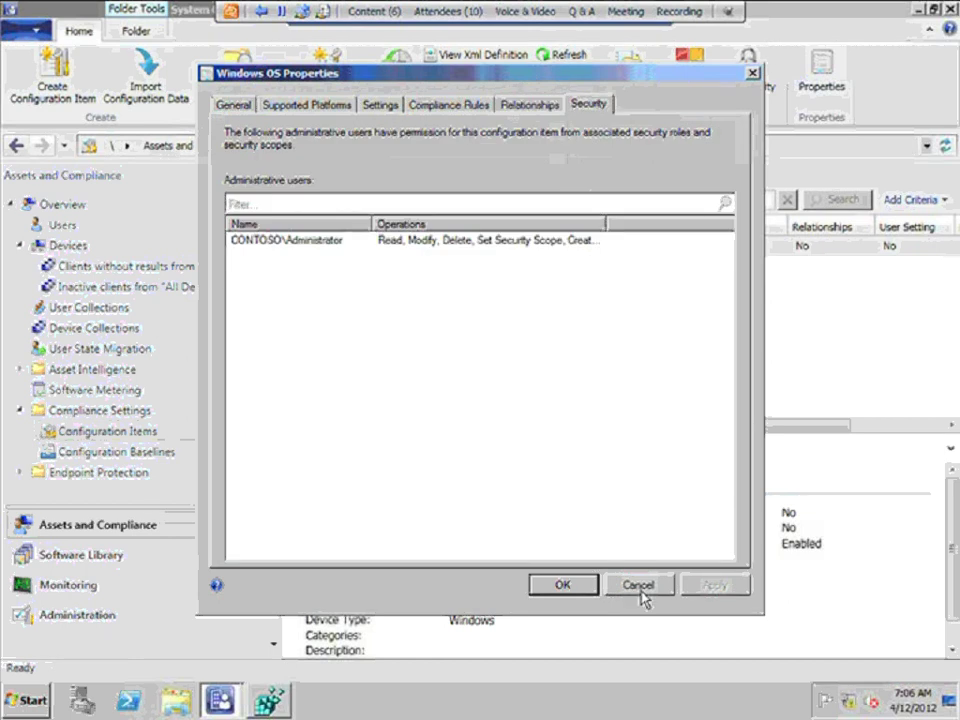
{"action": "left_click", "coordinate": [594, 586]}
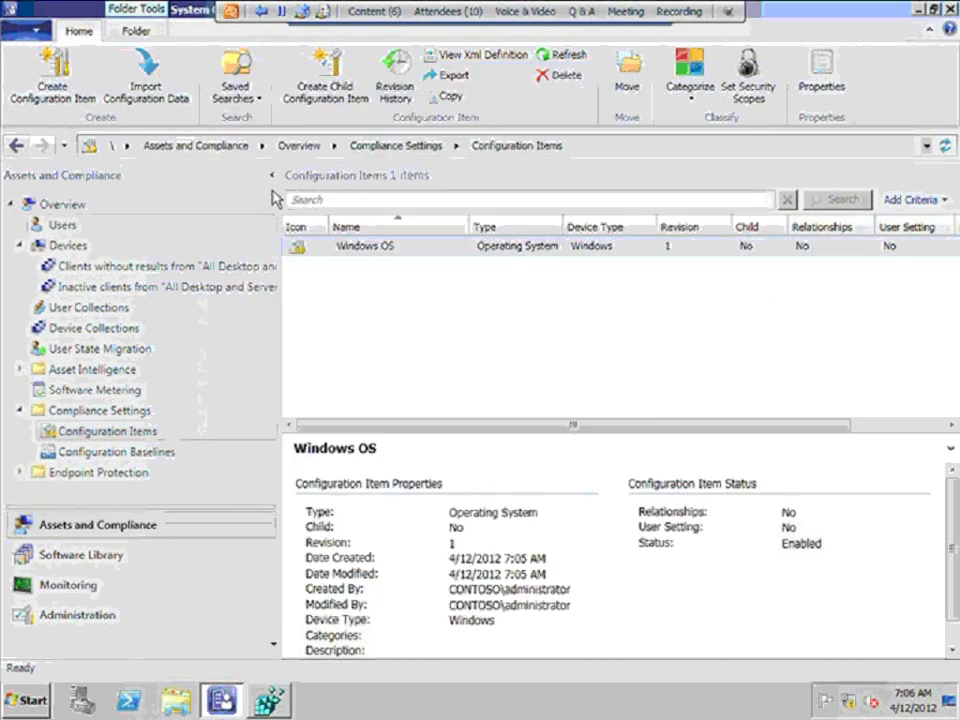
{"action": "left_click", "coordinate": [346, 250]}
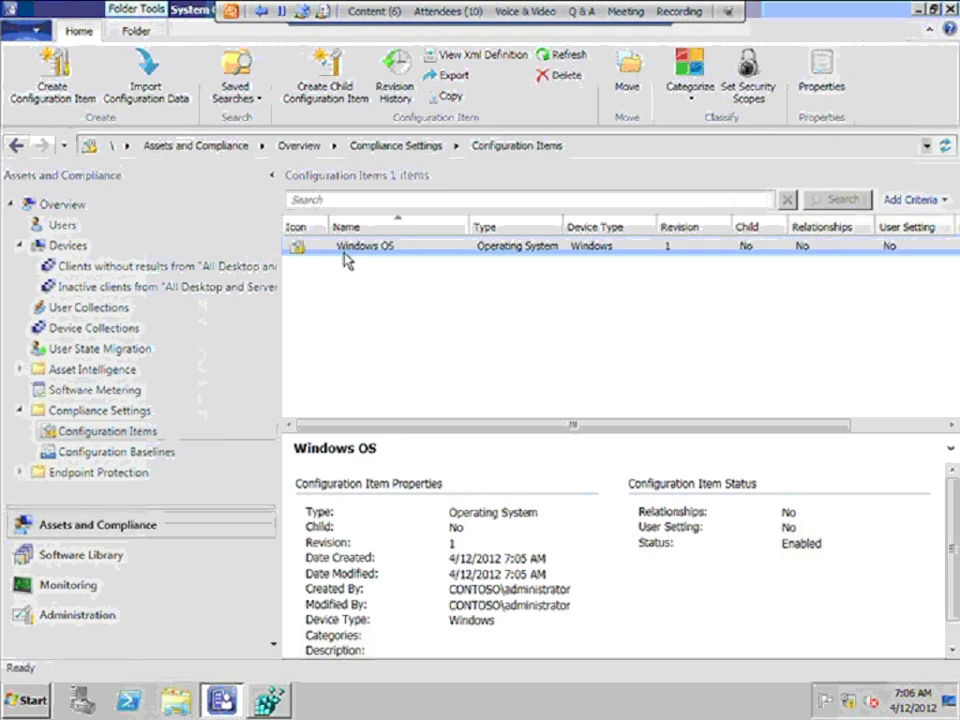
{"action": "left_click", "coordinate": [166, 456]}
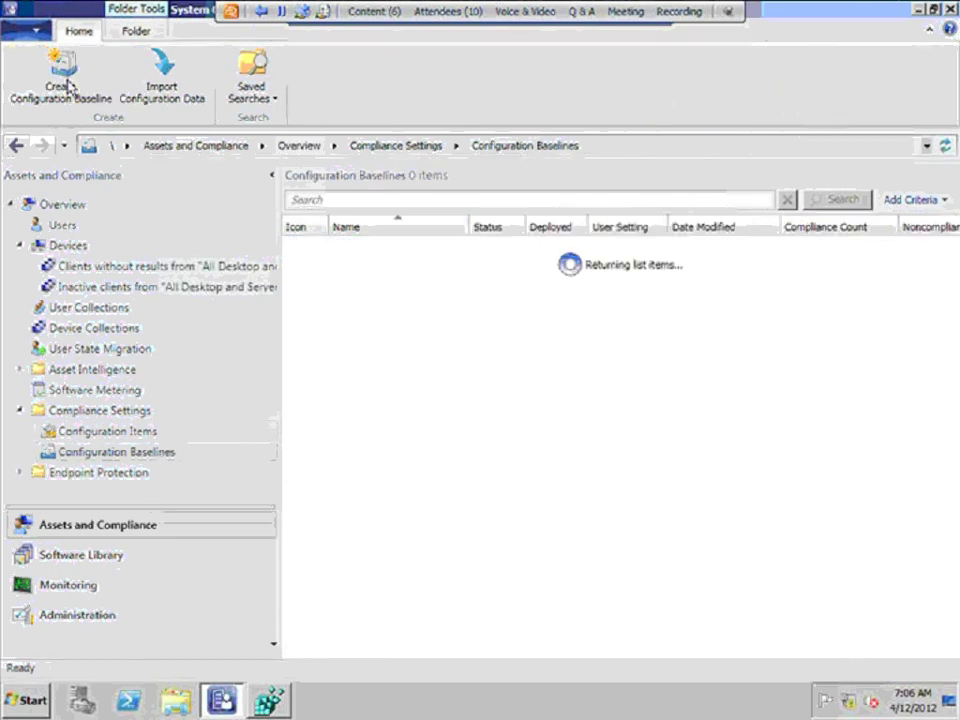
Create the baseline 'Eveluare conformitate' containing the Windows OS configuration item.
{"action": "left_click", "coordinate": [62, 80]}
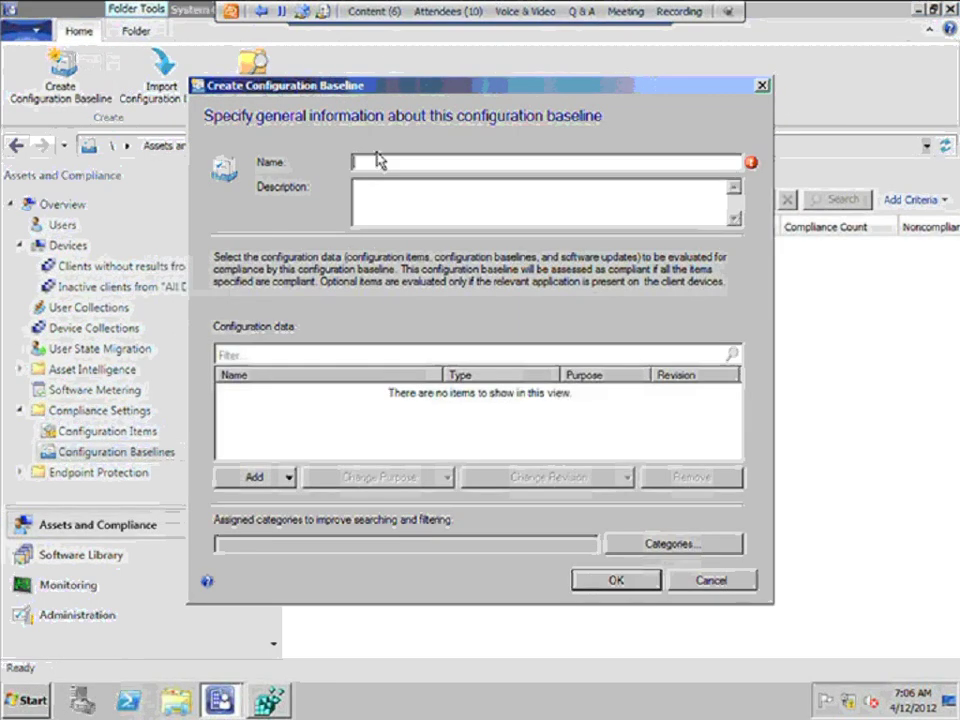
{"action": "type", "text": "Evel"}
{"action": "type", "text": "uare c"}
{"action": "type", "text": "onfo"}
{"action": "type", "text": "rmitate"}
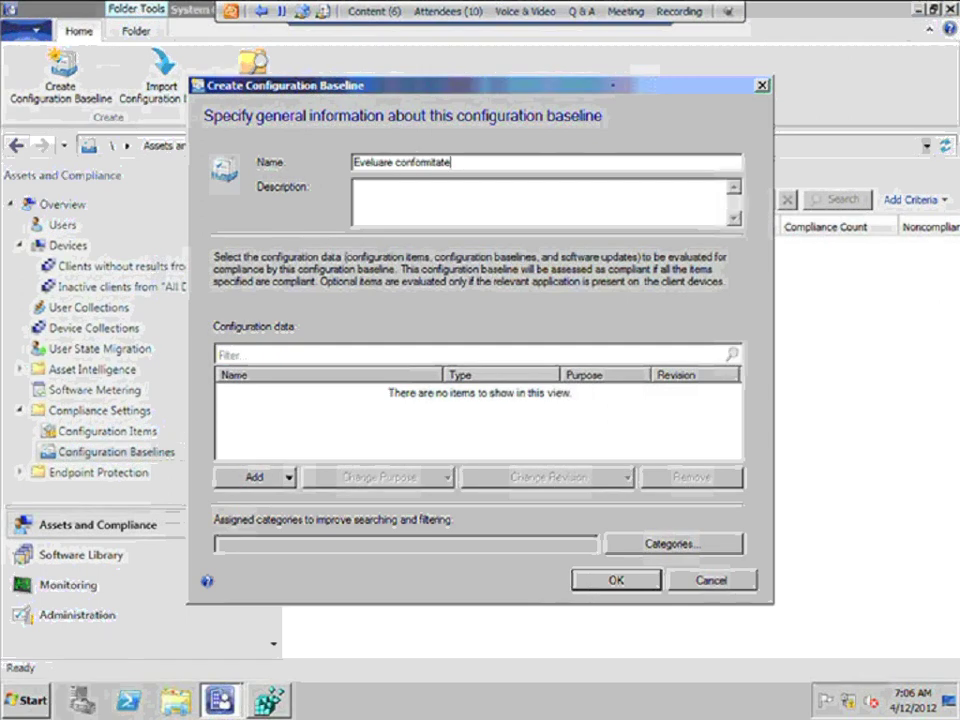
{"action": "left_click", "coordinate": [253, 479]}
{"action": "left_click", "coordinate": [268, 501]}
{"action": "left_click", "coordinate": [265, 210]}
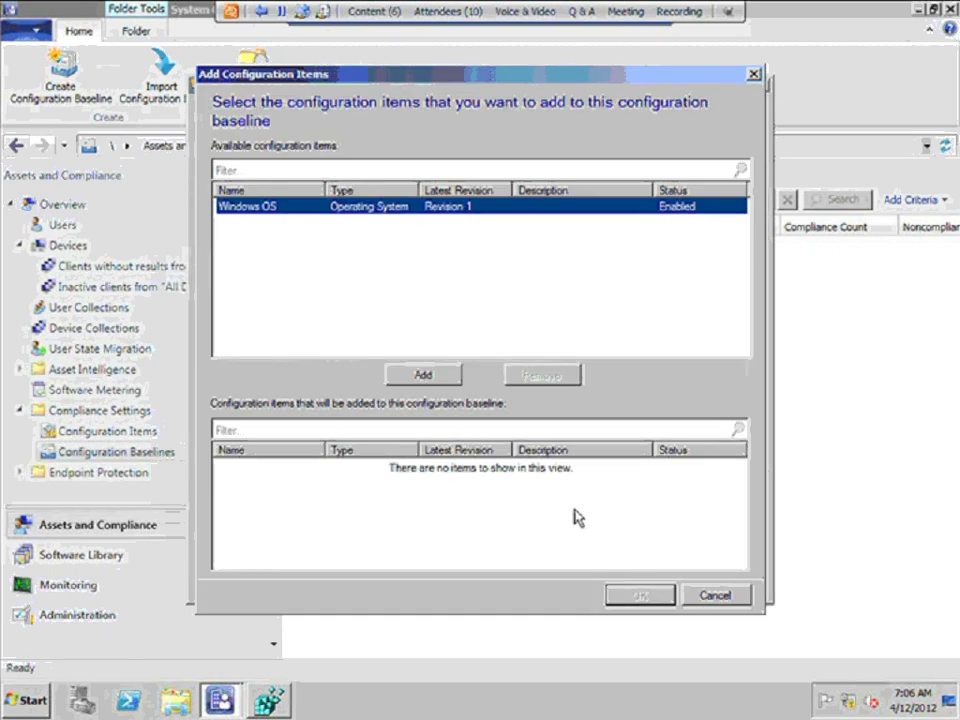
{"action": "left_click", "coordinate": [429, 382]}
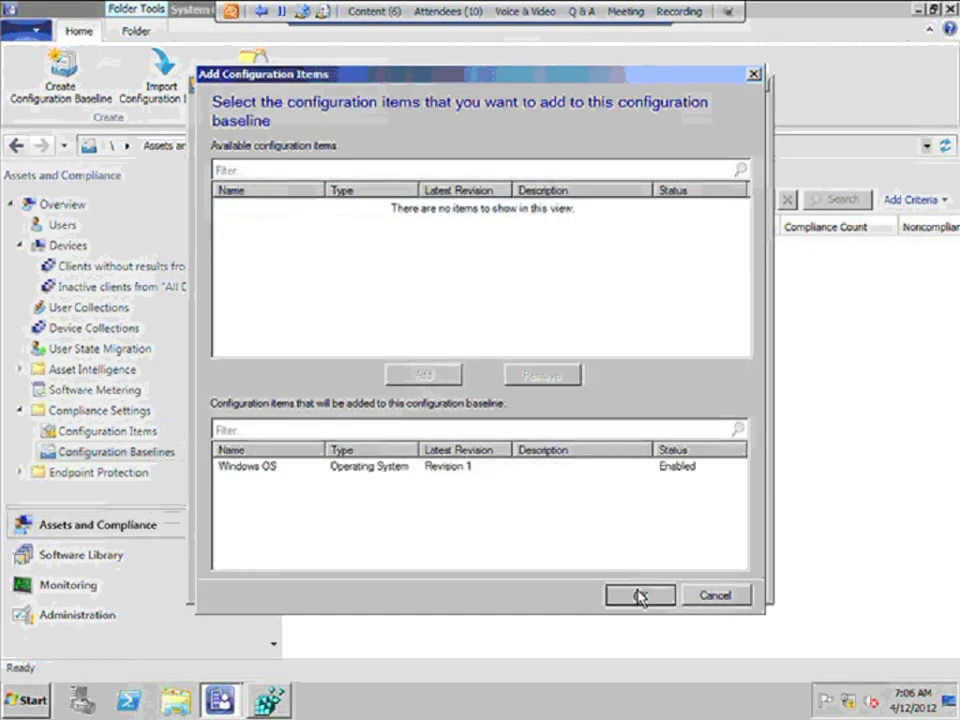
{"action": "left_click", "coordinate": [634, 594]}
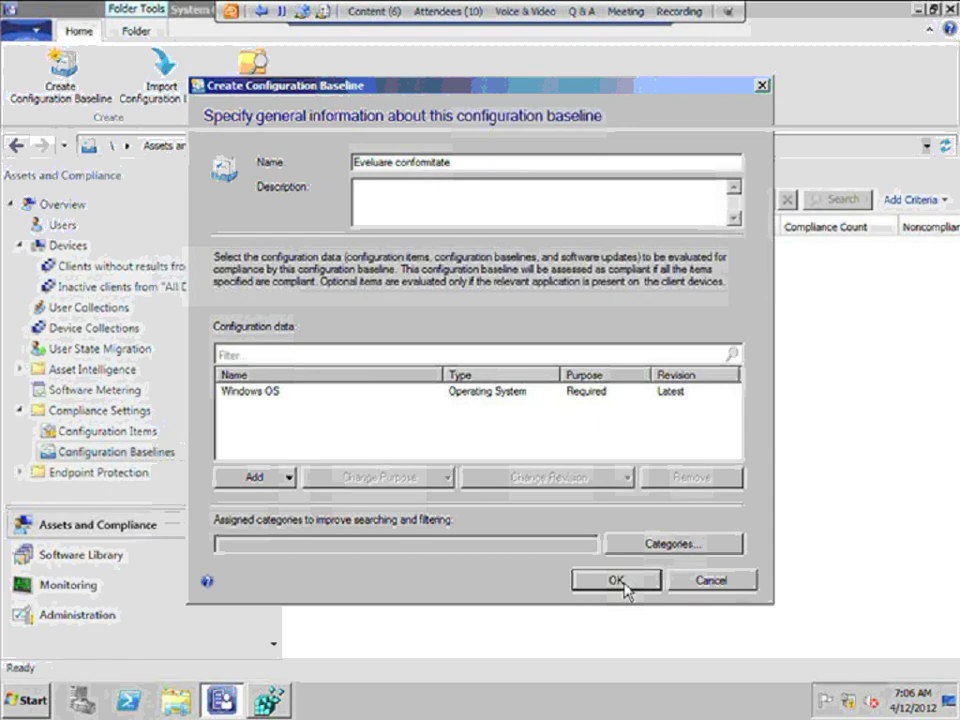
{"action": "left_click", "coordinate": [620, 581]}
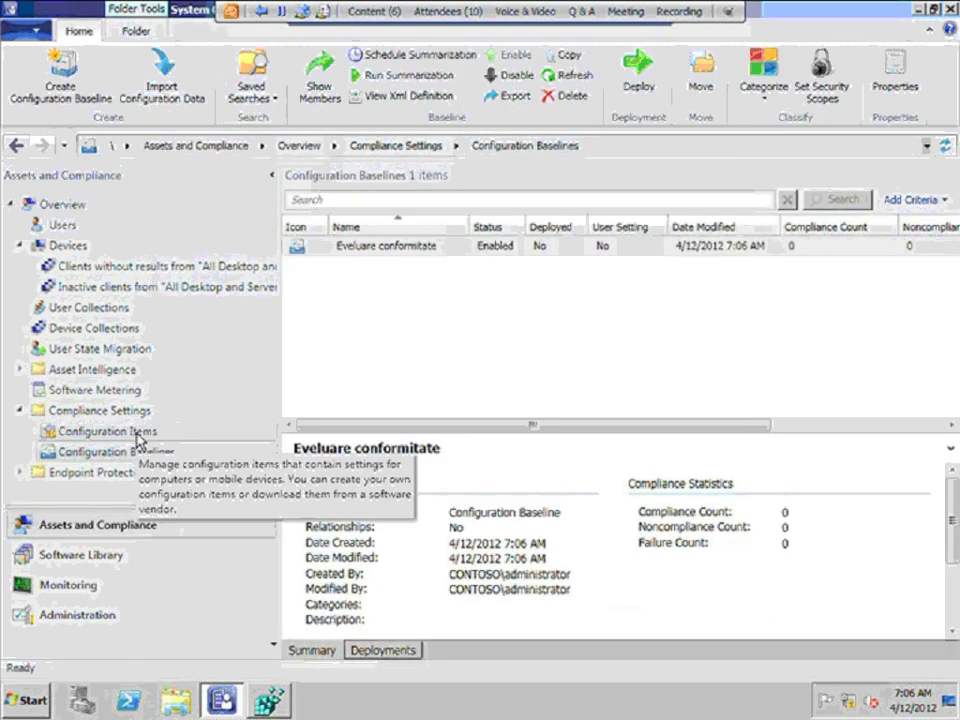
Start a Mobile device configuration item named 'Windows Mobile' and advance to its setting groups.
{"action": "left_click", "coordinate": [138, 440]}
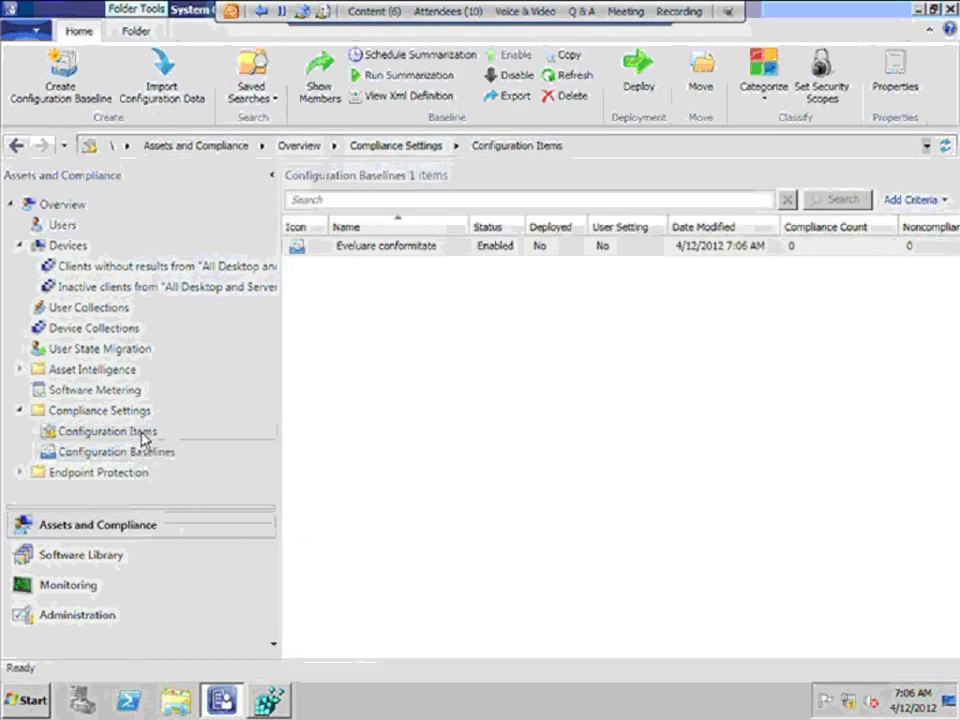
{"action": "right_click", "coordinate": [142, 438]}
{"action": "left_click", "coordinate": [183, 450]}
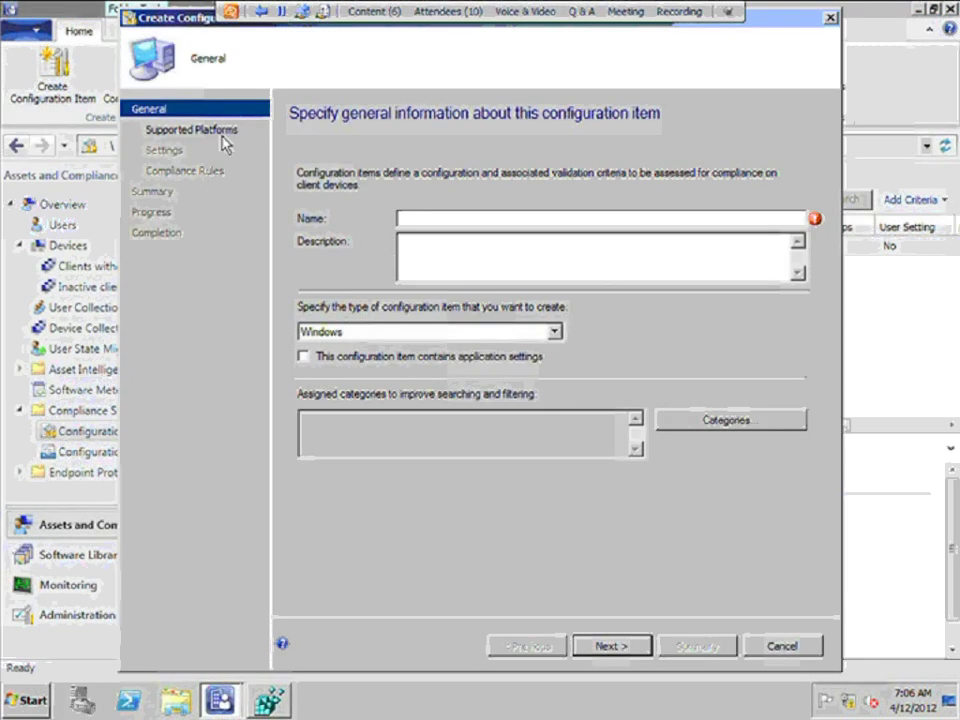
{"action": "left_click", "coordinate": [555, 330]}
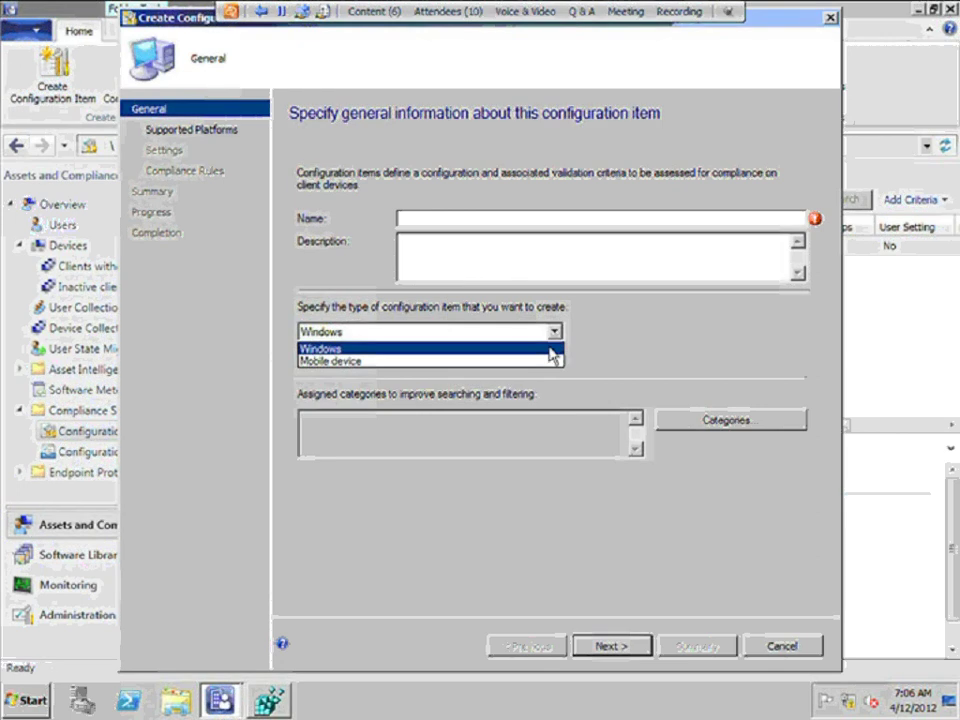
{"action": "left_click", "coordinate": [540, 361]}
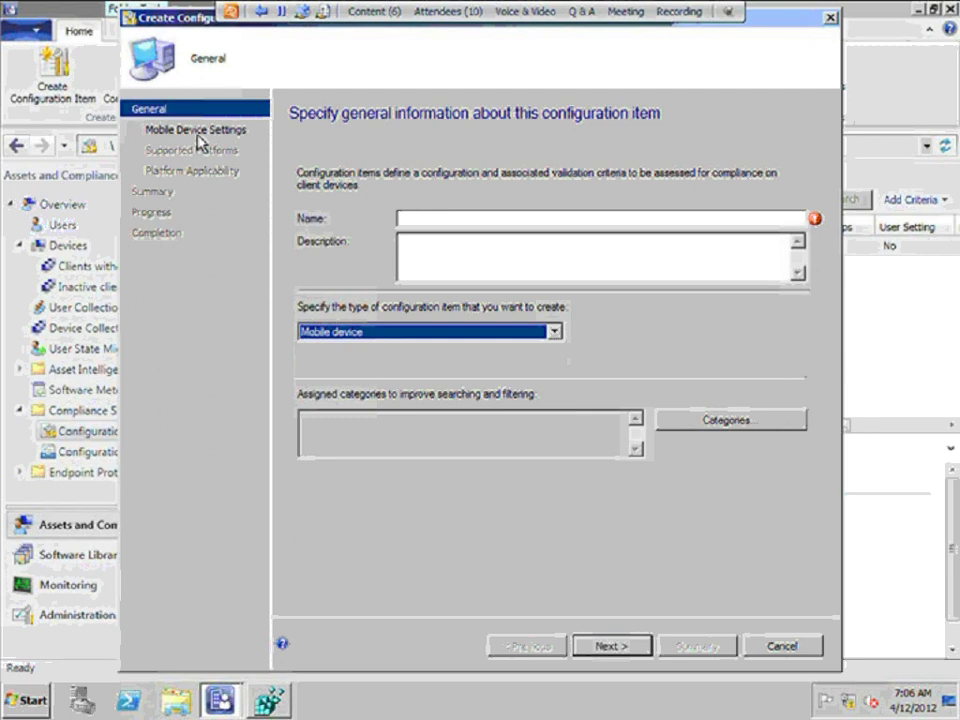
{"action": "left_click", "coordinate": [439, 218]}
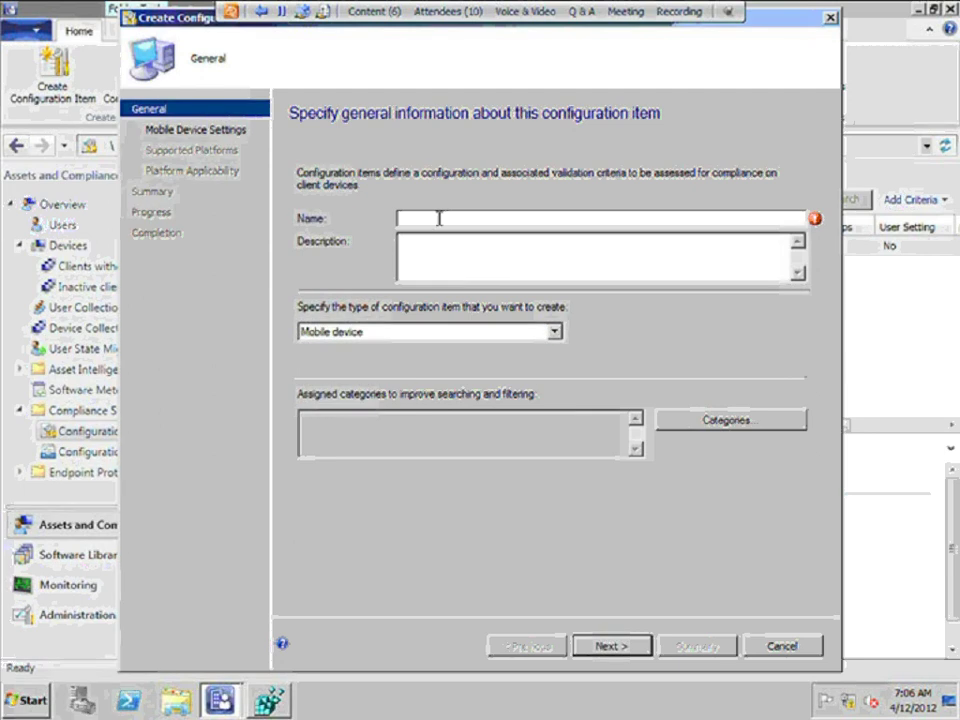
{"action": "type", "text": "Windows Mobikle"}
{"action": "key", "text": "BackSpace"}
{"action": "key", "text": "BackSpace"}
{"action": "key", "text": "BackSpace"}
{"action": "type", "text": "le"}
{"action": "left_click", "coordinate": [610, 646]}
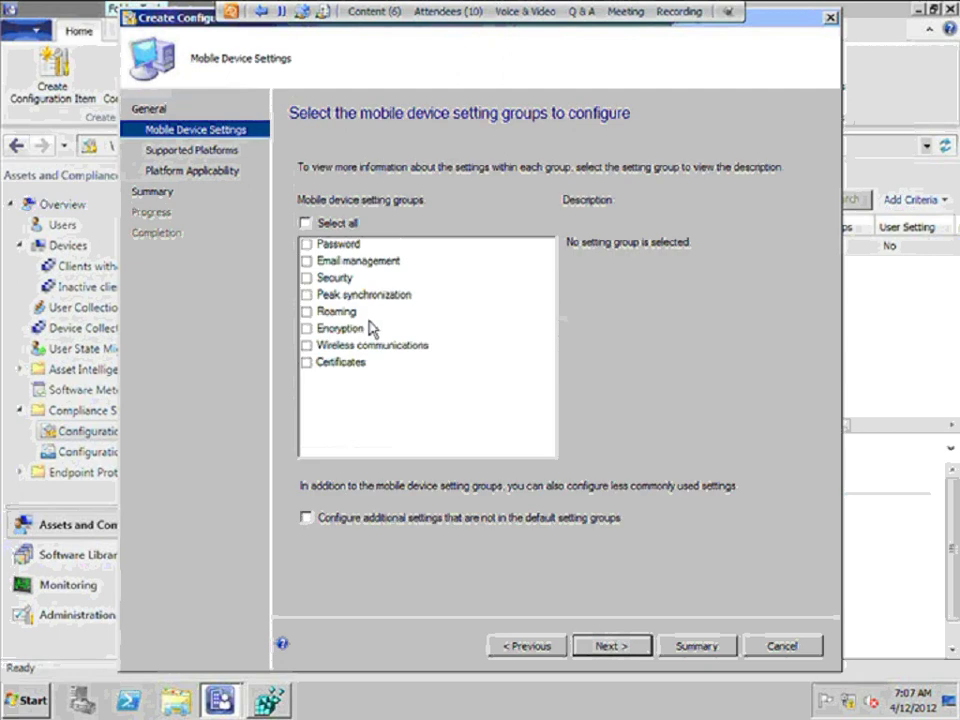
Include Password and Encryption groups: minimum password length 4, storage card encryption On.
{"action": "left_click", "coordinate": [306, 244]}
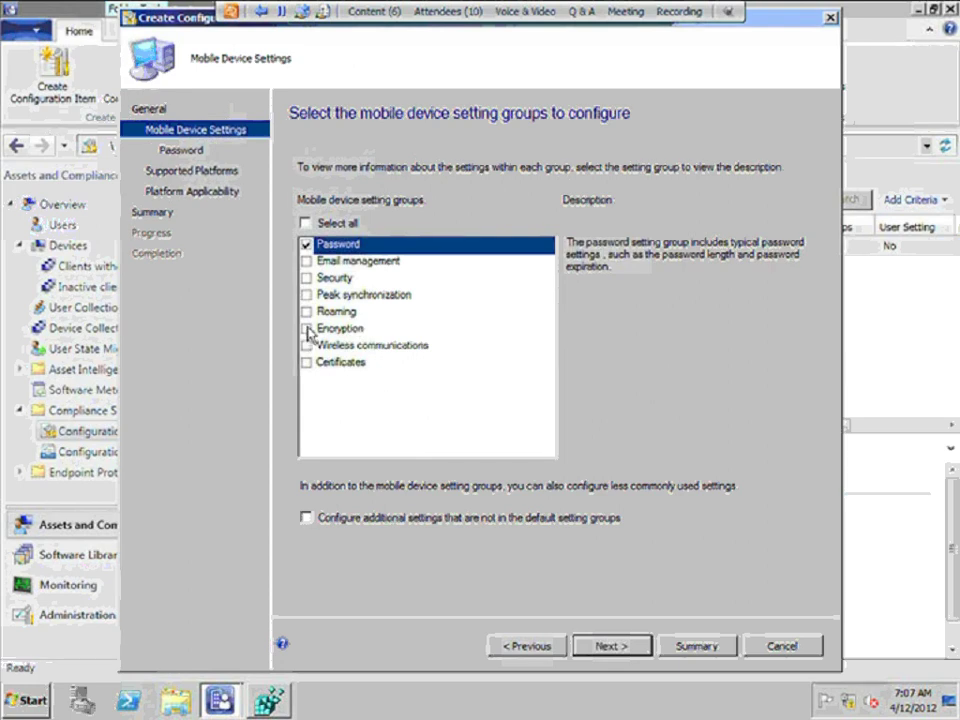
{"action": "left_click", "coordinate": [306, 328]}
{"action": "left_click", "coordinate": [608, 646]}
{"action": "left_click", "coordinate": [324, 212]}
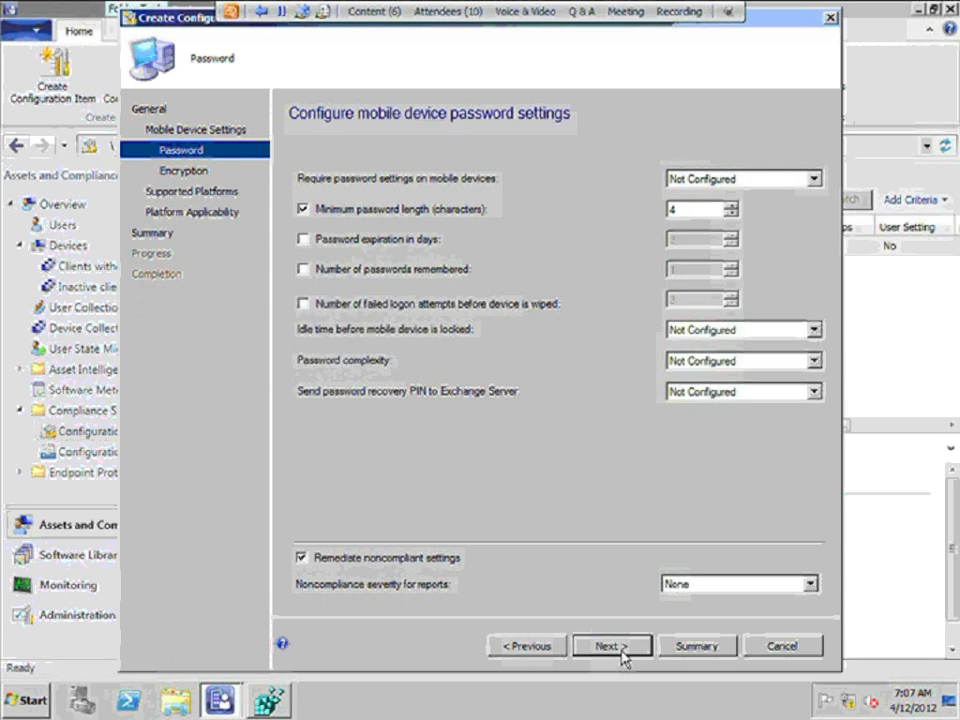
{"action": "left_click", "coordinate": [620, 656]}
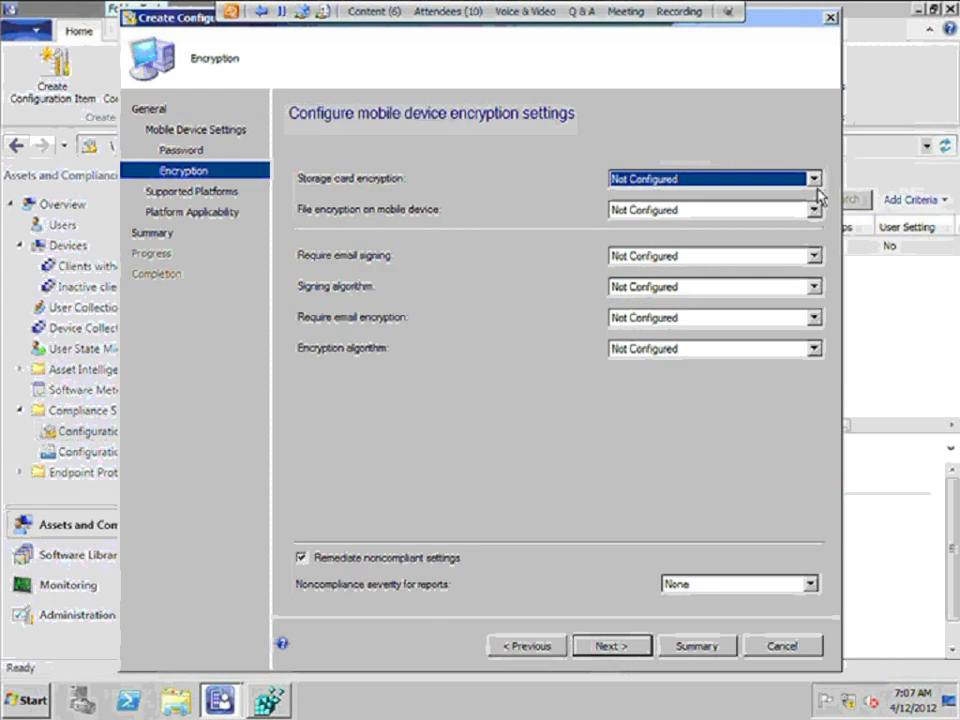
{"action": "left_click", "coordinate": [815, 180]}
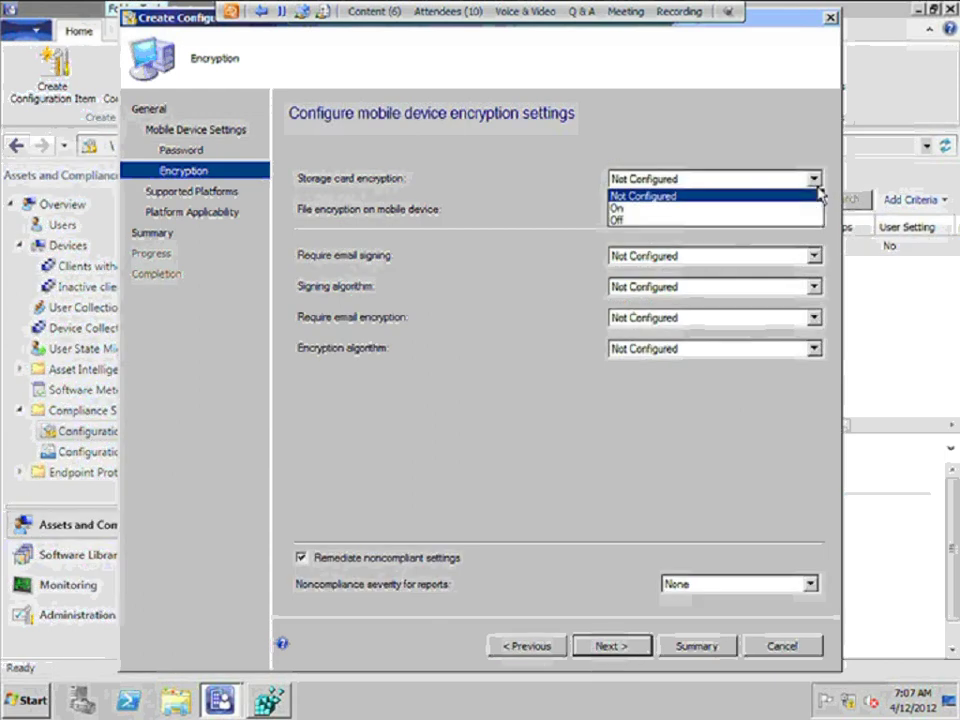
{"action": "left_click", "coordinate": [774, 210]}
Review the supported platforms and finish creating the Windows Mobile configuration item.
{"action": "left_click", "coordinate": [611, 648]}
{"action": "left_click", "coordinate": [329, 243]}
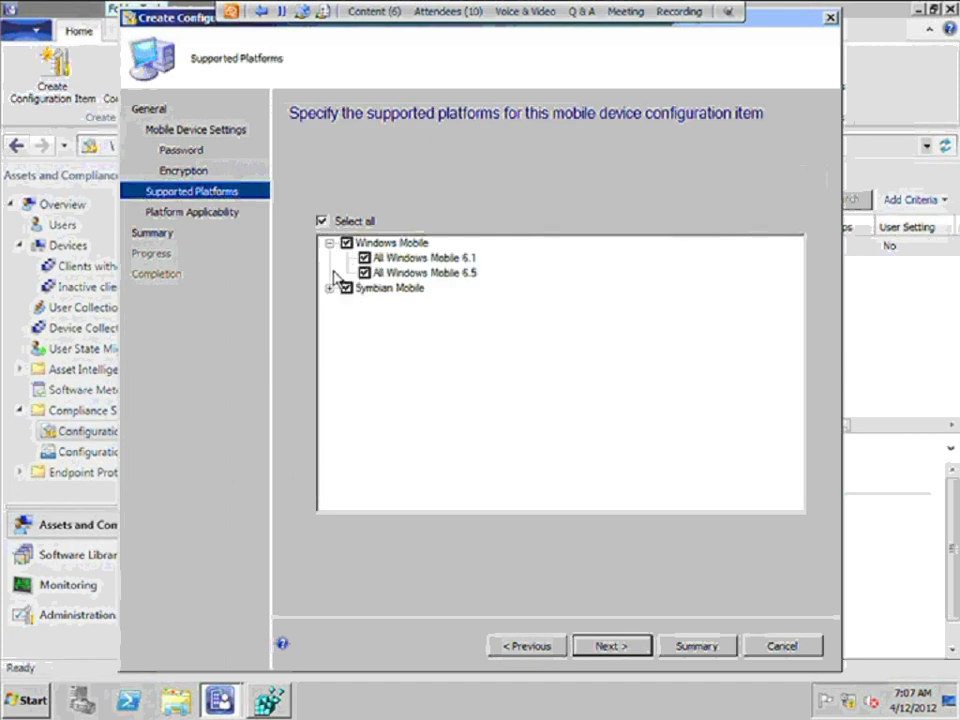
{"action": "left_click", "coordinate": [329, 288]}
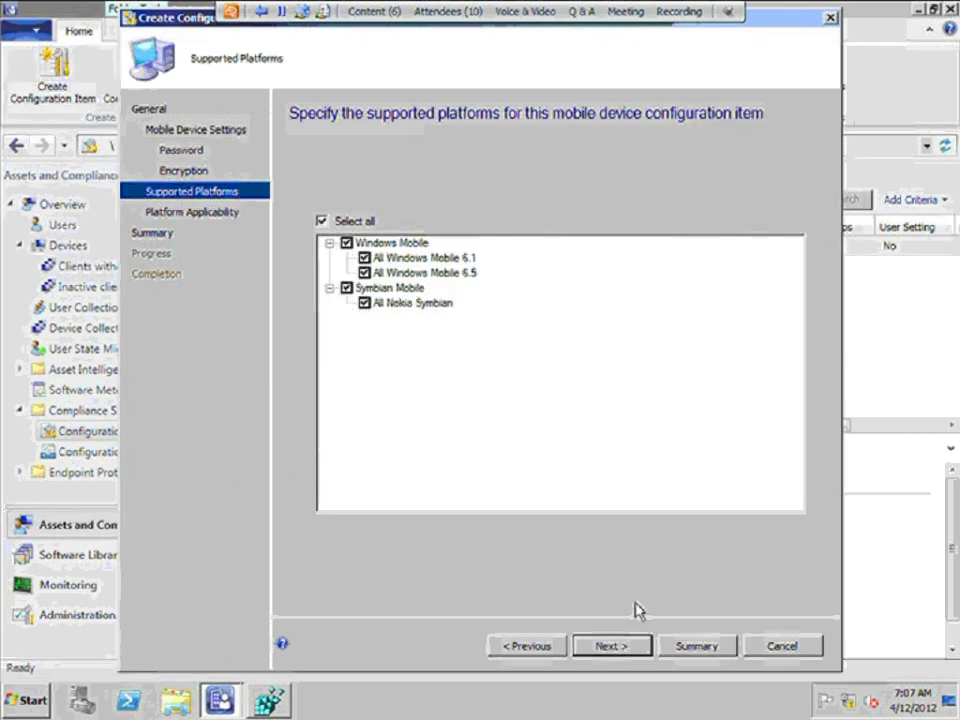
{"action": "left_click", "coordinate": [641, 655]}
{"action": "left_click", "coordinate": [642, 656]}
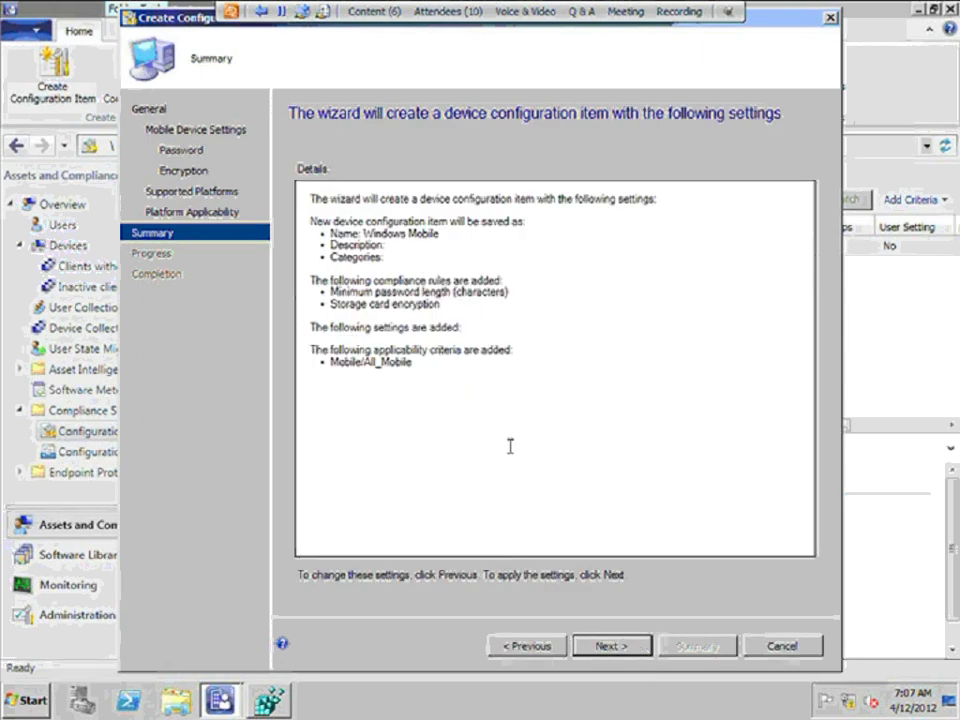
{"action": "left_click", "coordinate": [607, 647]}
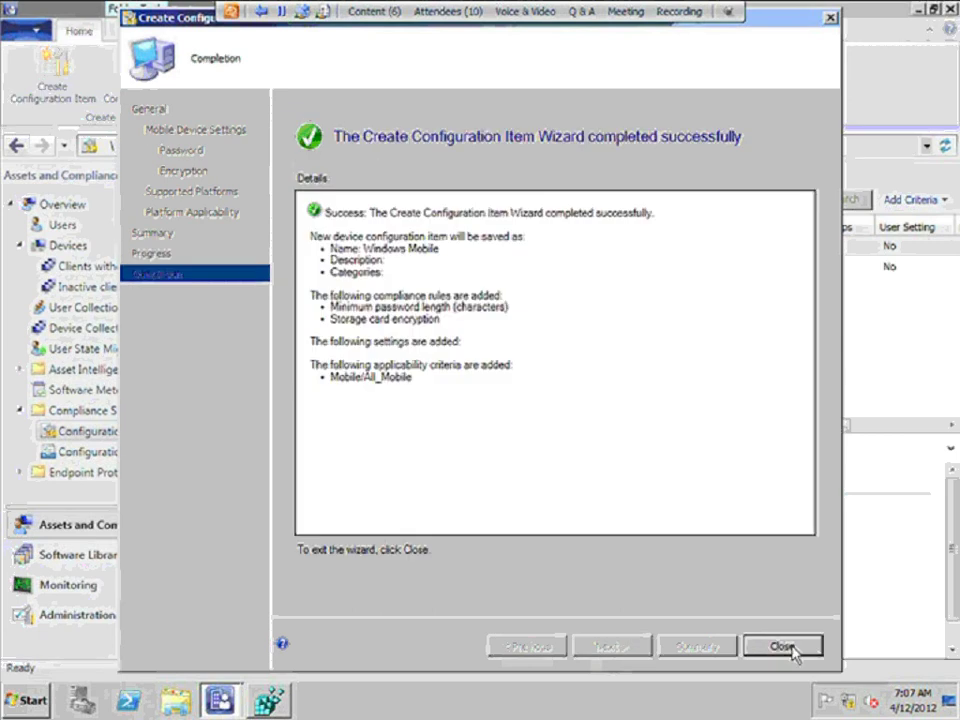
{"action": "left_click", "coordinate": [783, 647]}
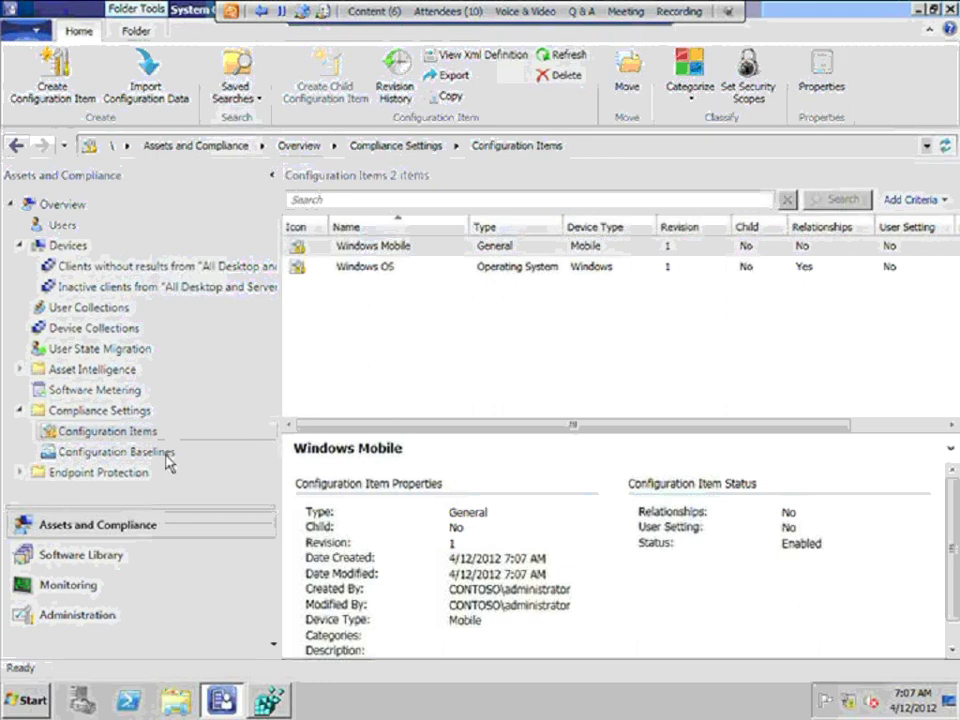
Start a deployment of the Eveluare conformitate configuration baseline.
{"action": "left_click", "coordinate": [128, 456]}
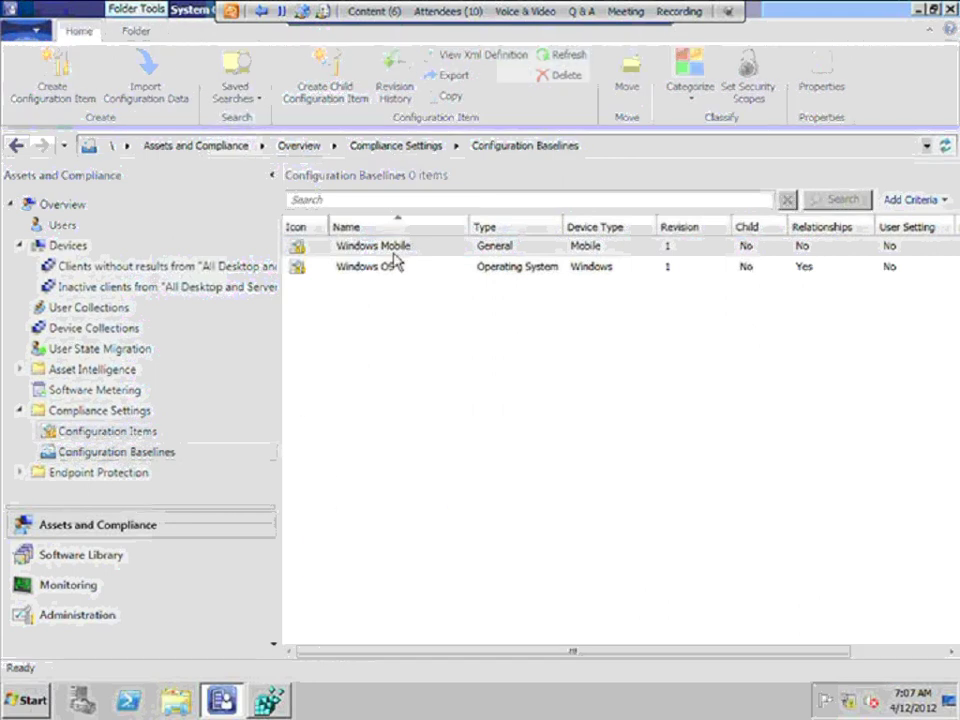
{"action": "left_click", "coordinate": [392, 258]}
{"action": "right_click", "coordinate": [392, 258]}
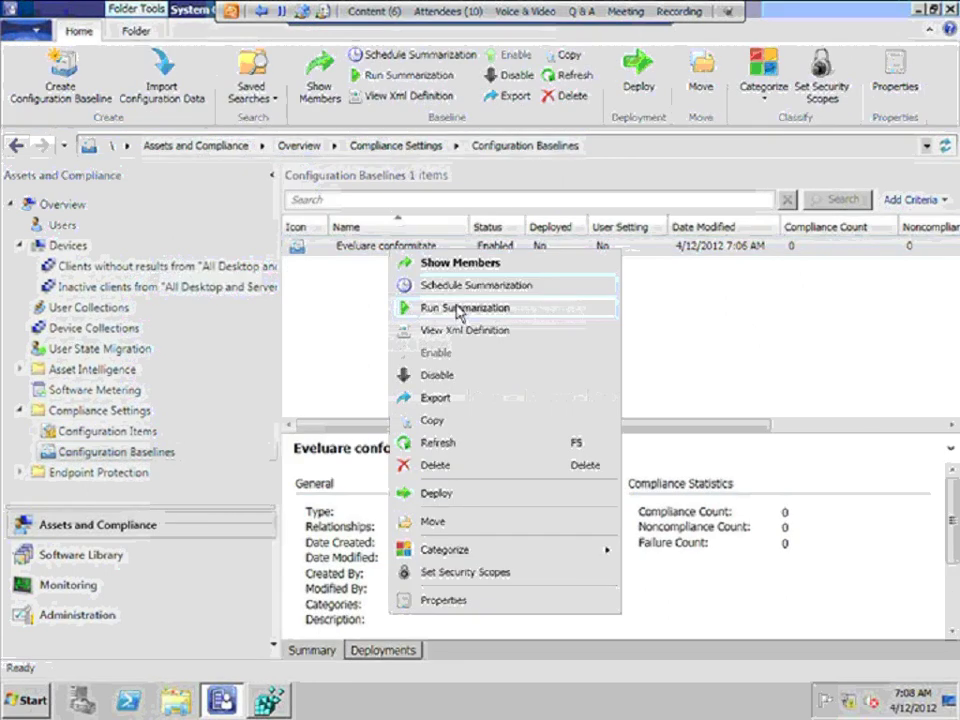
{"action": "left_click", "coordinate": [455, 494]}
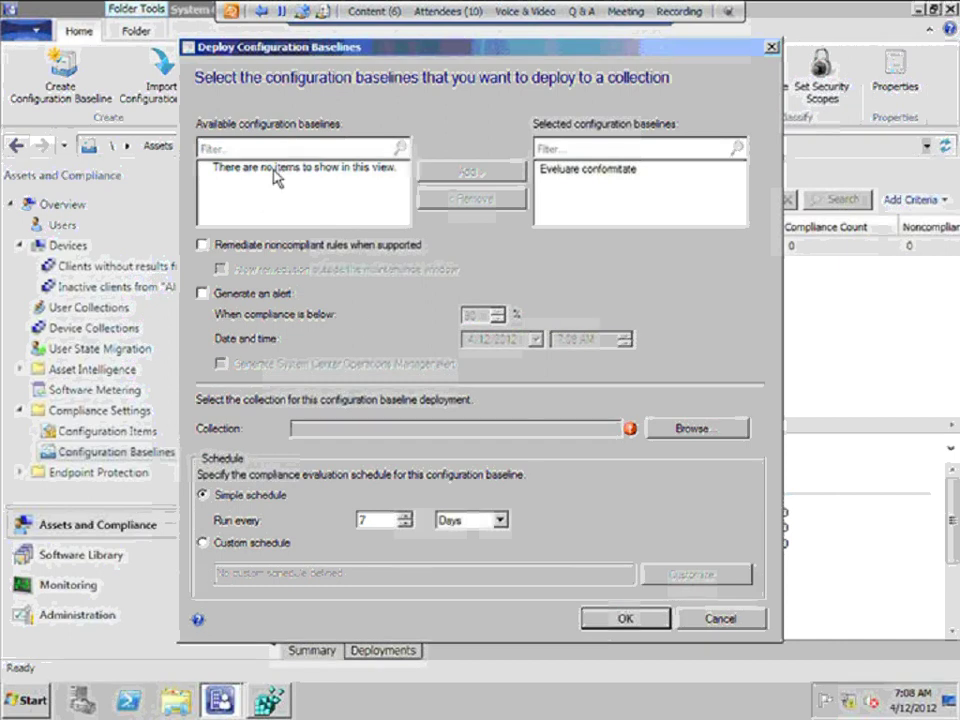
Enable remediation of noncompliant rules, including outside the maintenance window, and compliance alerts.
{"action": "left_click", "coordinate": [576, 178]}
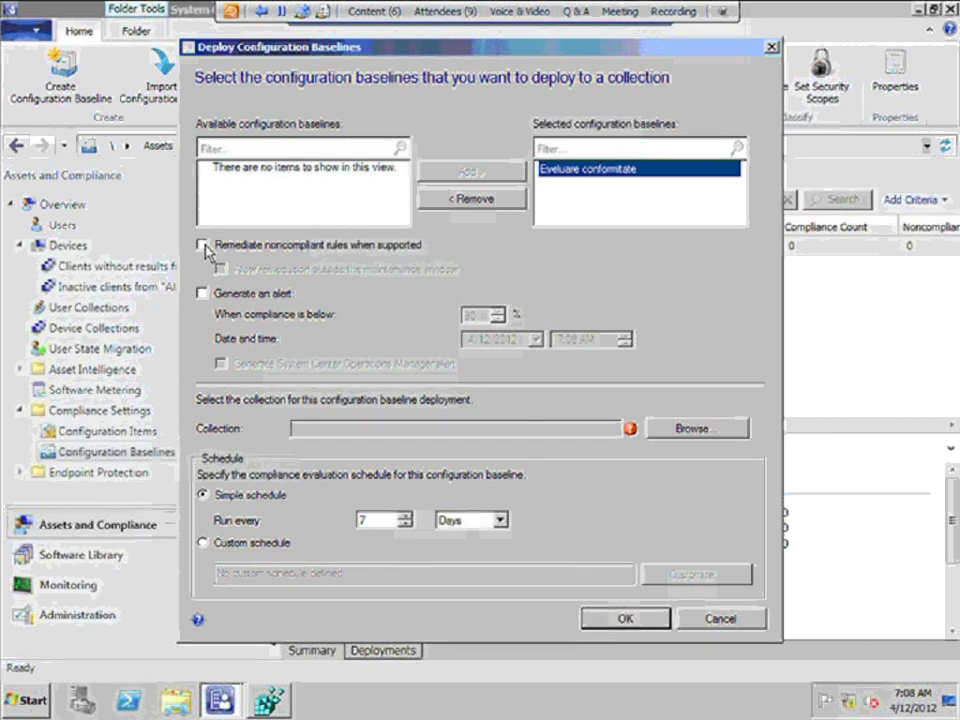
{"action": "left_click", "coordinate": [204, 245]}
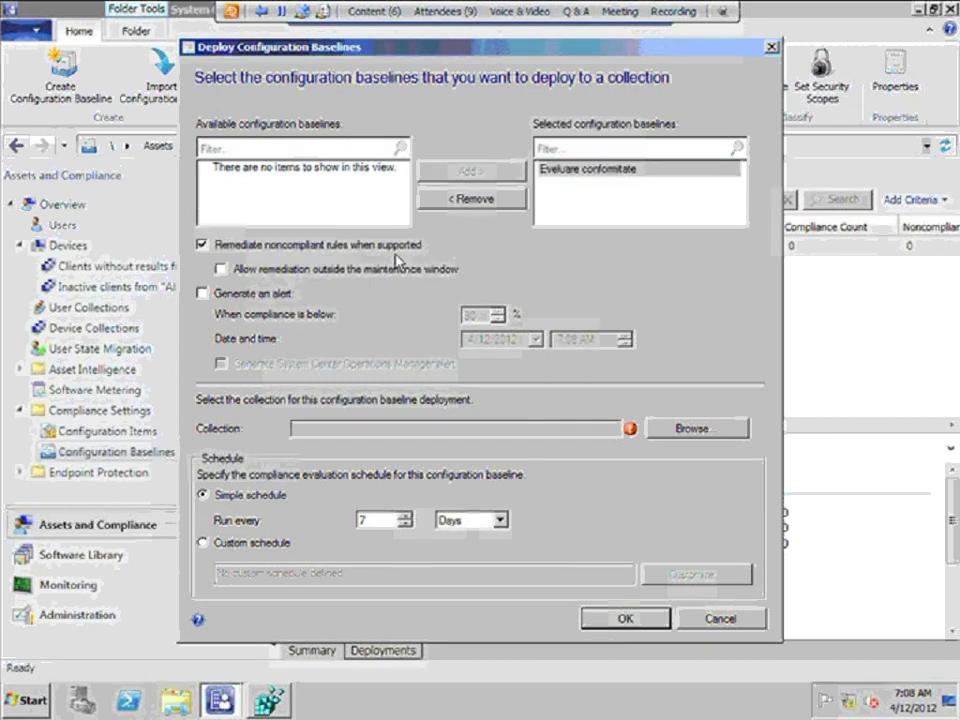
{"action": "left_click", "coordinate": [221, 269]}
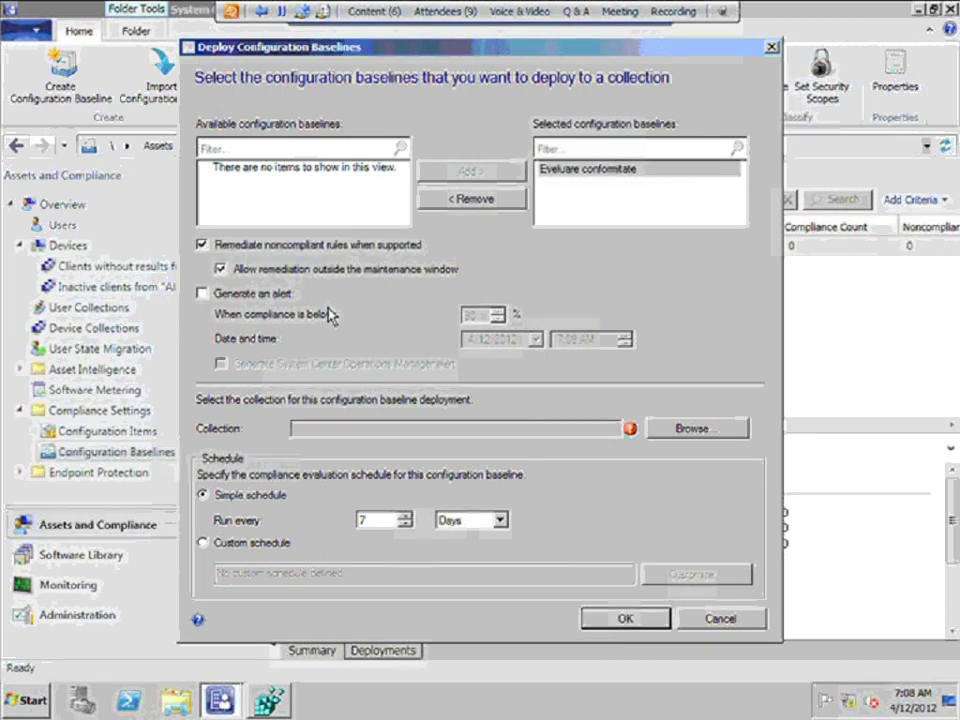
{"action": "left_click", "coordinate": [202, 293]}
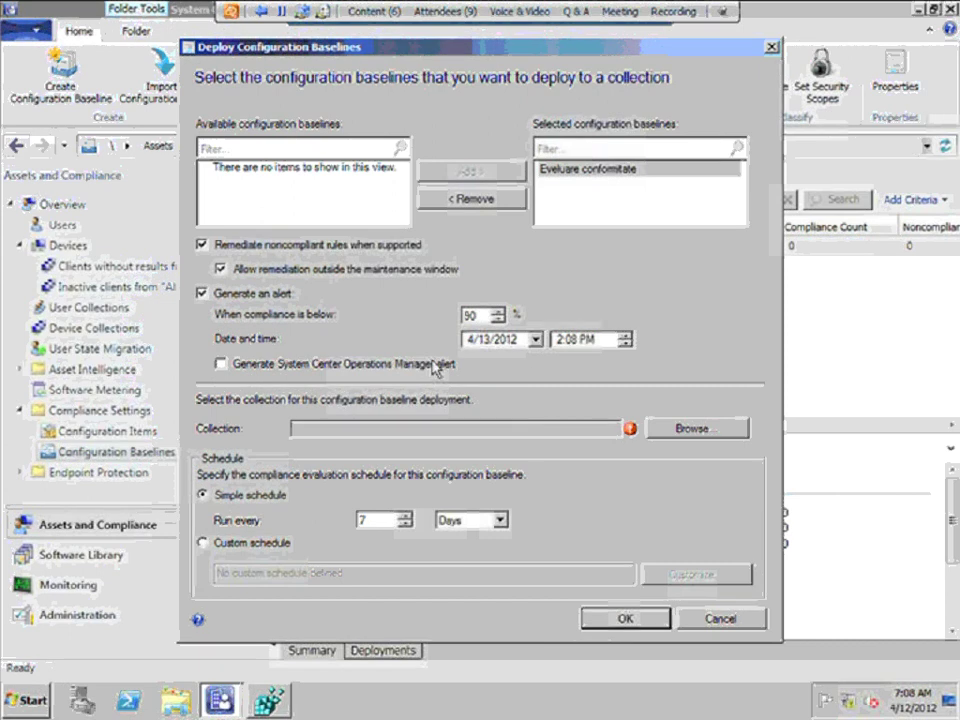
Target the deployment at the All Desktop and Server Clients device collection.
{"action": "left_click", "coordinate": [695, 430]}
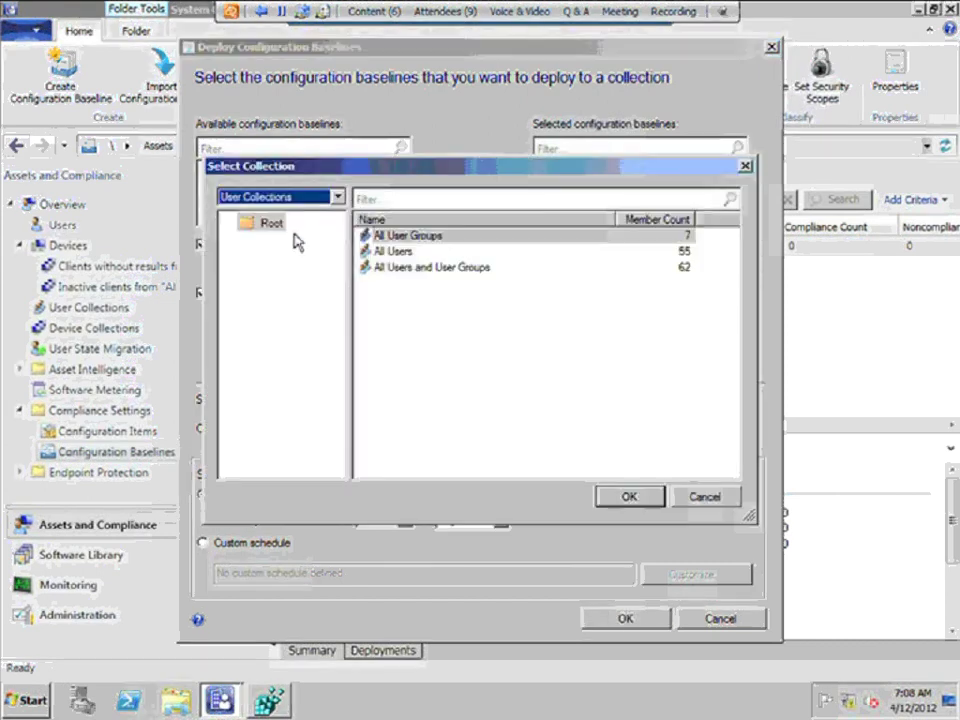
{"action": "left_click", "coordinate": [330, 197]}
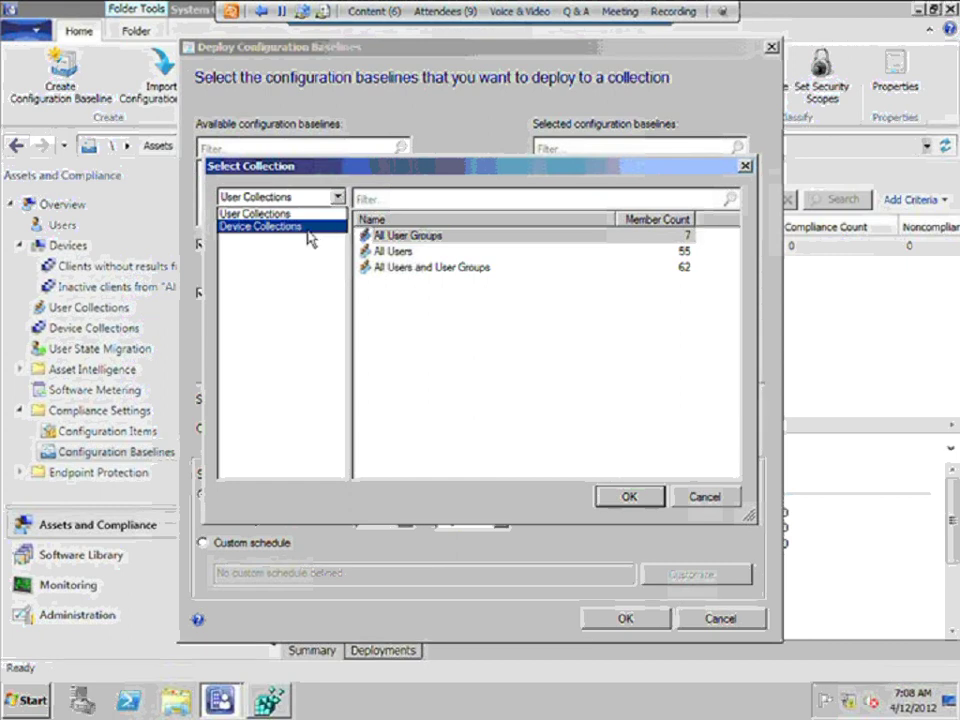
{"action": "left_click", "coordinate": [300, 226]}
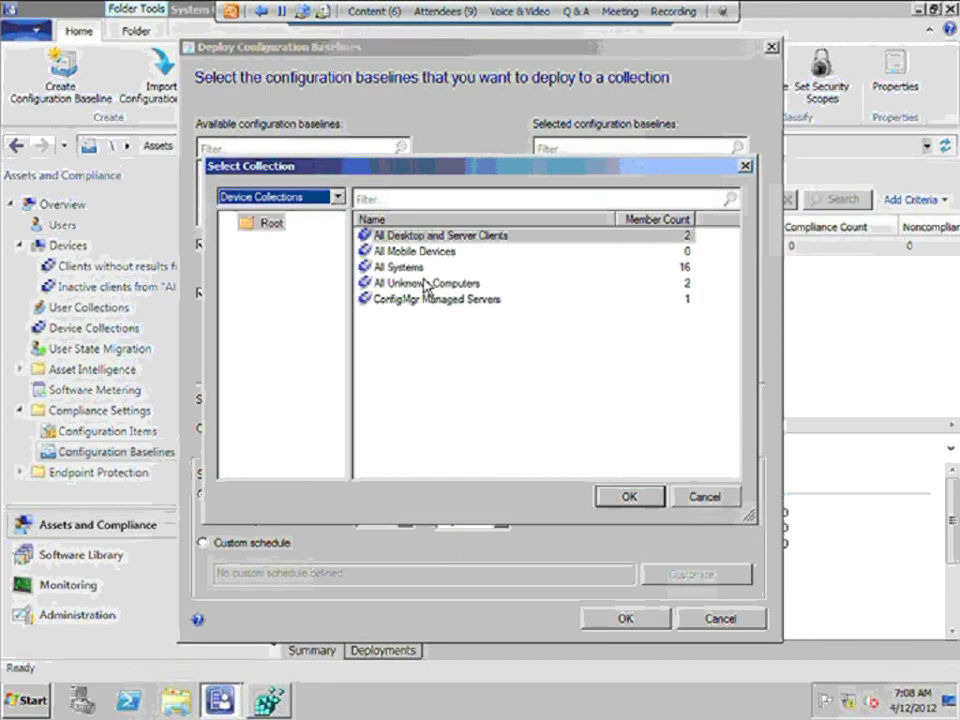
{"action": "left_click", "coordinate": [405, 268]}
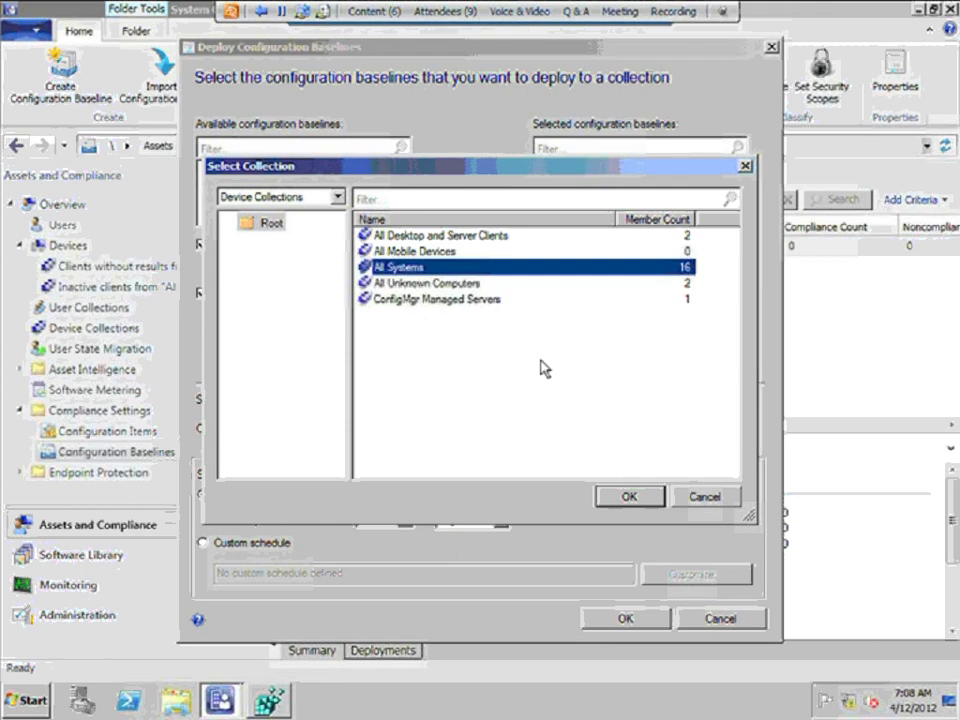
{"action": "left_click", "coordinate": [452, 238]}
{"action": "left_click", "coordinate": [630, 497]}
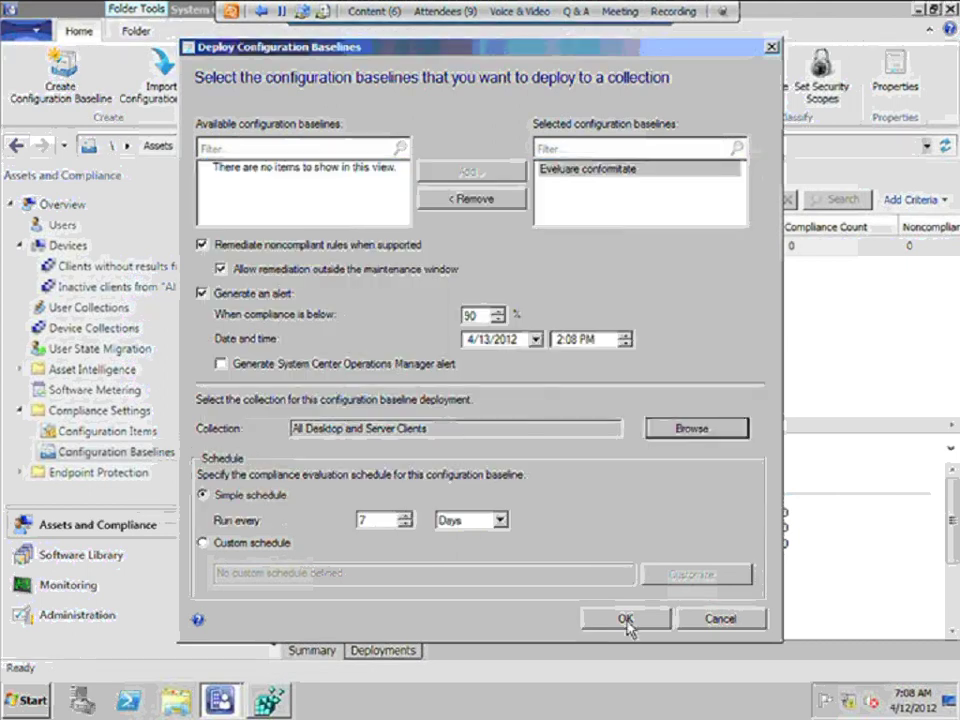
Confirm the Eveluare conformitate deployment so the baseline shows as deployed.
{"action": "left_click", "coordinate": [626, 619]}
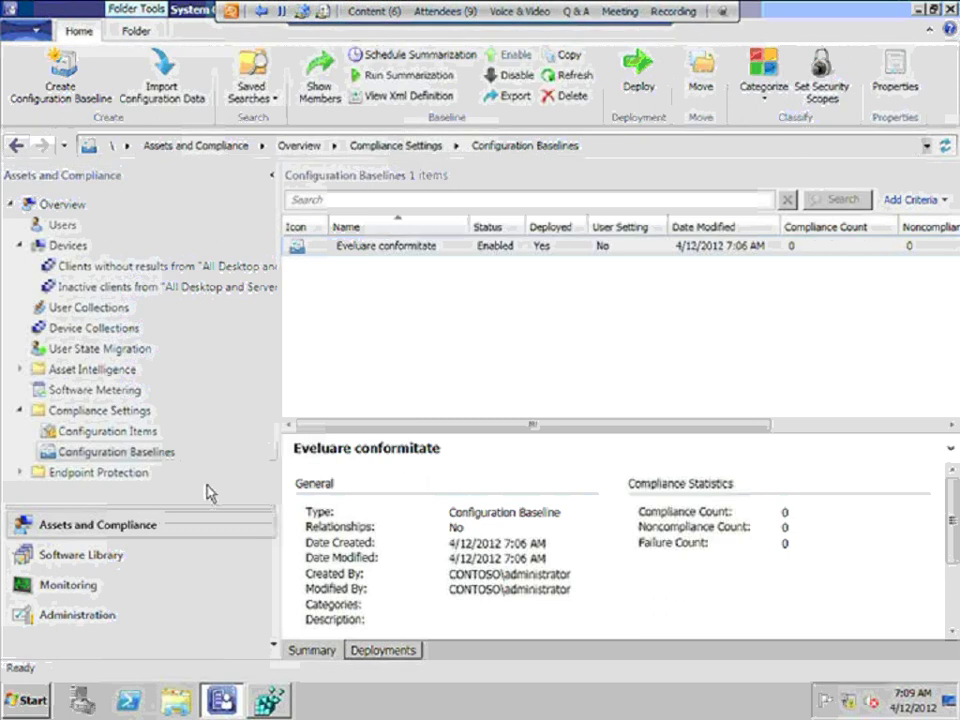
{"action": "left_click", "coordinate": [271, 13]}
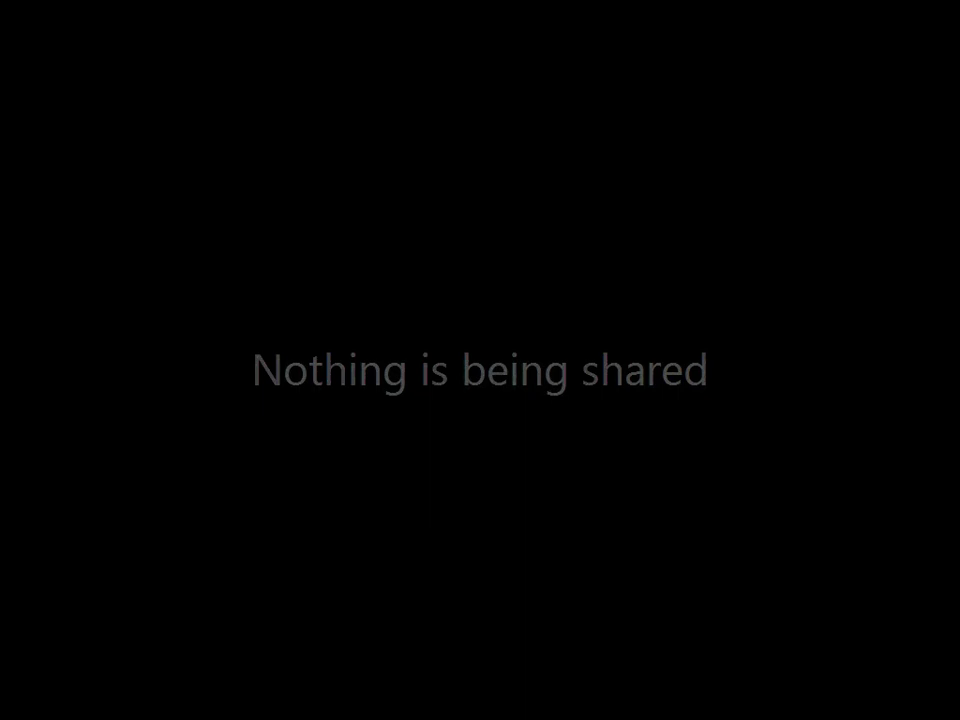